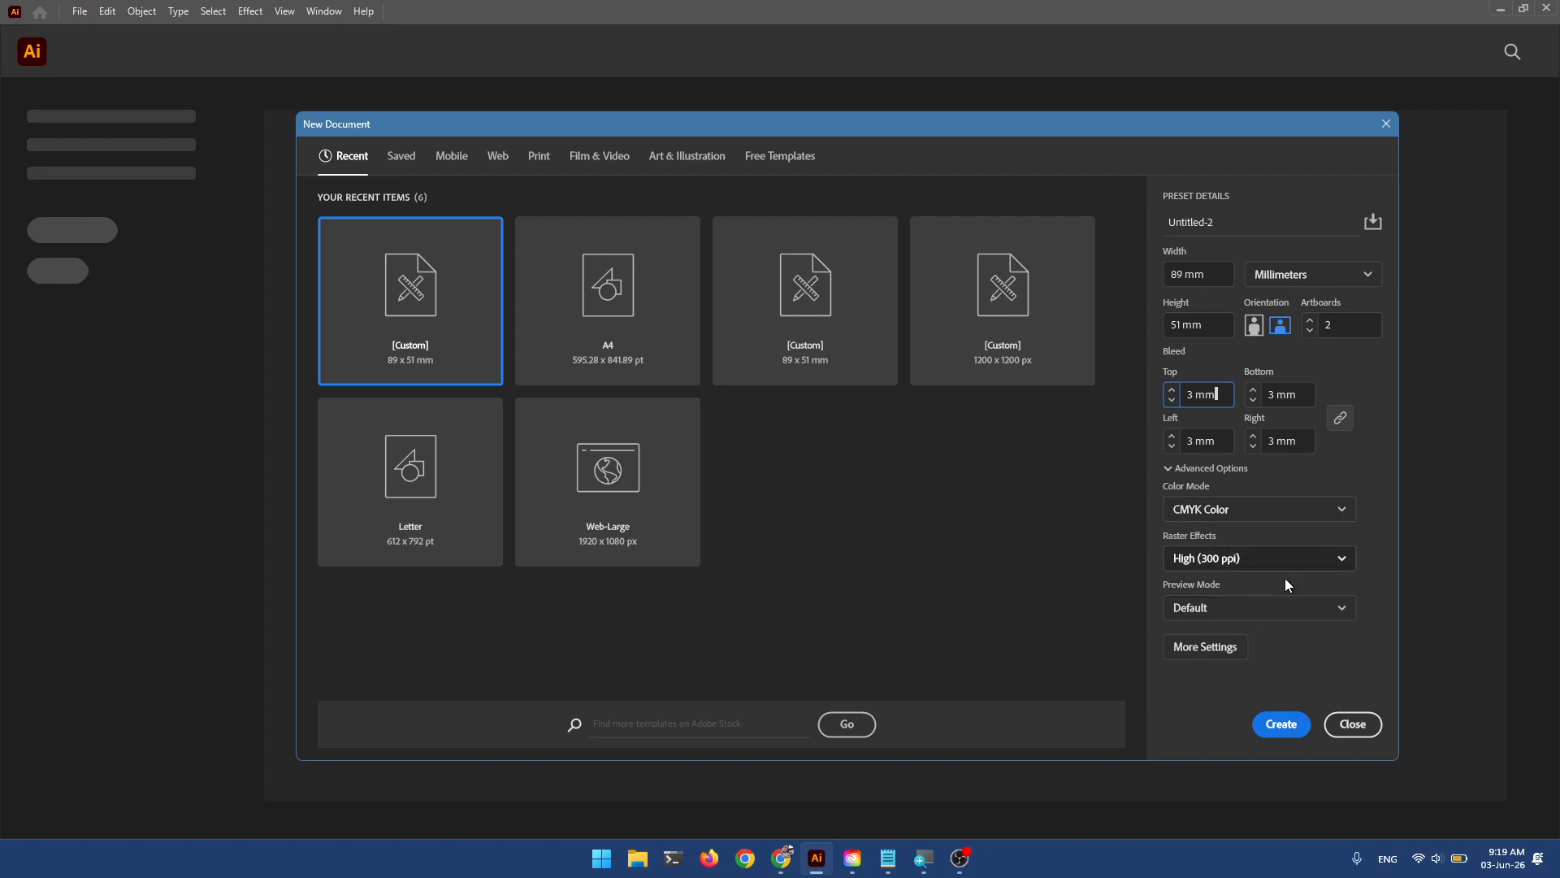
Create the CMYK document with two 89 × 51 mm artboards, 3 mm bleed and 300 ppi.
click(1278, 726)
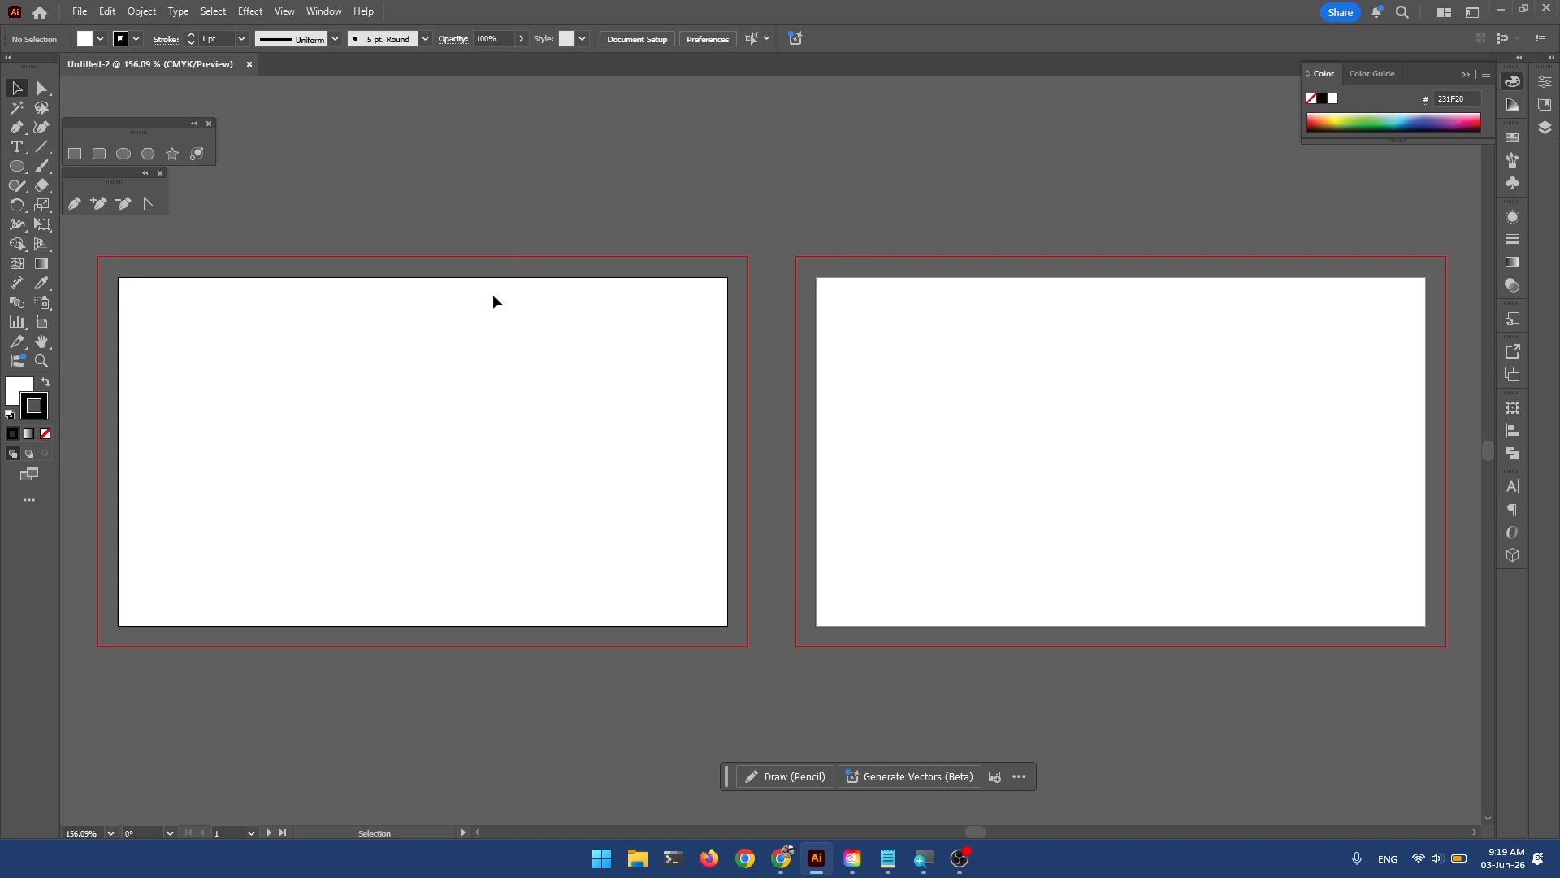
Place IMG_3099.JPG at 29.141 × 43.711 mm near the first artboard's left edge.
drag(331, 367, 424, 377)
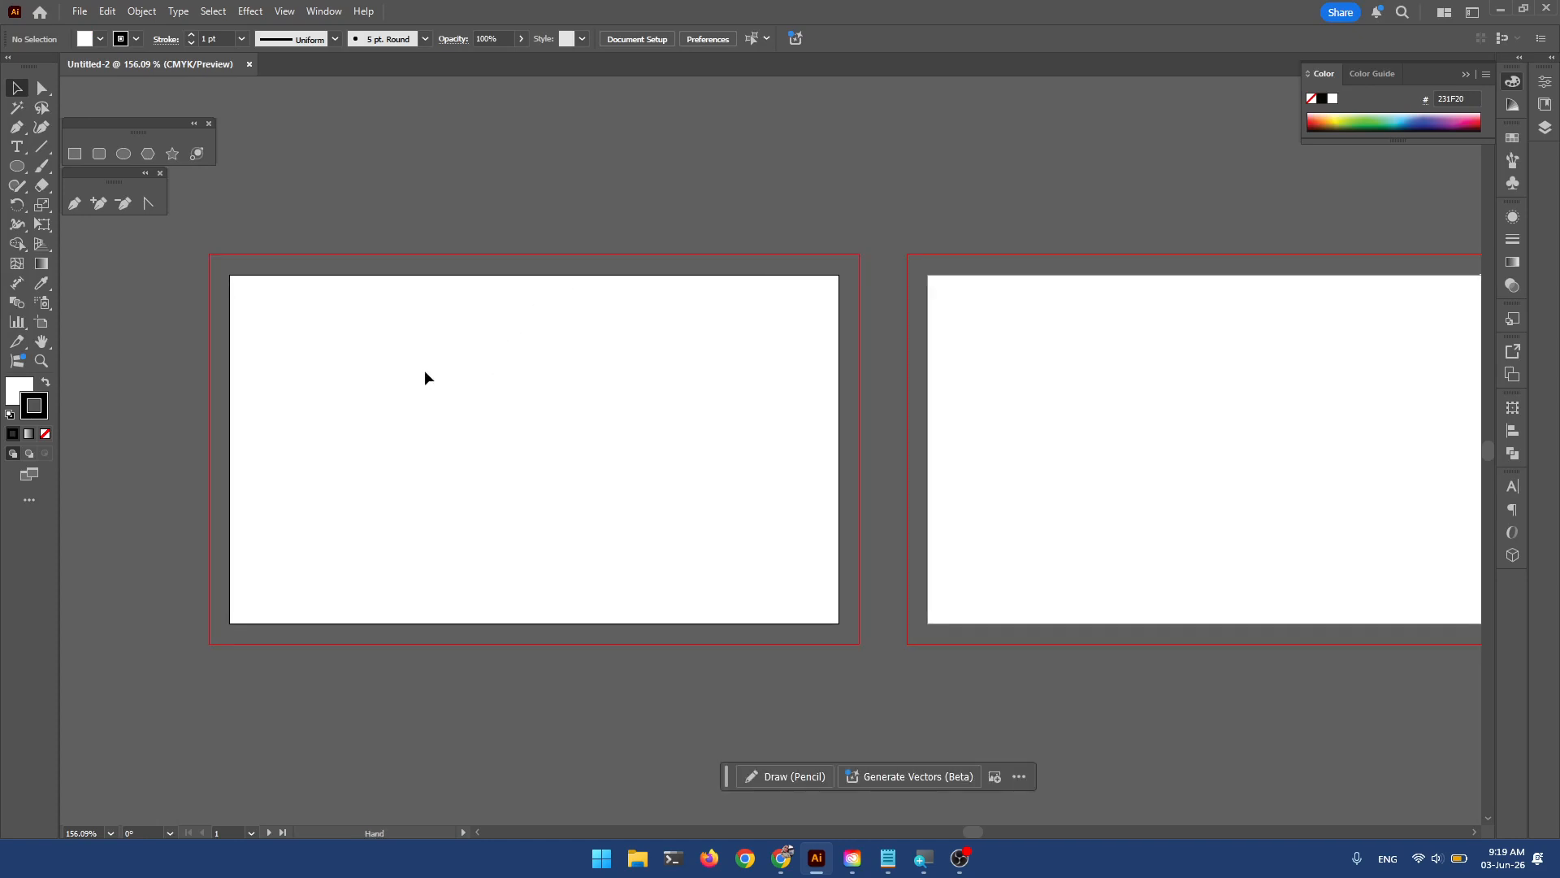
click(79, 11)
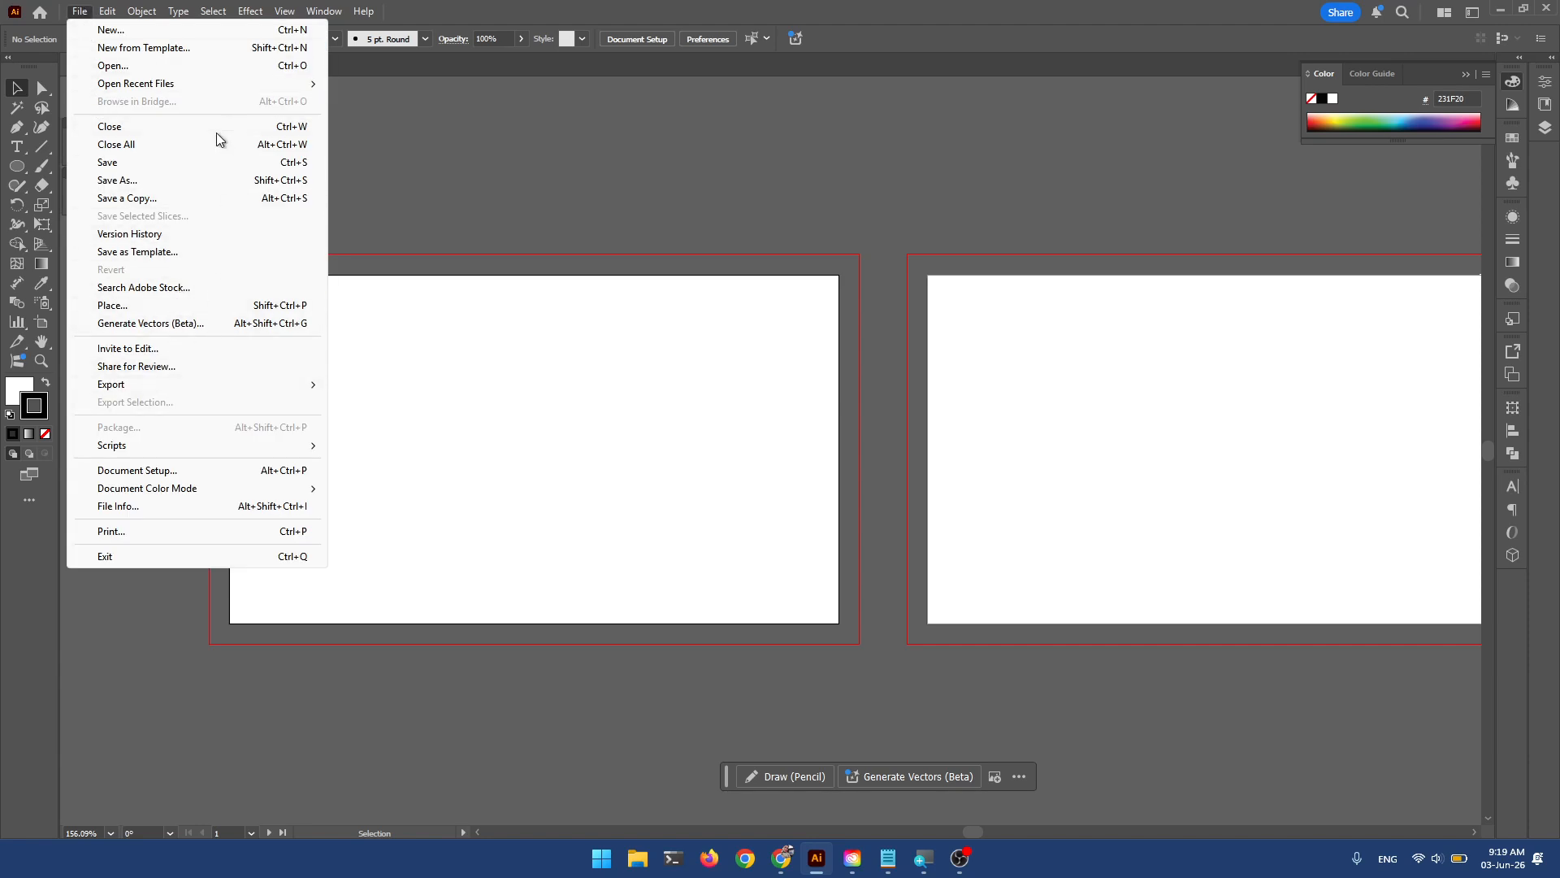
click(177, 307)
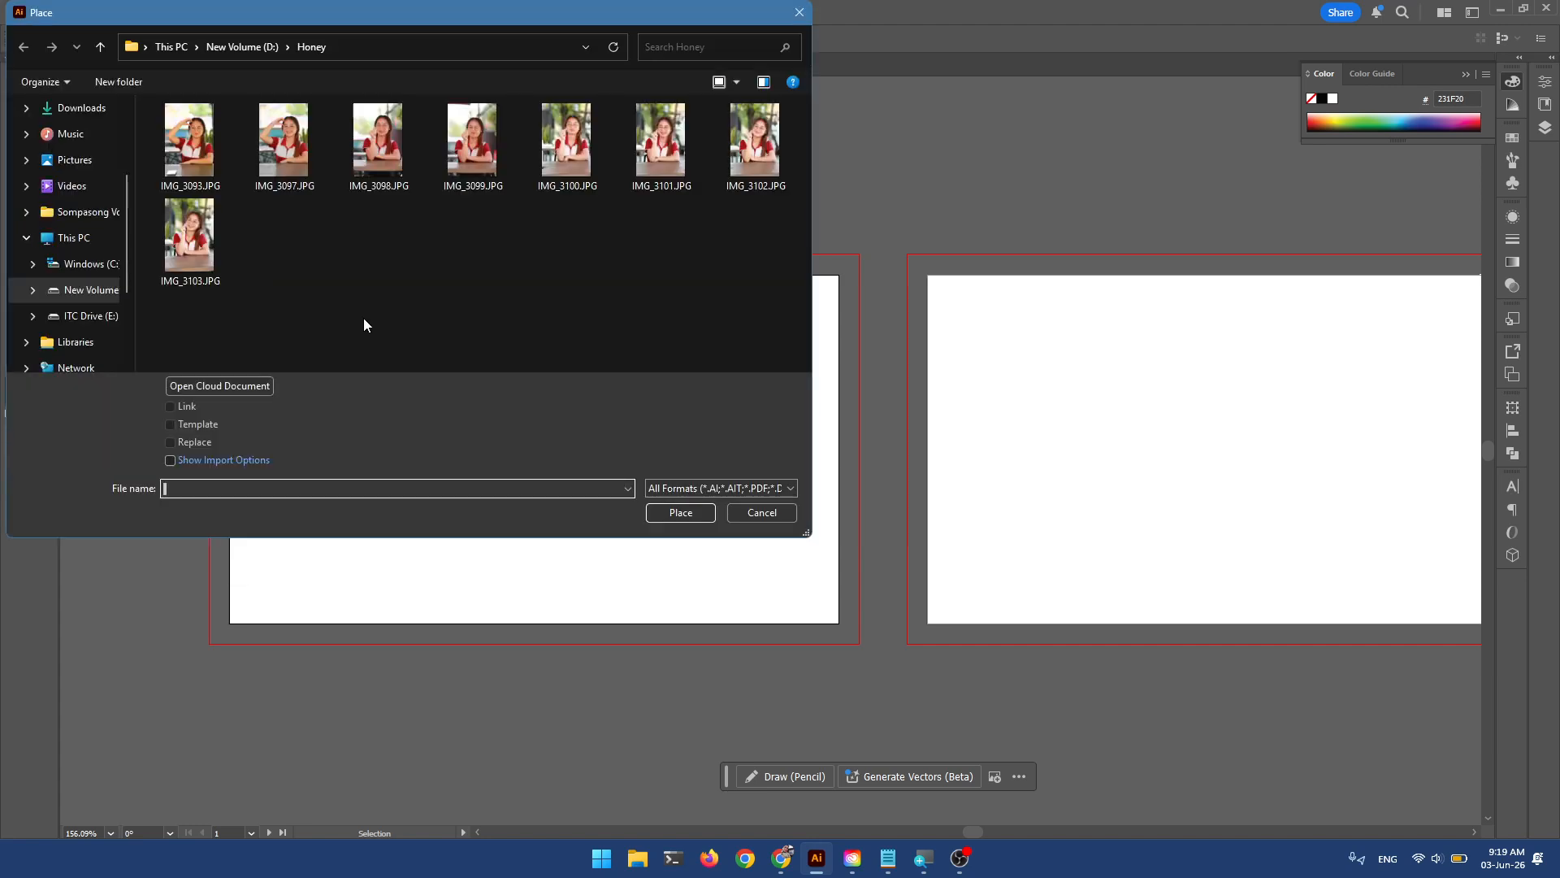
double_click(461, 139)
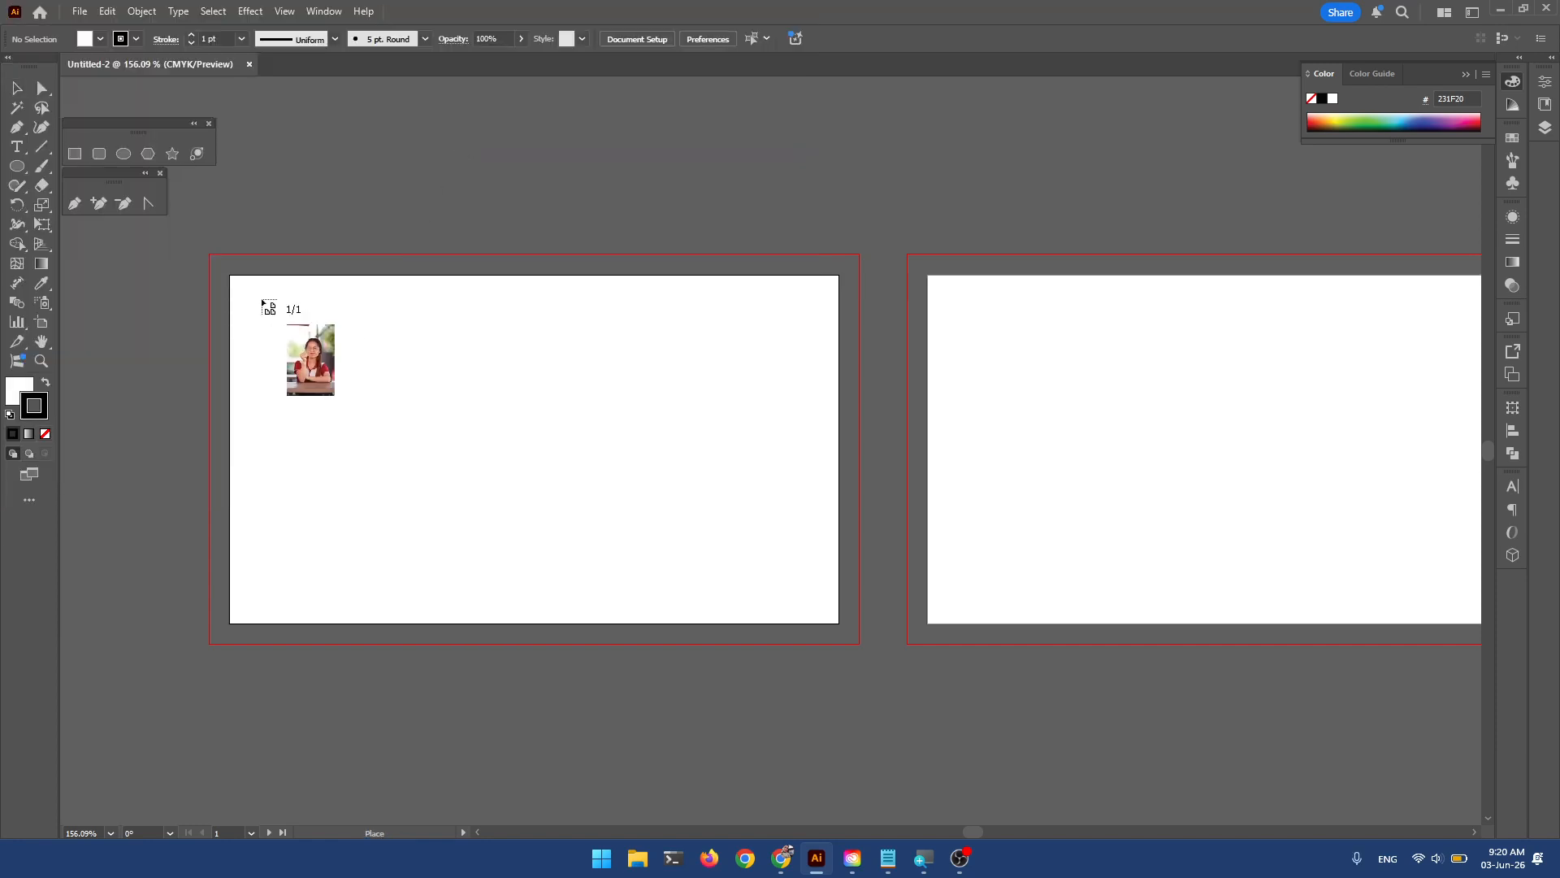
drag(261, 298, 441, 555)
mouse_move(402, 480)
mouse_down()
mouse_move(402, 508)
mouse_move(402, 489)
mouse_up()
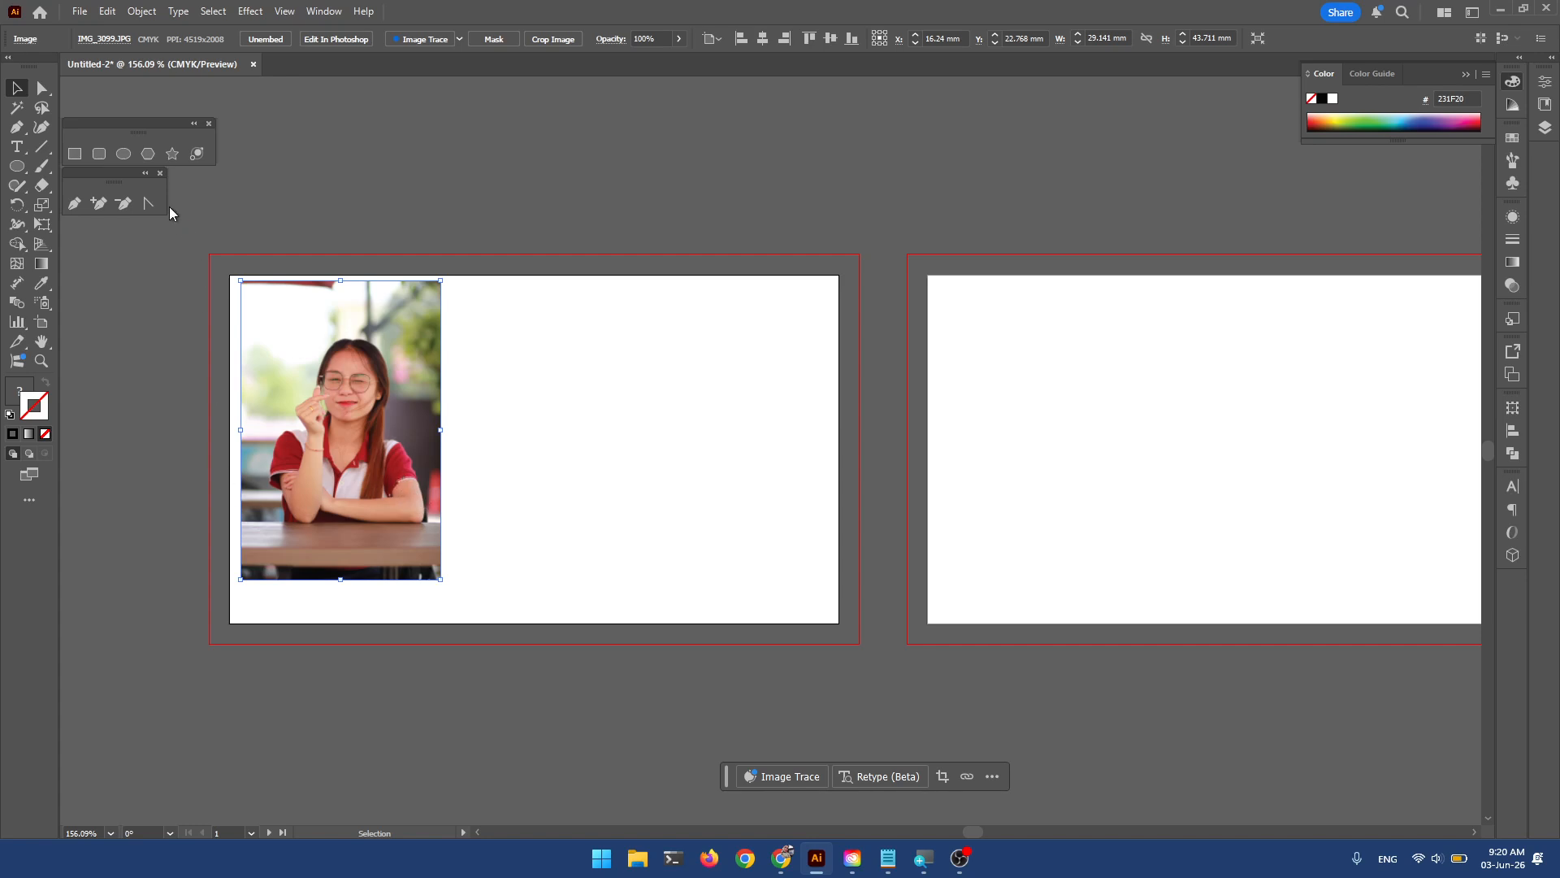
Draw a circle with the Ellipse tool over the woman's face in the photo.
click(127, 154)
drag(282, 330, 411, 489)
key(v)
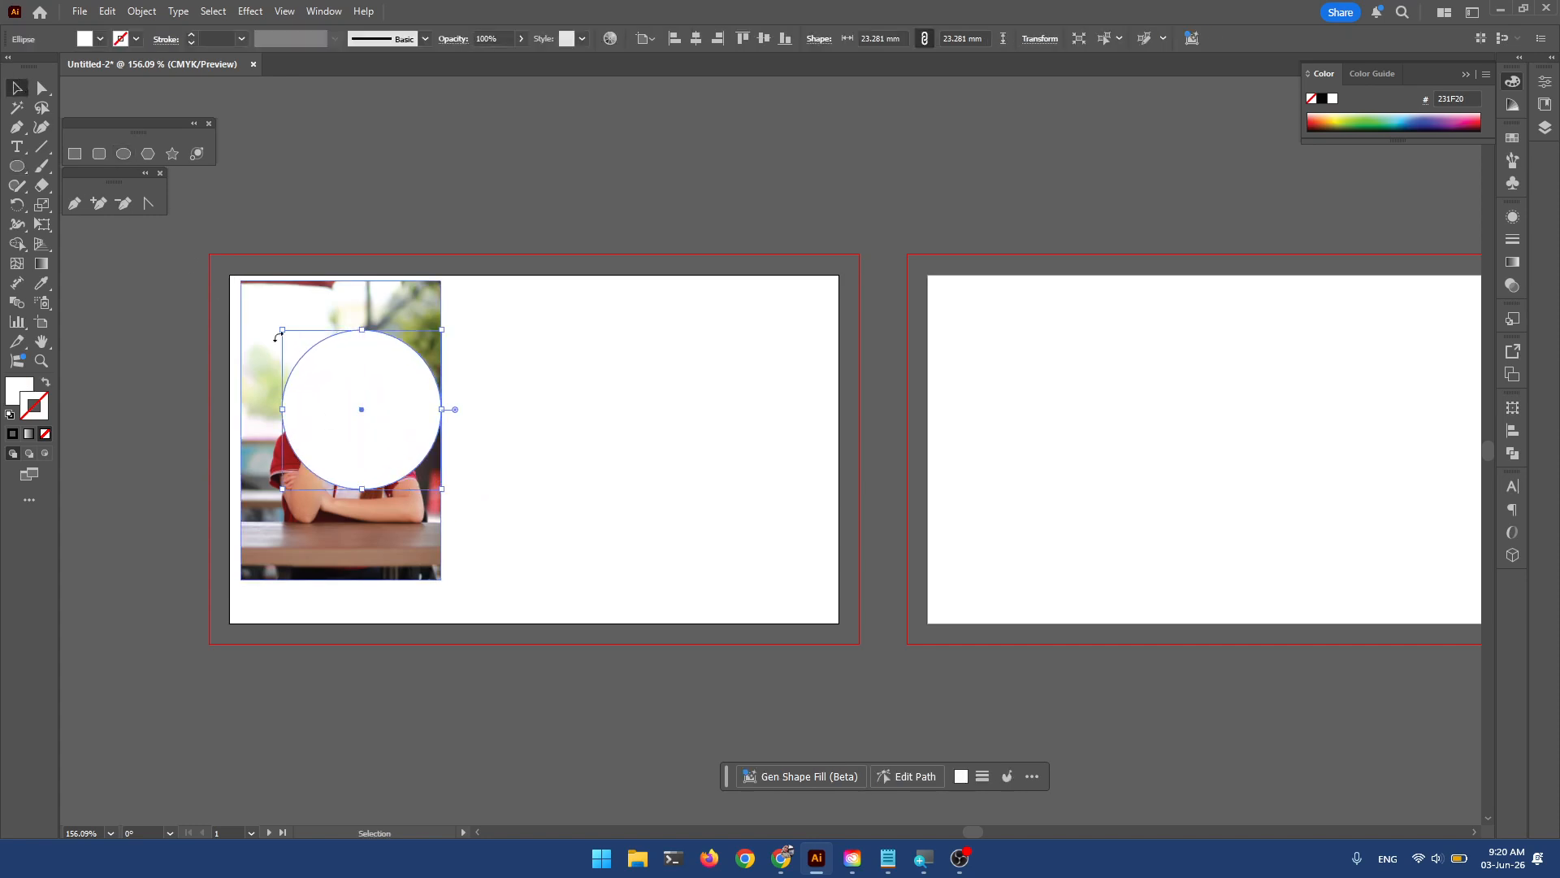
drag(328, 393, 313, 388)
Select the circle and photo and apply Make Clipping Mask.
drag(526, 348, 338, 450)
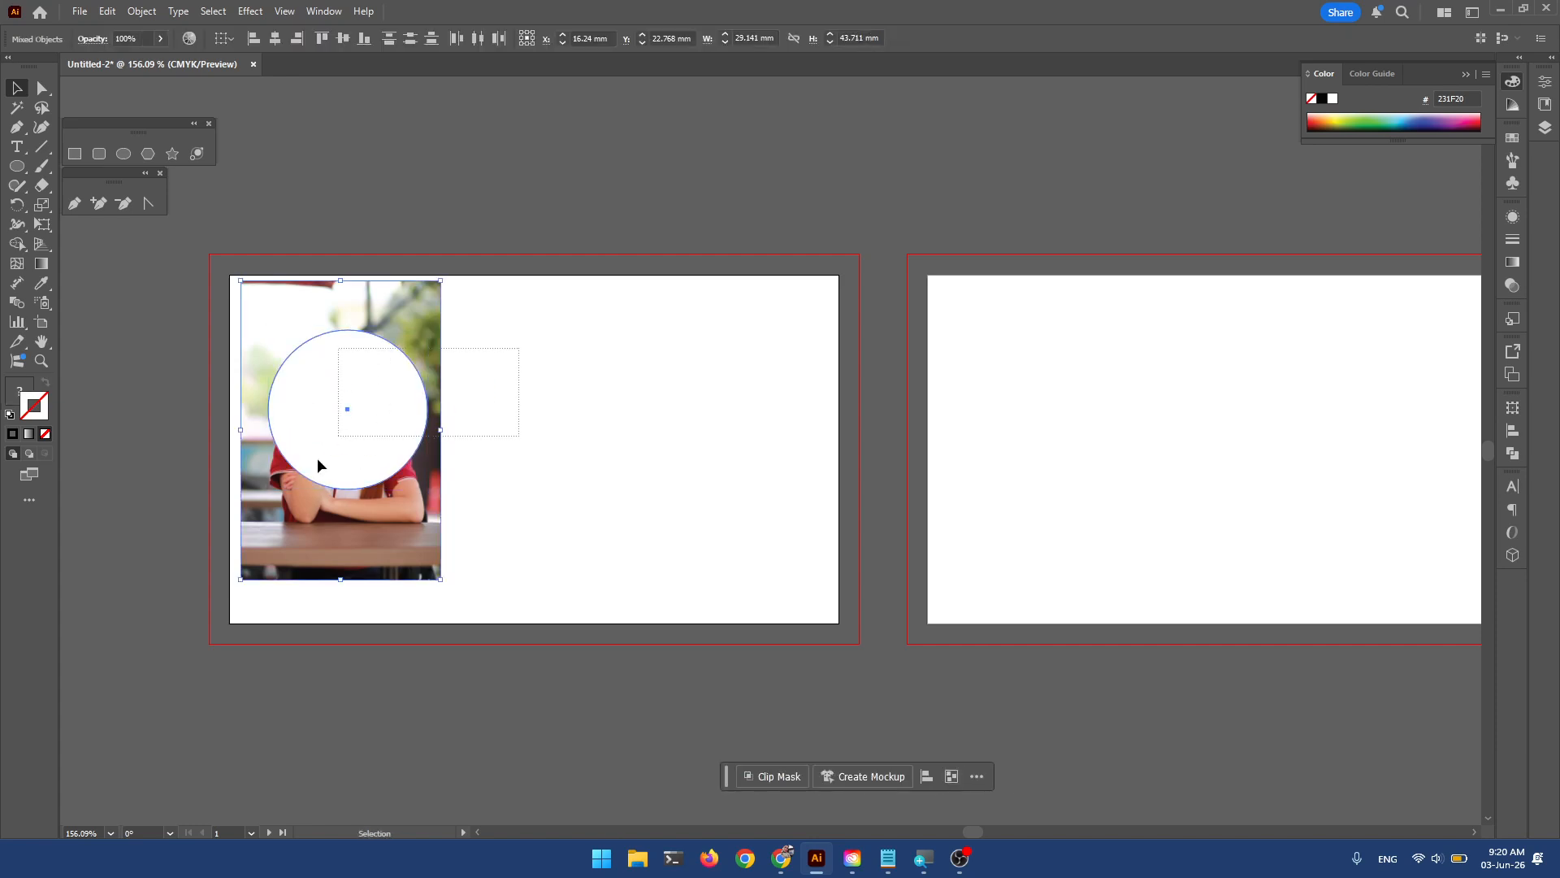
right_click(339, 380)
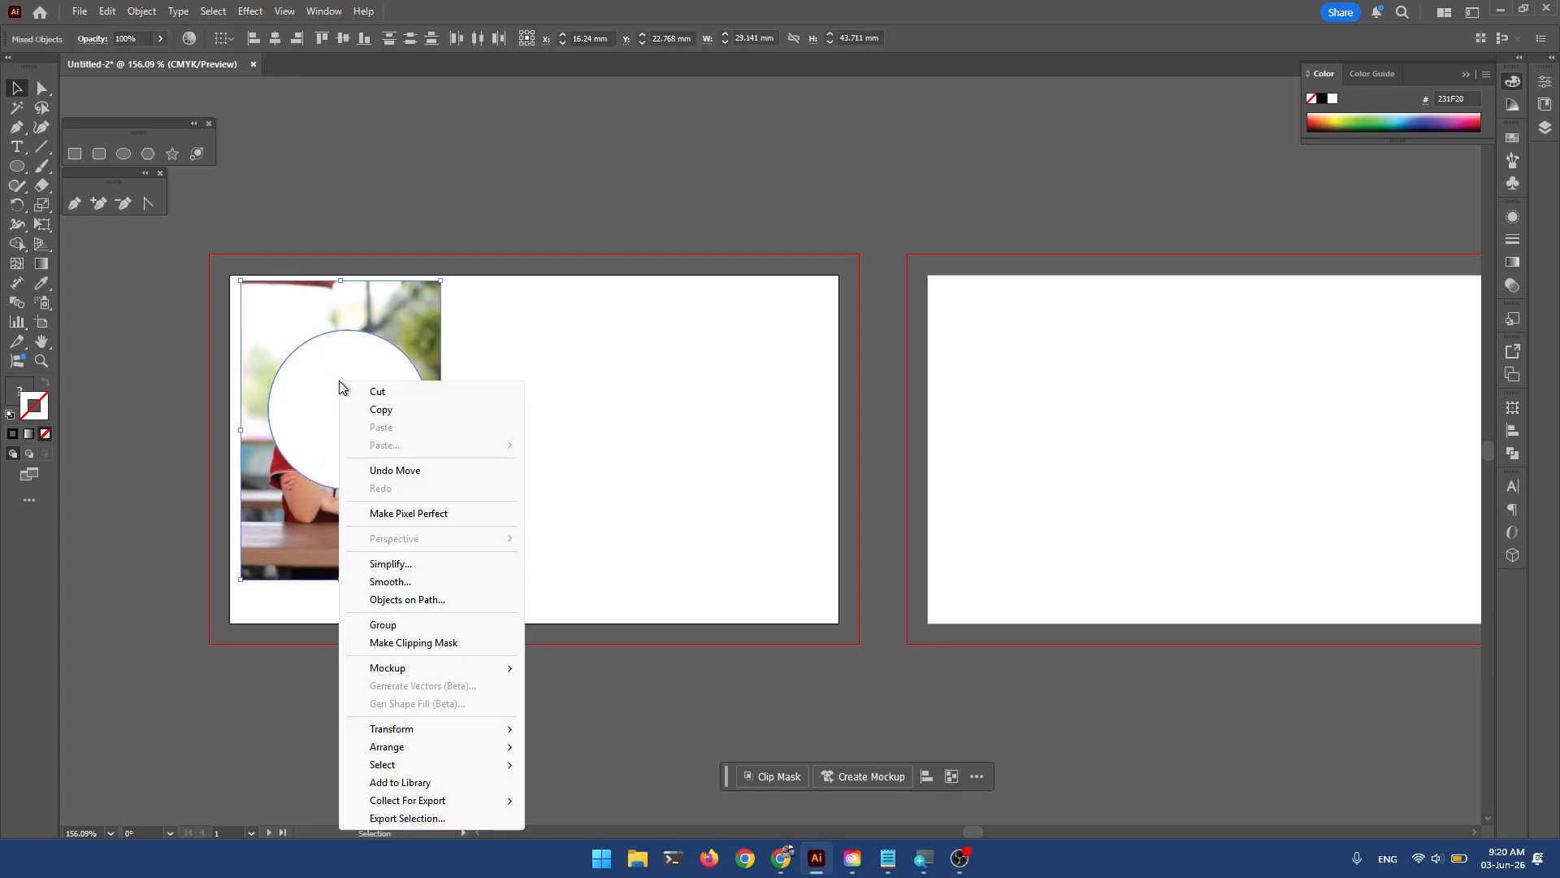
click(413, 644)
click(547, 520)
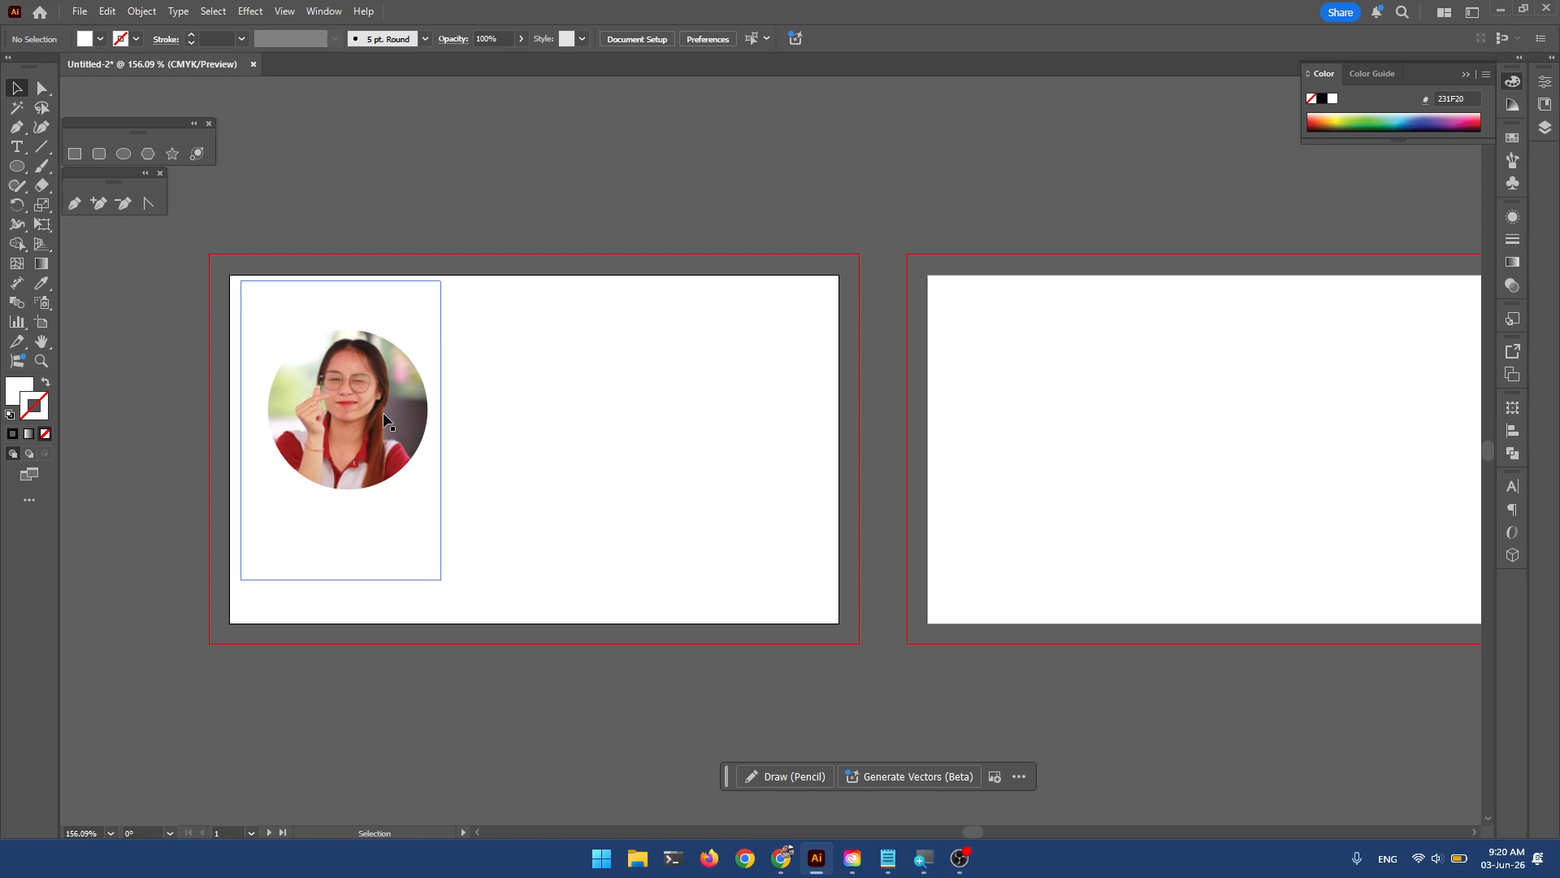
In the Layers panel, expand Layer 1 and the Clip Group and target its <Image>.
click(1545, 127)
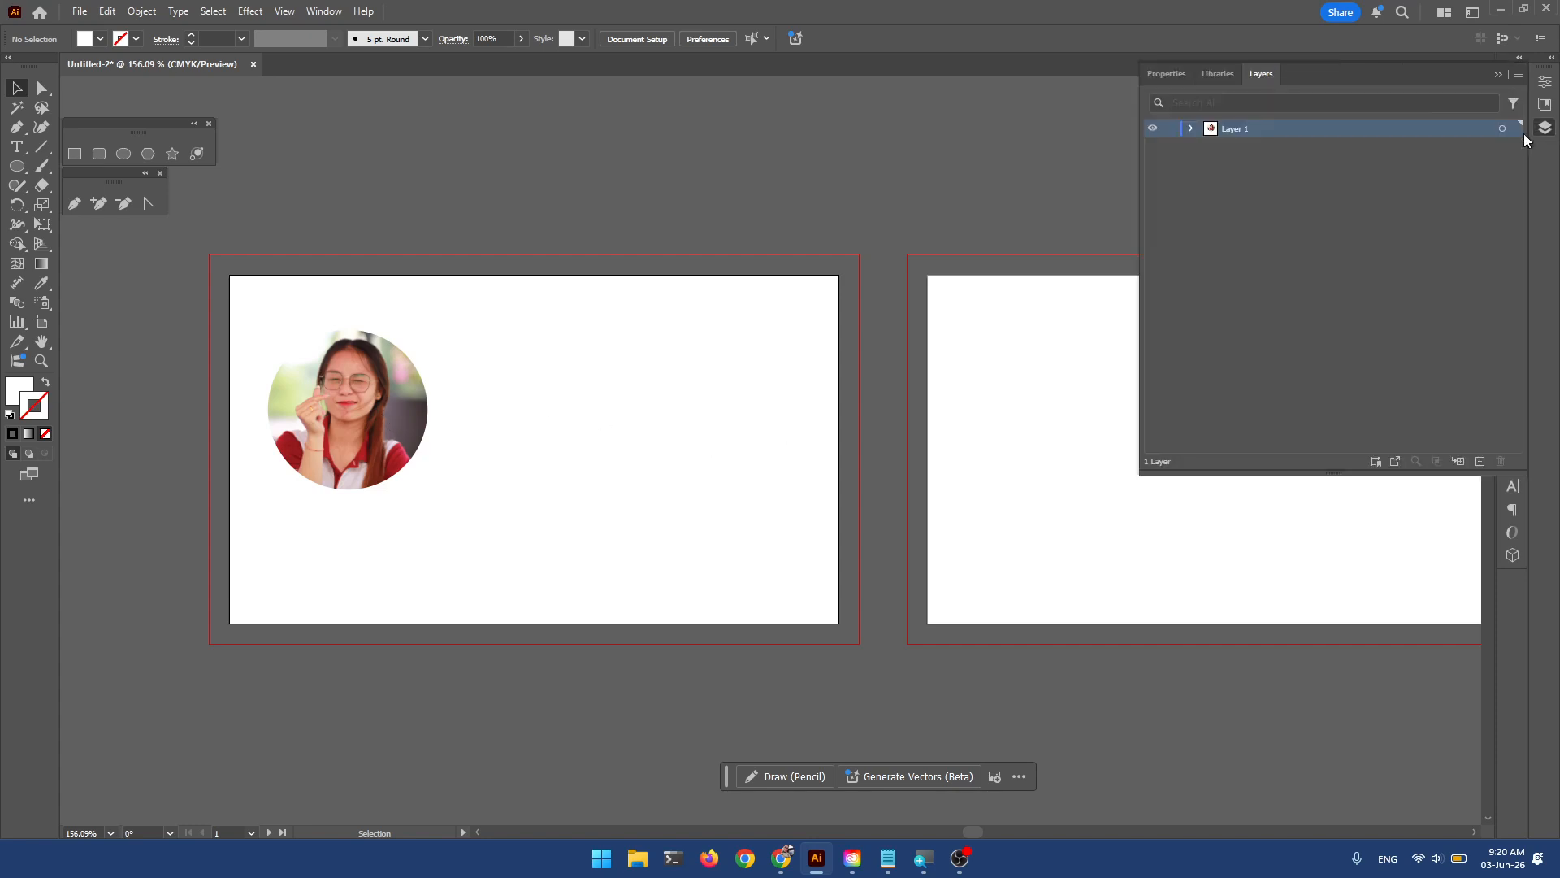
click(1191, 128)
click(1211, 147)
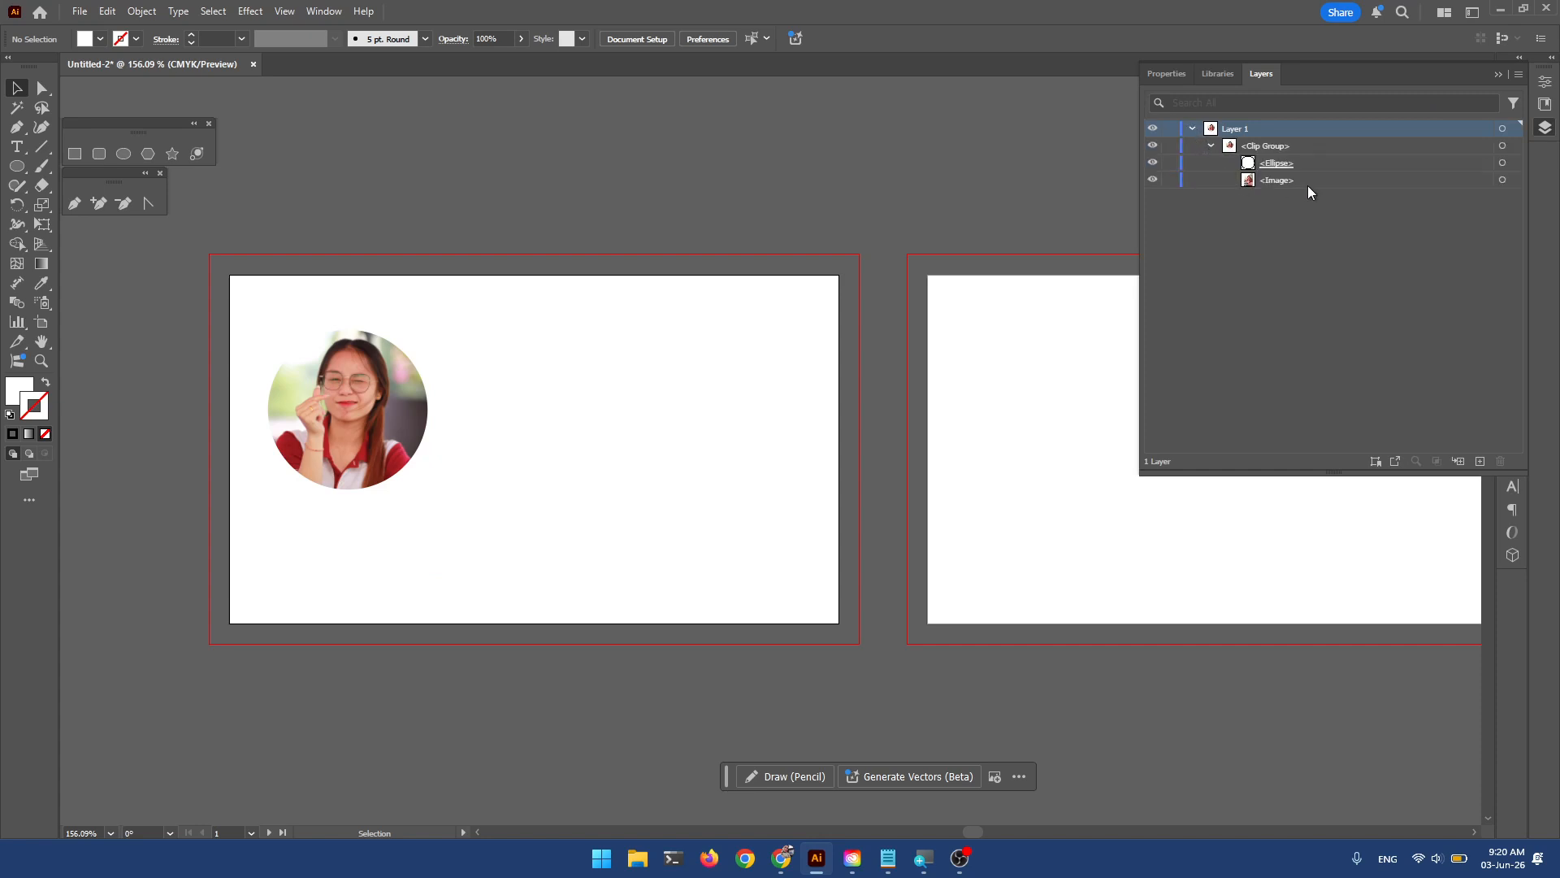
click(1329, 186)
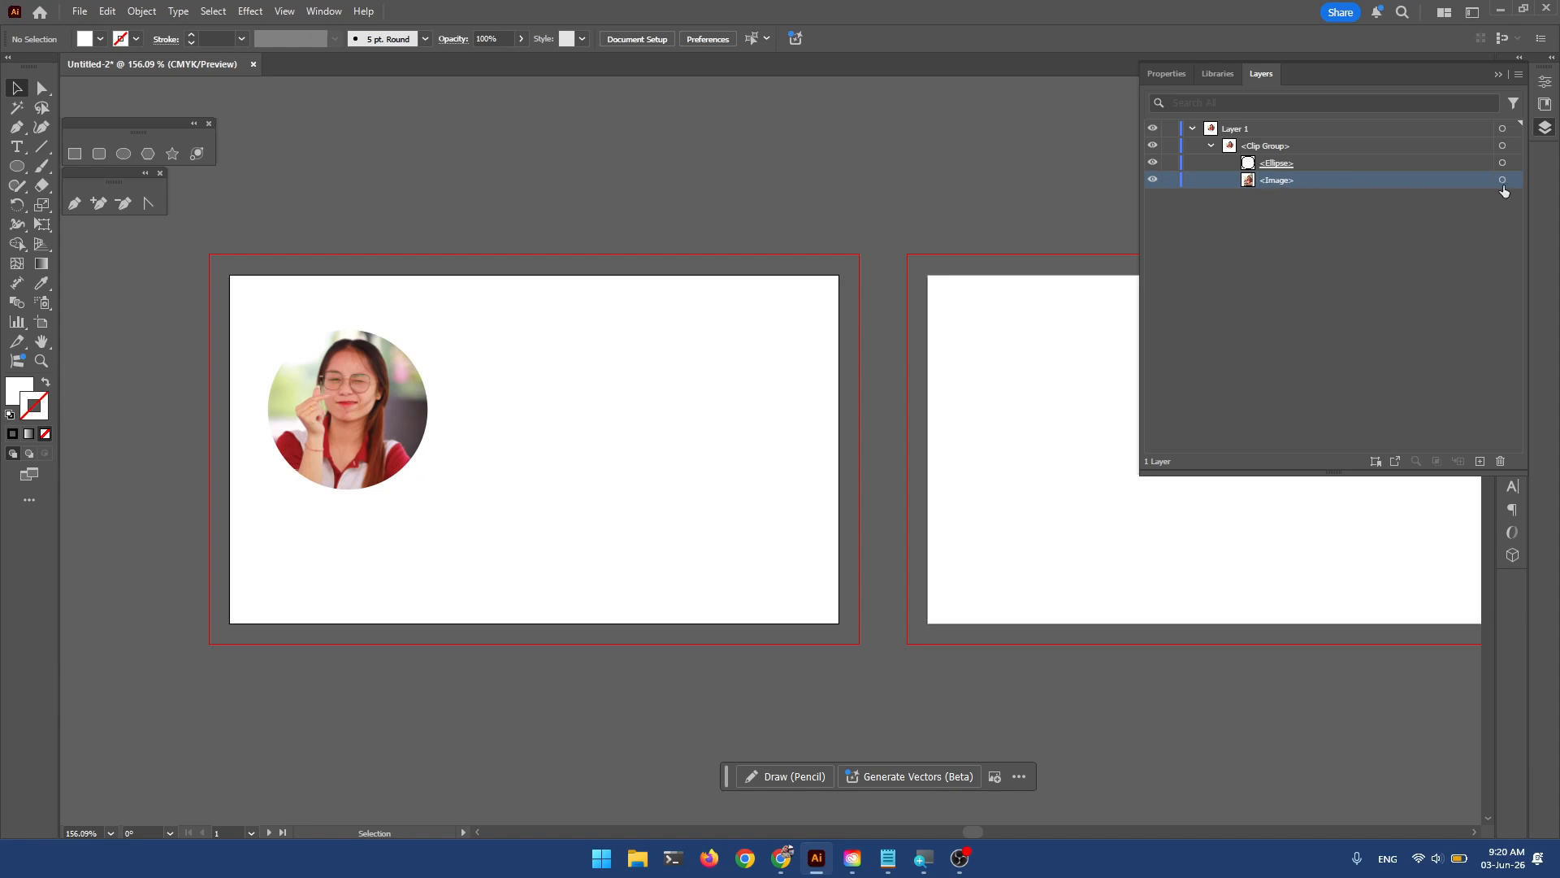
click(1369, 243)
click(1420, 185)
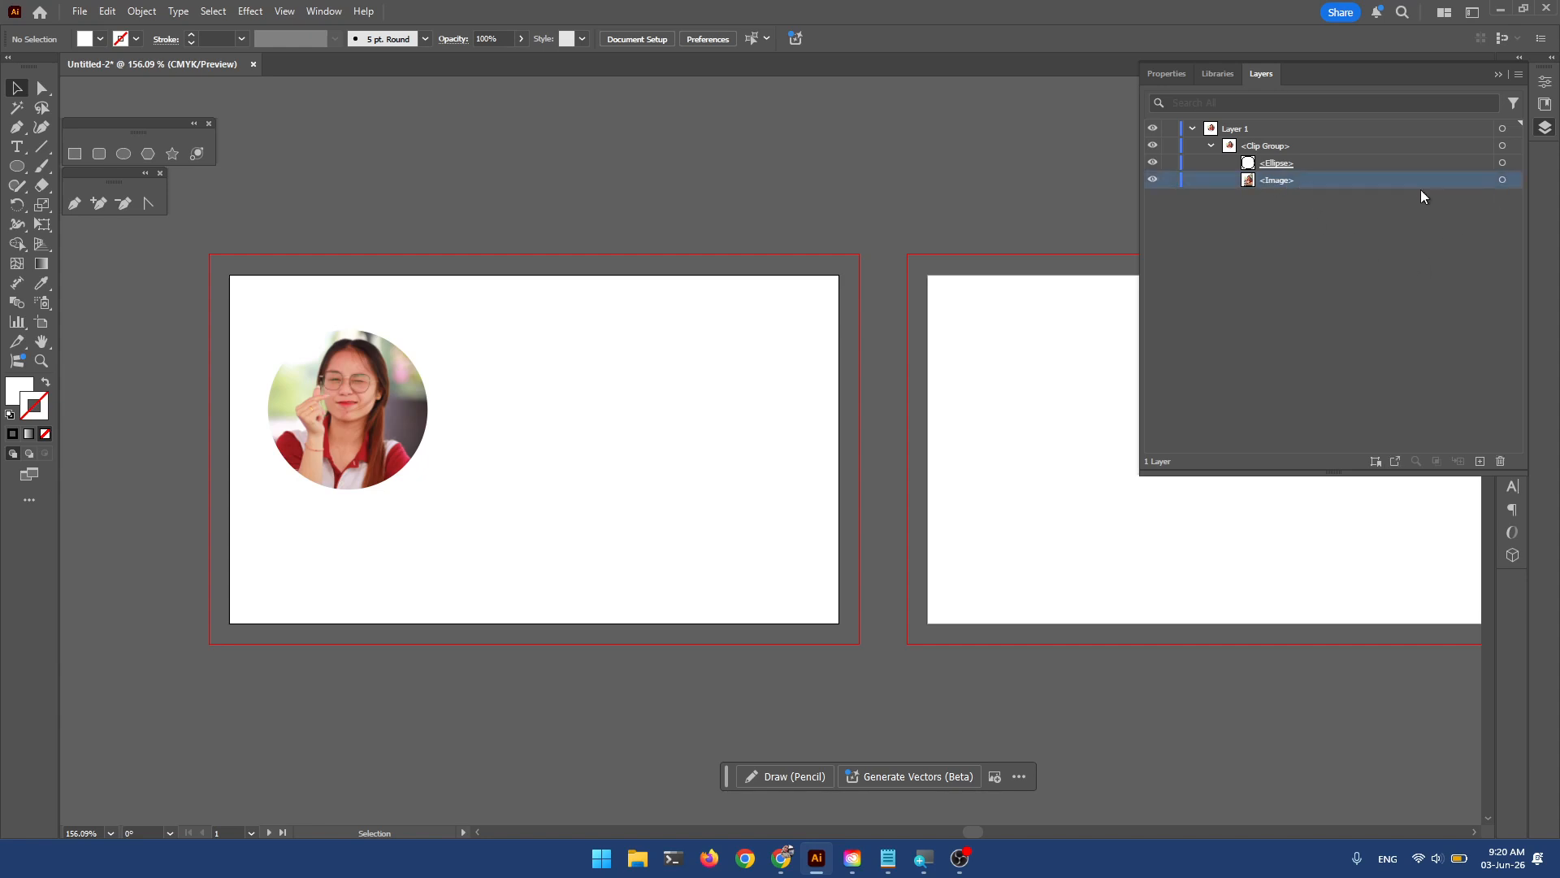
click(1501, 184)
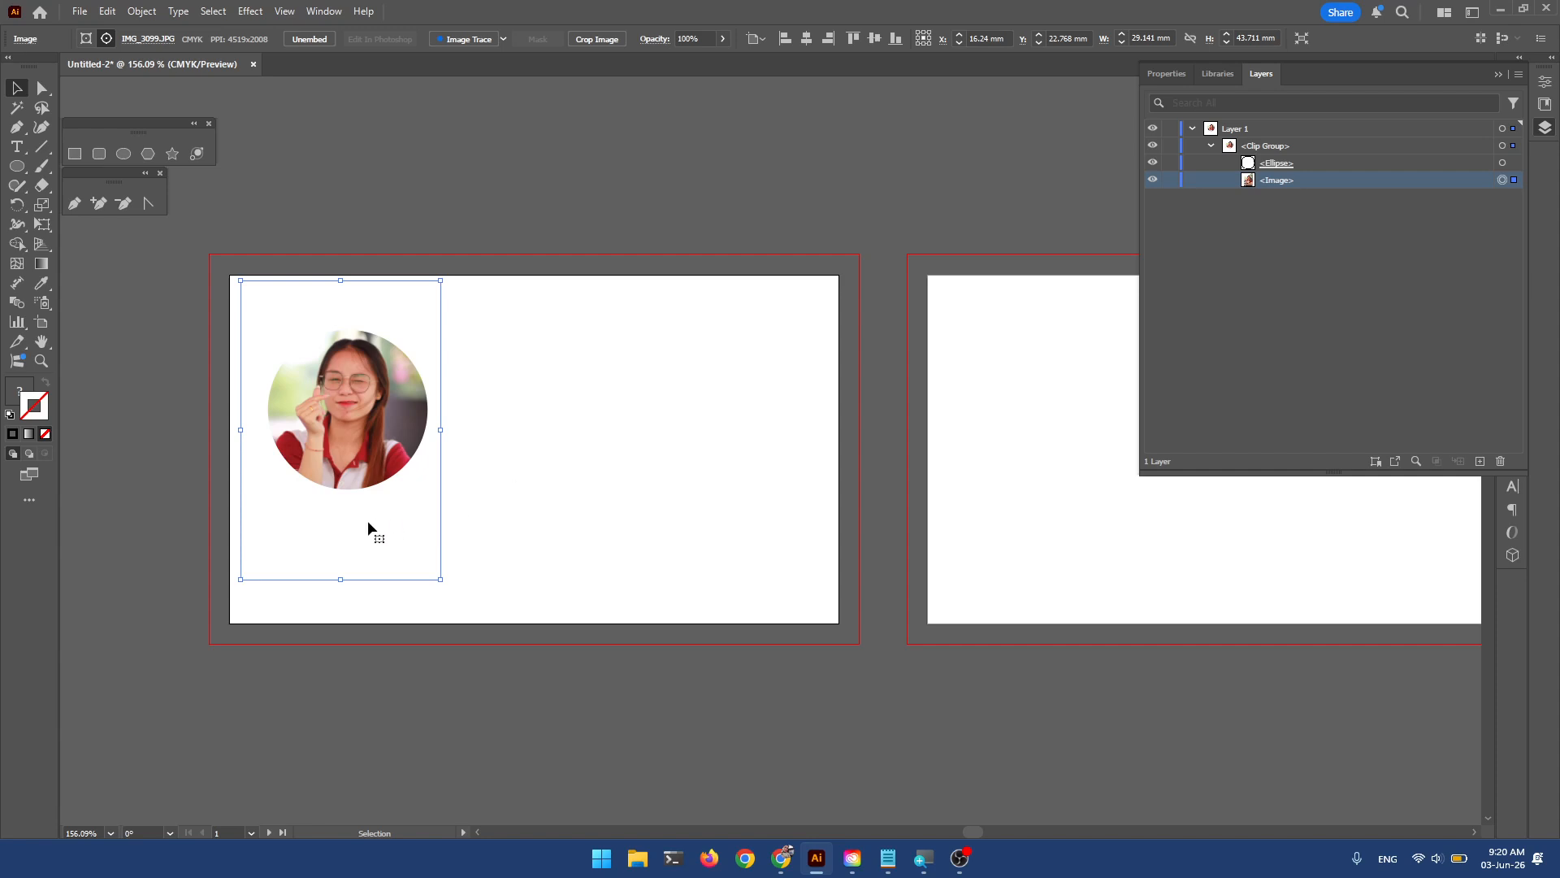
Reposition and enlarge the photo to 31.58 × 47.371 mm inside the circle, then target the <Ellipse>.
drag(369, 527, 460, 597)
drag(413, 543, 407, 540)
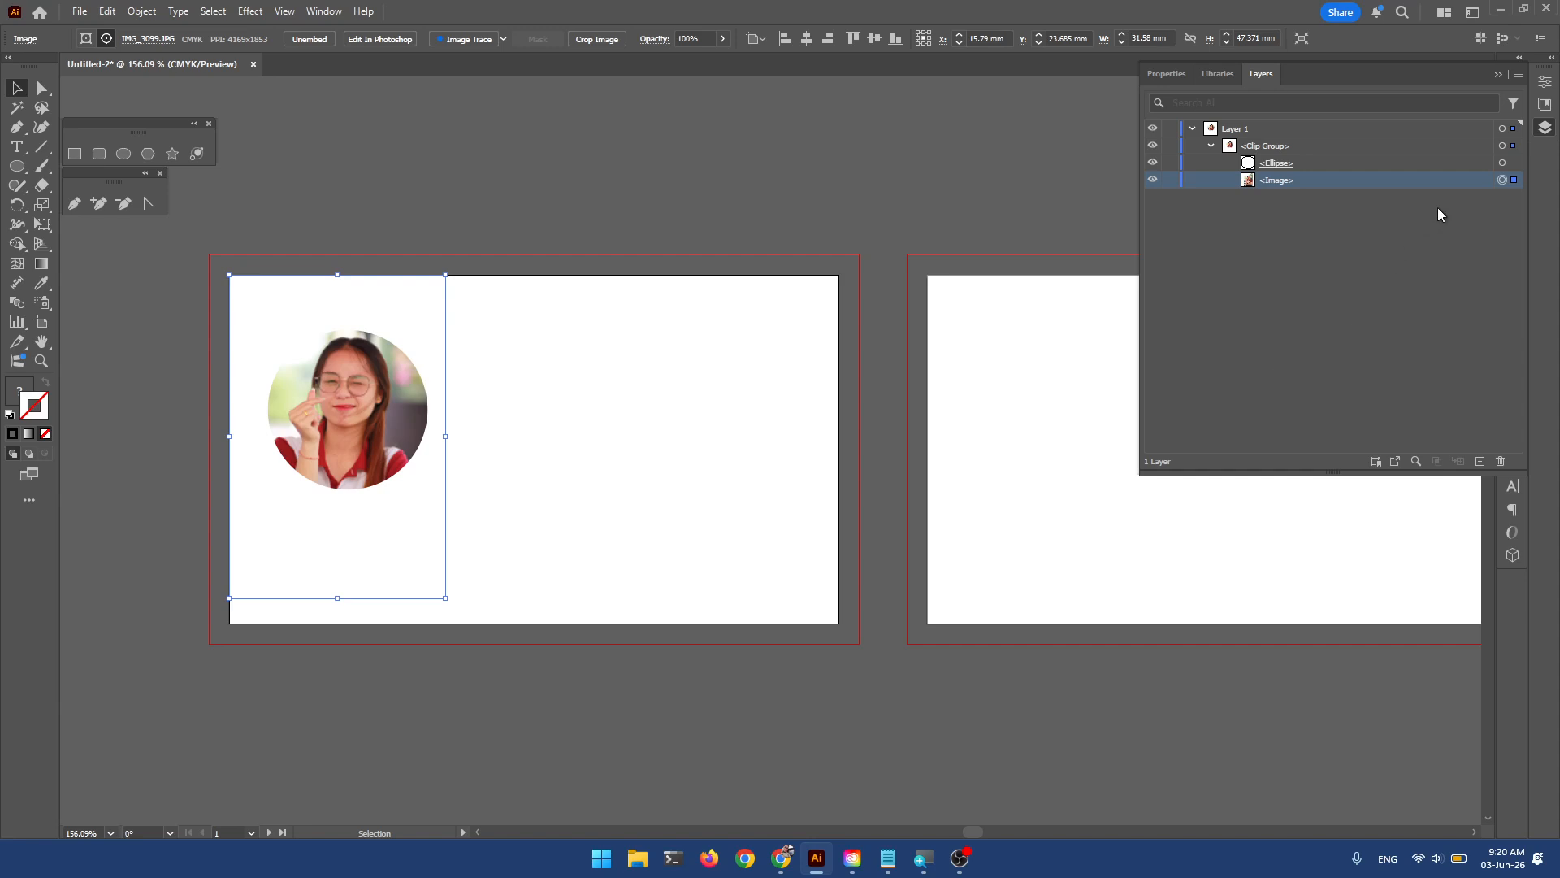
click(1503, 164)
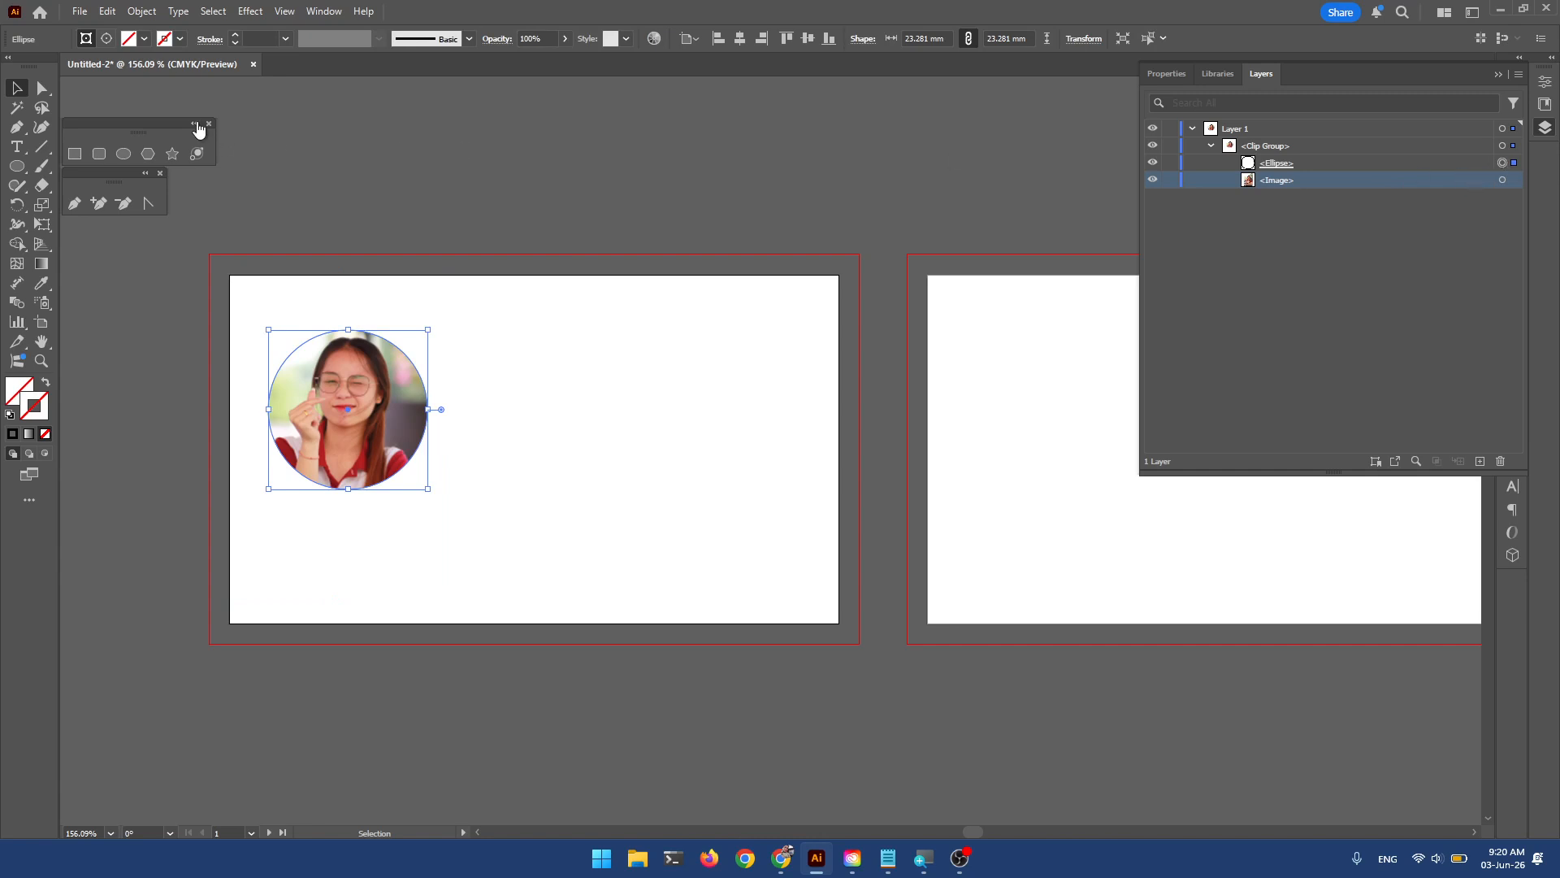
Give the circle a dark red outline from the stroke swatches.
click(180, 39)
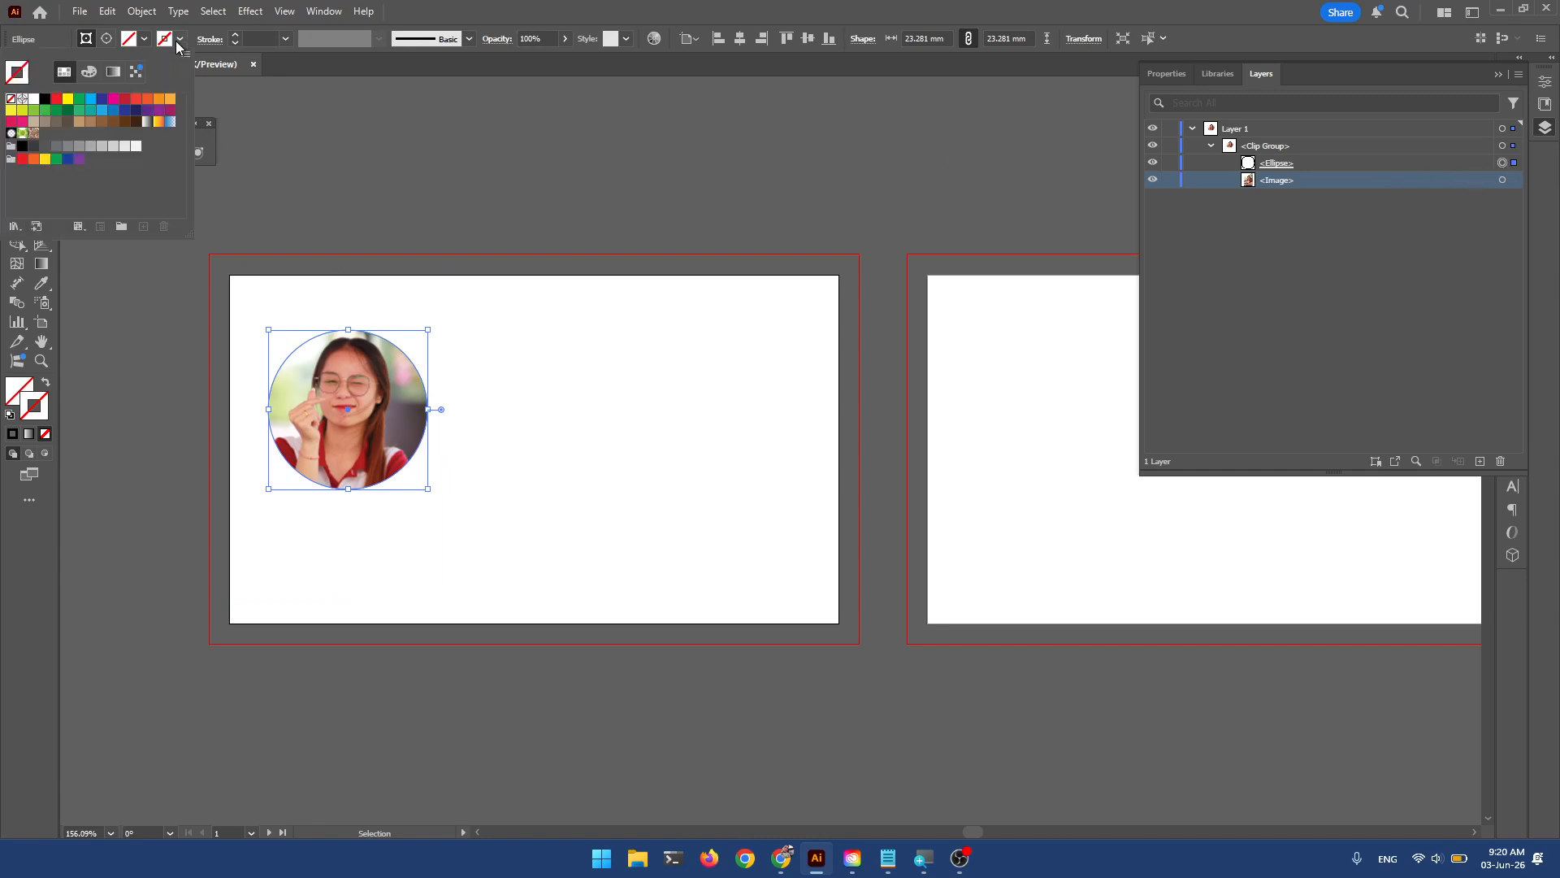
click(112, 110)
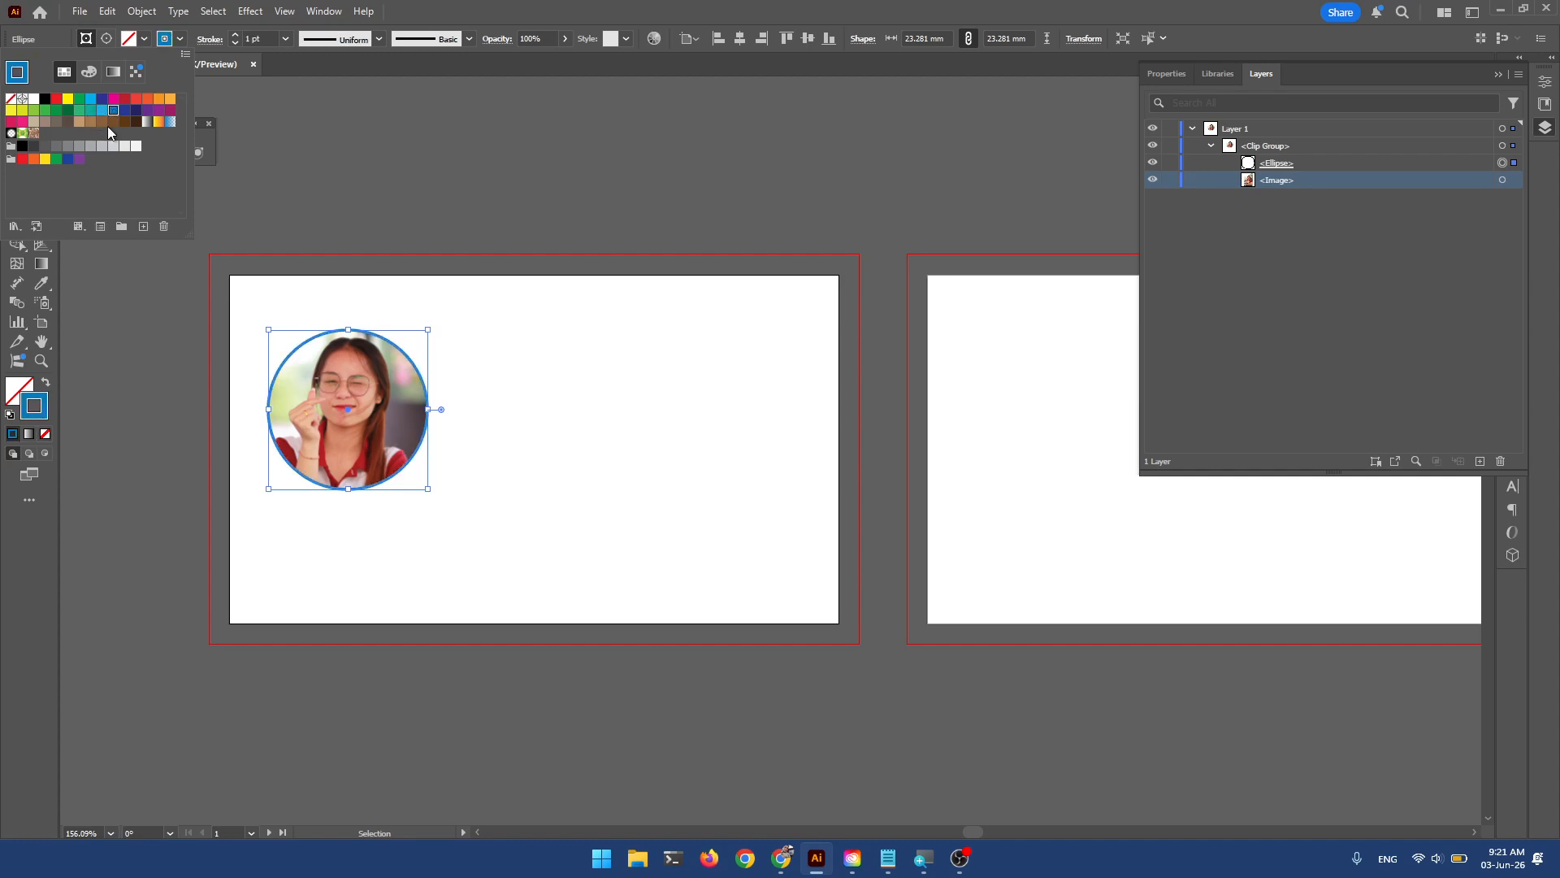
click(124, 98)
click(575, 360)
Shrink the circular portrait to 20.928 × 20.928 mm and position it near the top-left corner.
click(503, 474)
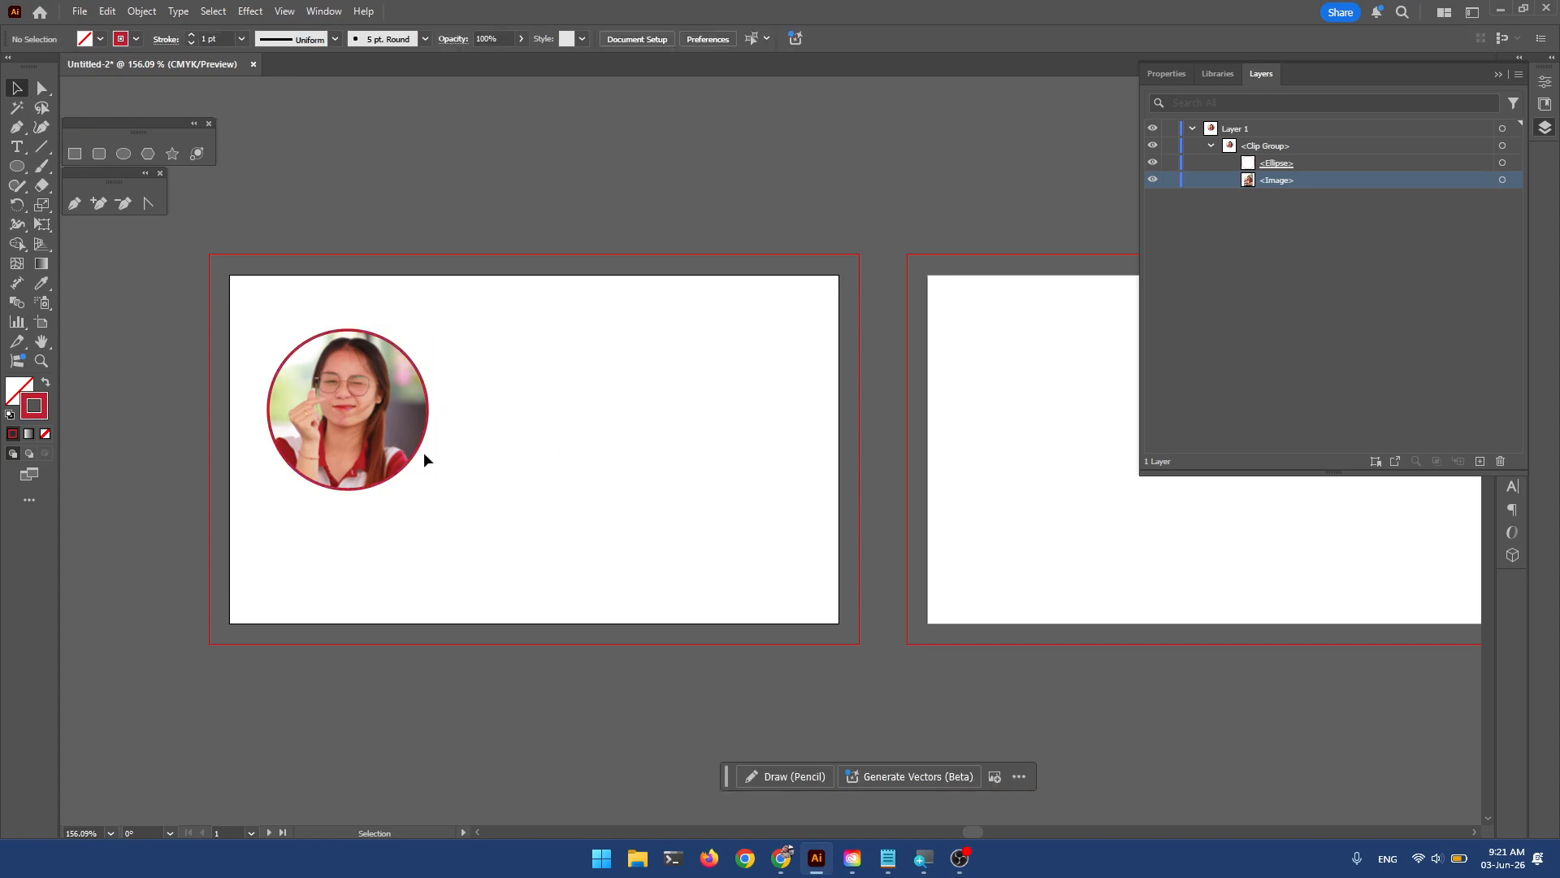
drag(356, 416, 354, 390)
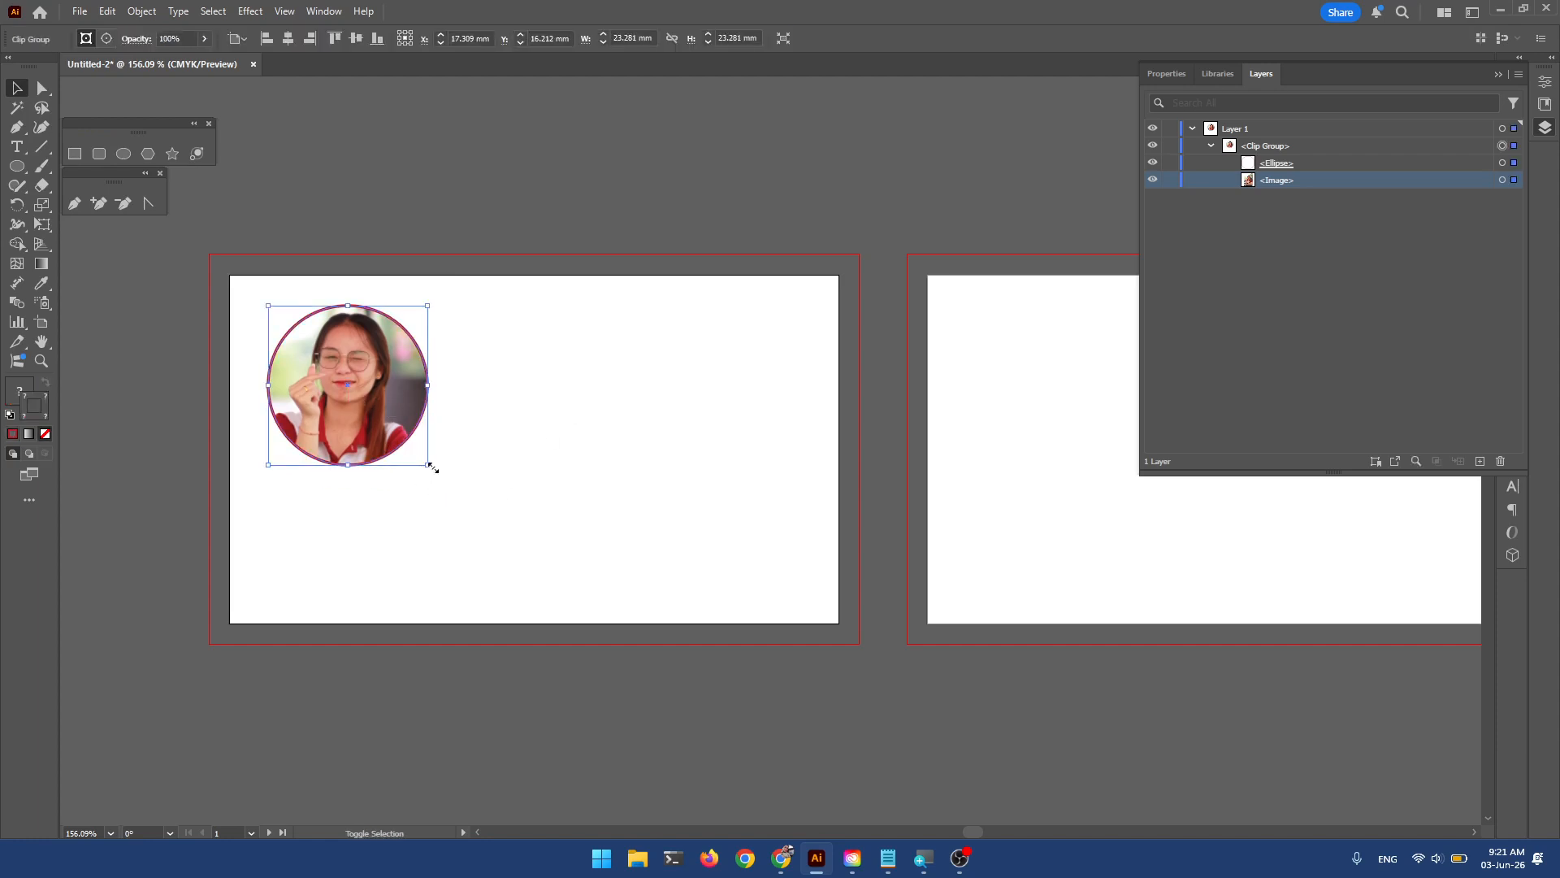
drag(433, 468, 422, 453)
drag(370, 395, 364, 392)
click(501, 388)
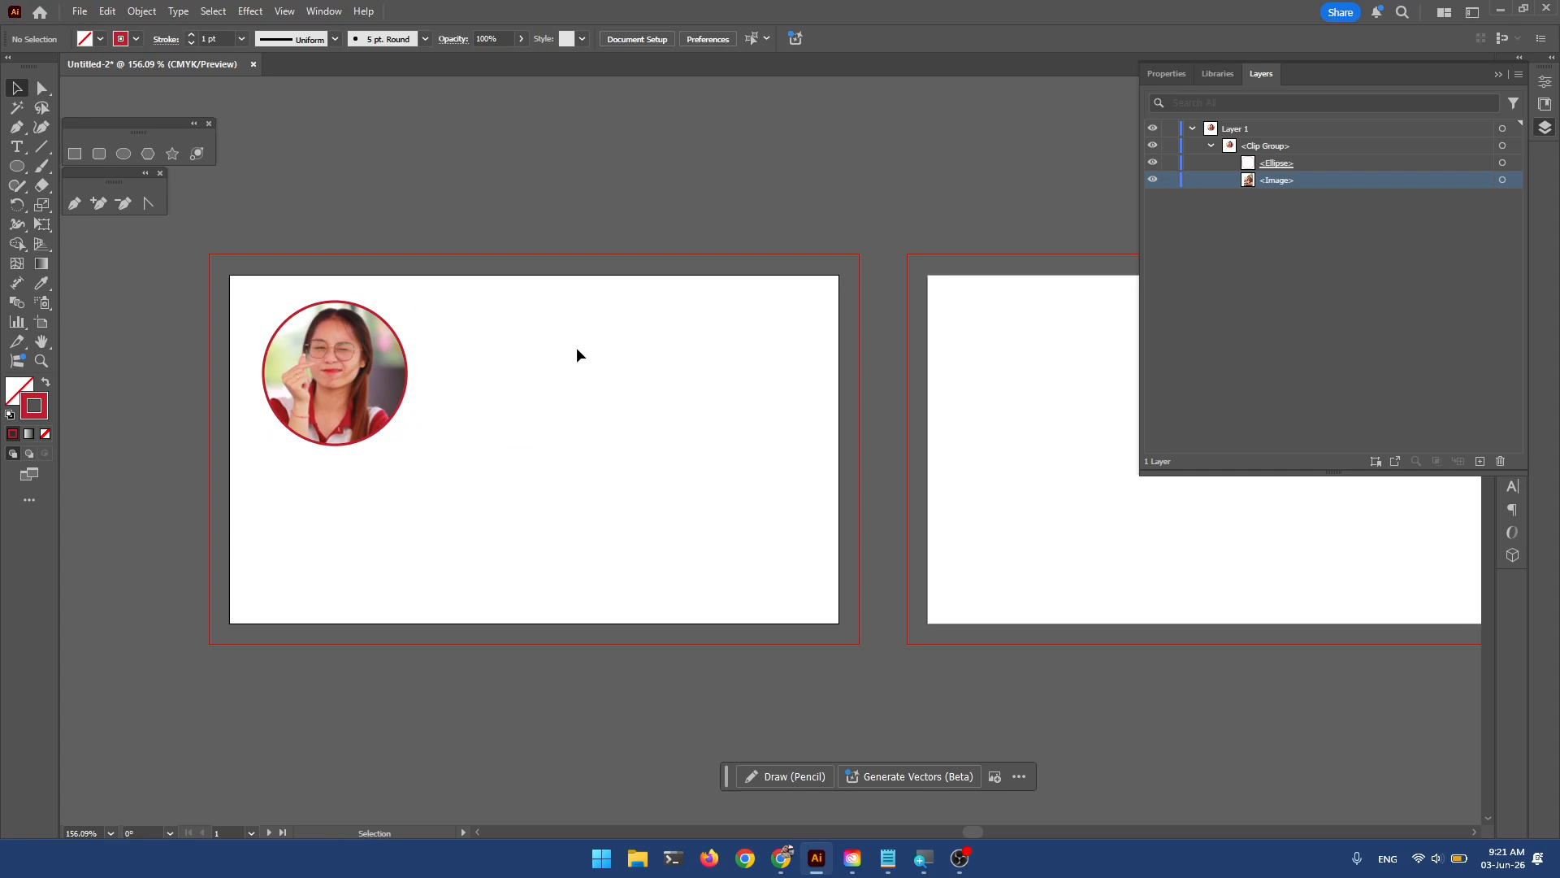
drag(366, 387, 372, 393)
drag(470, 300, 488, 592)
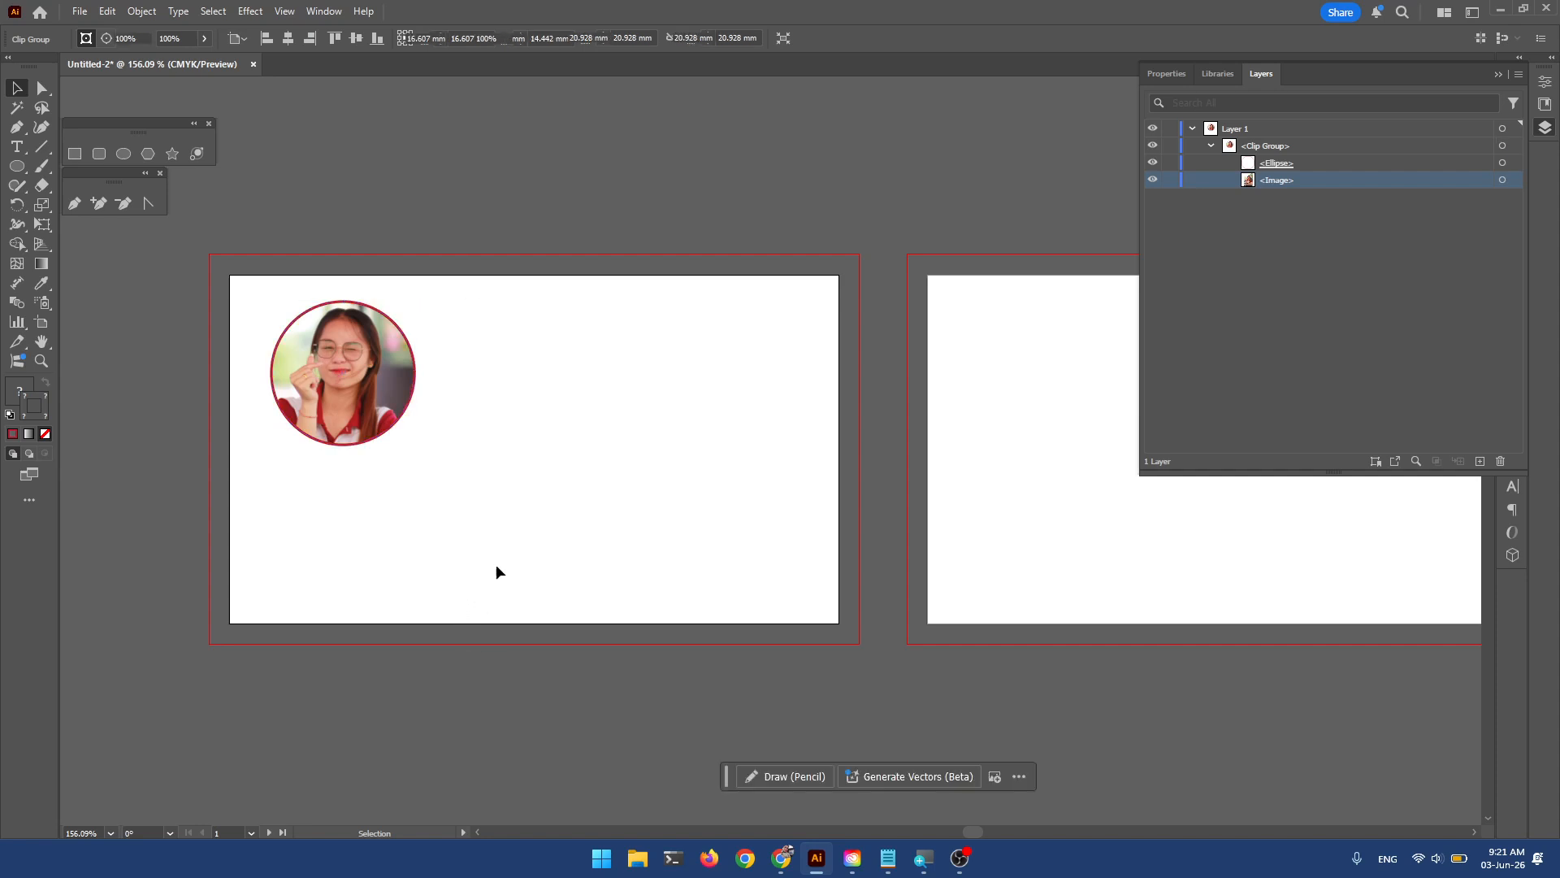
Draw a vertical line to the right of the circular photo with the Line Segment tool.
click(40, 151)
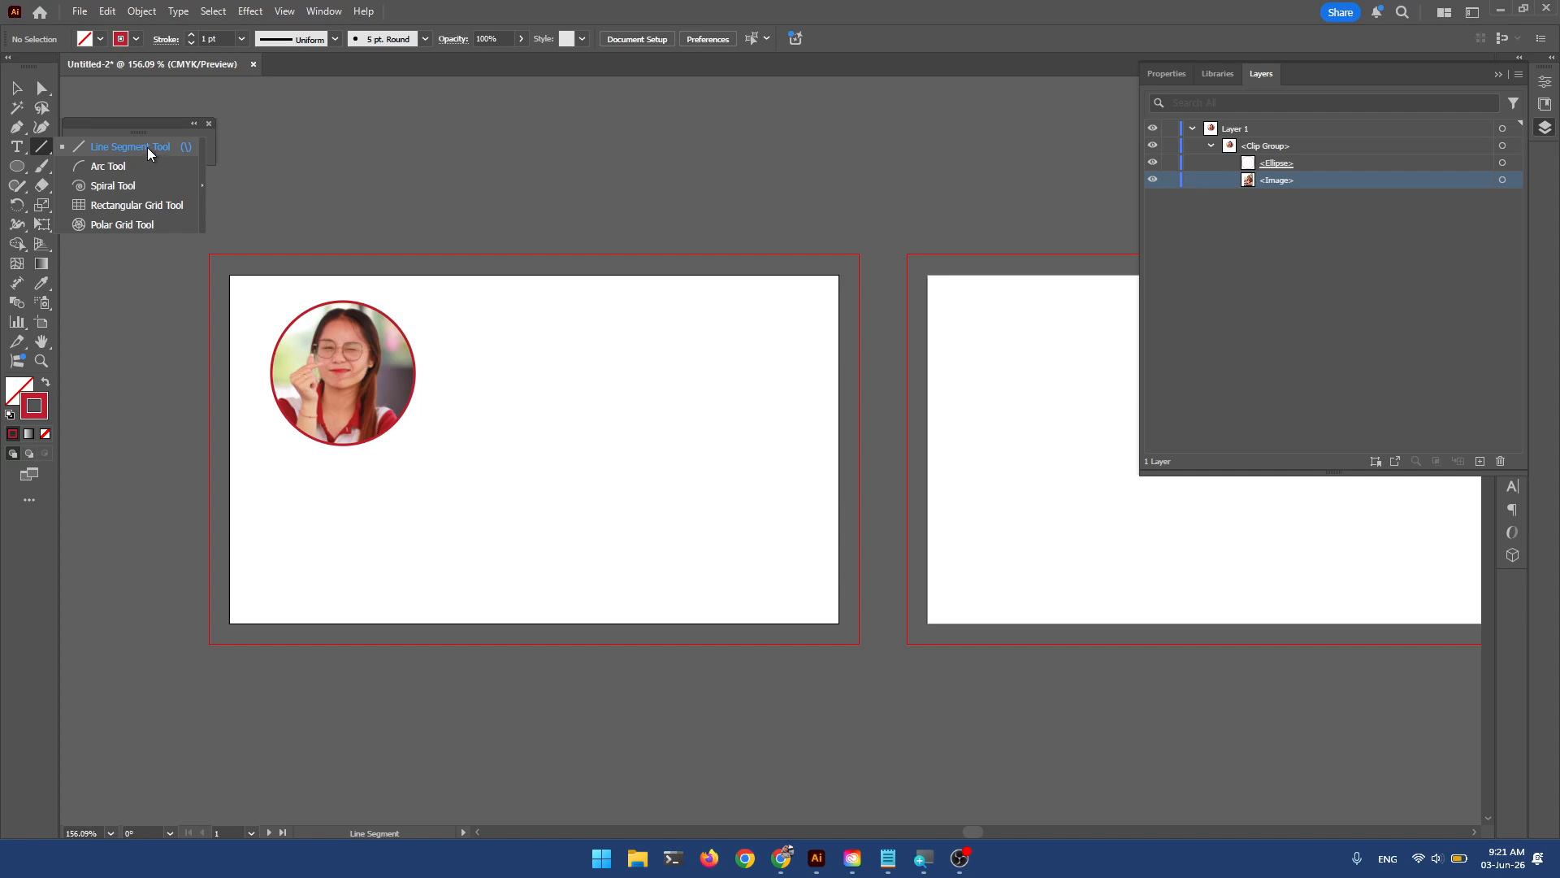
click(148, 146)
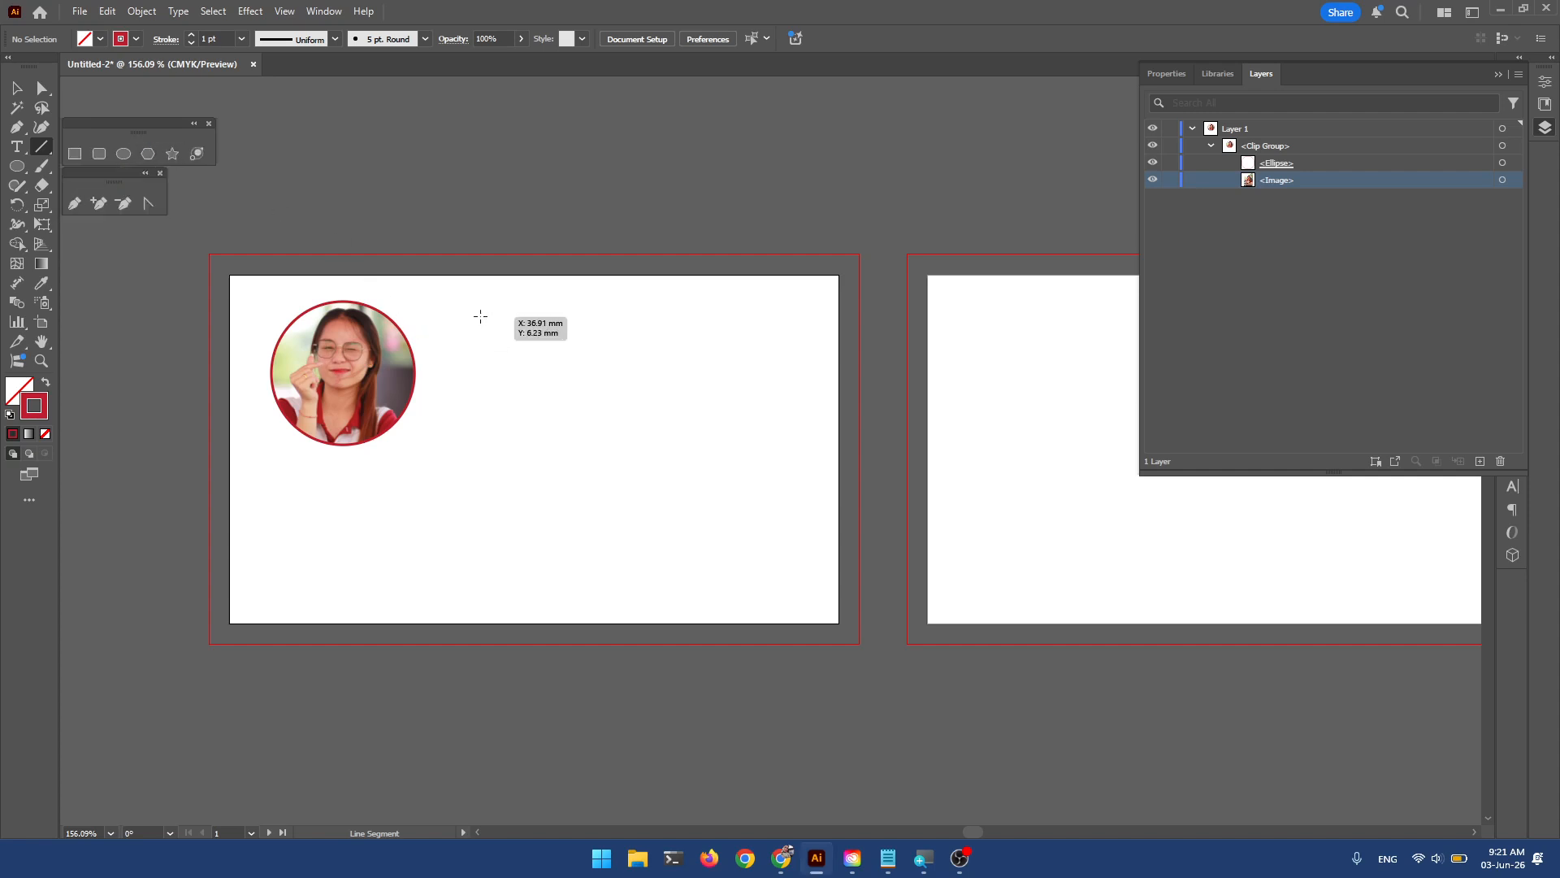
drag(473, 318, 481, 567)
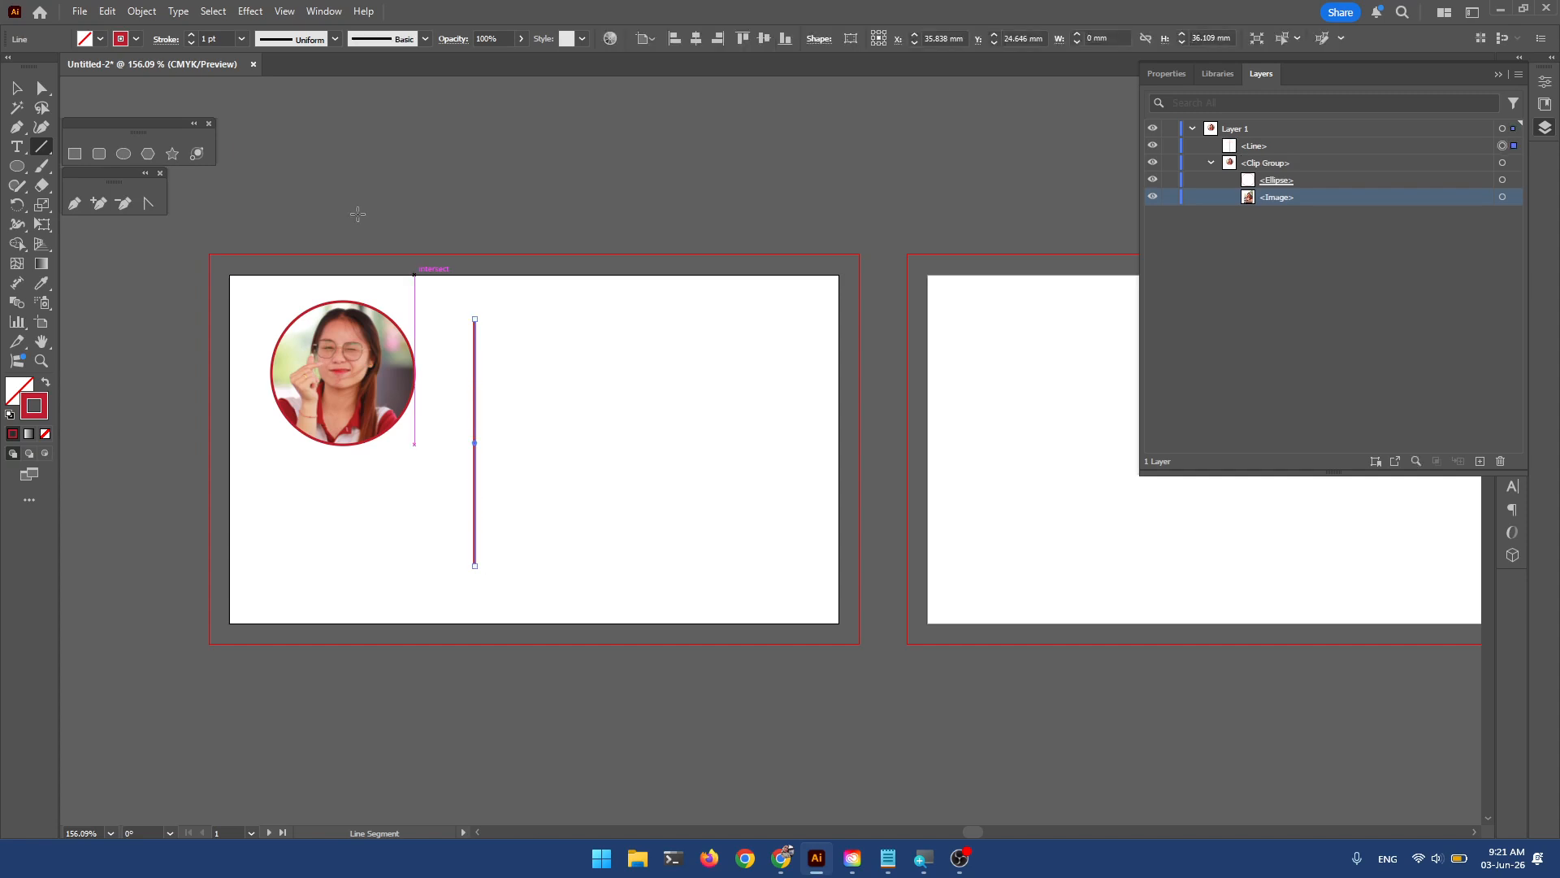
Enlarge the circular photo to 25.159 mm and lengthen the vertical line downward.
key(v)
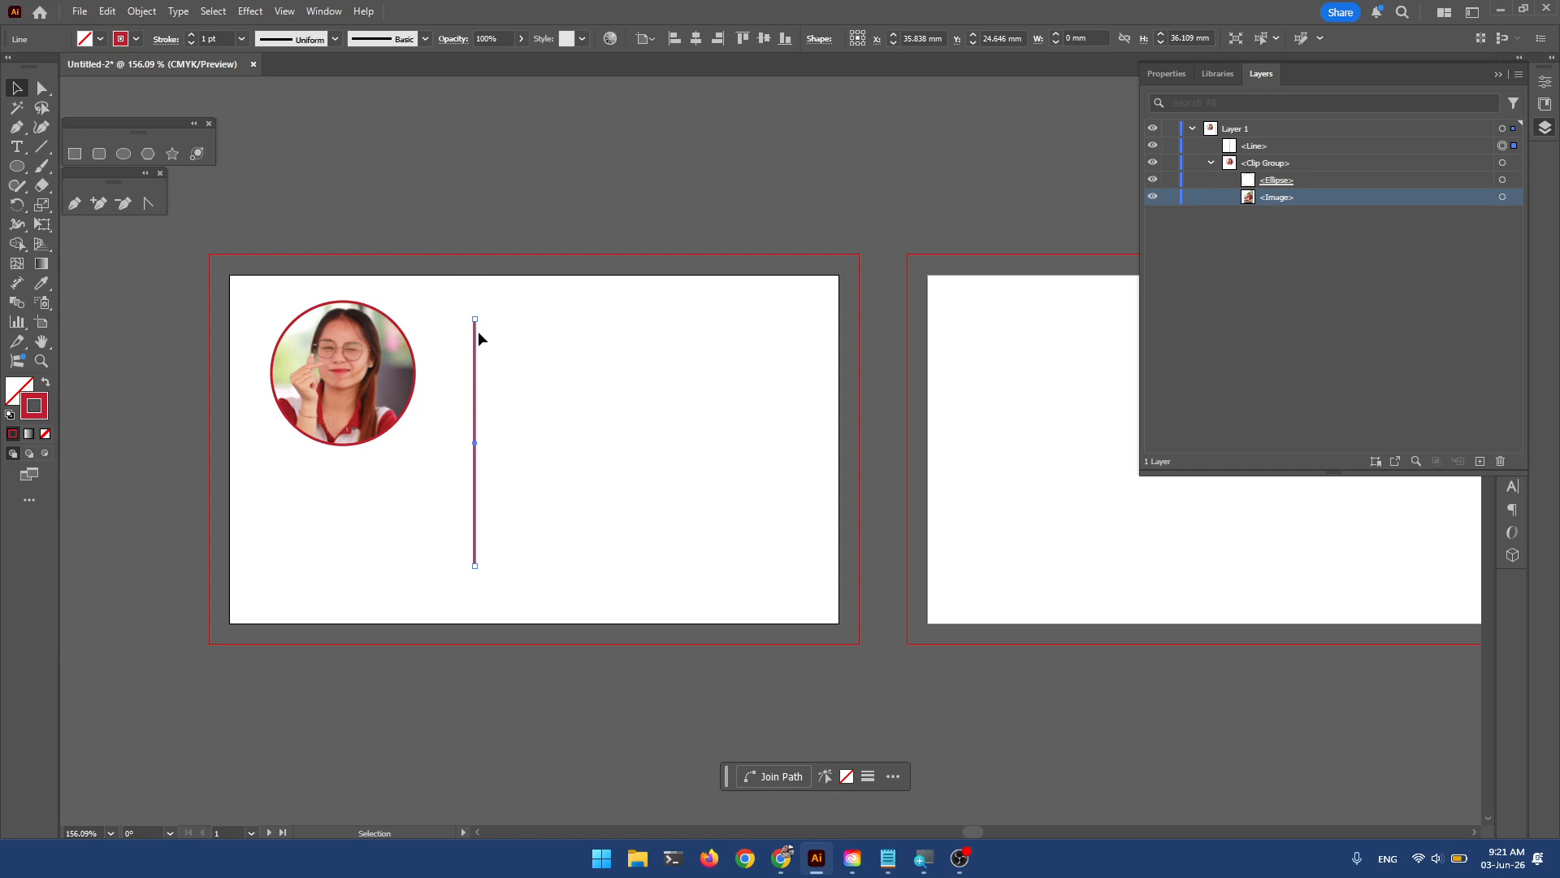
drag(390, 348, 395, 352)
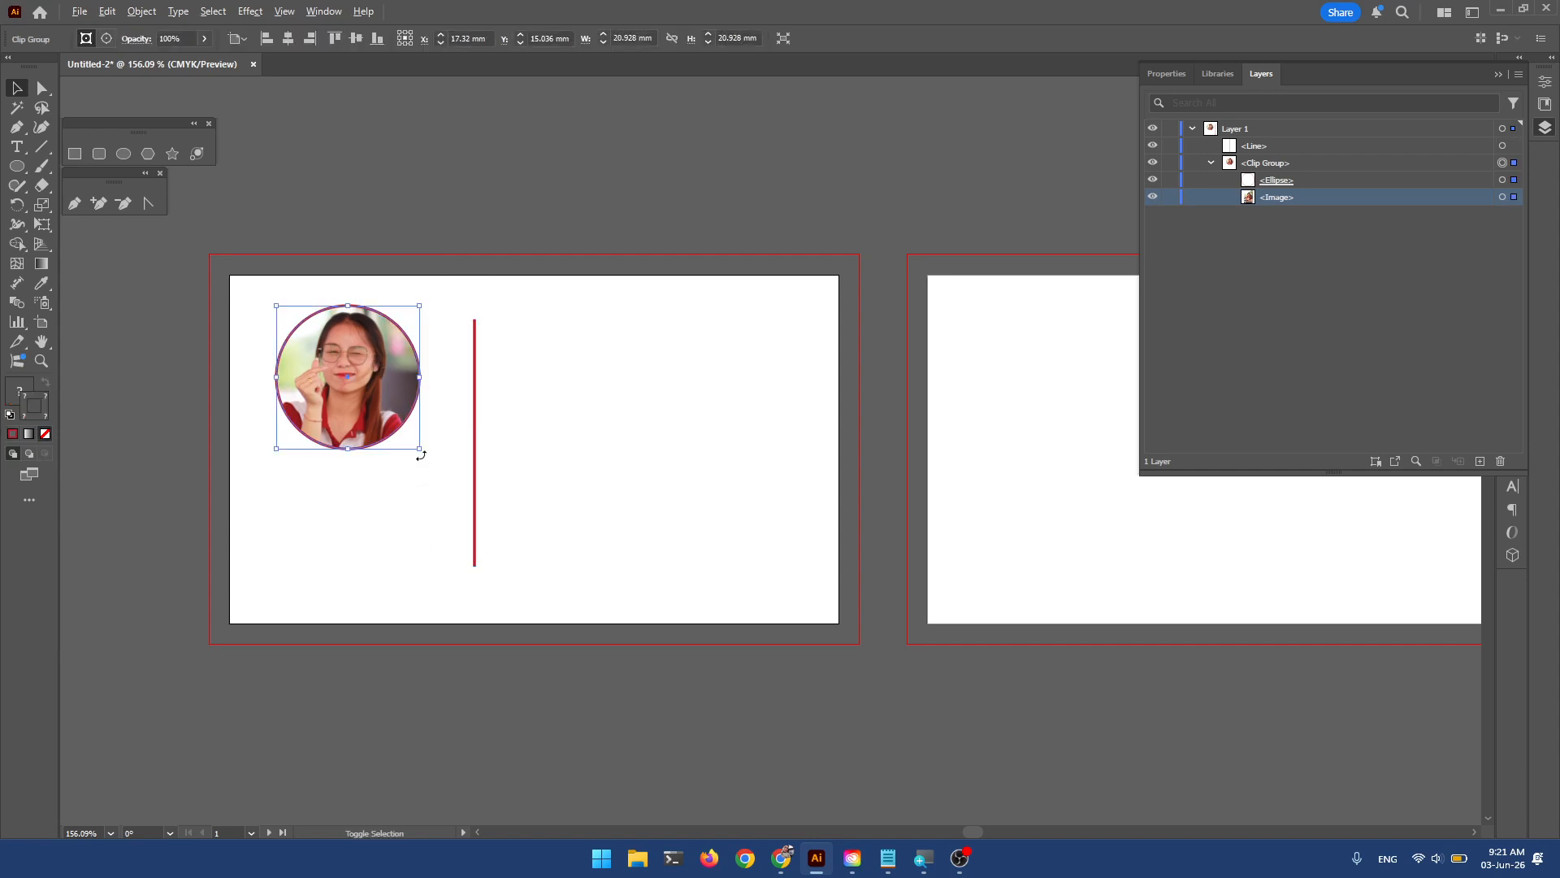
drag(421, 448, 476, 404)
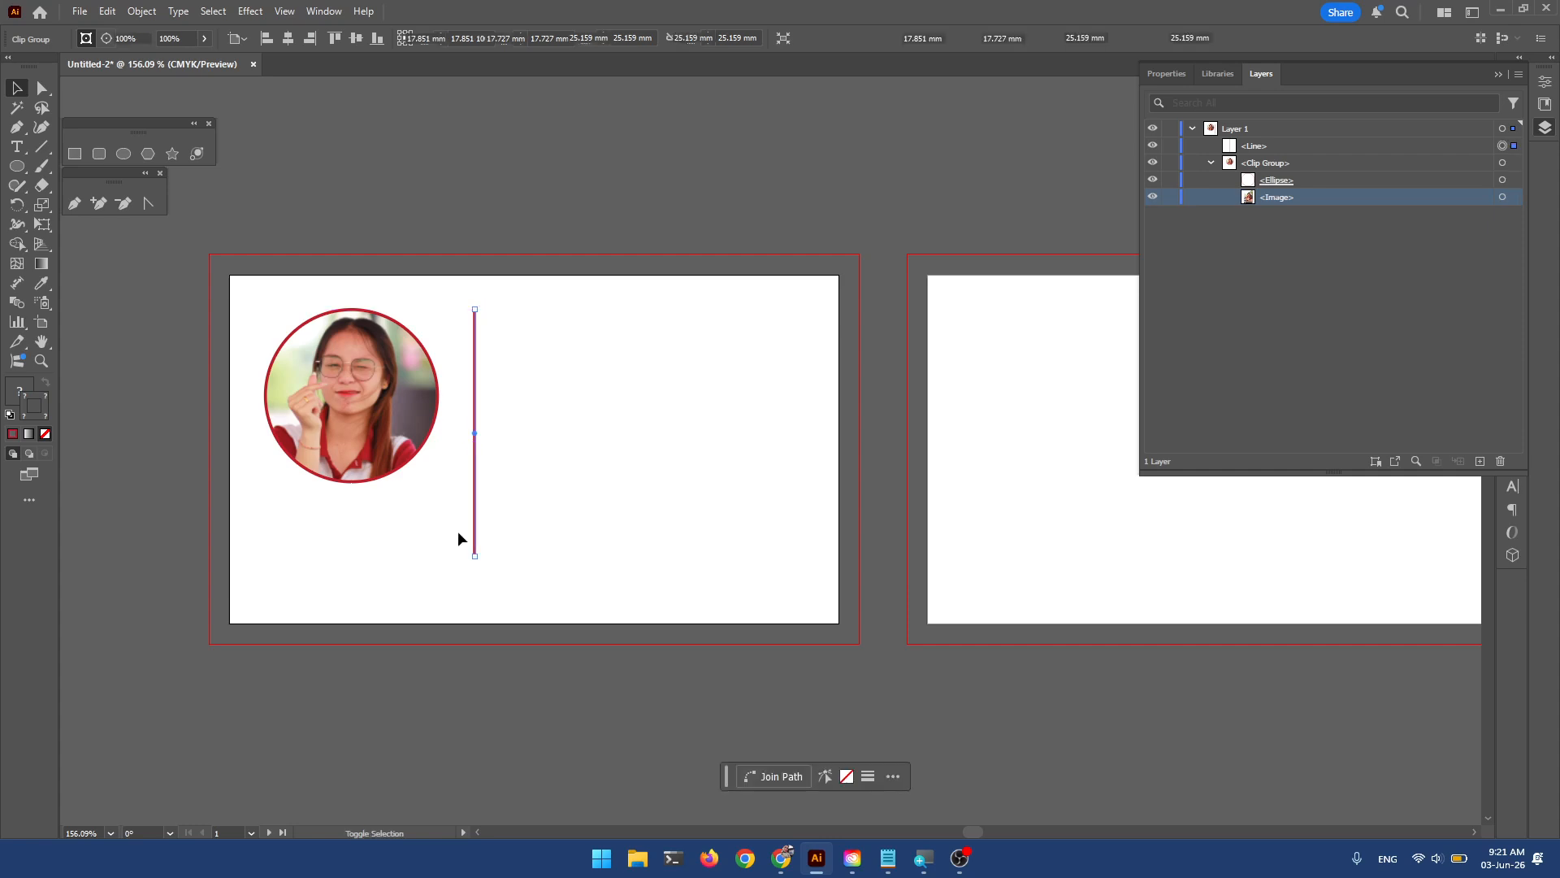
drag(475, 555, 474, 578)
click(587, 478)
Zoom in close on the red vertical line and select it.
click(475, 357)
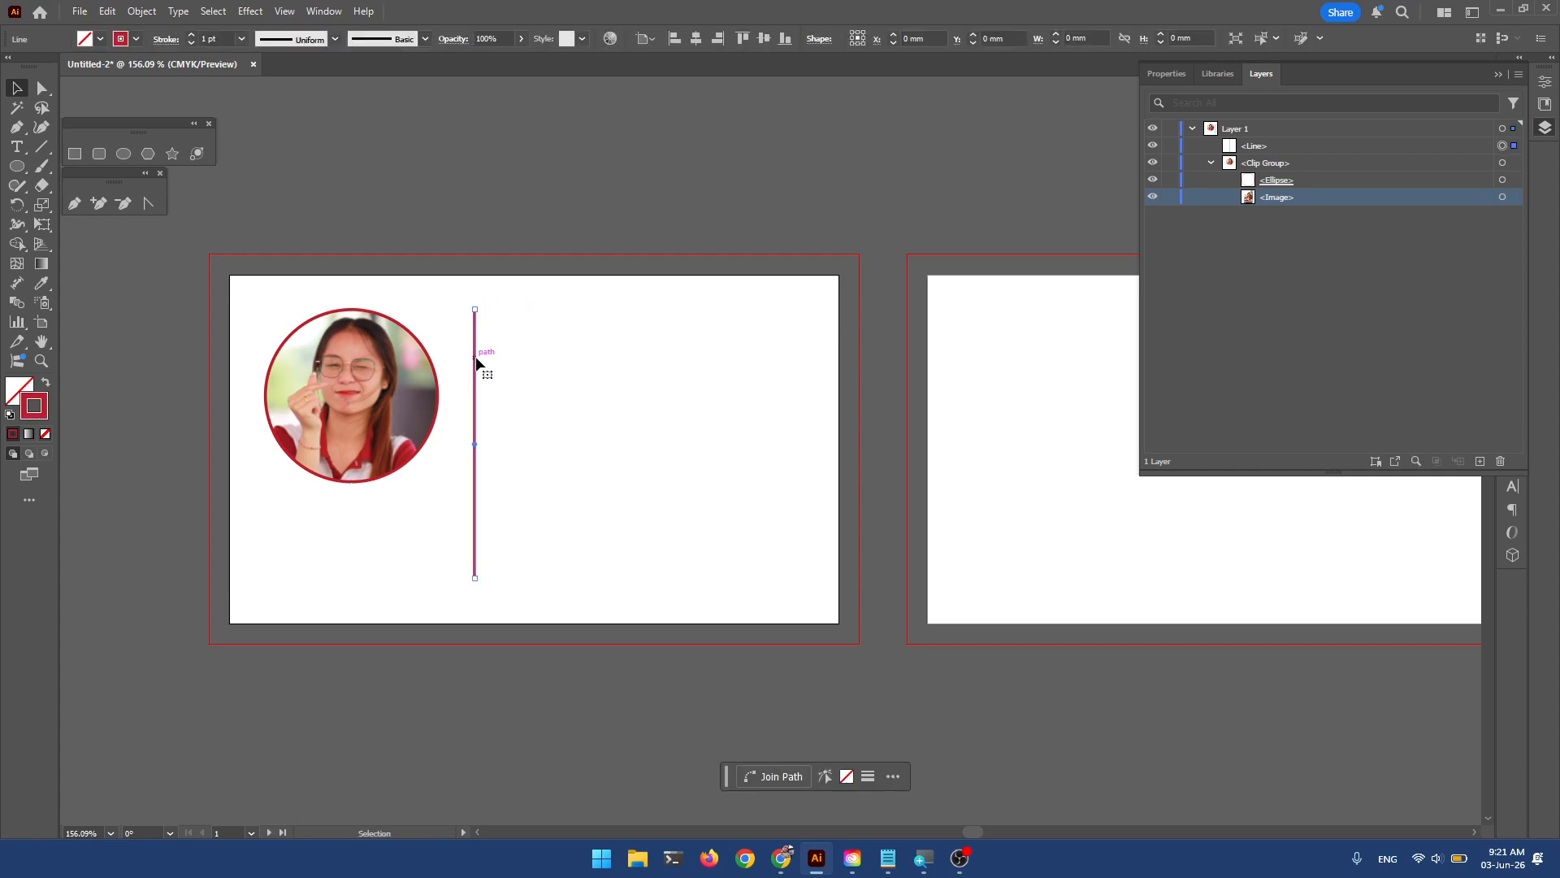
scroll(489, 331, up, 2)
scroll(489, 332, up, 2)
drag(477, 242, 534, 289)
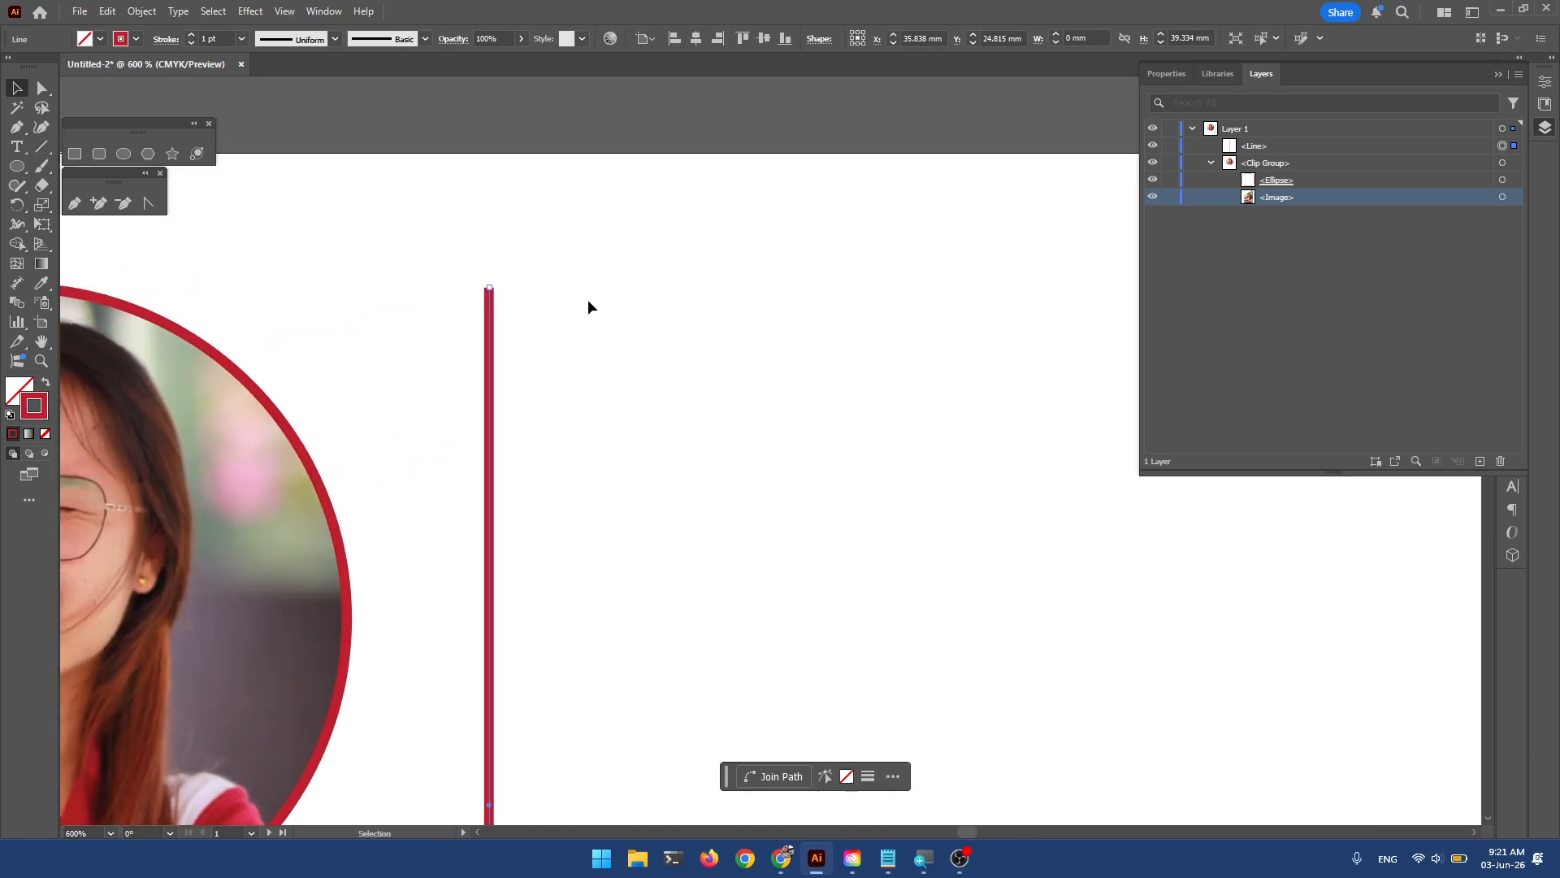
click(588, 299)
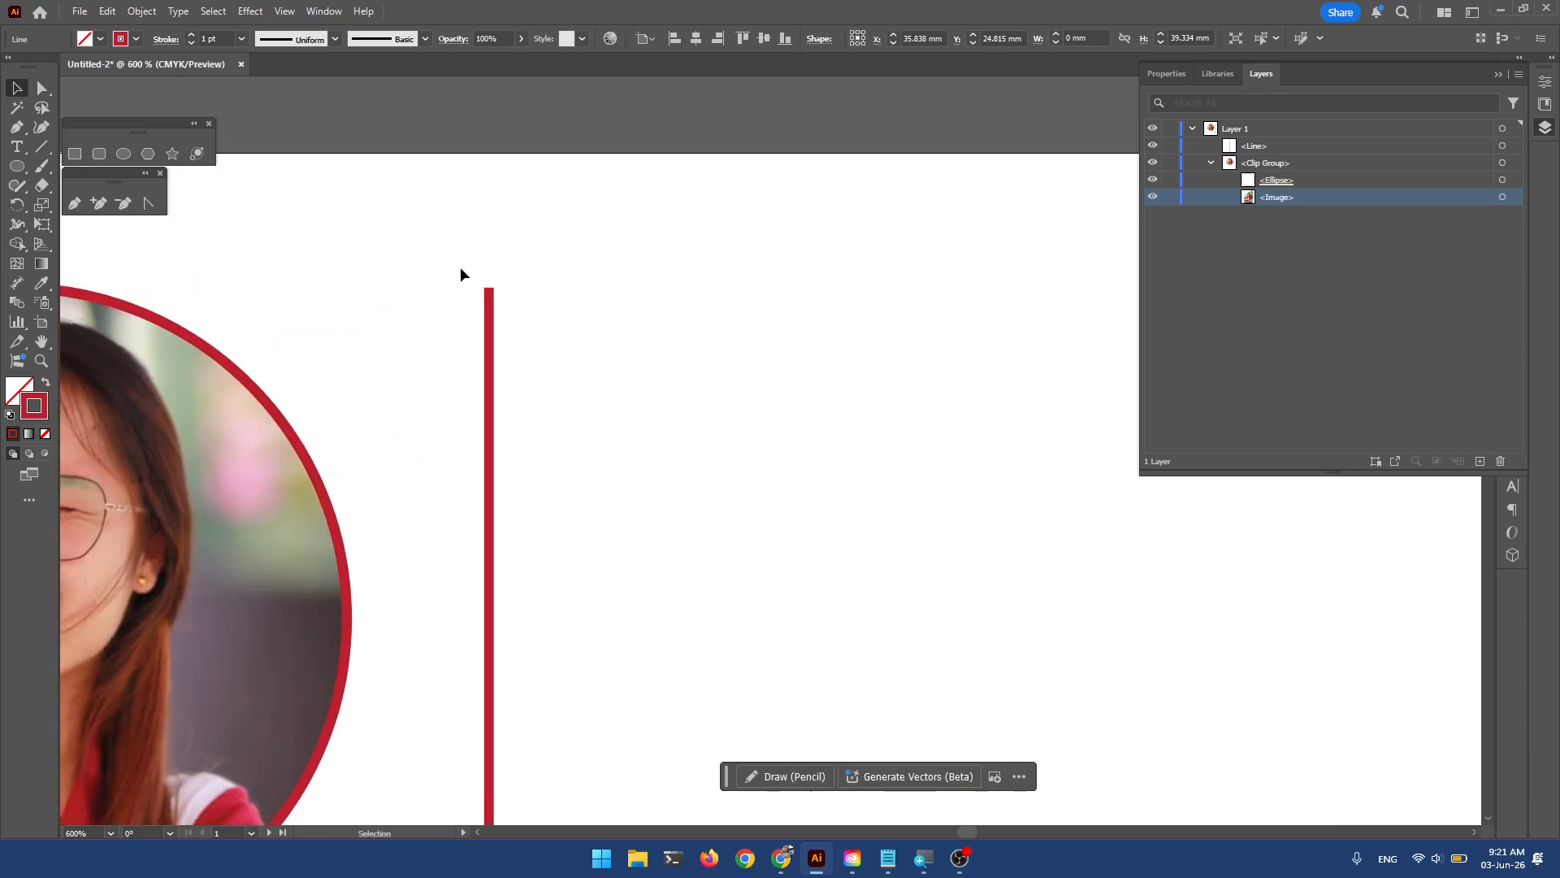
click(489, 349)
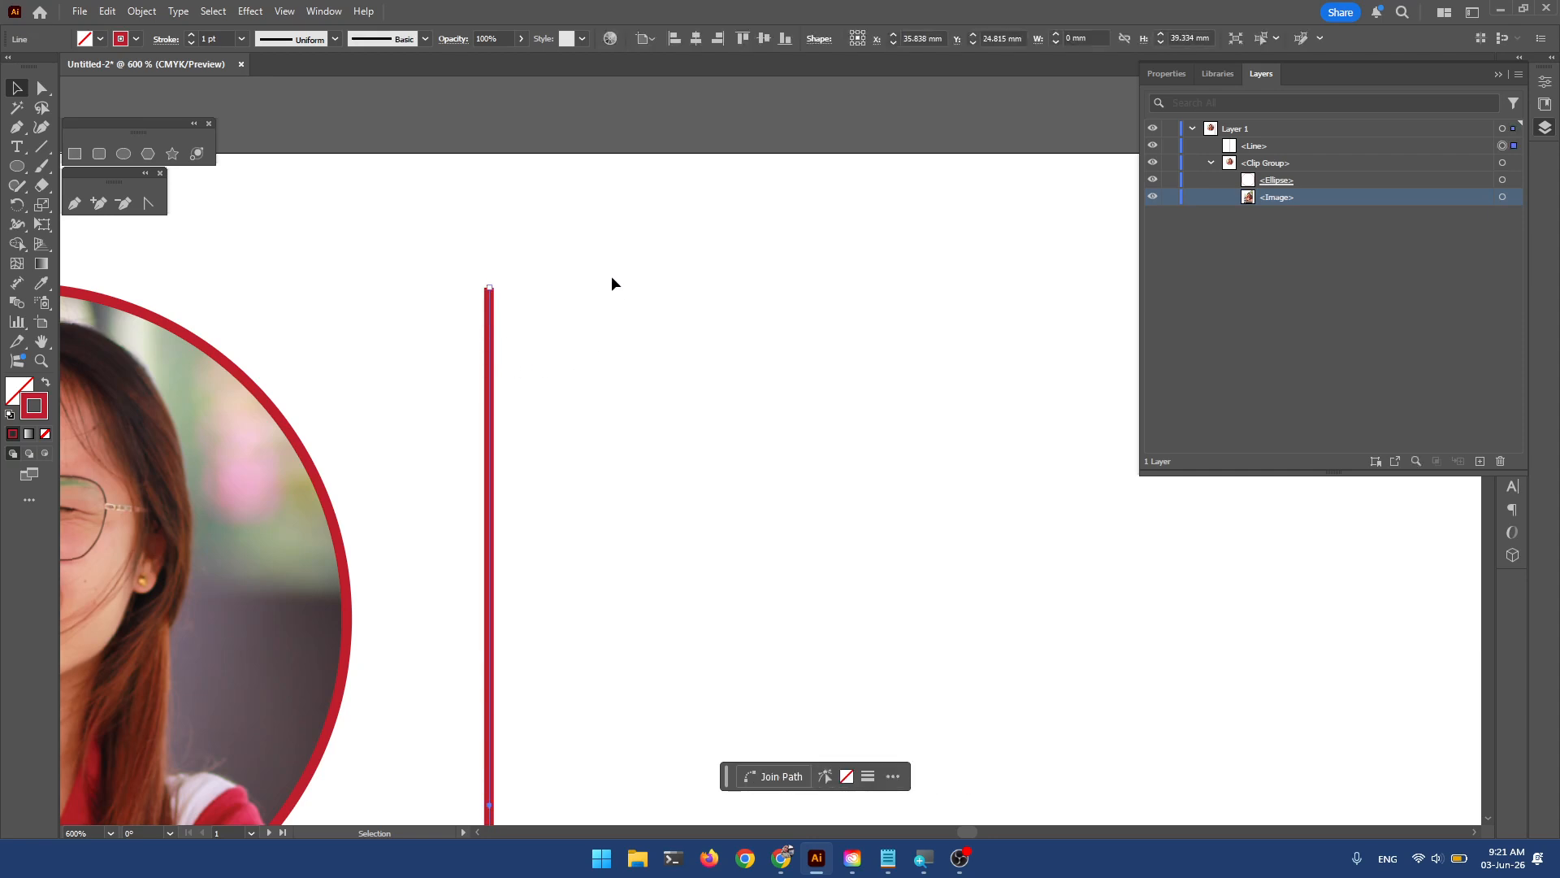
key(ctrl)
In the Stroke panel, try stepping the line's weight up and down, then 0.25 pt.
click(167, 39)
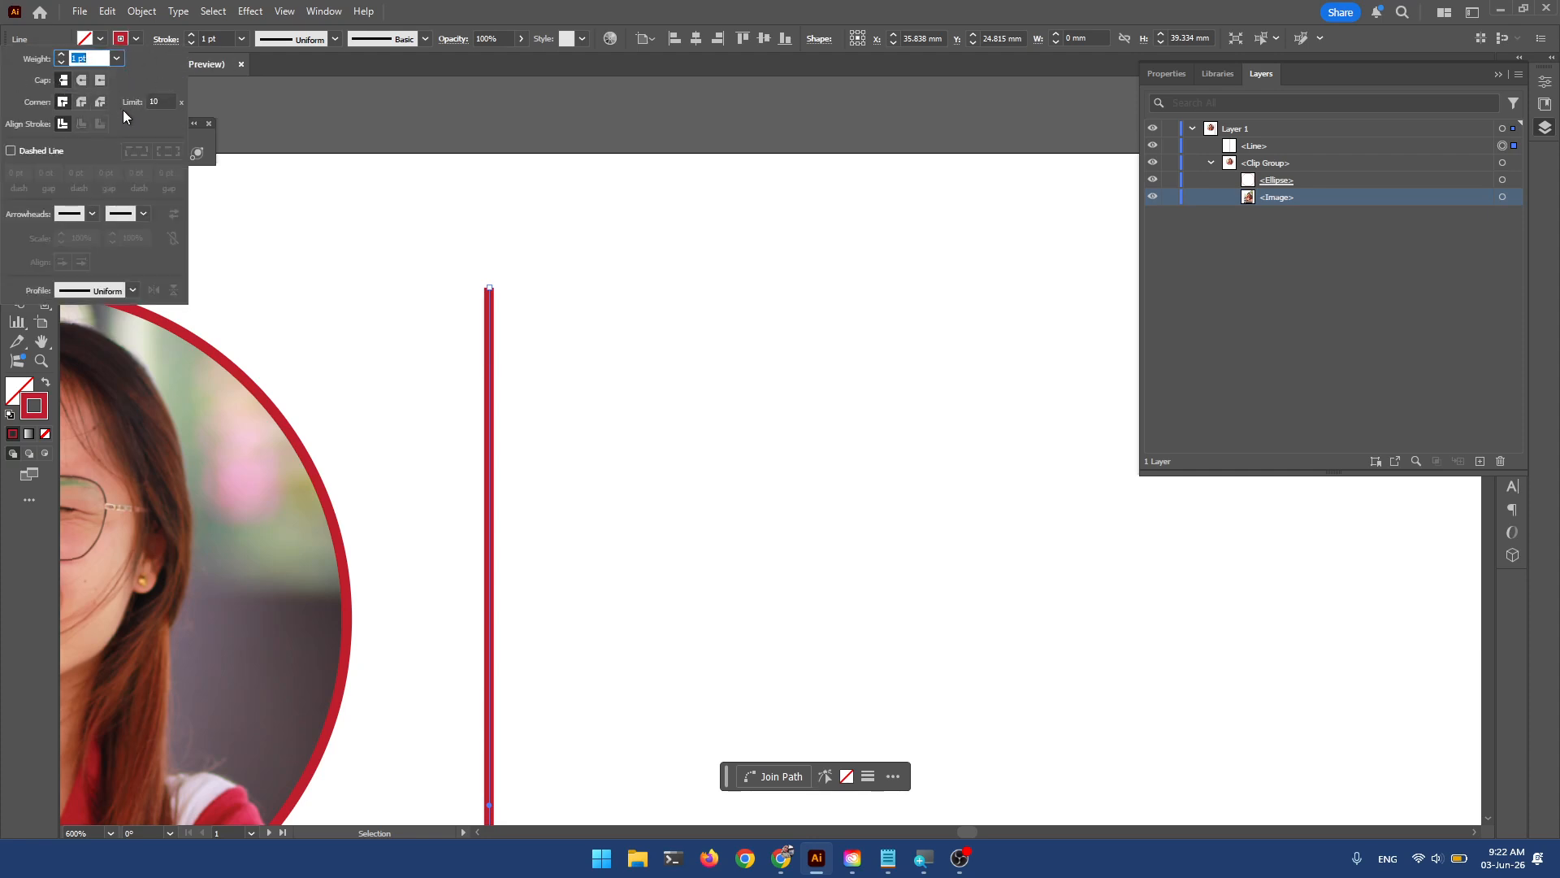
click(63, 55)
click(63, 56)
click(62, 55)
click(62, 55)
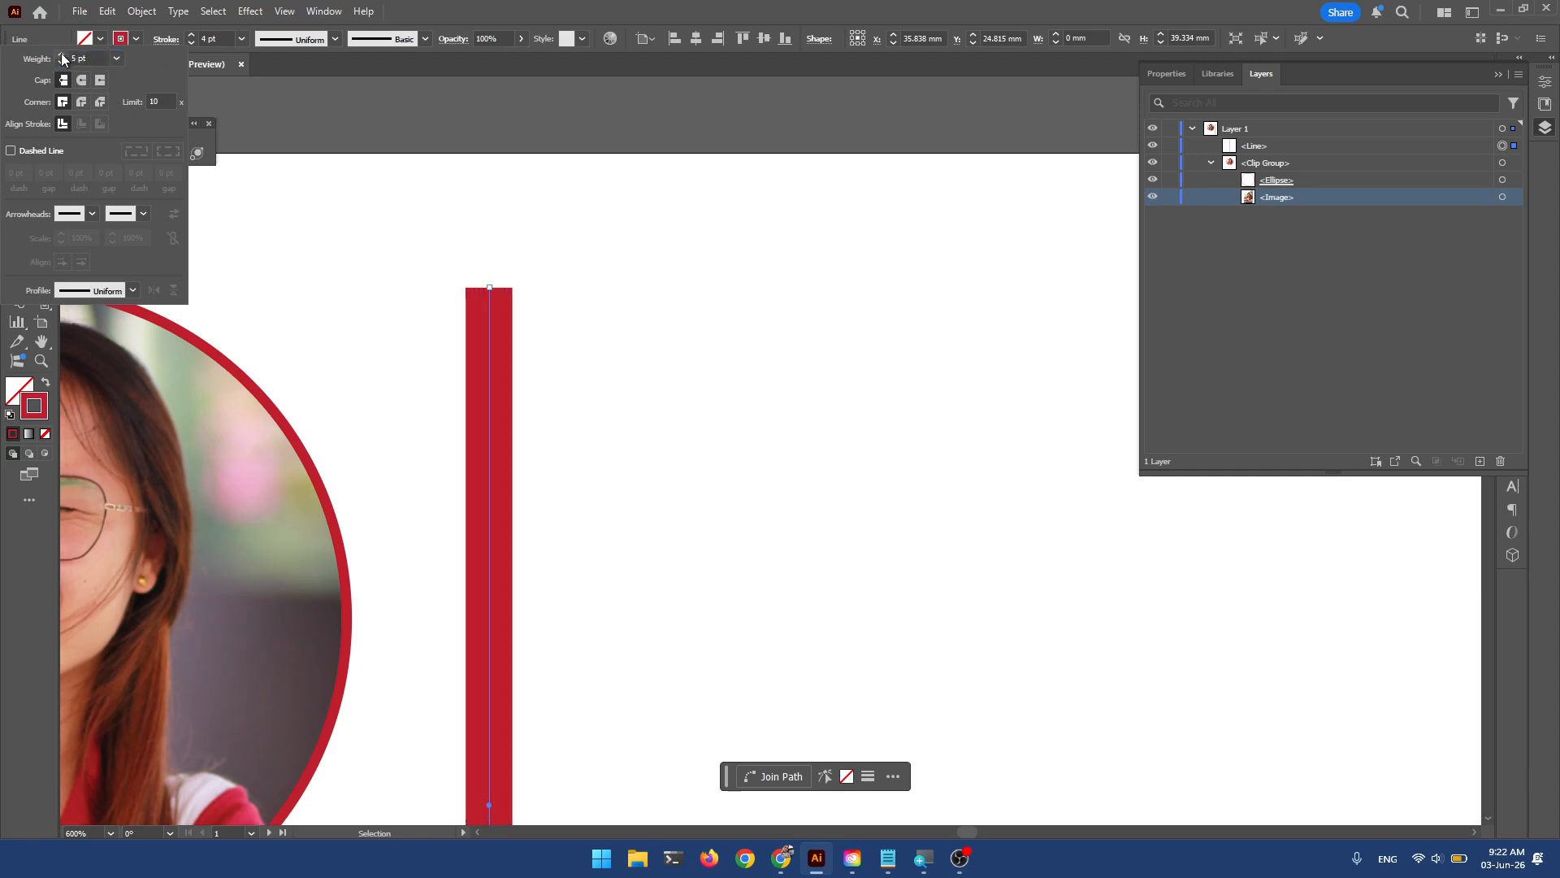
click(63, 55)
click(62, 55)
click(62, 61)
click(61, 62)
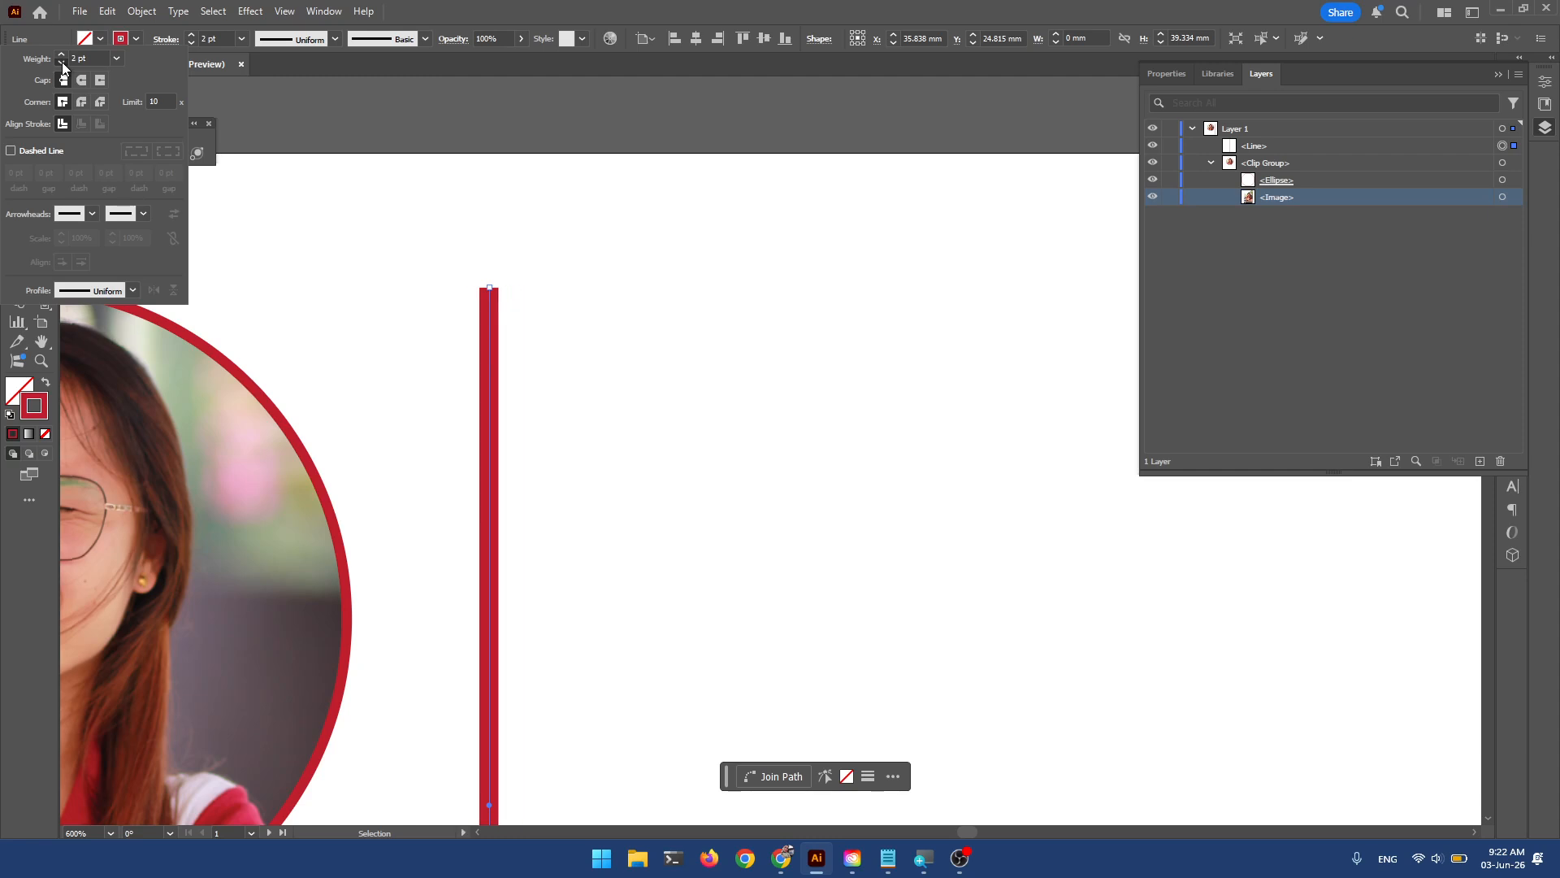
click(61, 62)
click(62, 62)
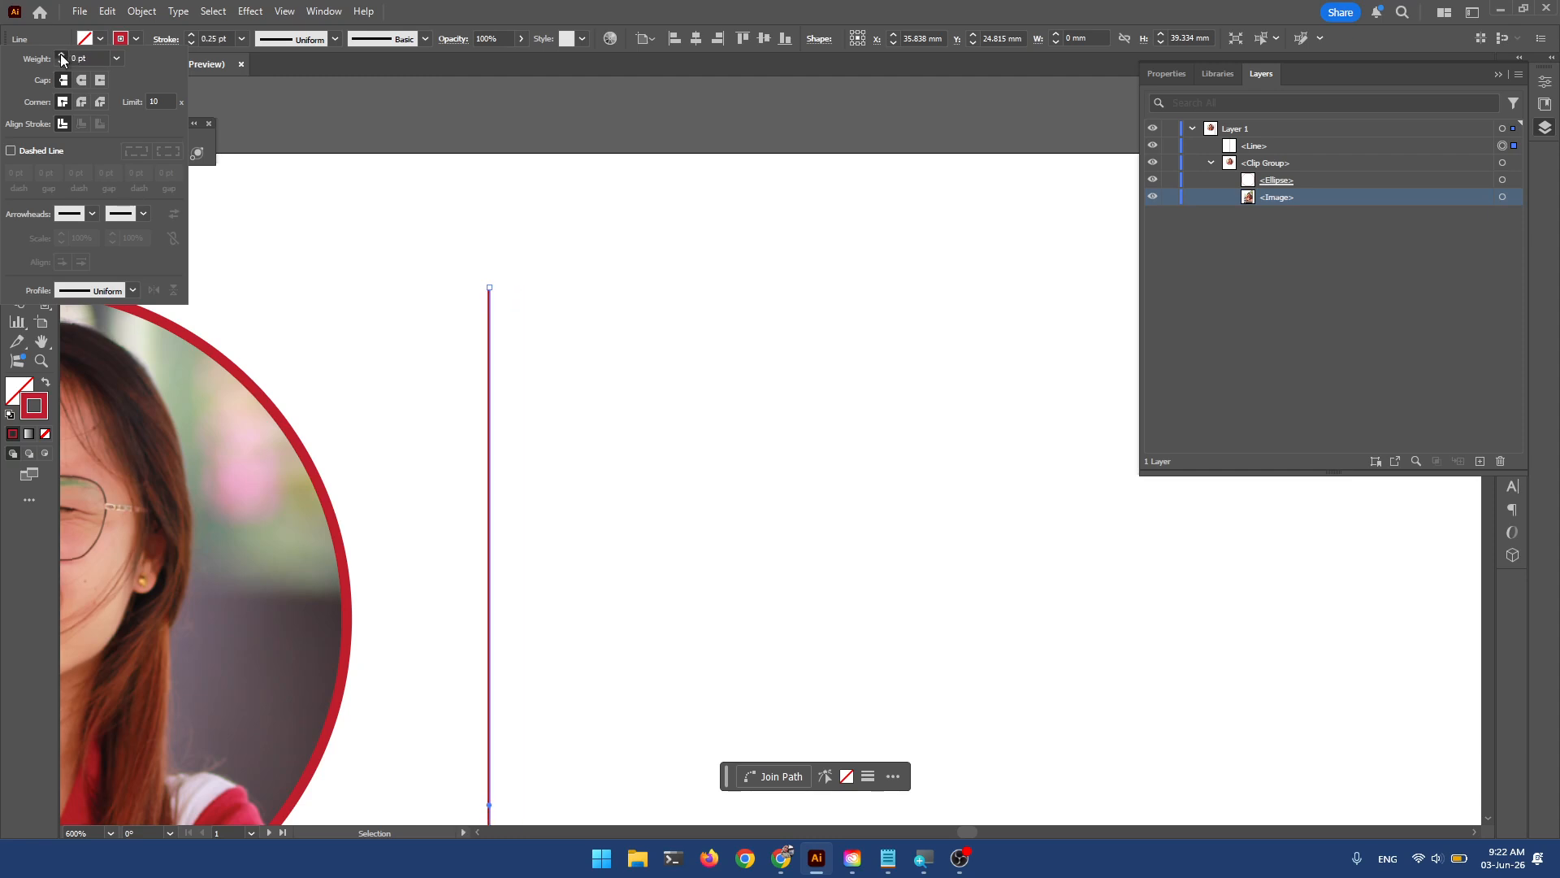
click(61, 55)
click(116, 57)
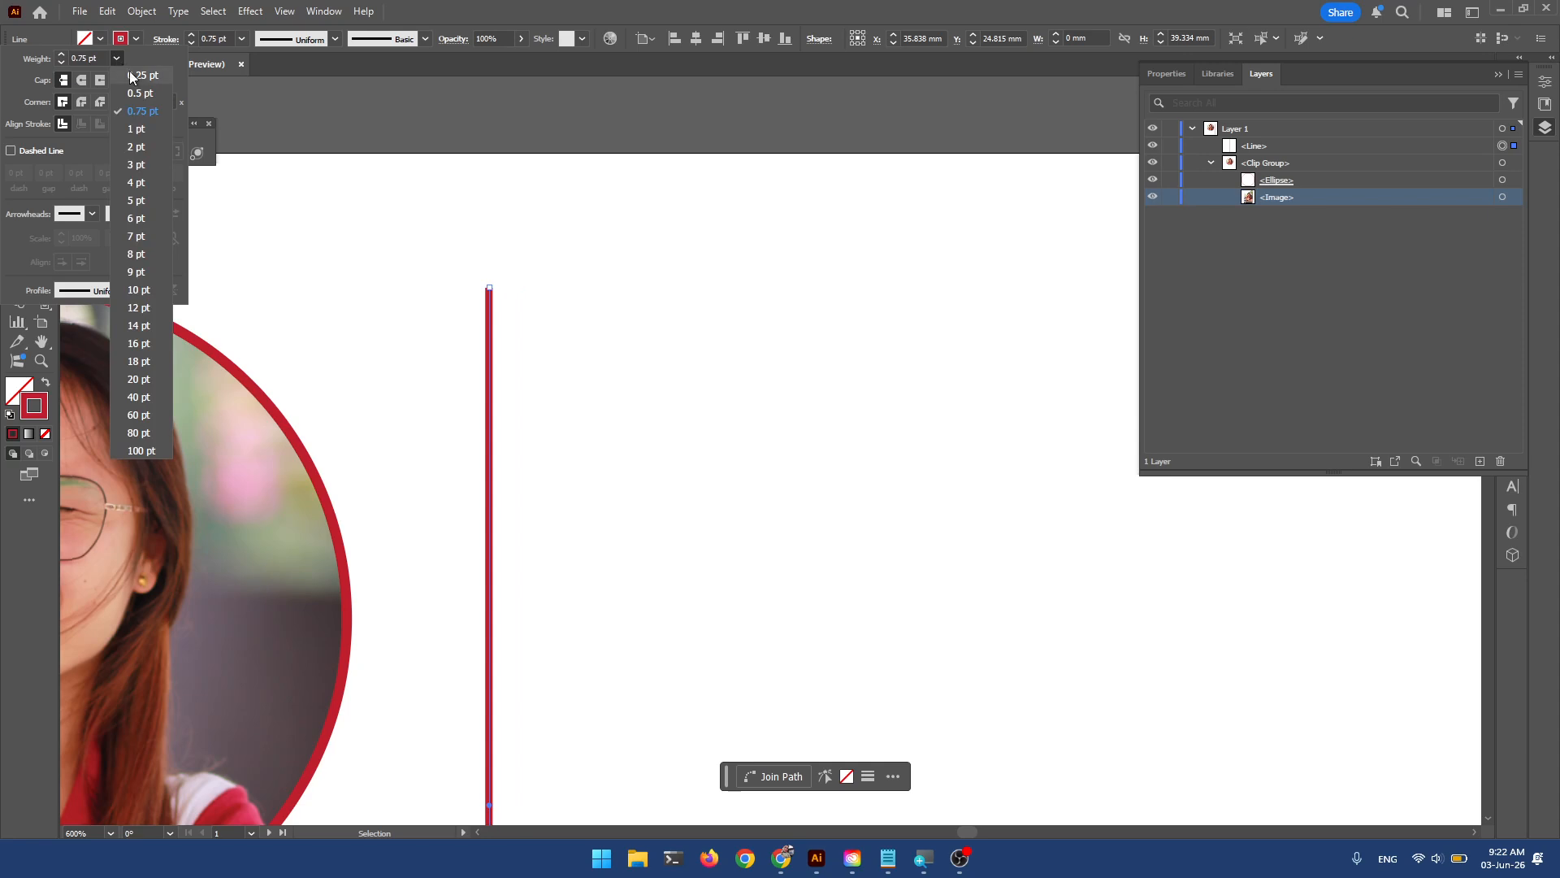
click(157, 78)
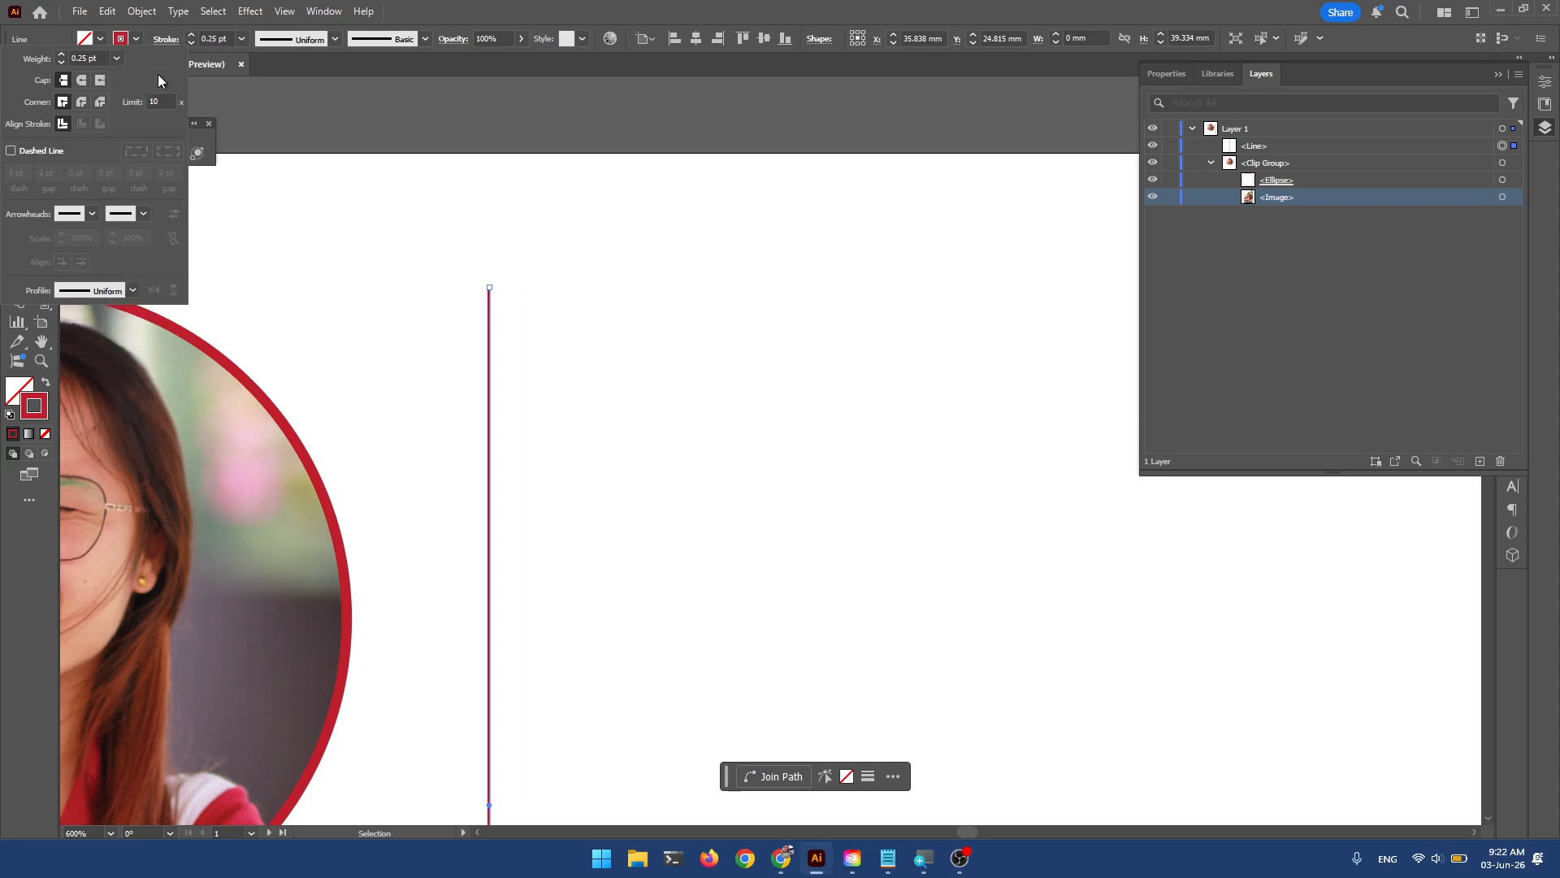
Try 14 pt and 0.5 pt stroke weights, settling on 1 pt.
click(61, 56)
click(61, 55)
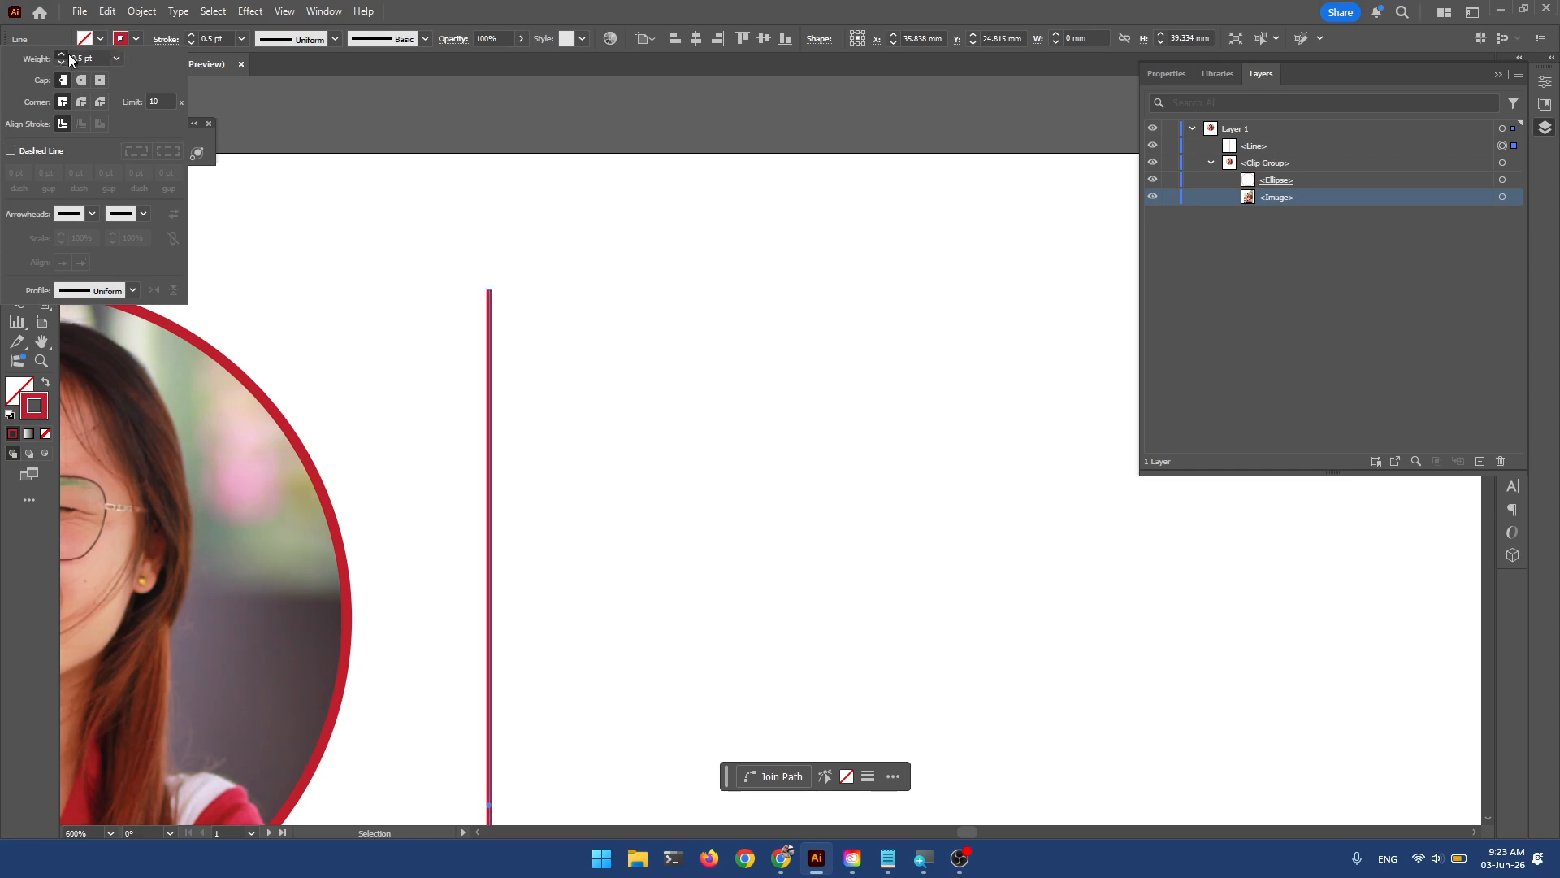
click(116, 58)
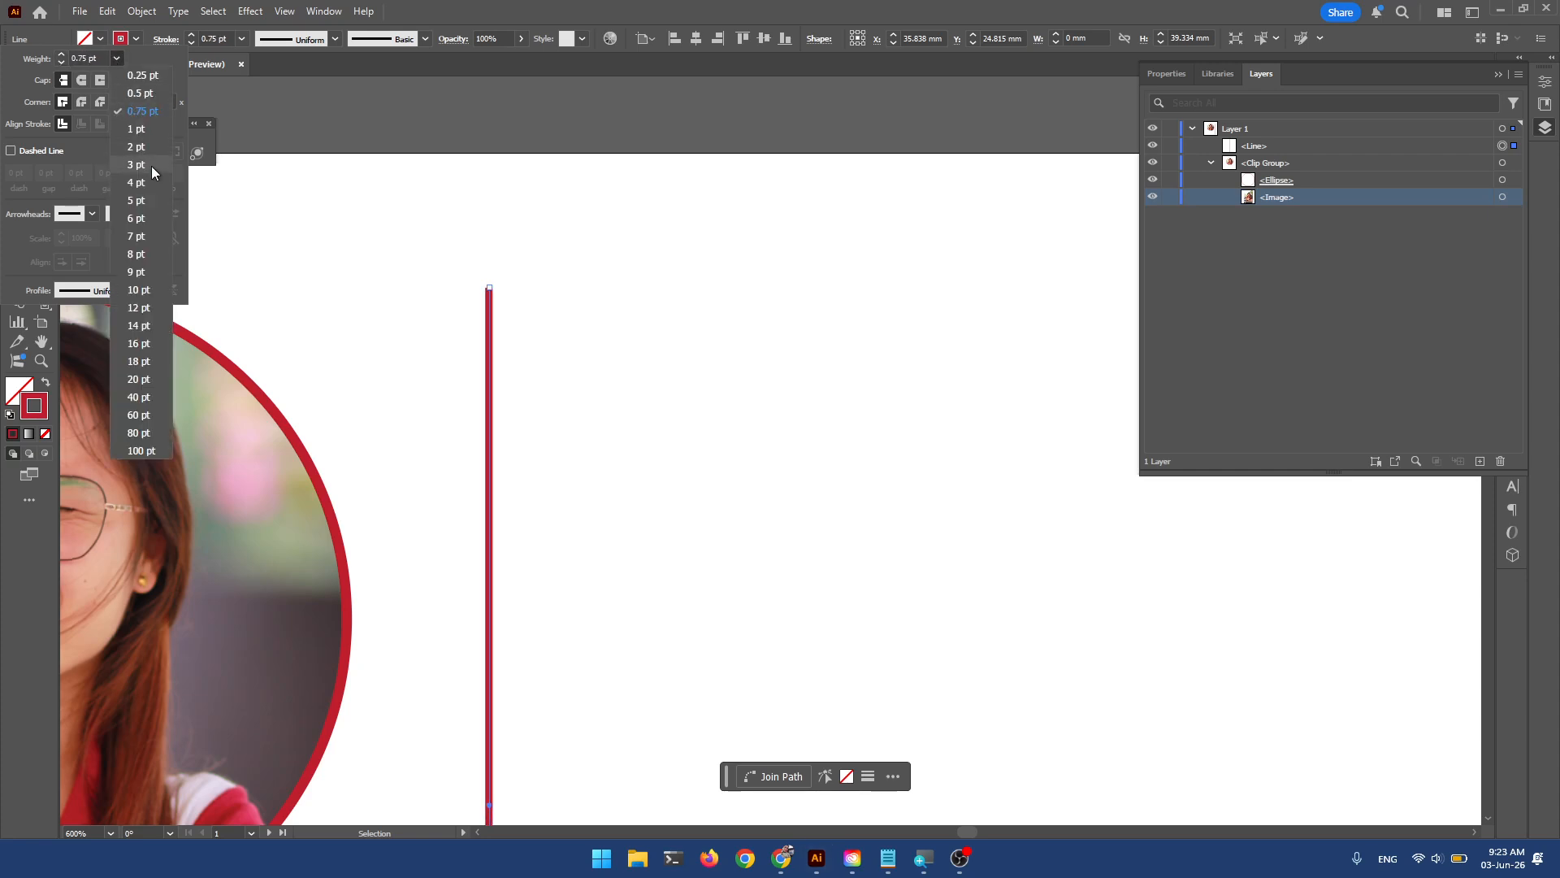
click(134, 327)
click(116, 58)
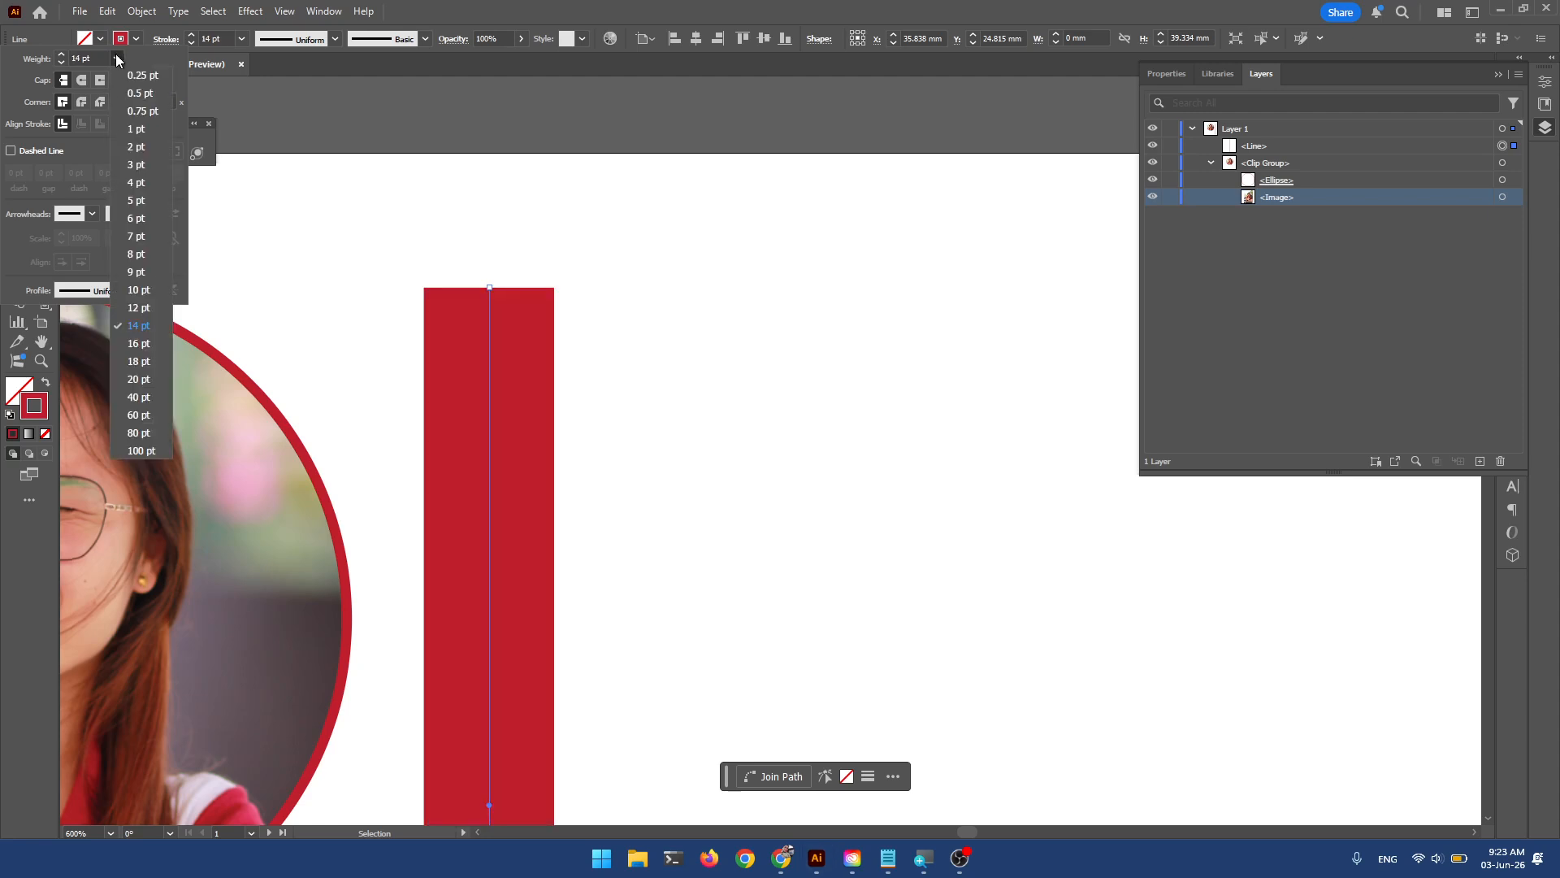
click(128, 129)
click(118, 59)
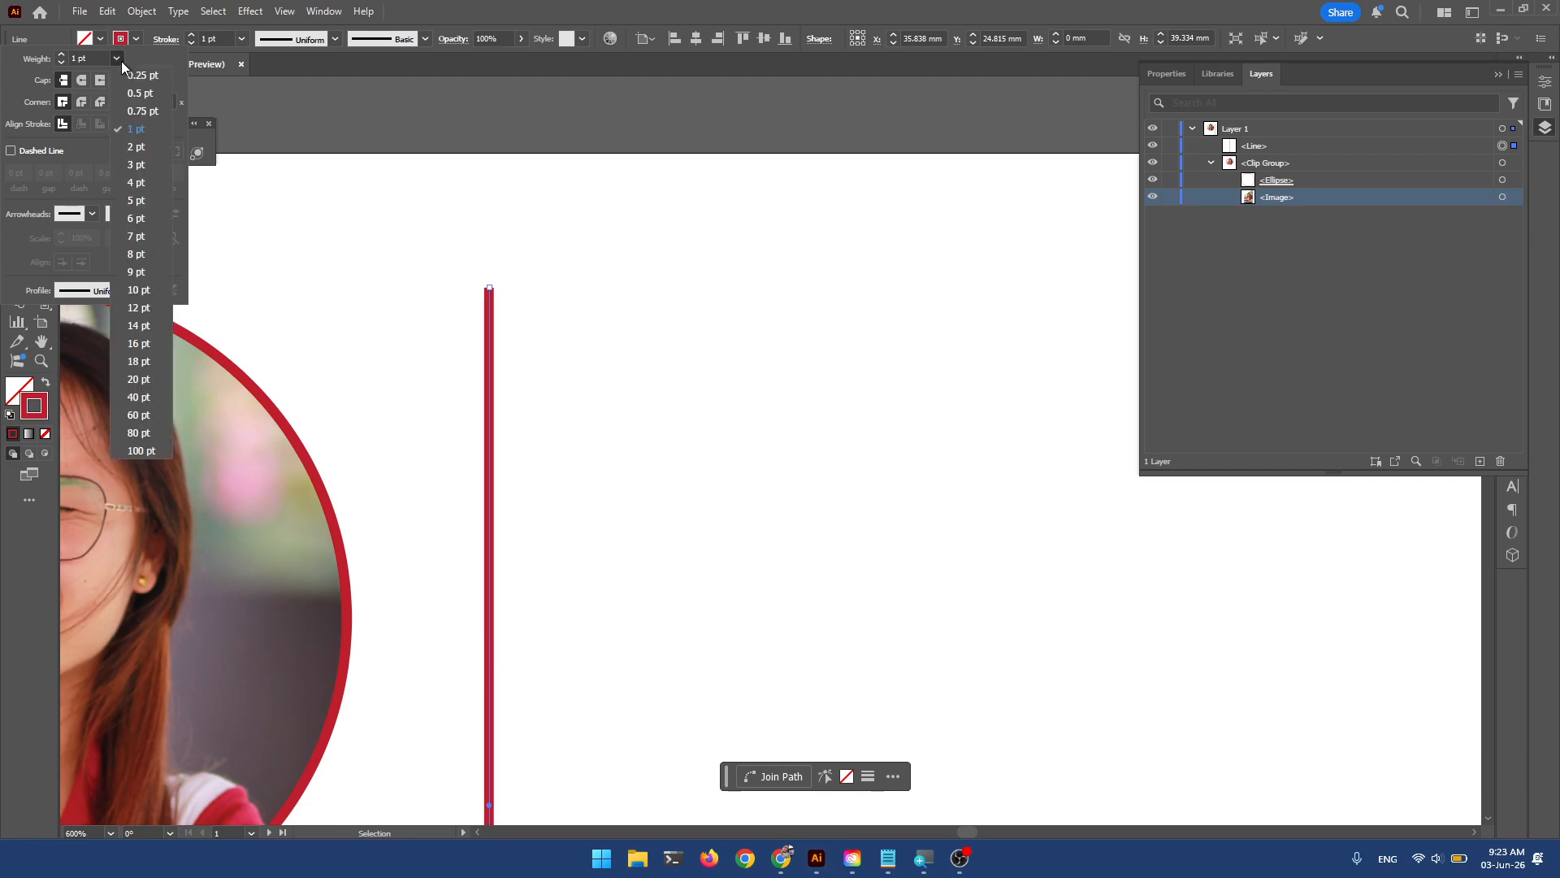
click(143, 95)
click(117, 58)
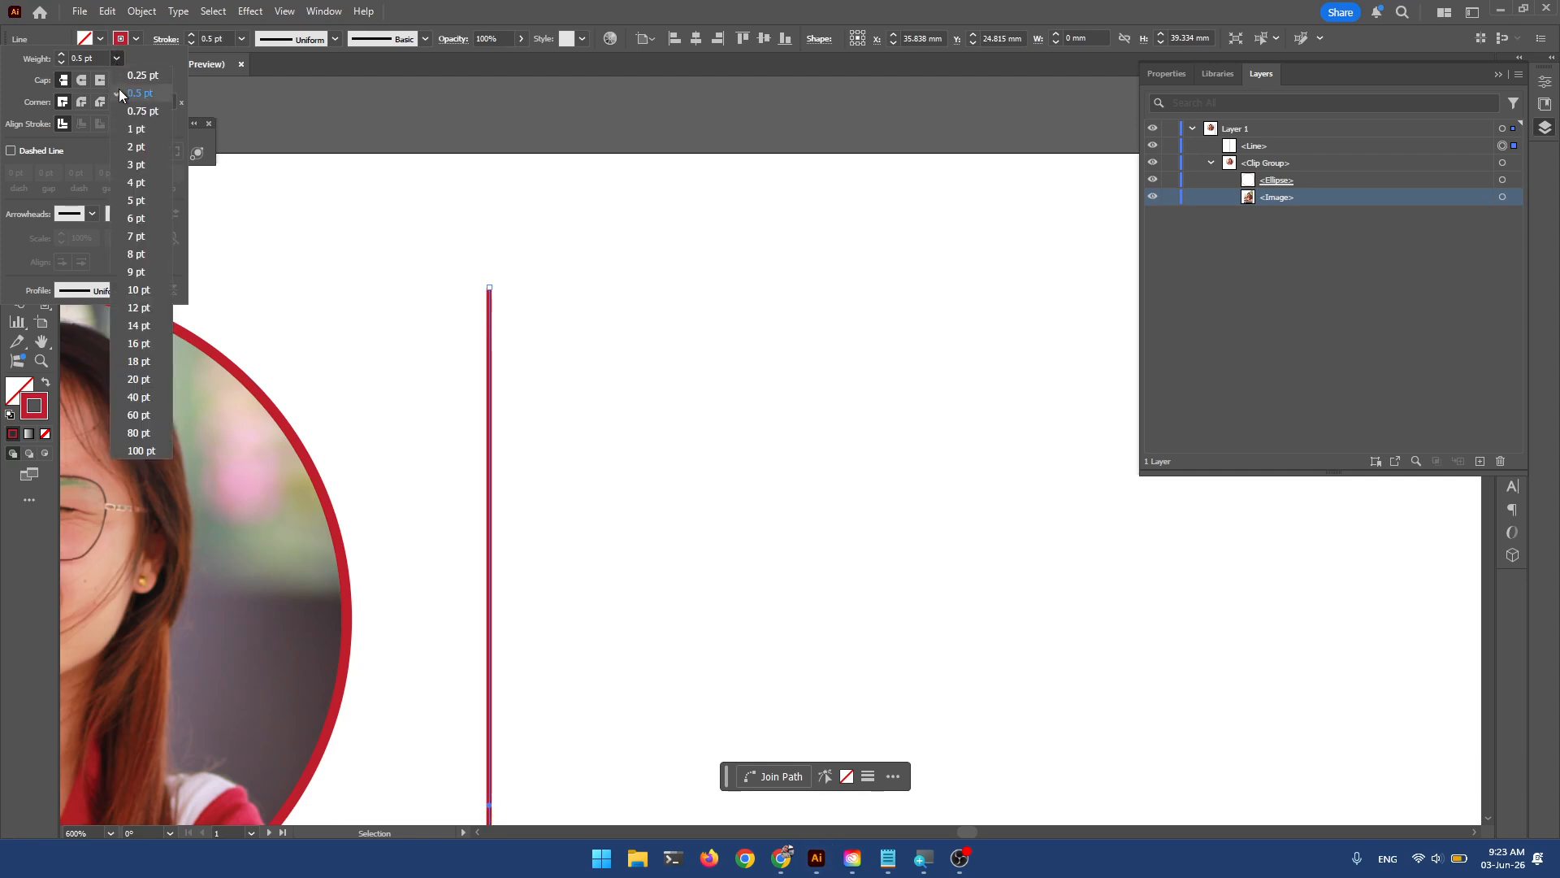
click(138, 125)
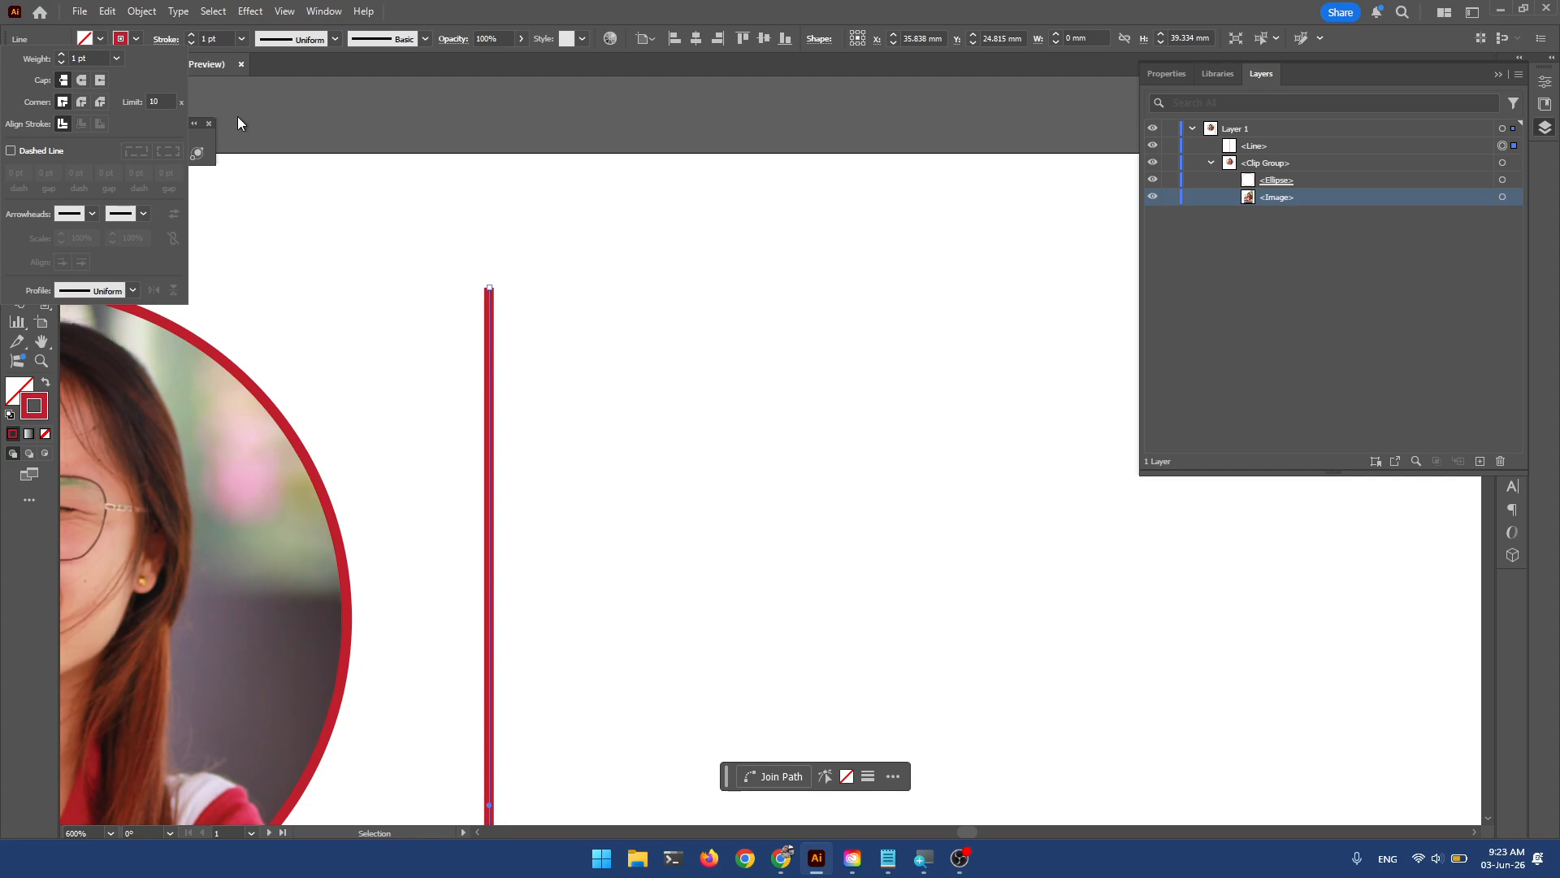
Give the line Round Cap ends and test Miter and Round corner joins.
click(82, 82)
click(65, 104)
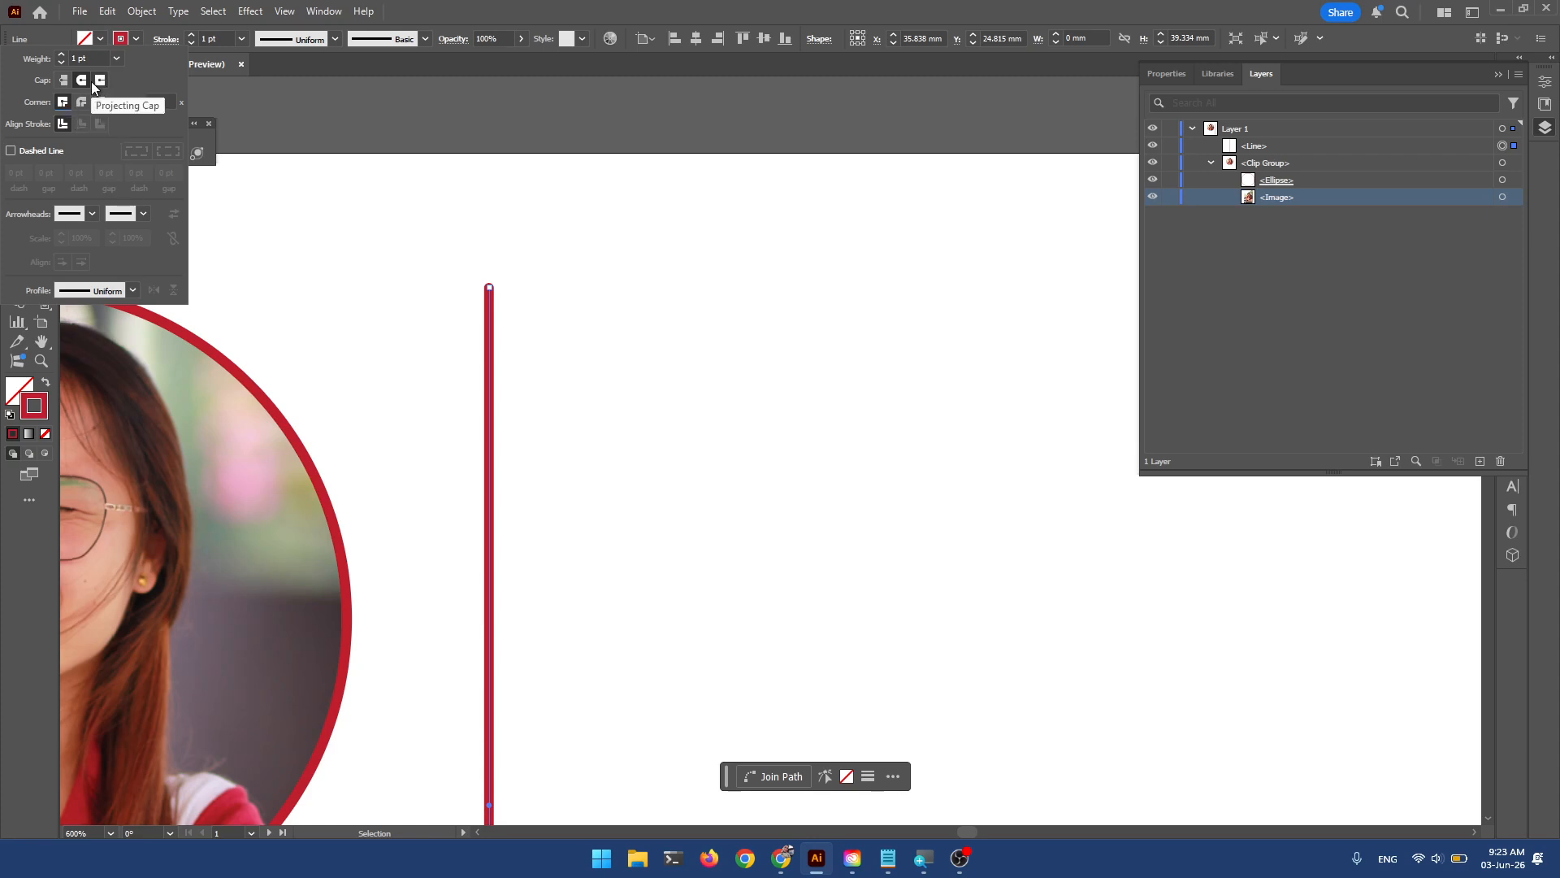
click(83, 101)
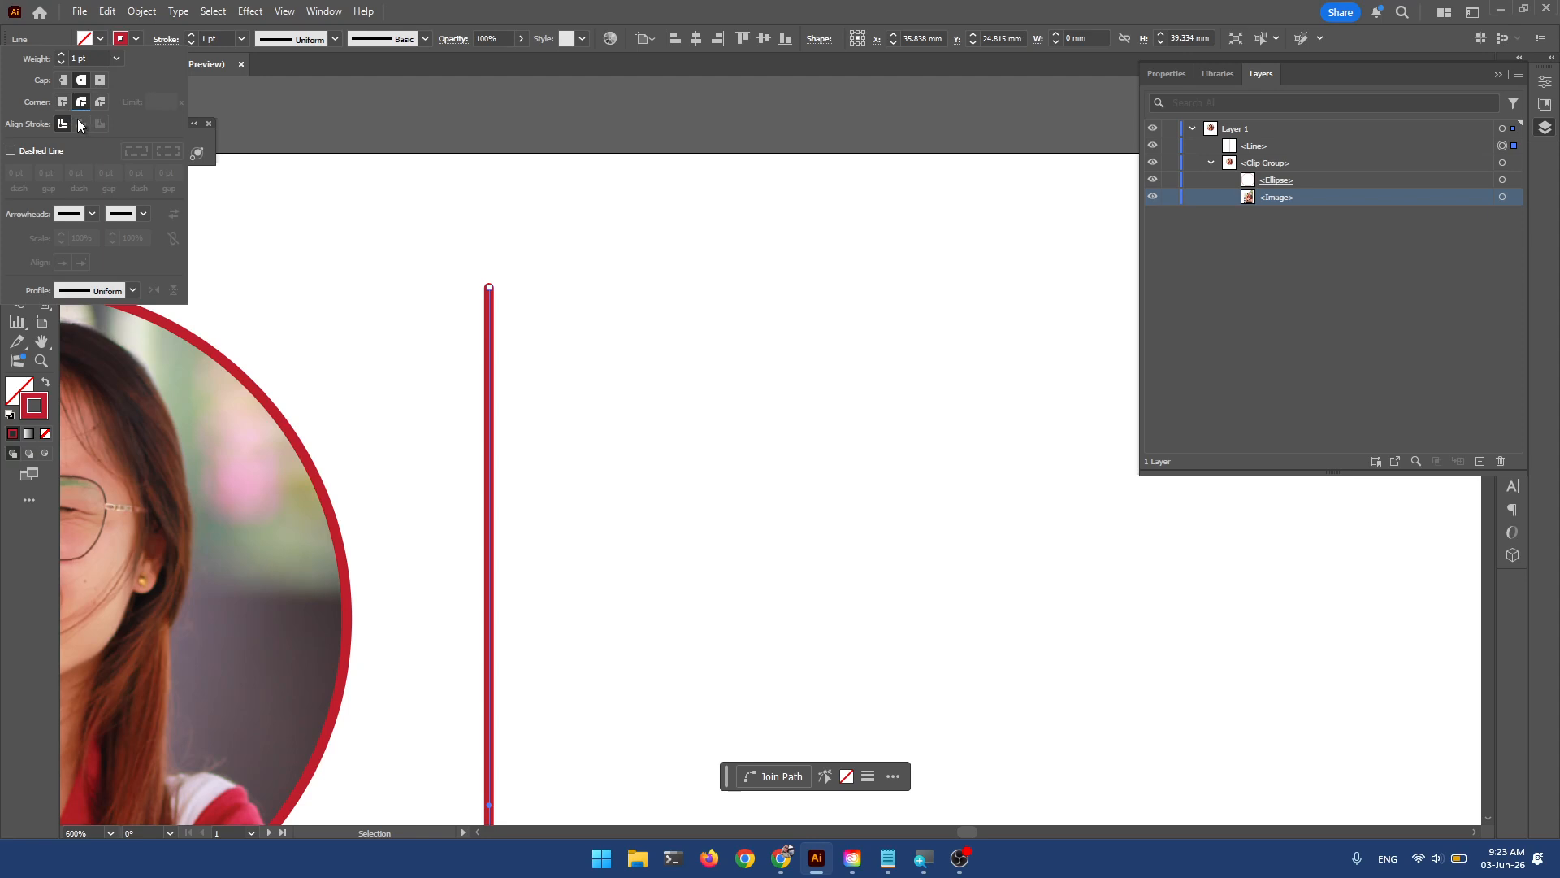
click(65, 104)
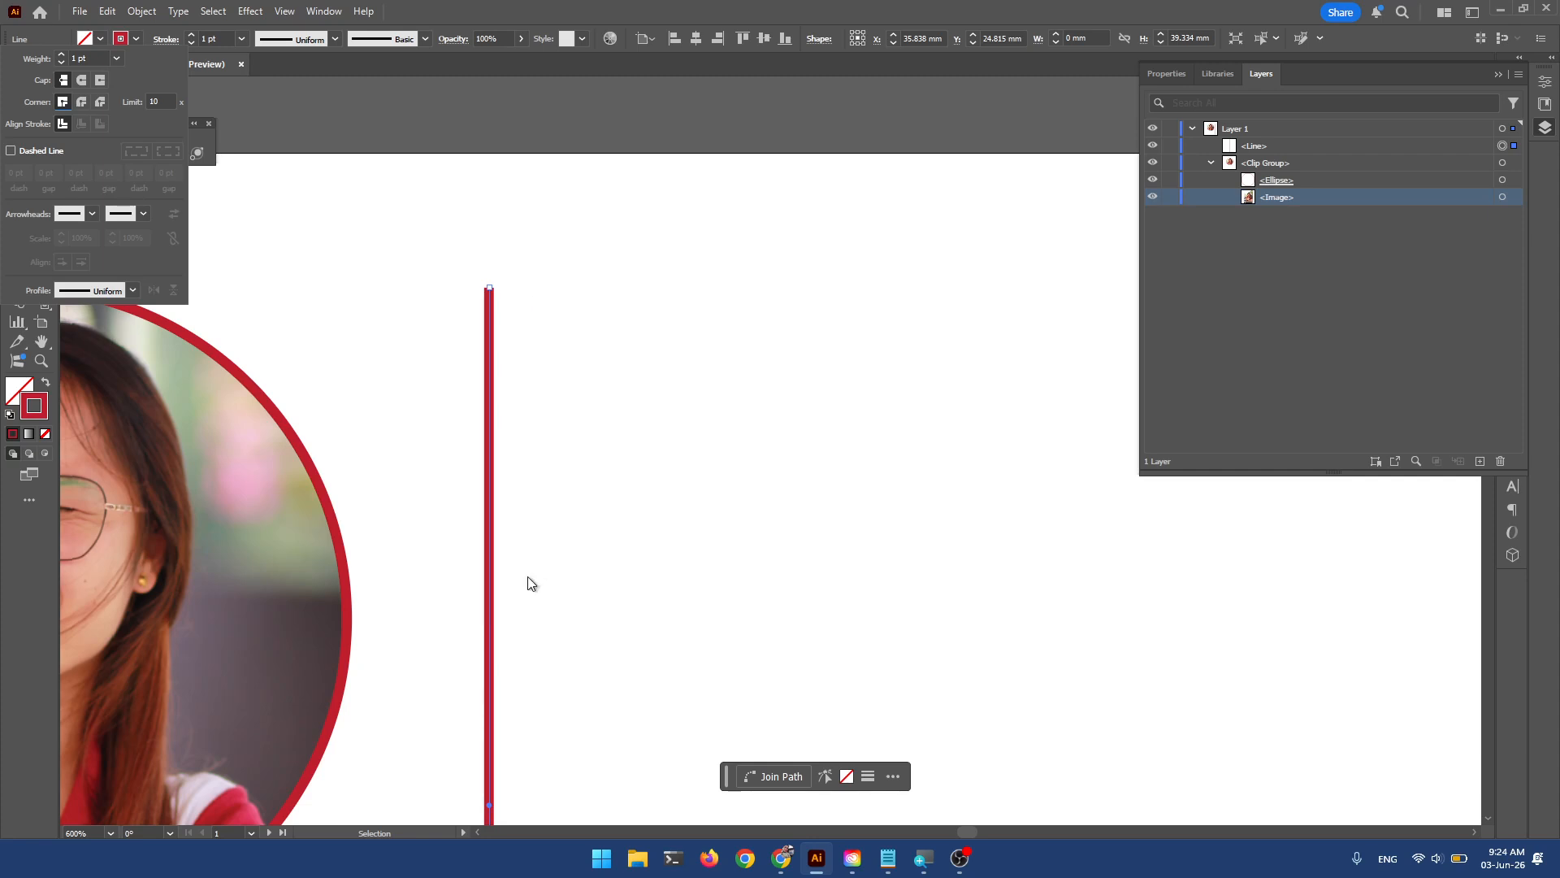
Try a dashed line with a 5 pt dash and 5 pt gap.
click(11, 150)
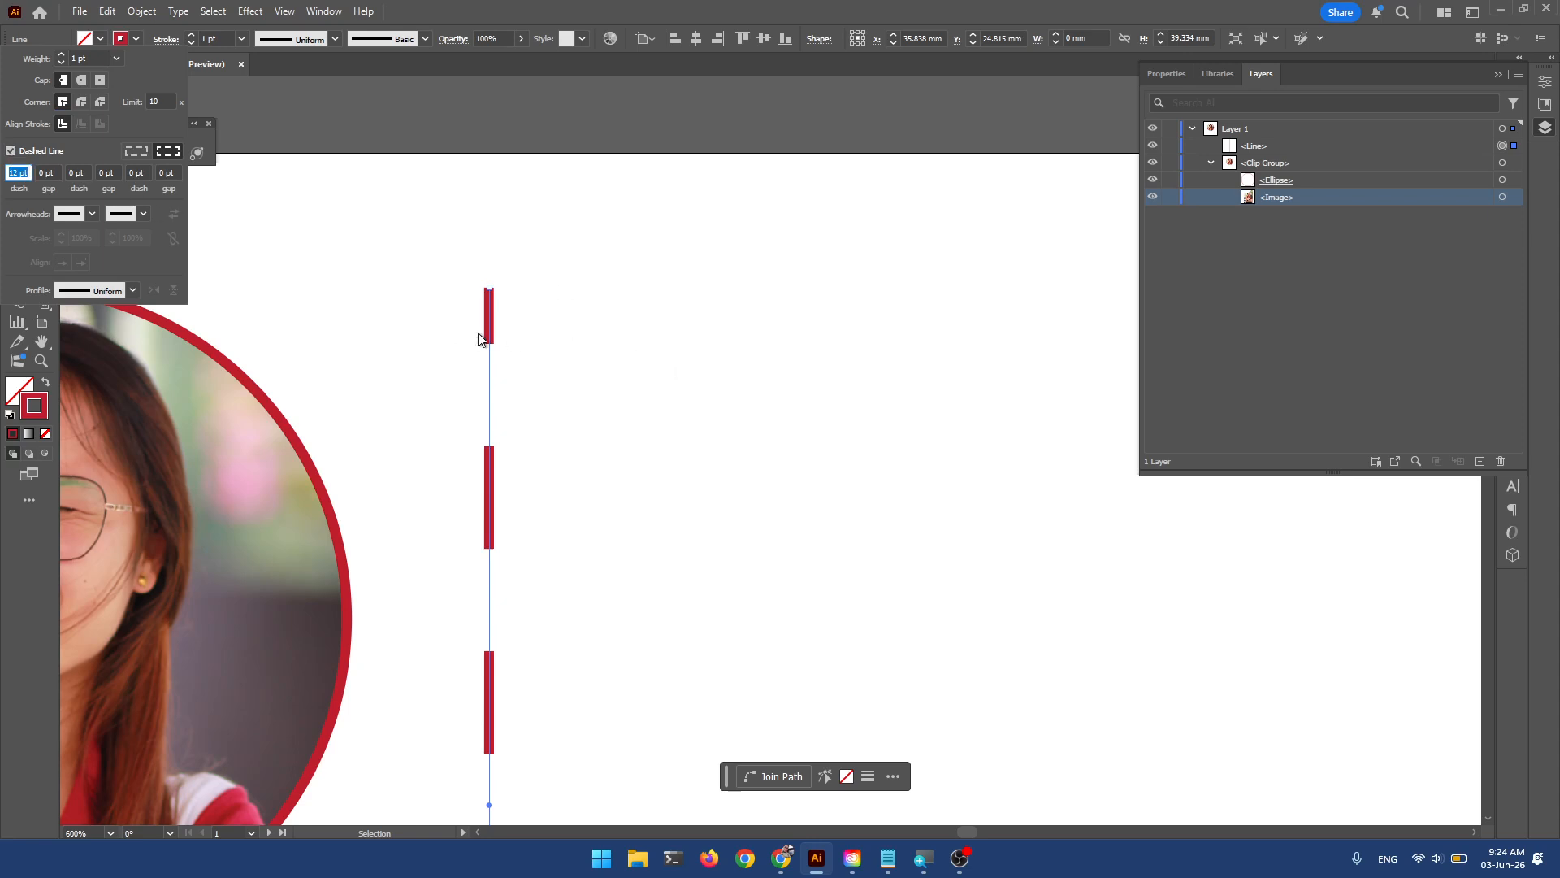
click(10, 151)
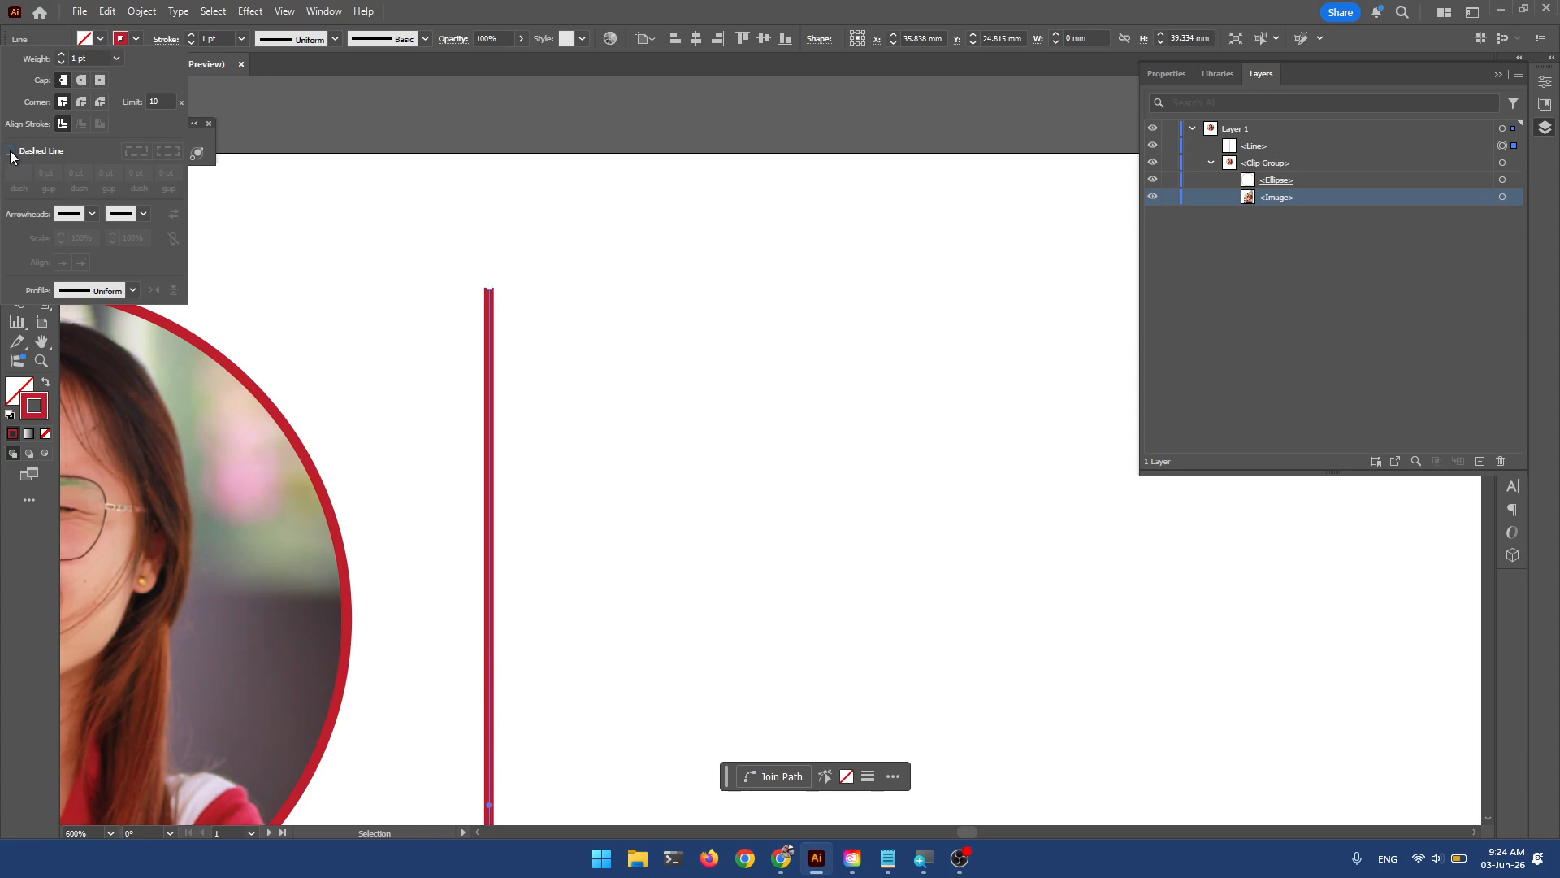
click(11, 151)
click(17, 172)
double_click(17, 172)
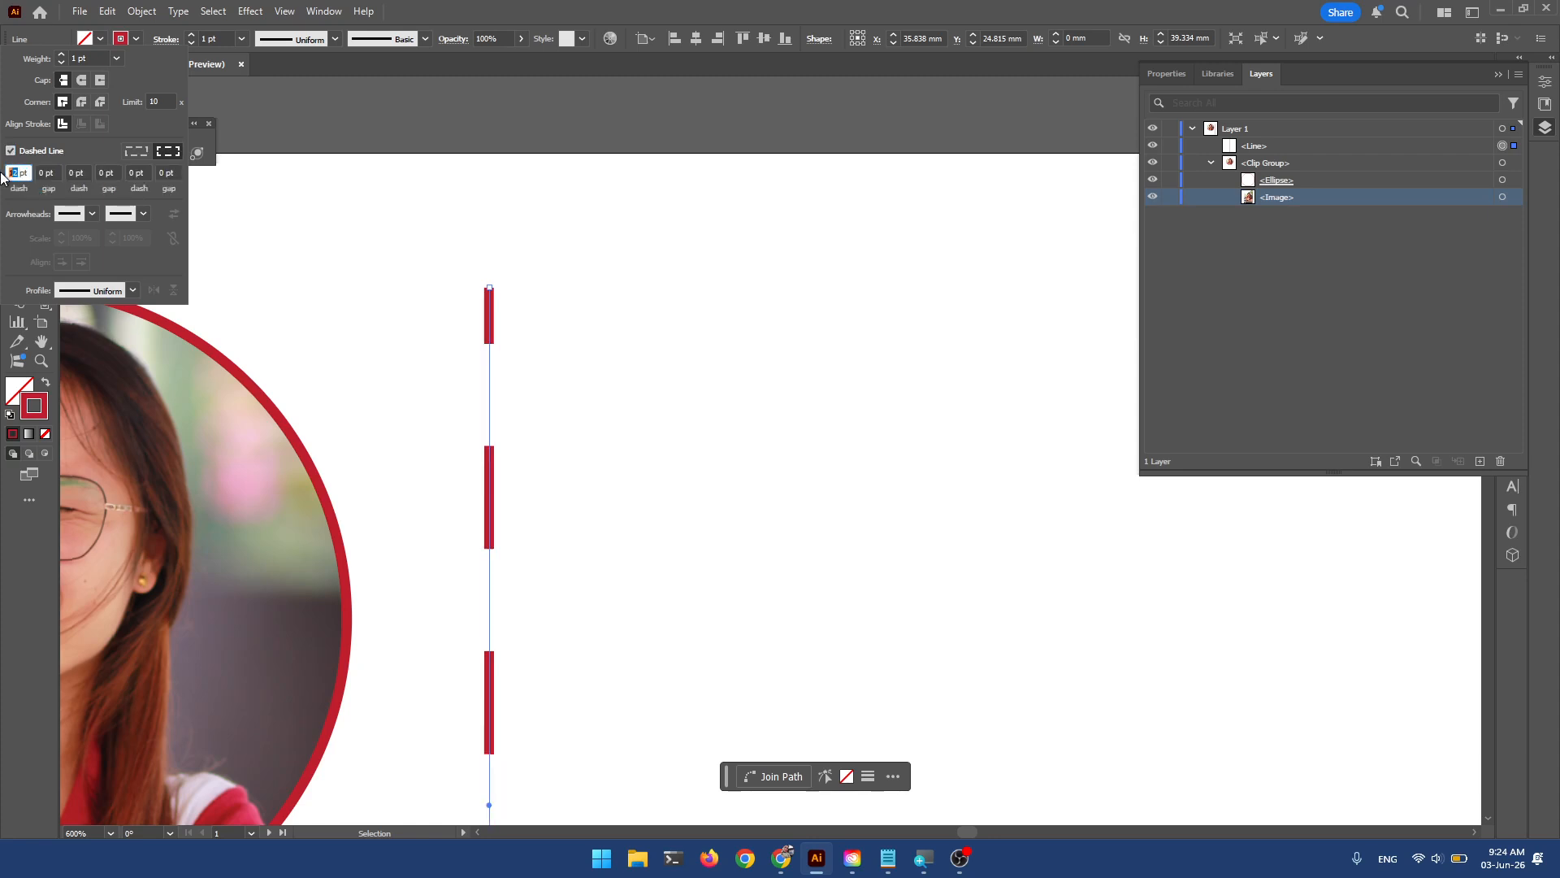
text(5)
click(42, 172)
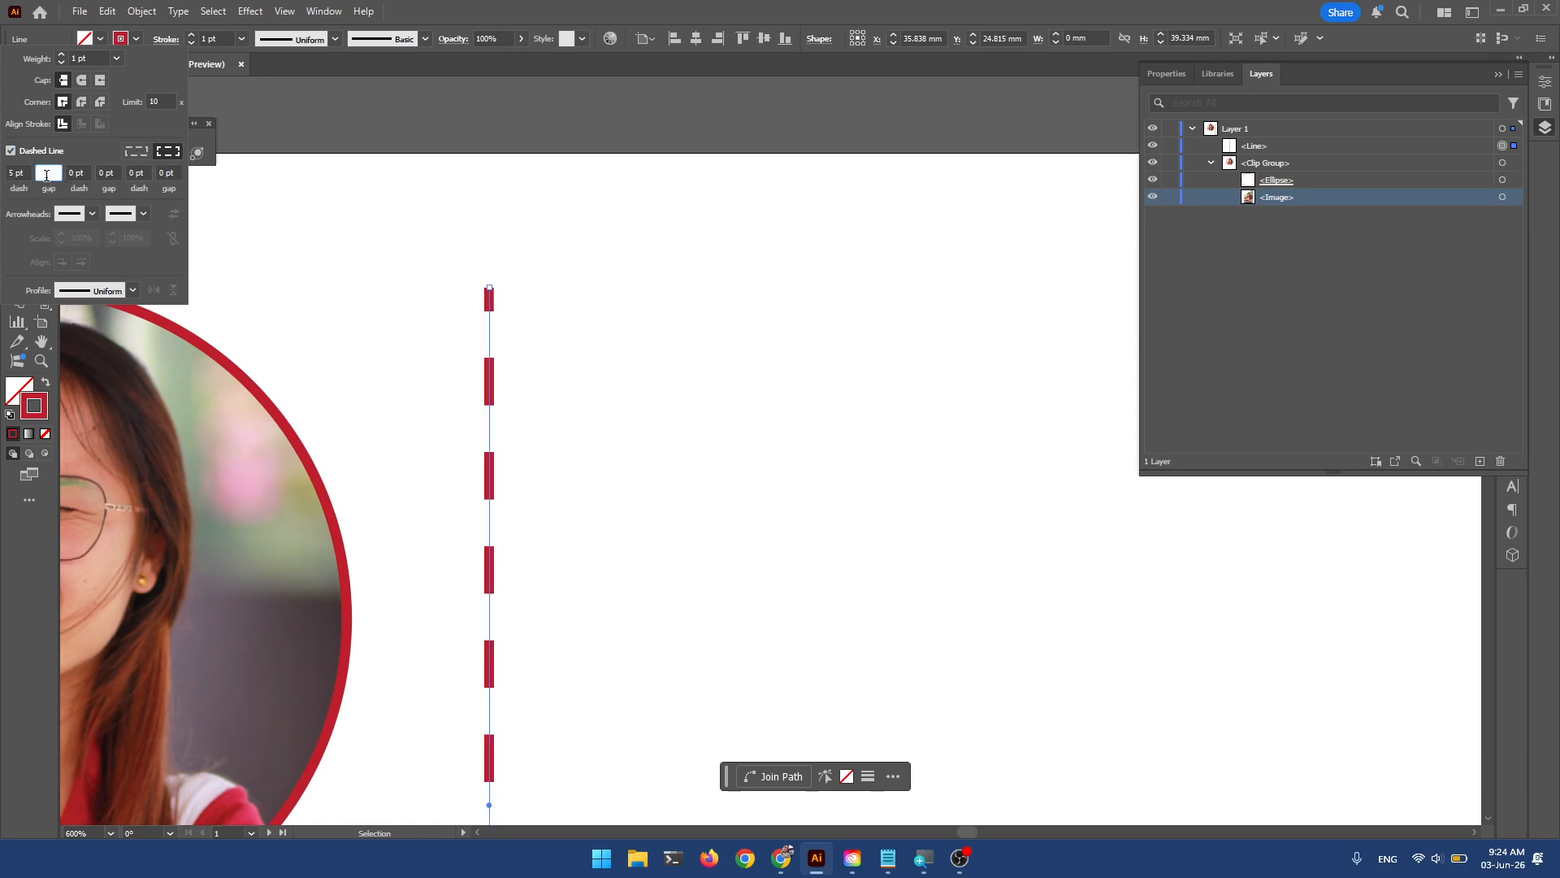
text(5)
key(Tab)
click(110, 172)
click(81, 172)
click(34, 153)
click(35, 153)
click(36, 147)
Turn off Dashed Line so the 1 pt stroke is solid again.
key(super)
click(161, 39)
click(161, 39)
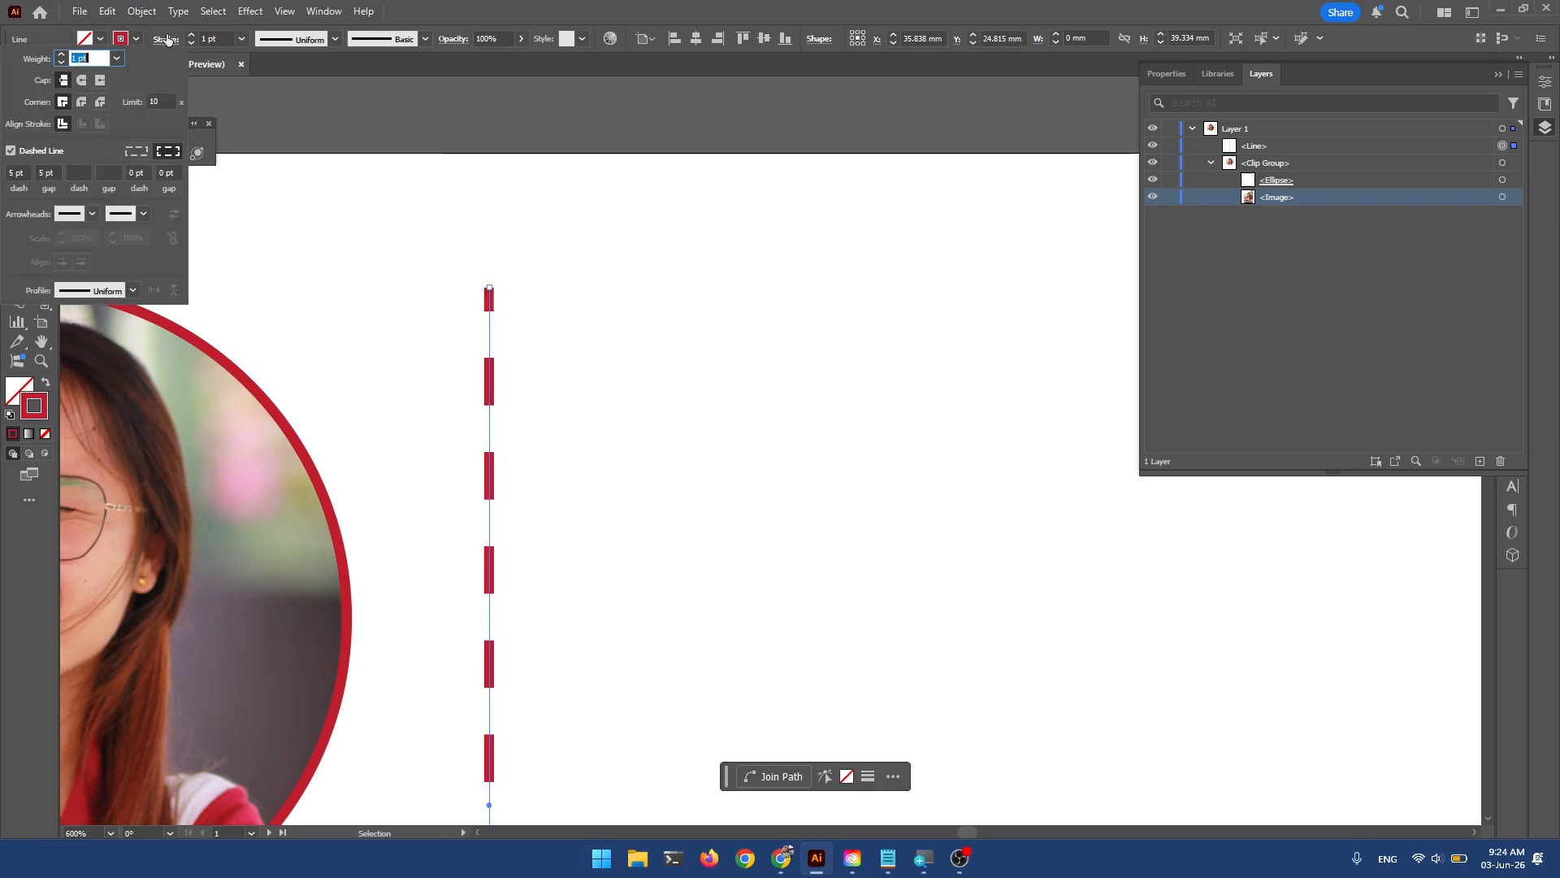
click(47, 152)
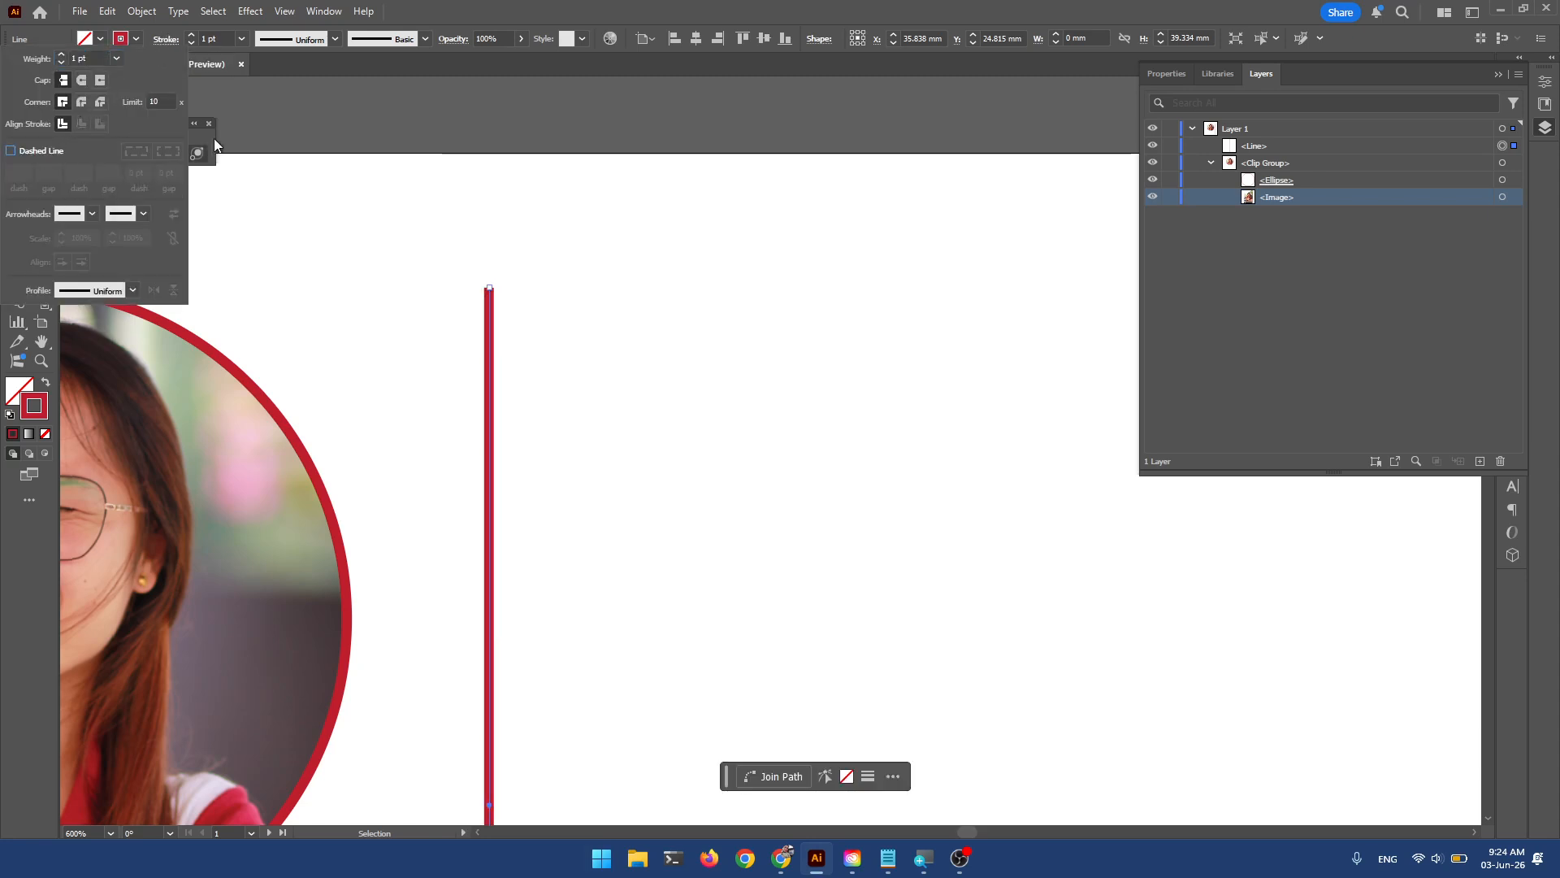
click(311, 65)
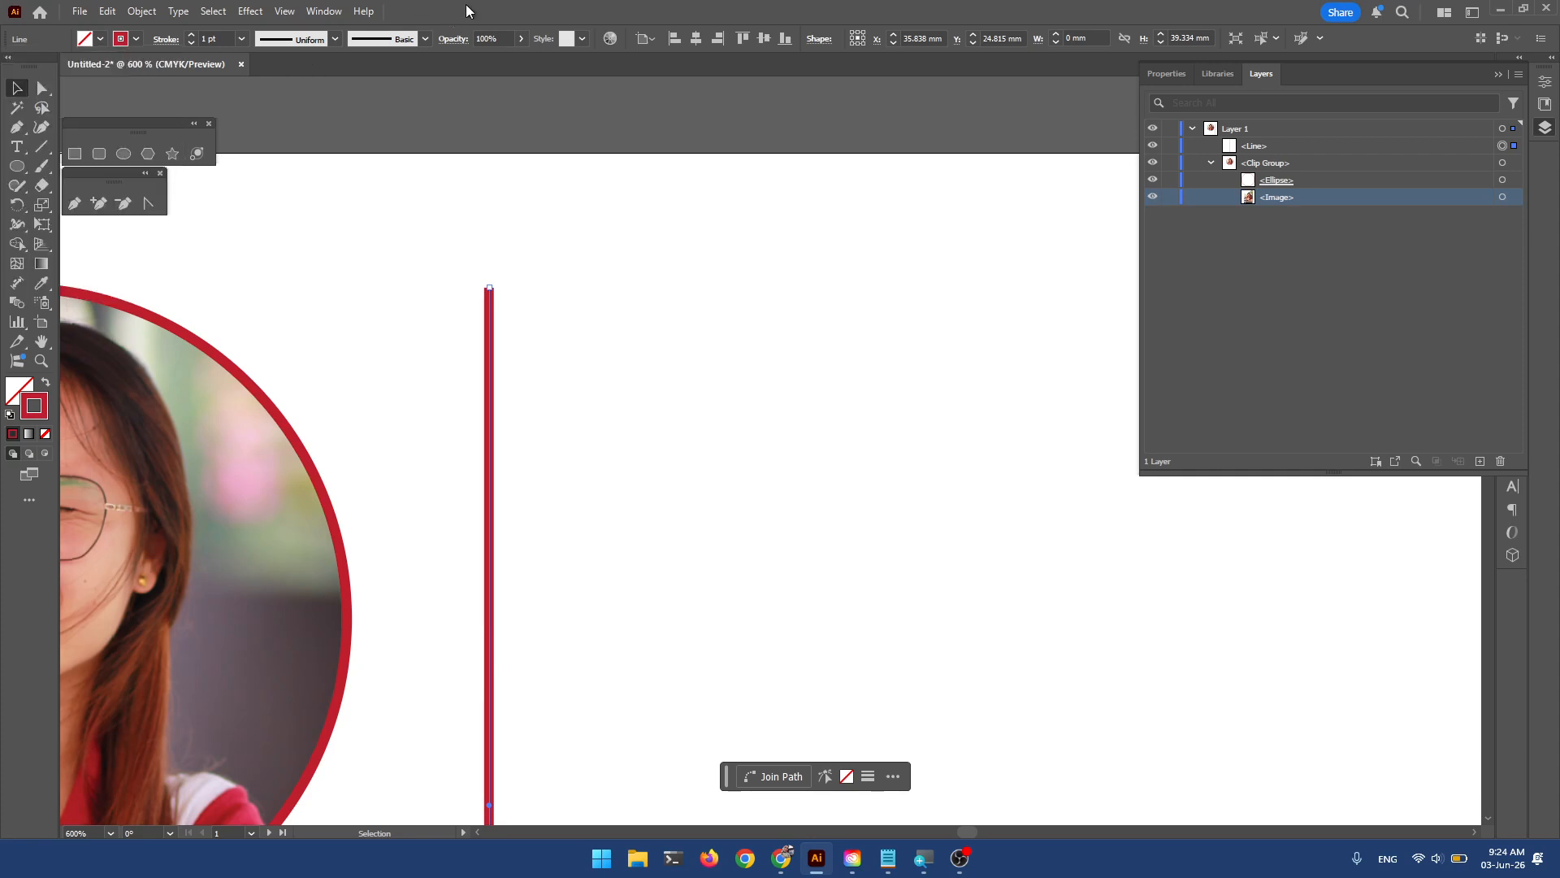
Select the circular clip group and target its <Image> in Layers to pick the photo alone.
key(super)
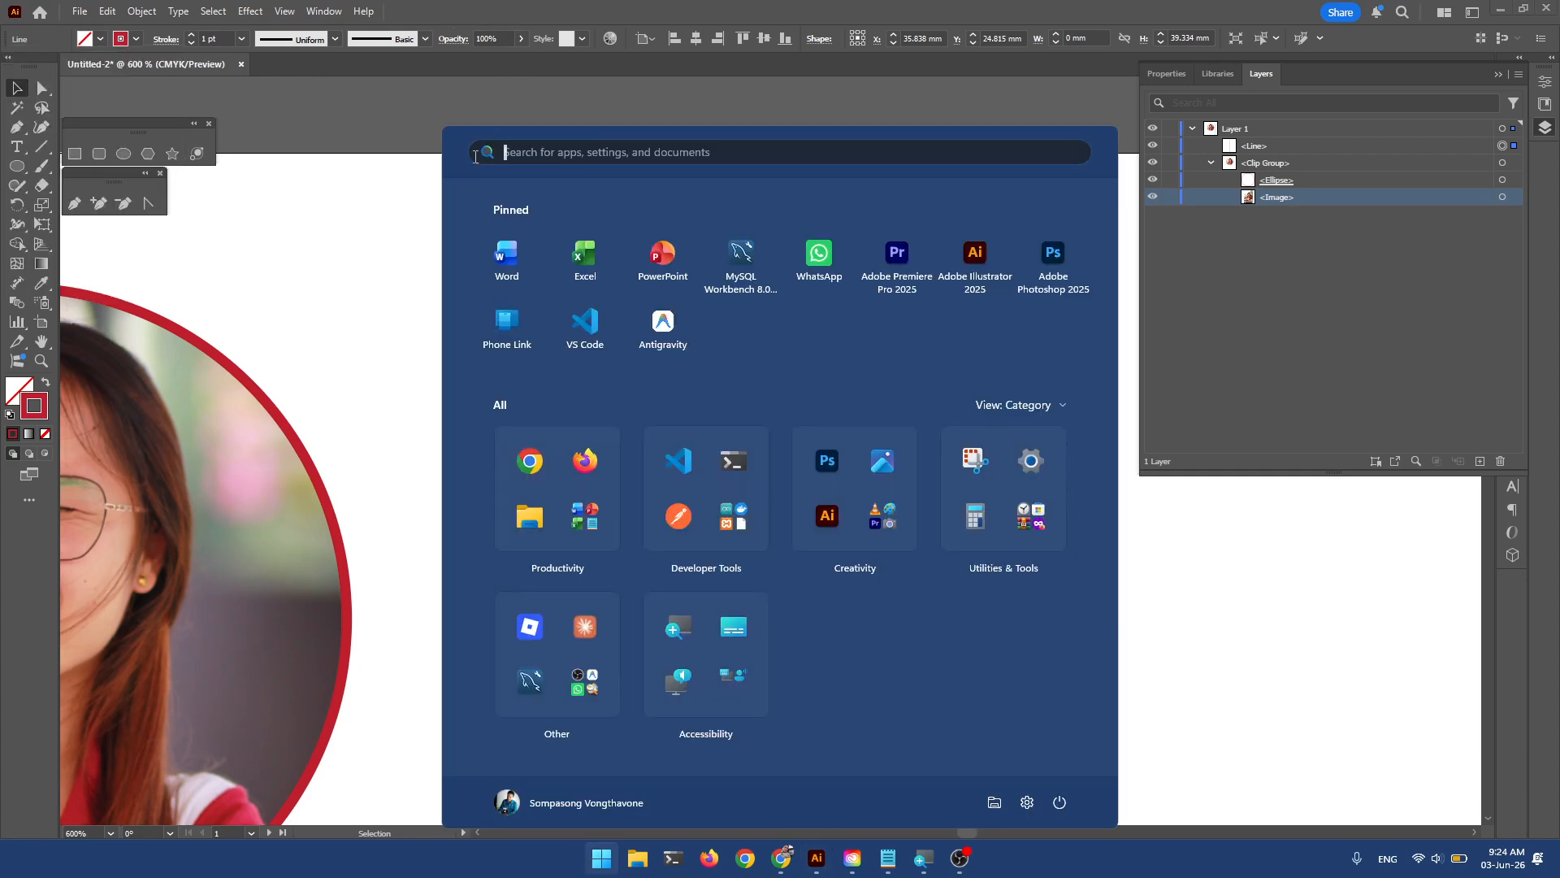
key(super)
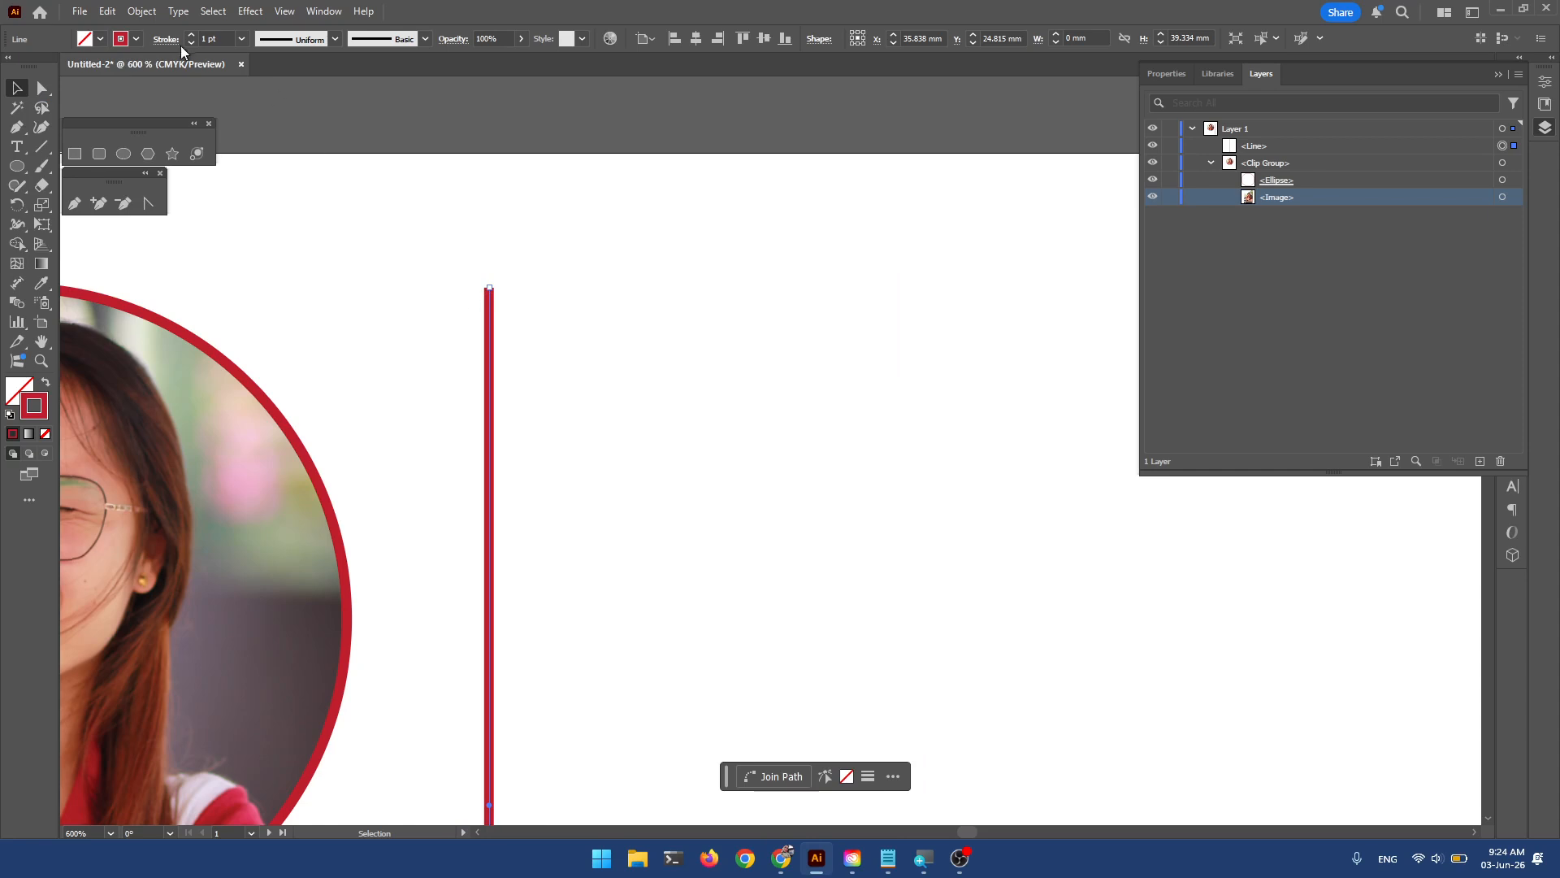
key(ctrl+minus)
key(ctrl+minus)
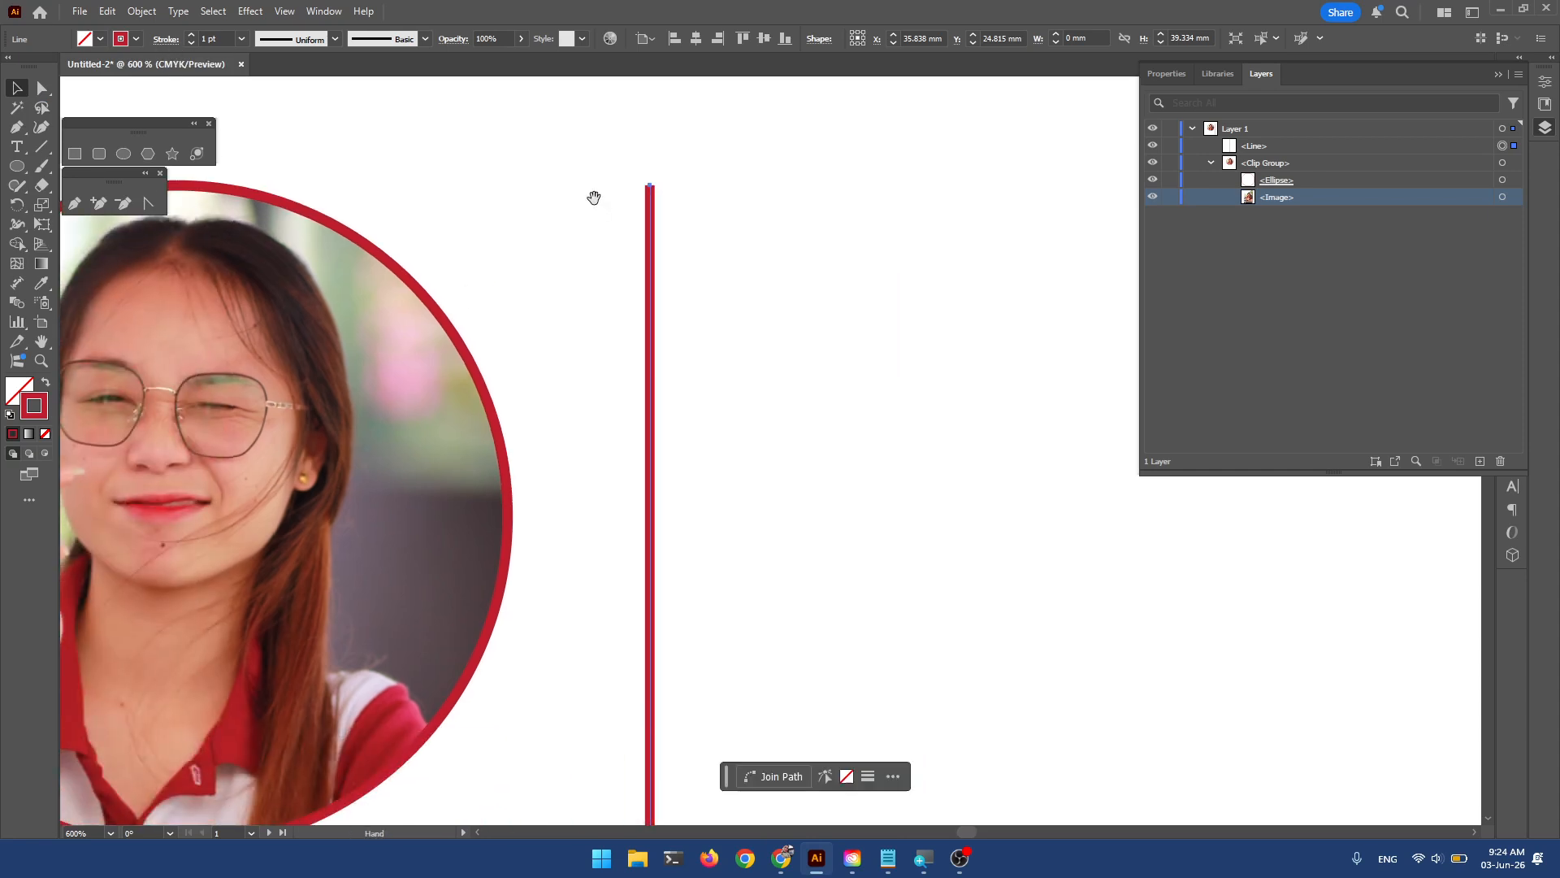
mouse_move(564, 256)
mouse_down()
mouse_move(592, 247)
mouse_move(579, 258)
mouse_up()
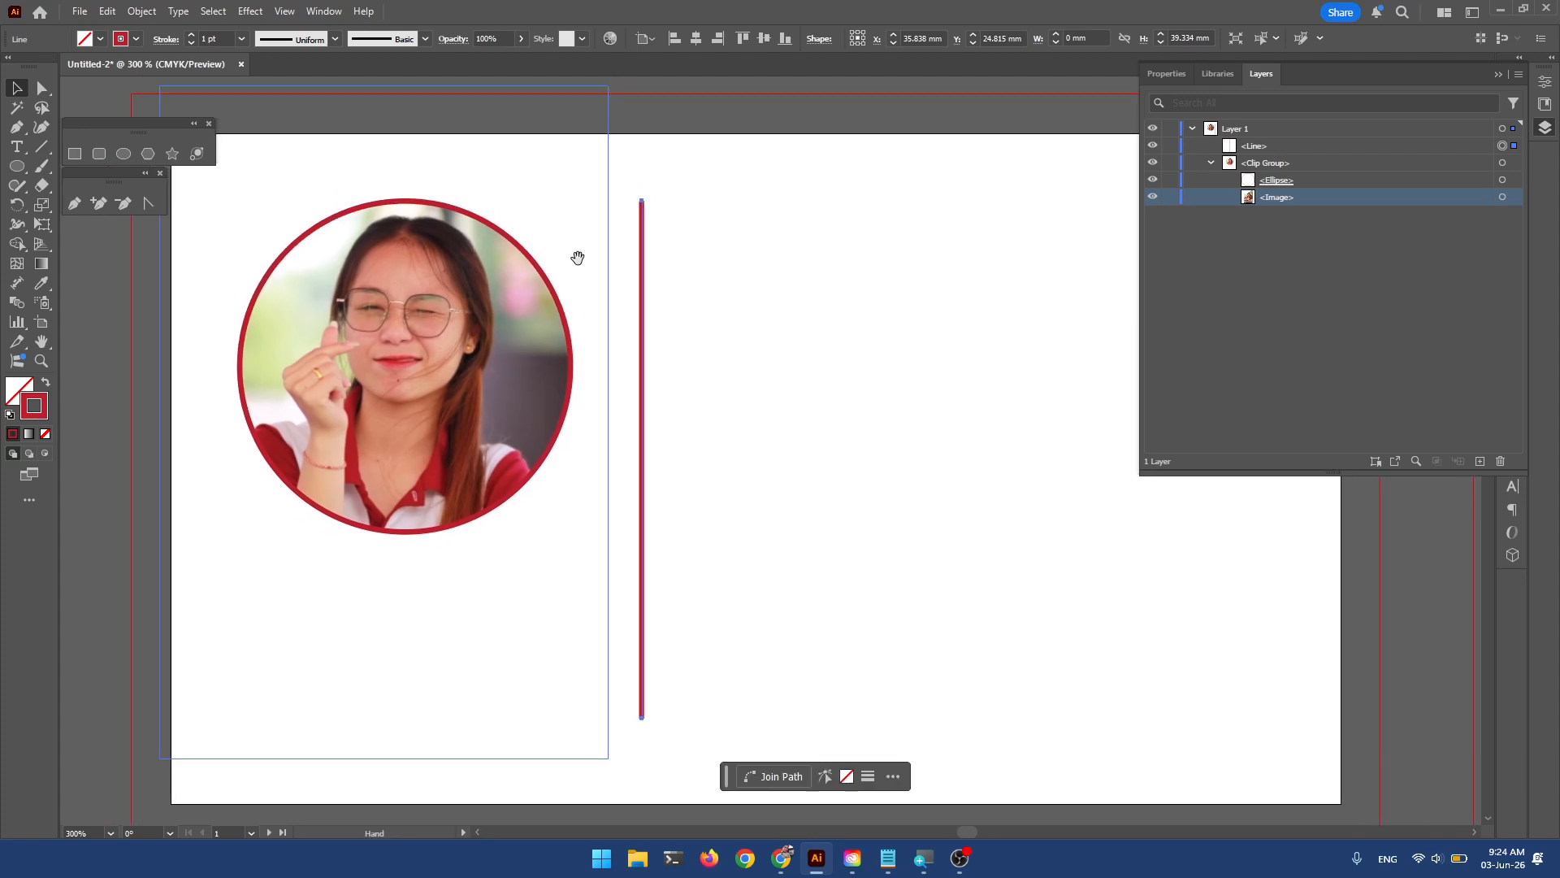
click(774, 377)
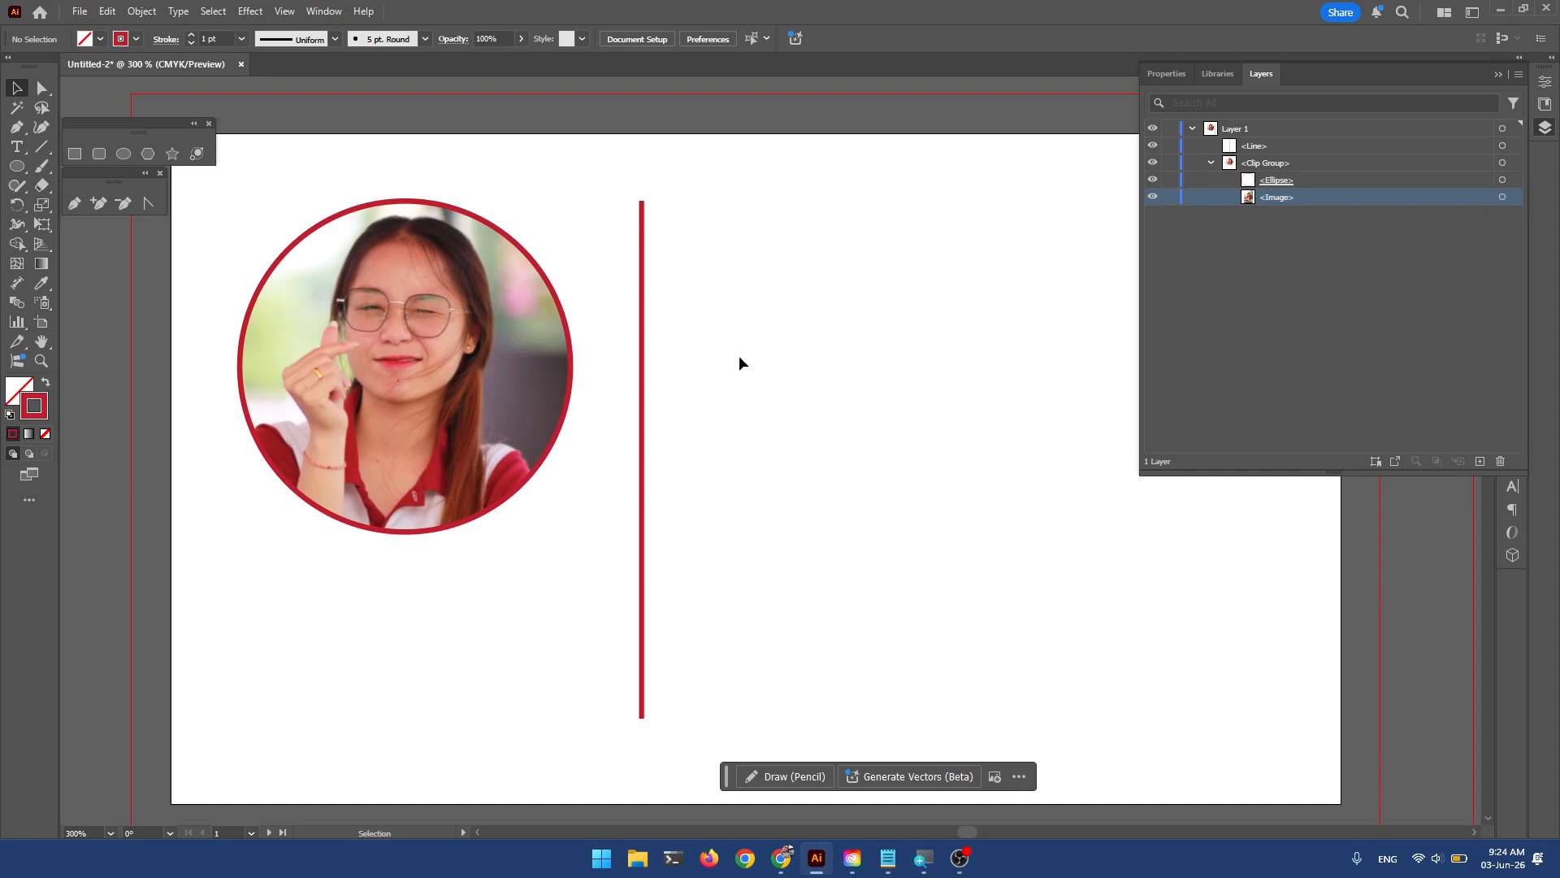
click(520, 397)
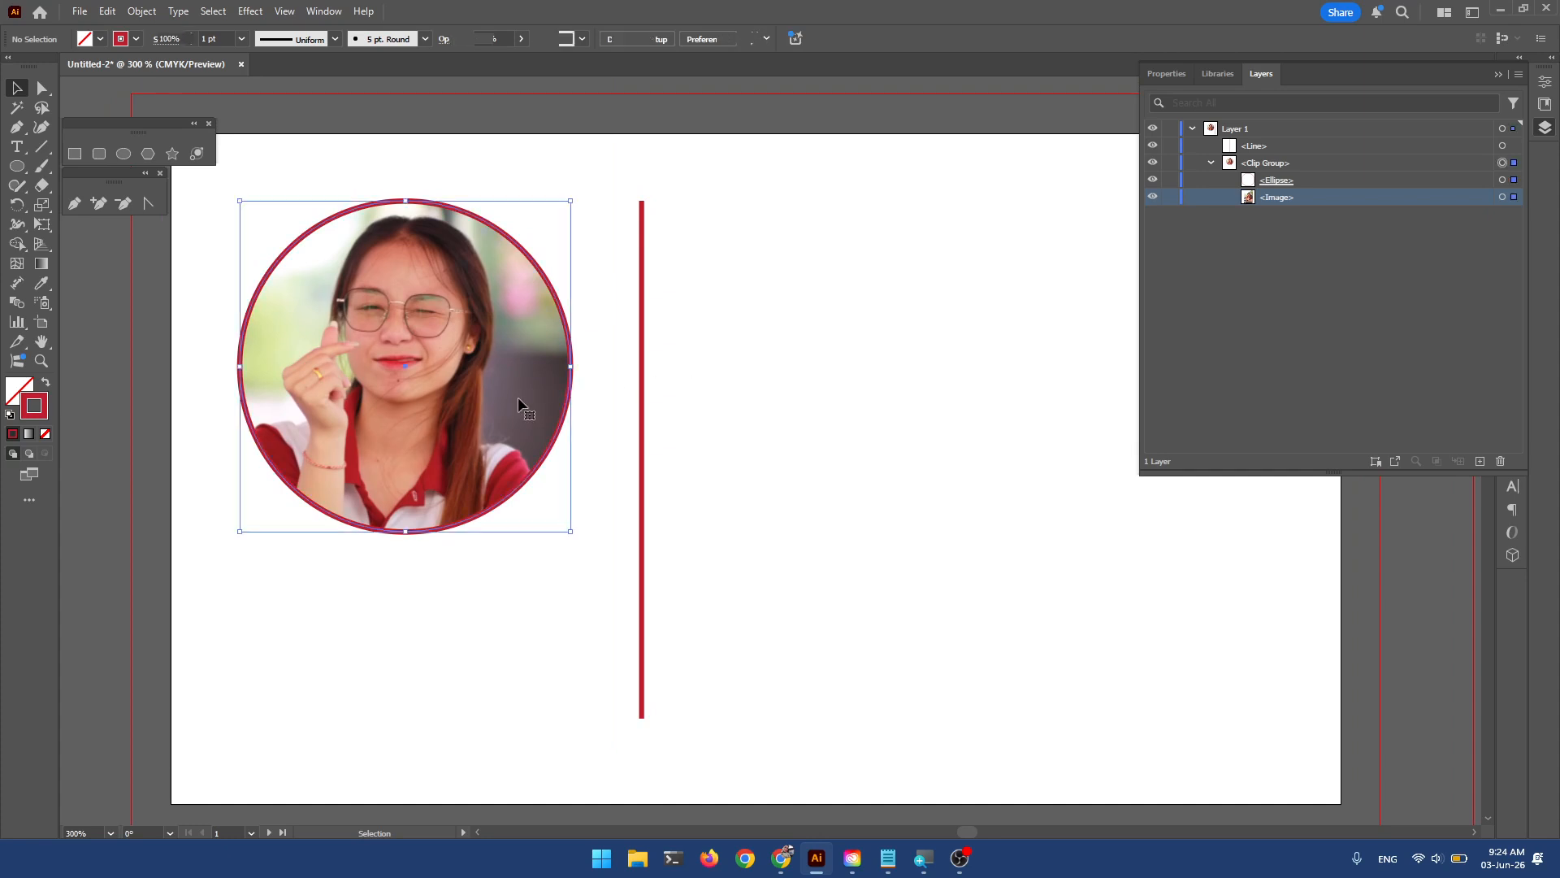
click(855, 398)
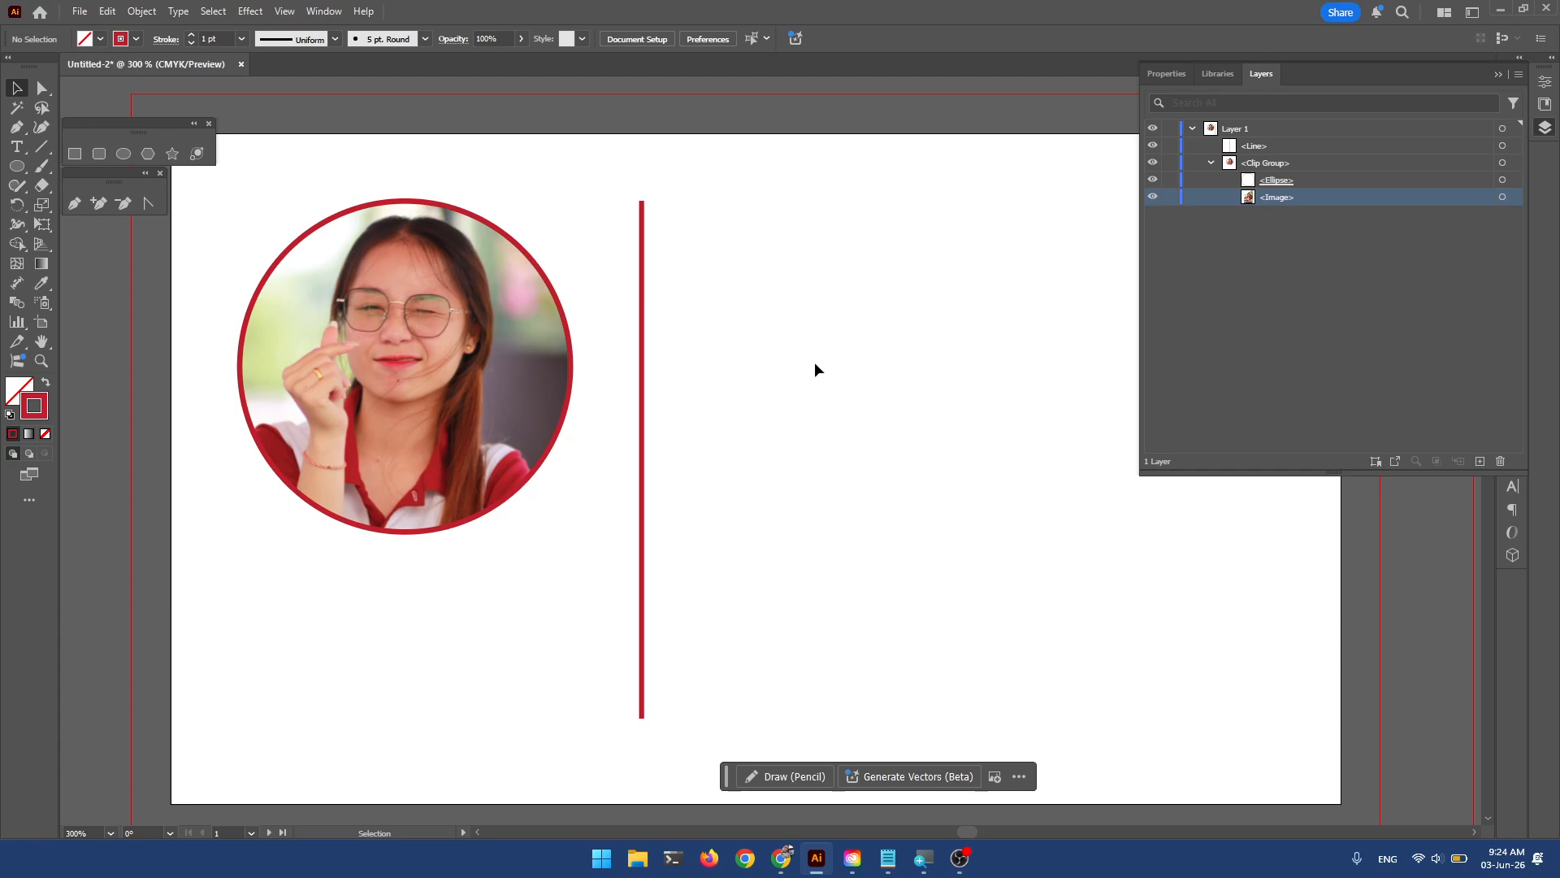
click(485, 378)
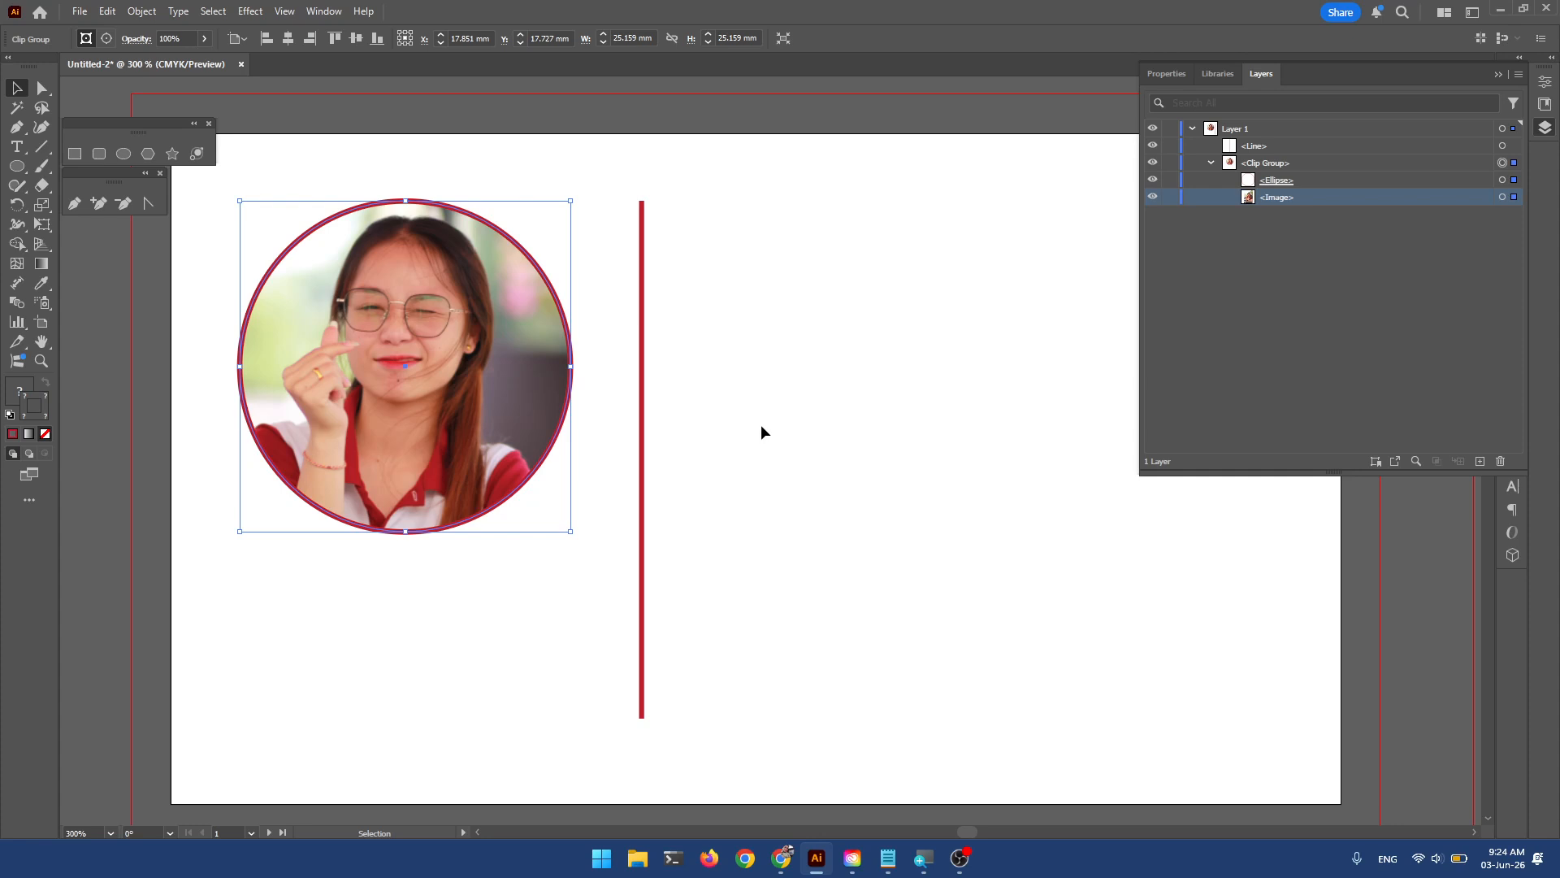
click(1503, 197)
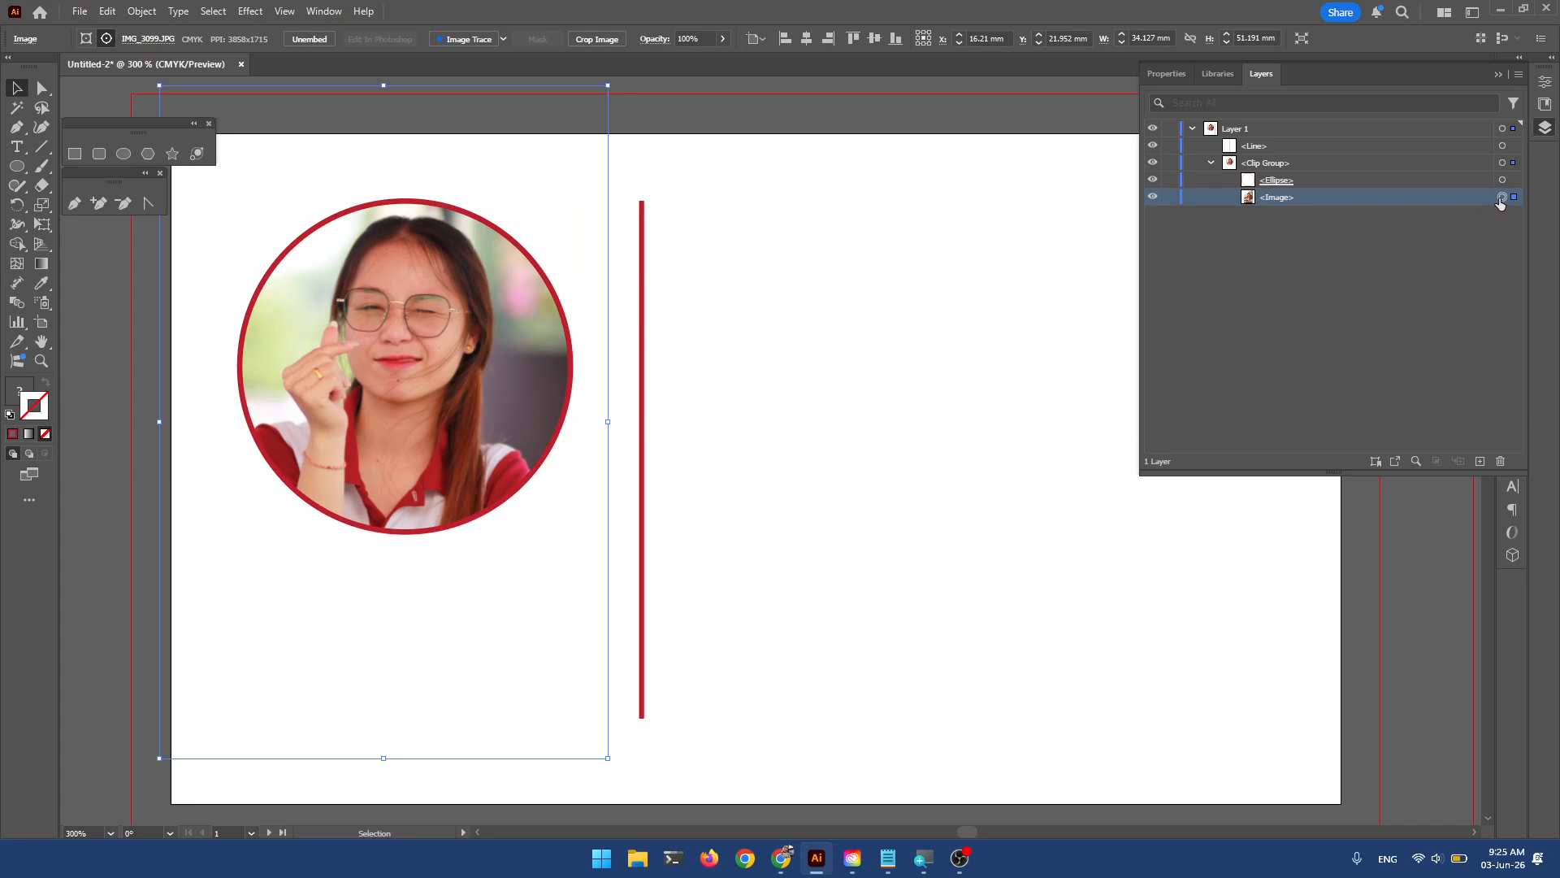
Relink the circled photo to IMG_3102.JPG and shift it left inside the circle.
click(148, 41)
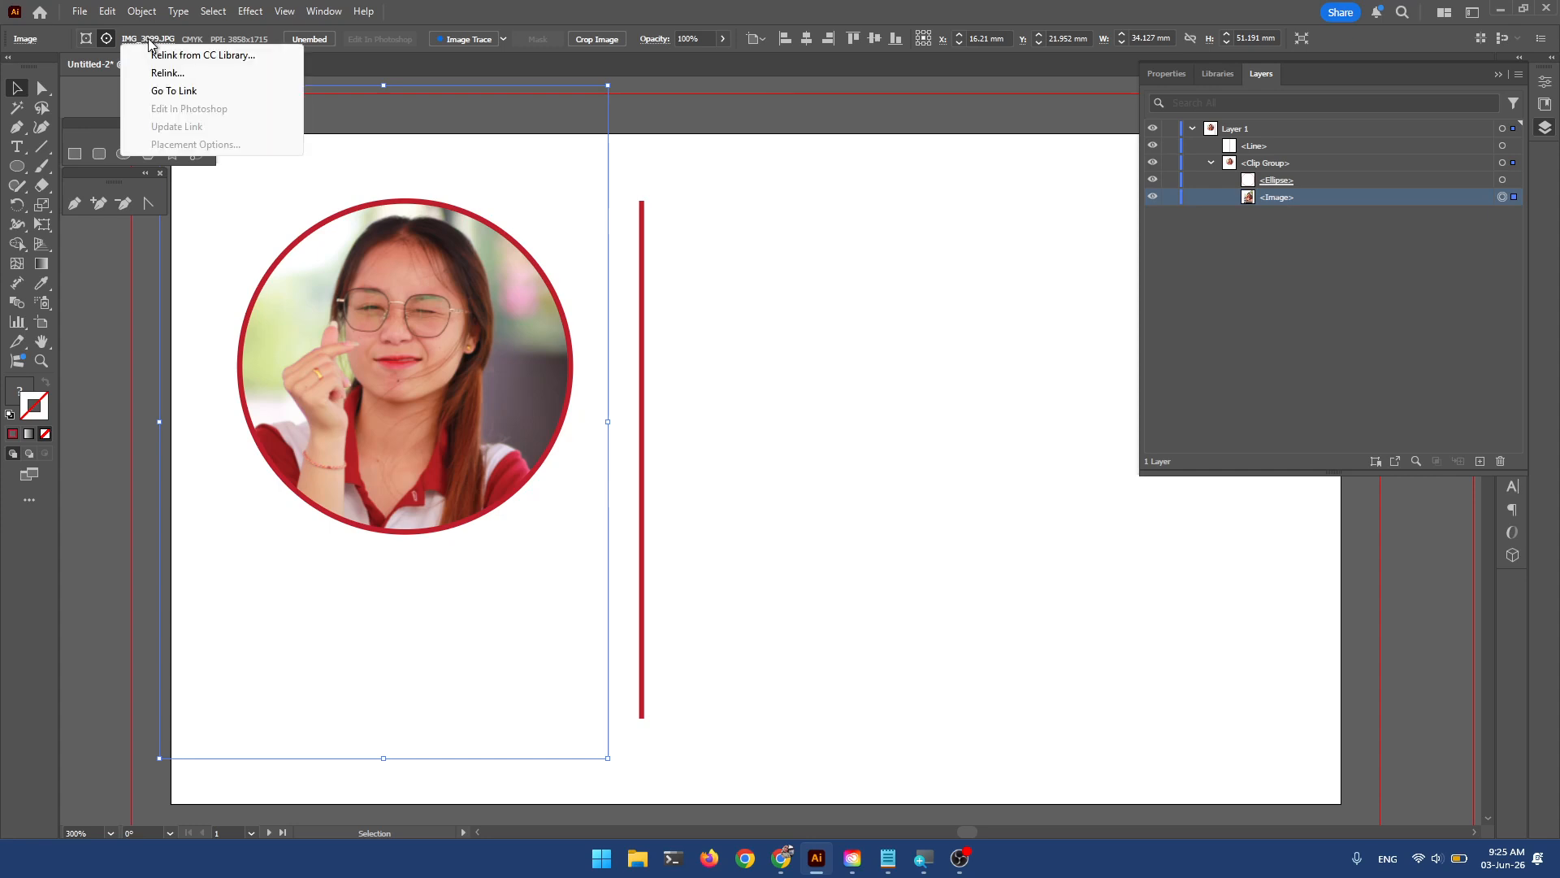
click(146, 41)
click(148, 40)
click(1468, 265)
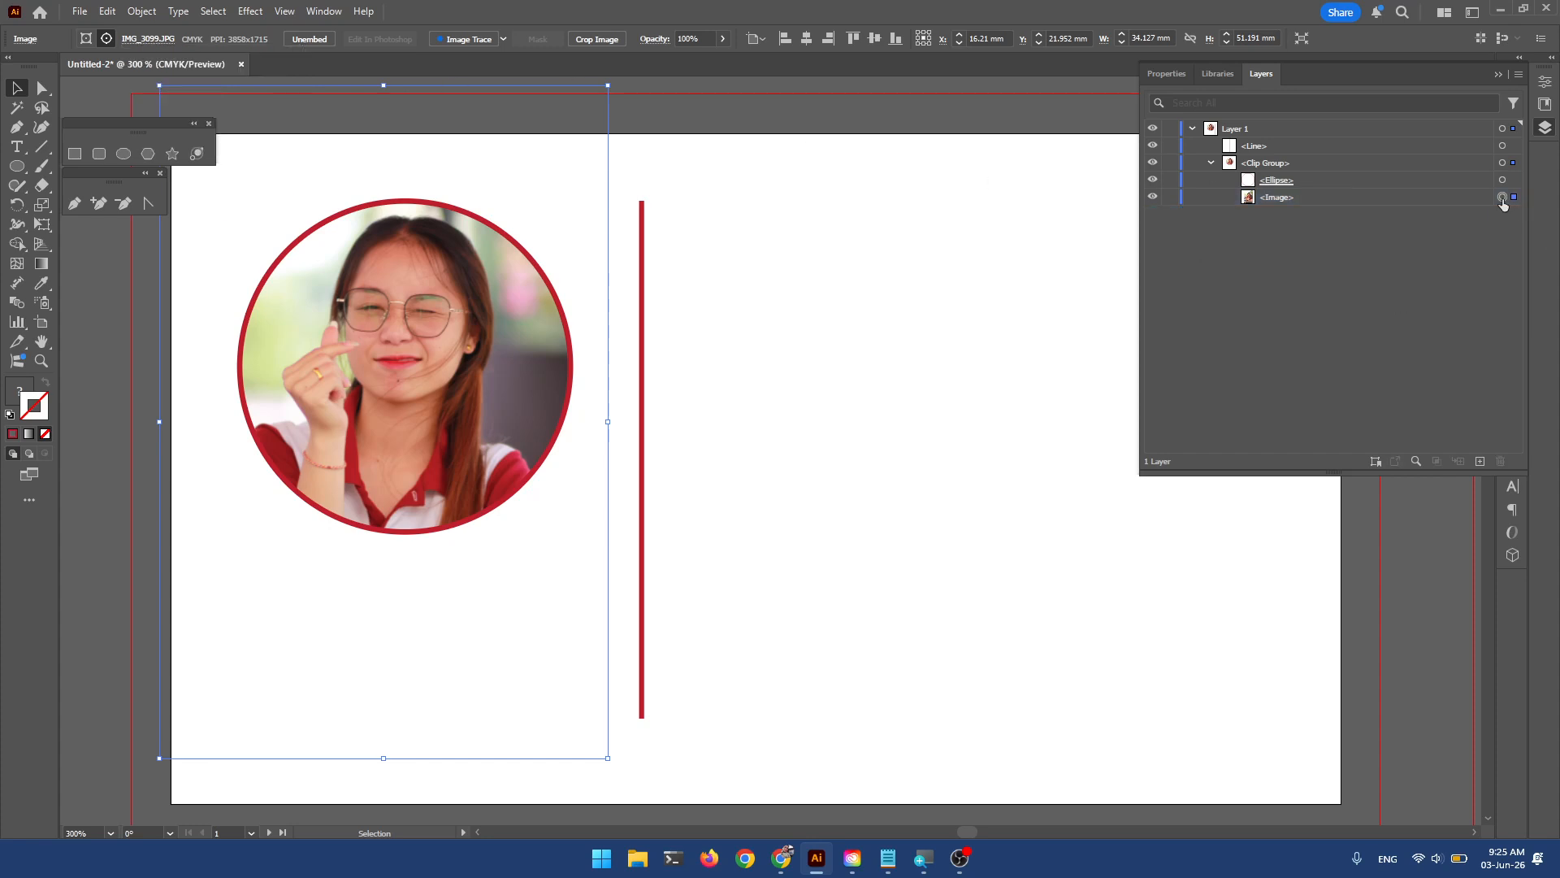
click(140, 41)
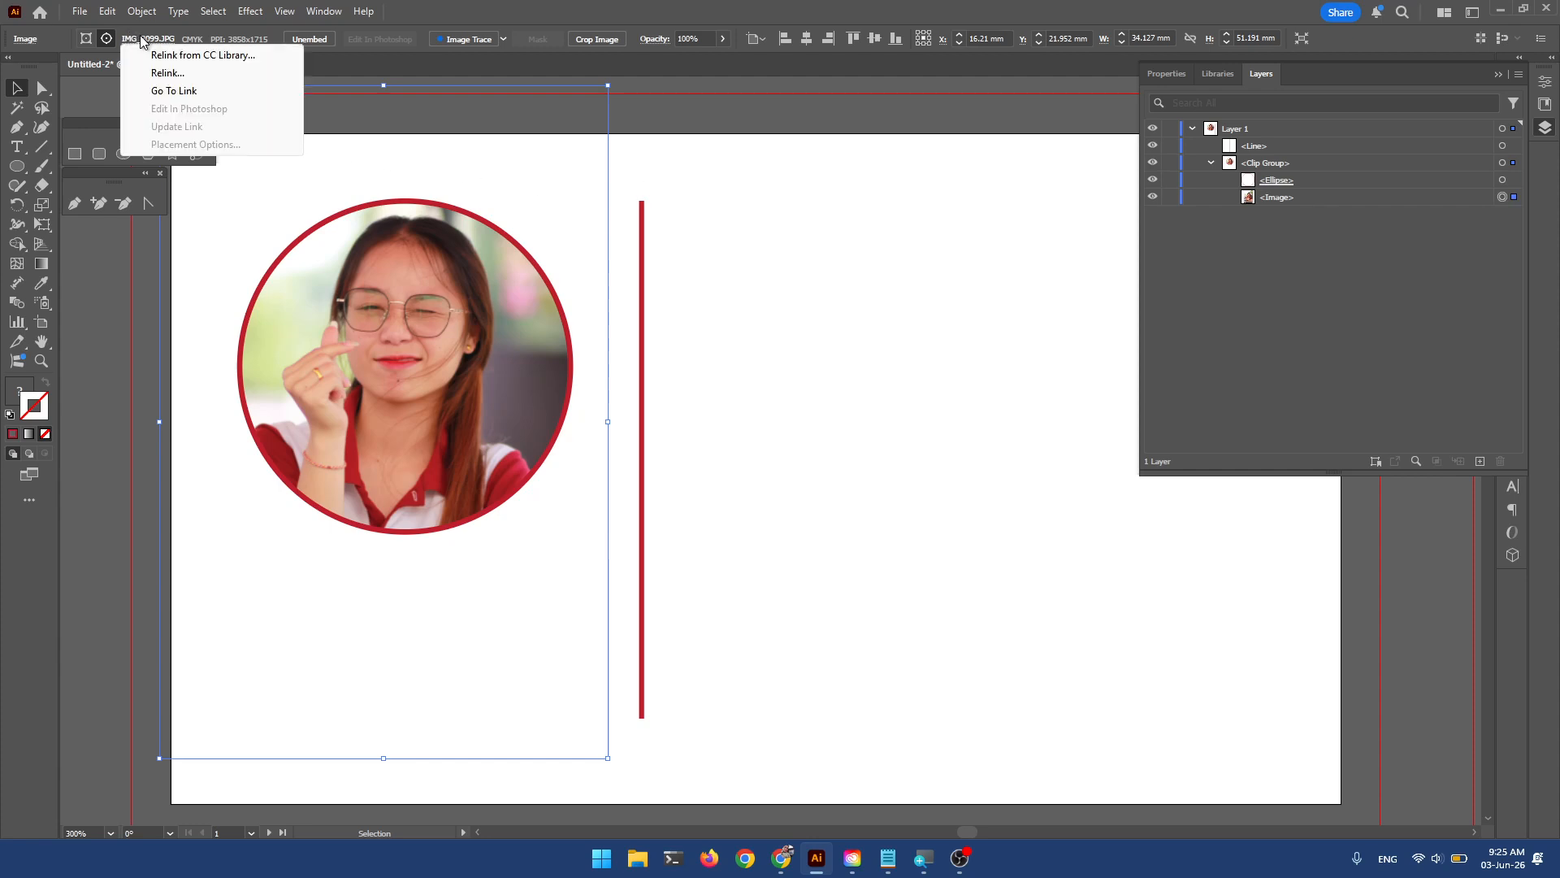
click(184, 75)
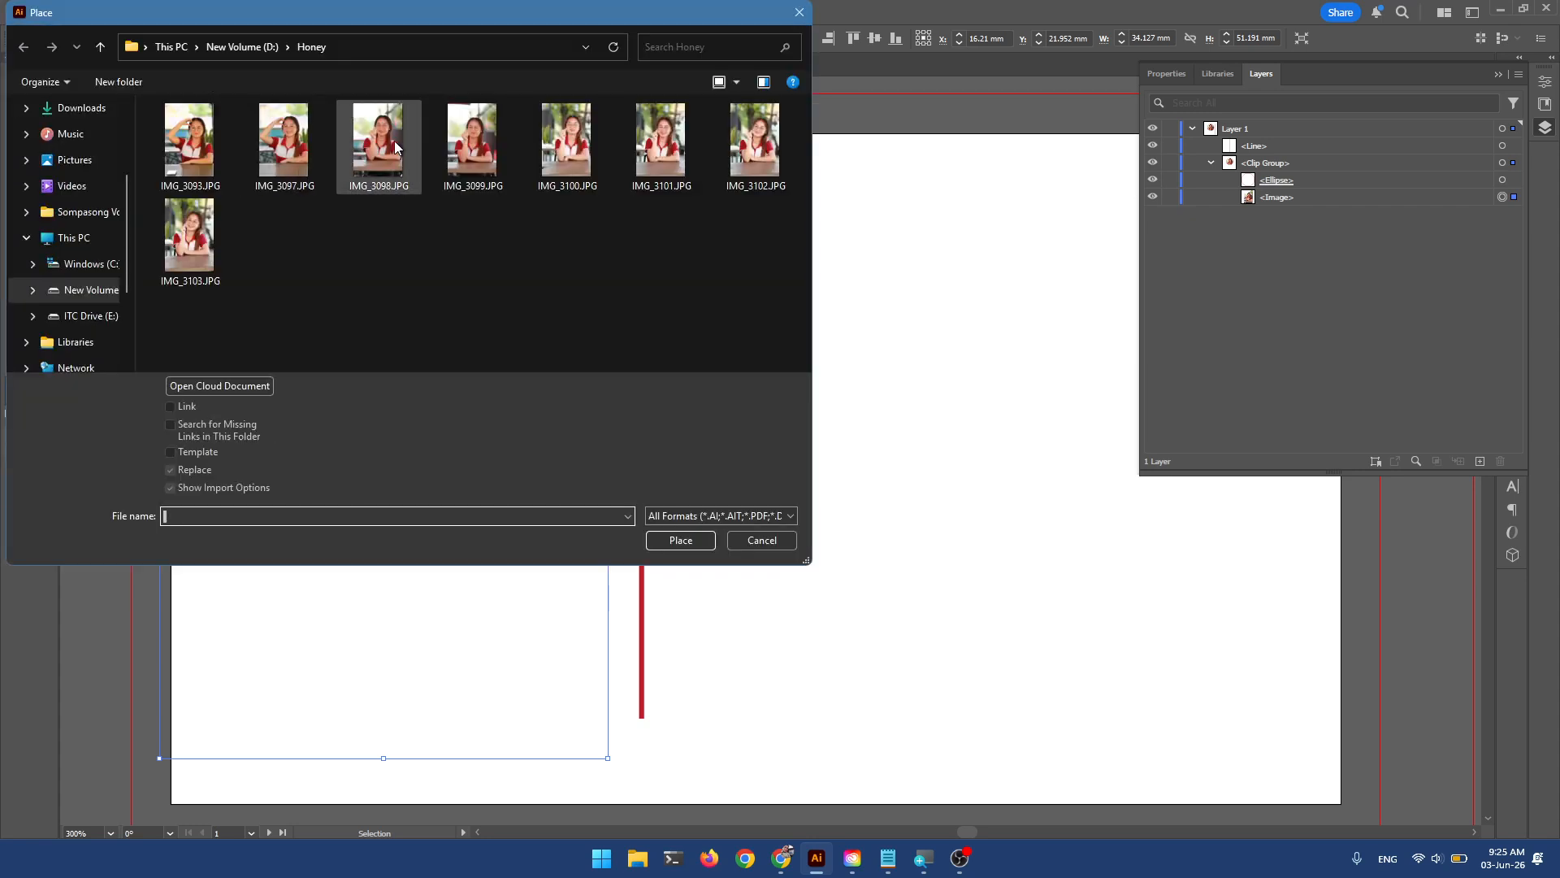
ctrl+scroll(505, 235, up, 3)
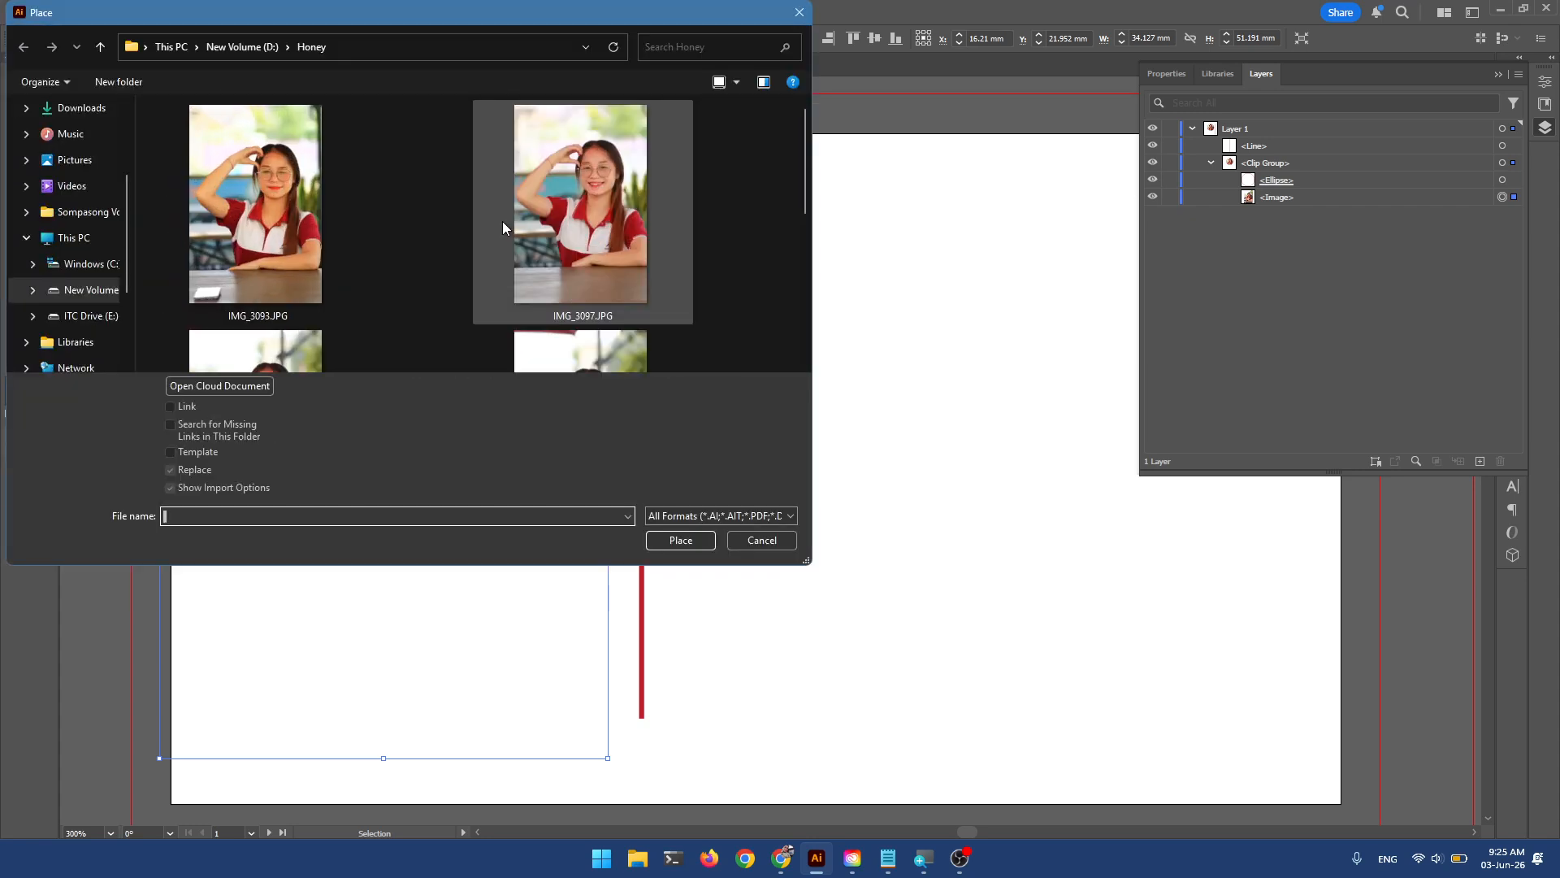
scroll(502, 219, down, 2)
scroll(602, 242, up, 2)
scroll(602, 242, down, 5)
click(613, 213)
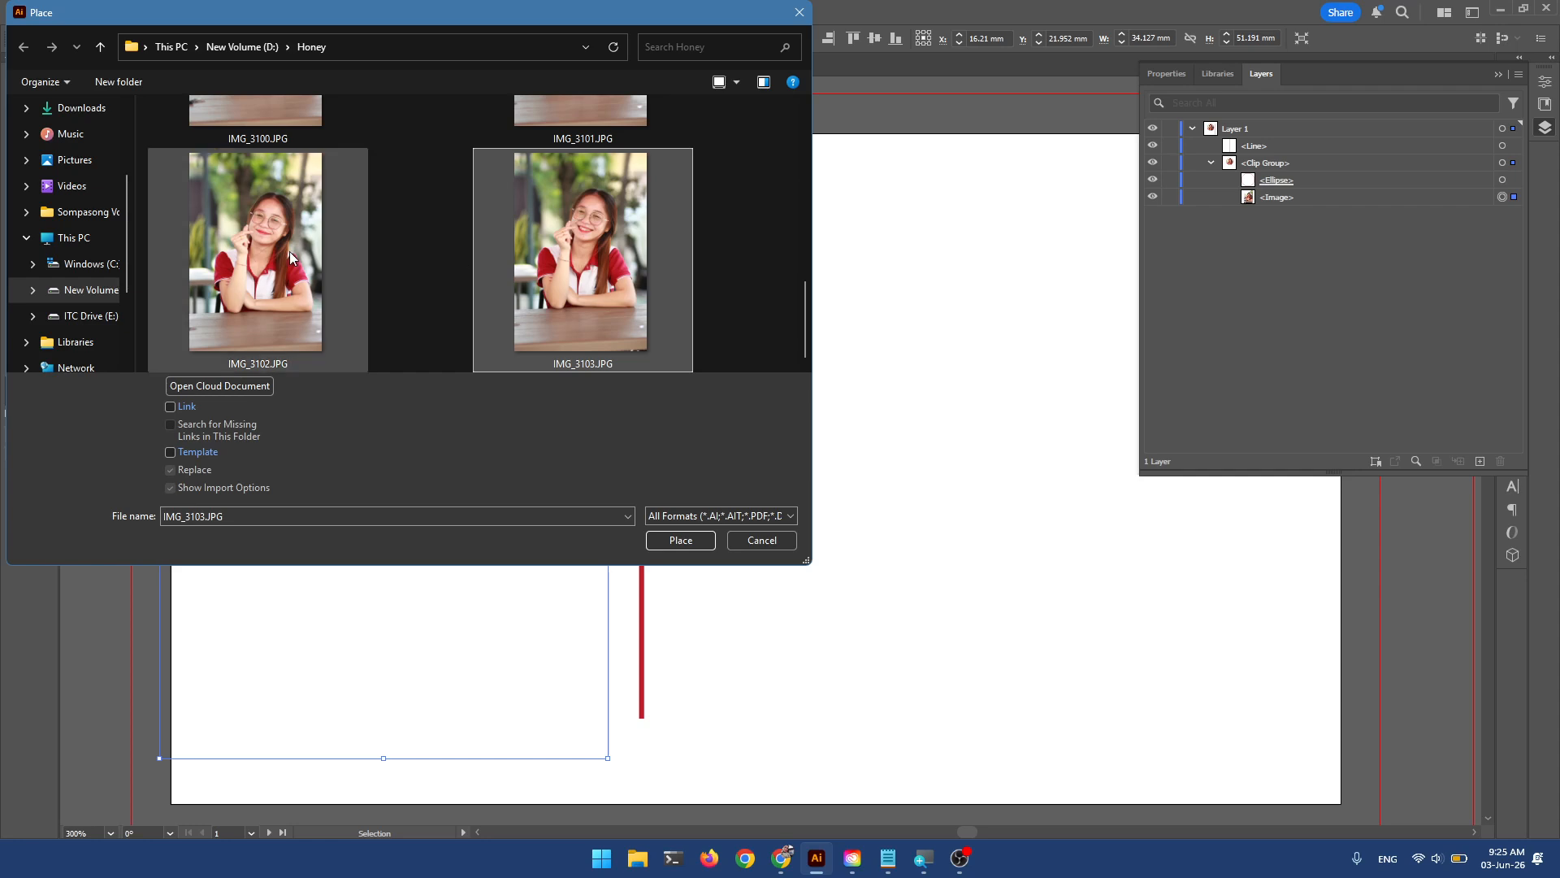
click(249, 252)
click(680, 541)
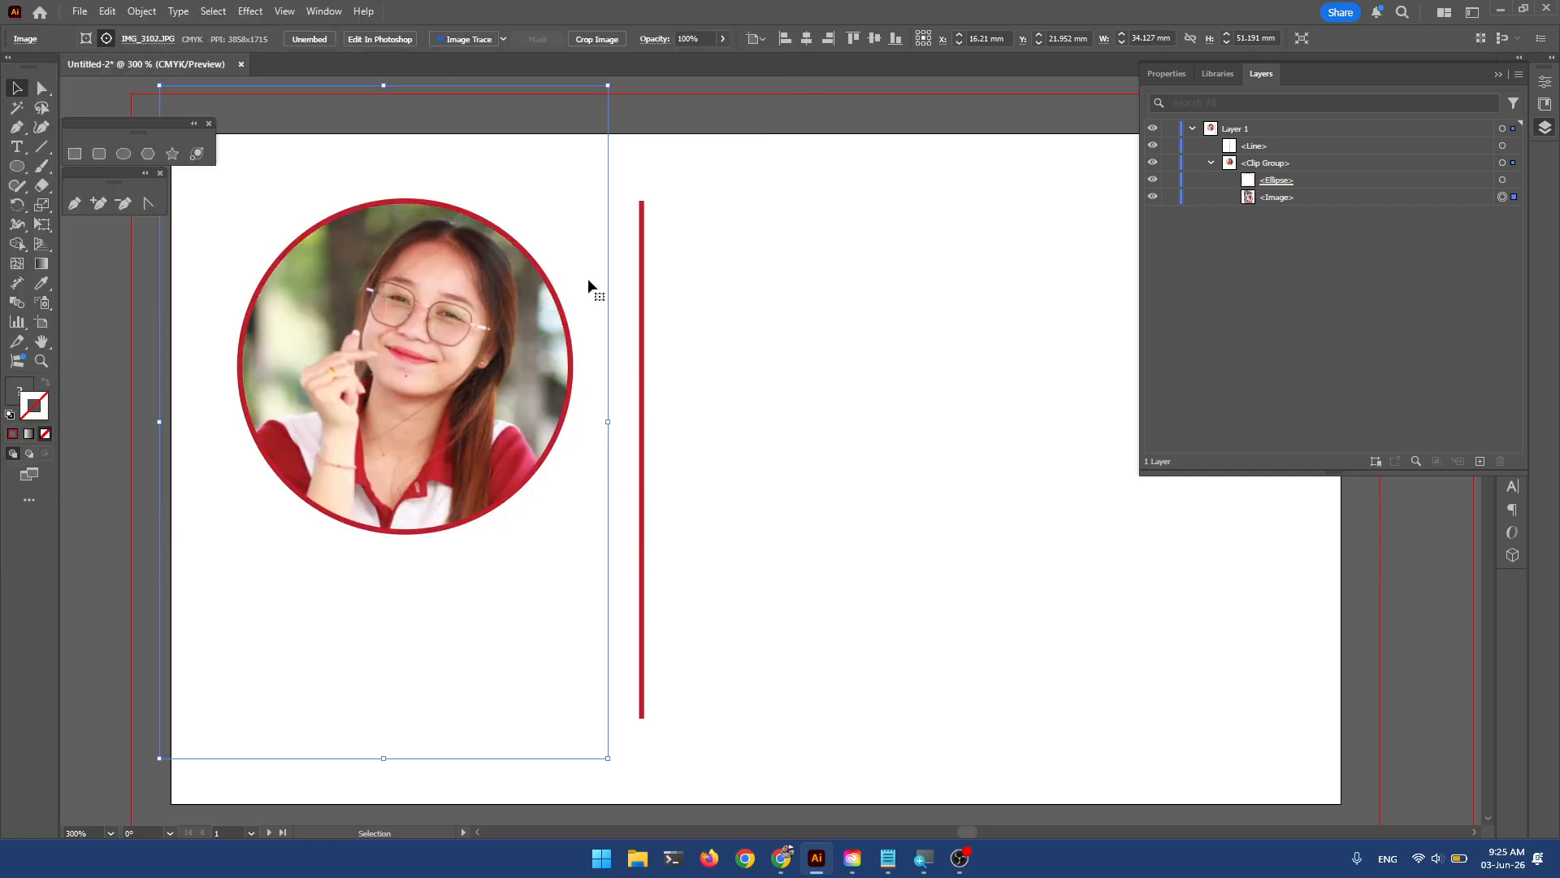
drag(465, 552, 451, 552)
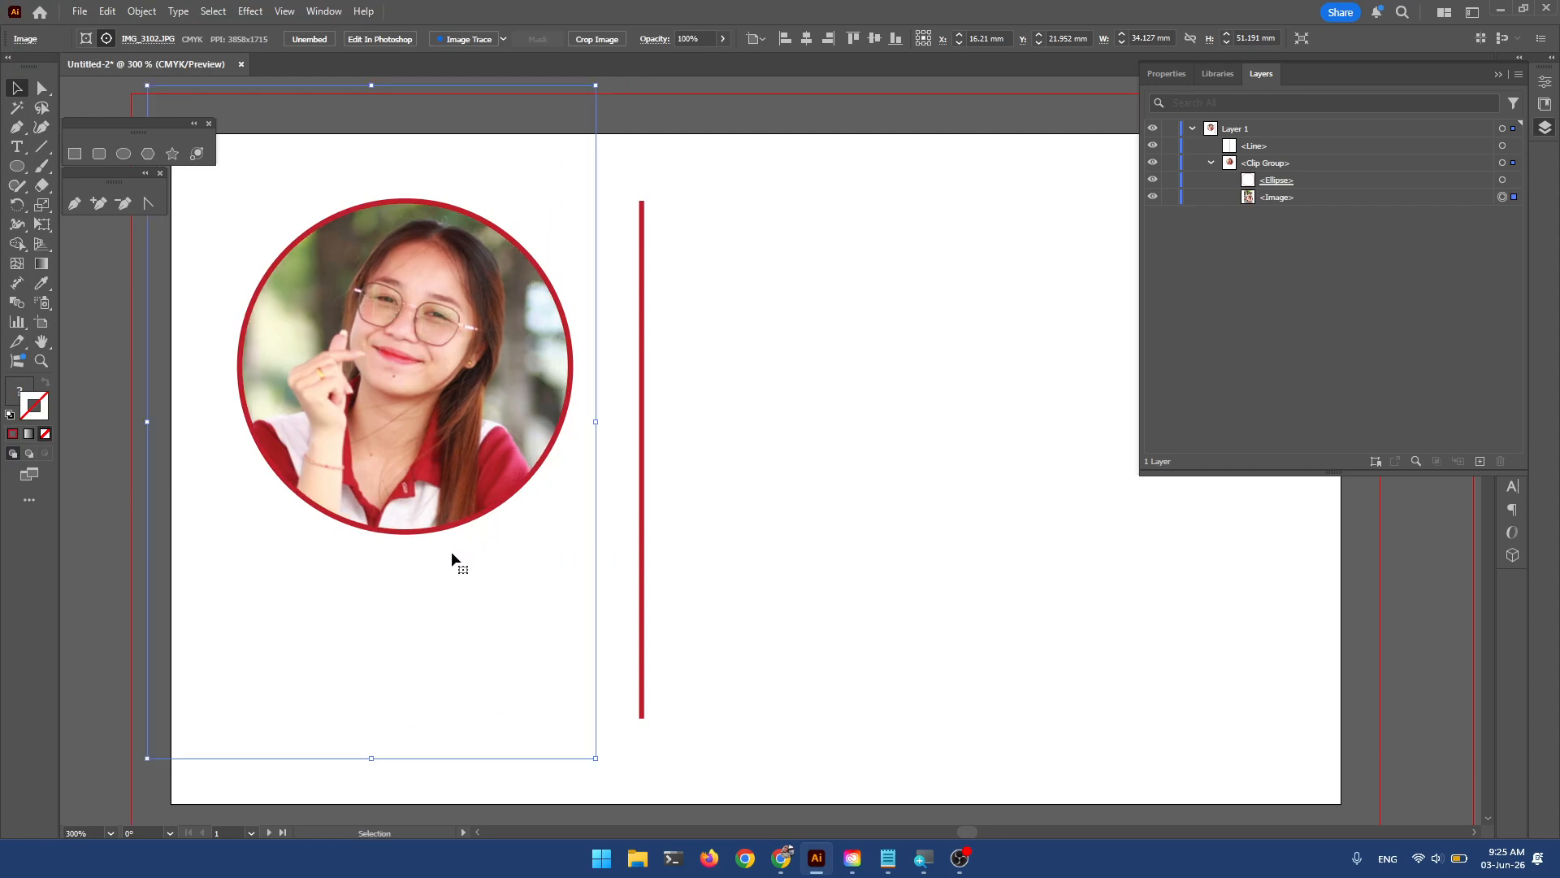
Try relinking the photo to IMG_3103.JPG instead.
click(146, 38)
click(162, 54)
click(151, 38)
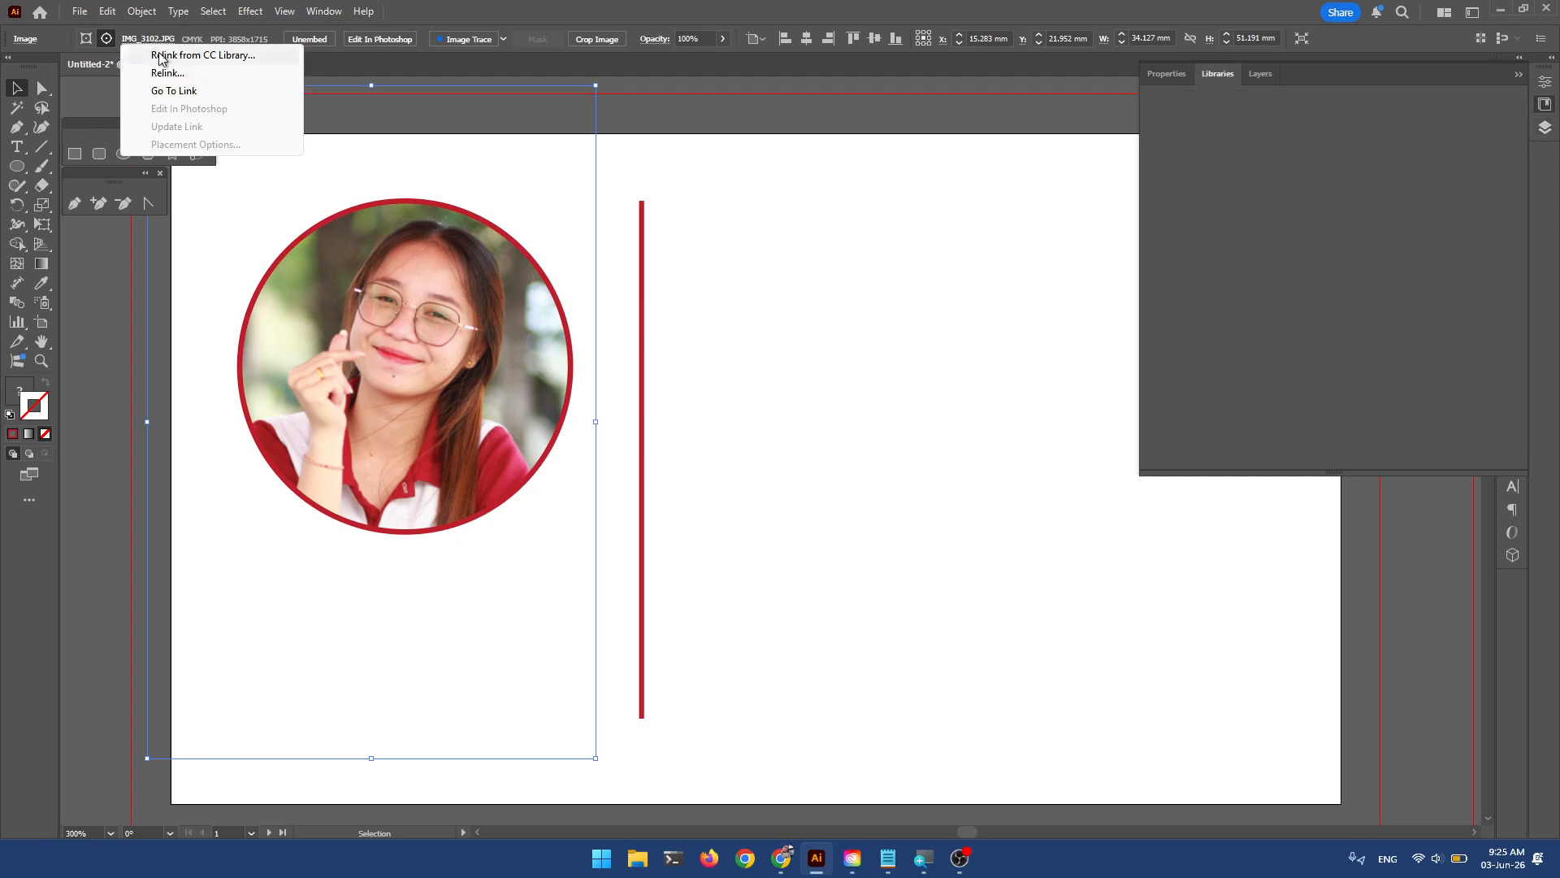
click(177, 74)
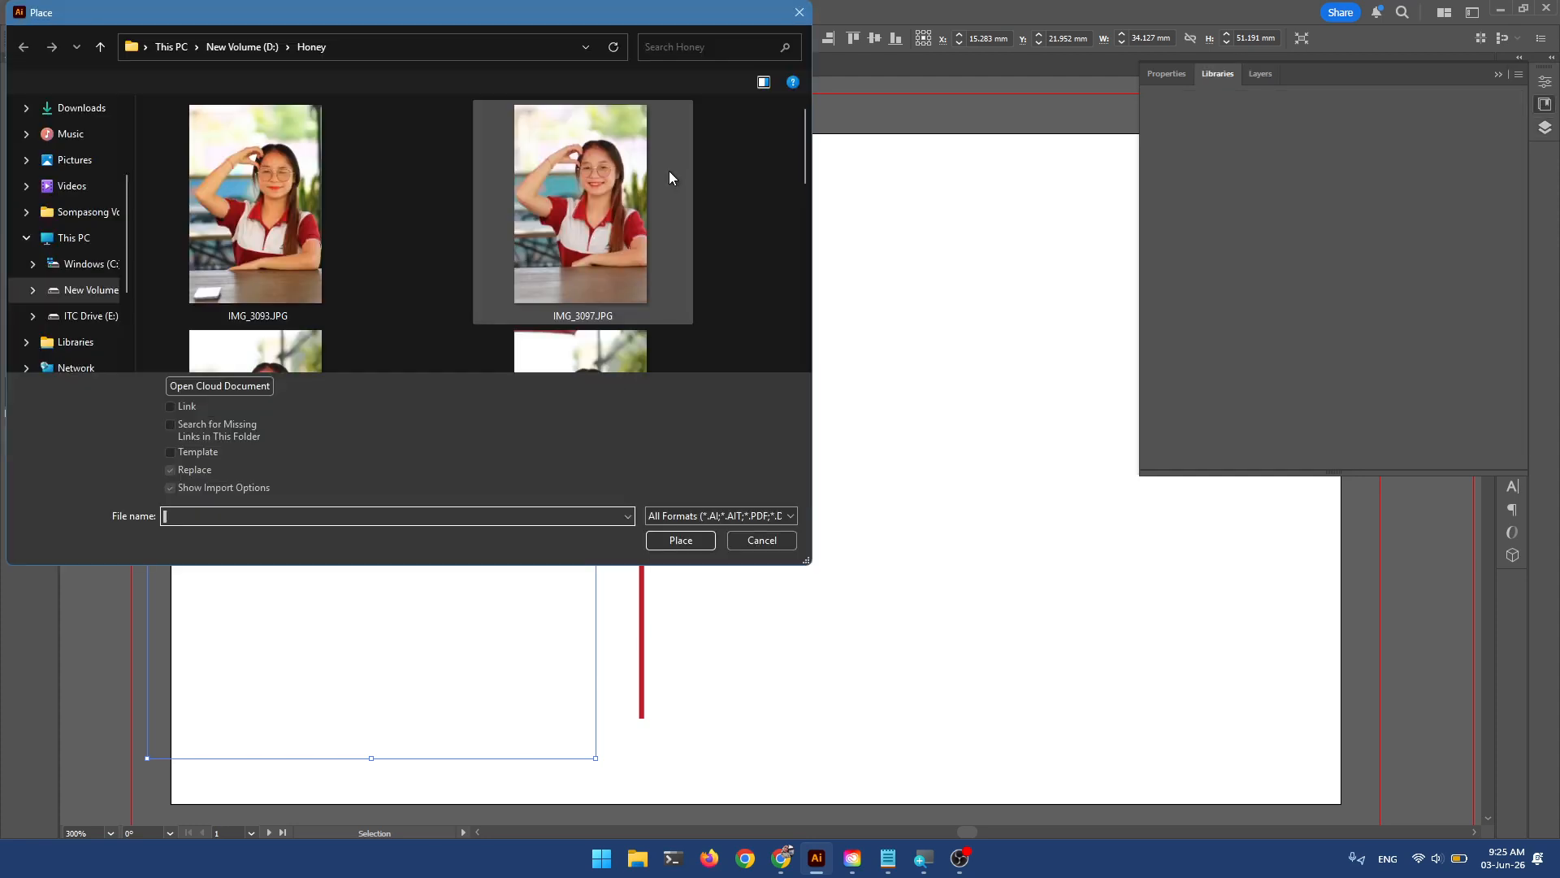
scroll(680, 231, down, 3)
scroll(689, 233, down, 2)
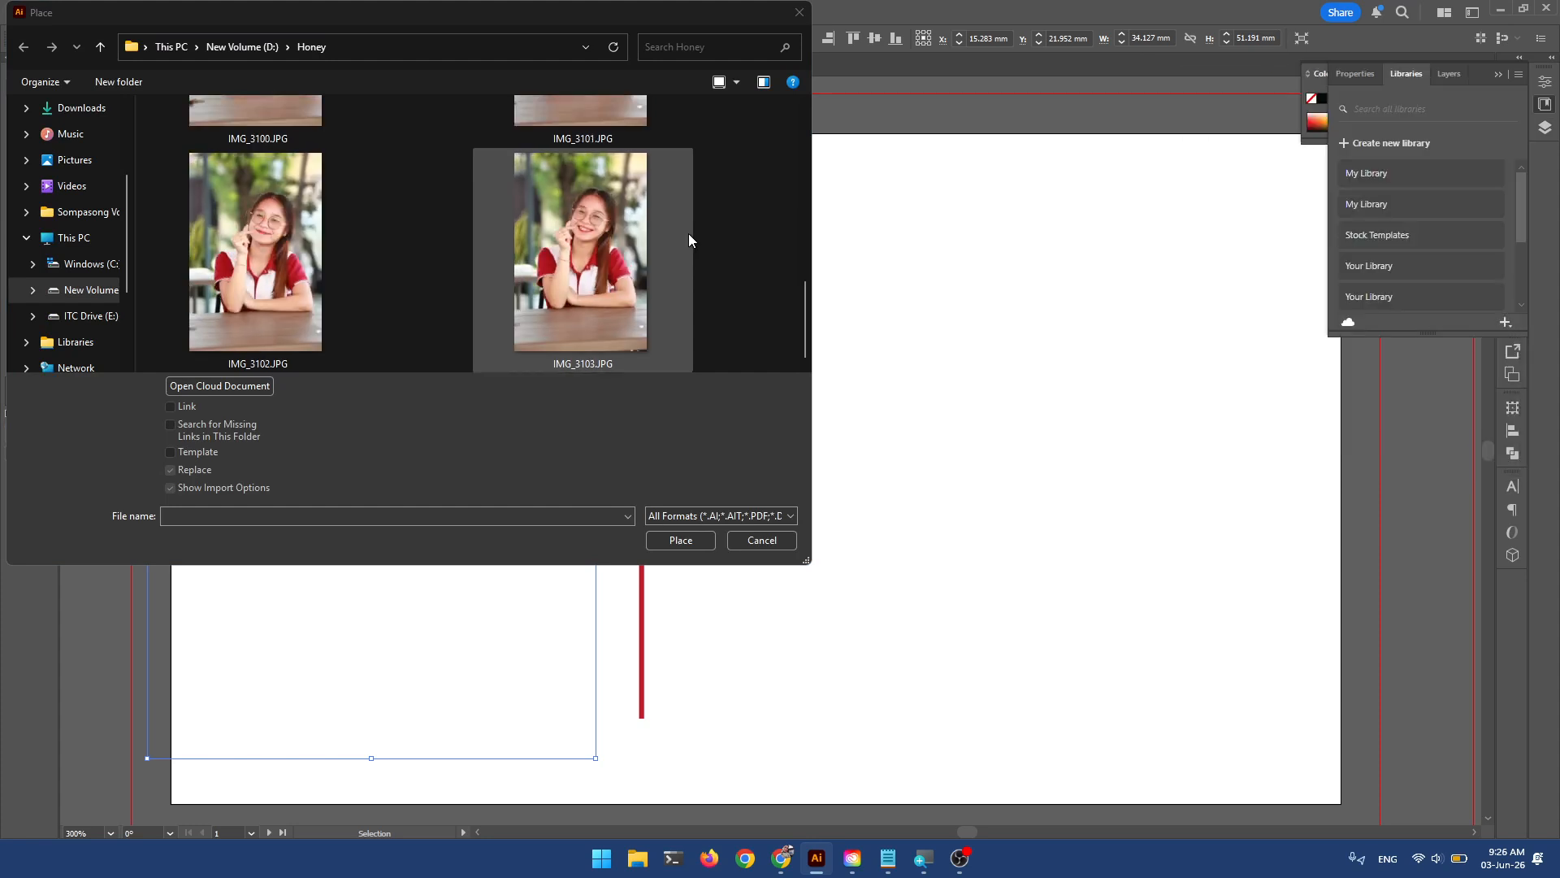
click(616, 245)
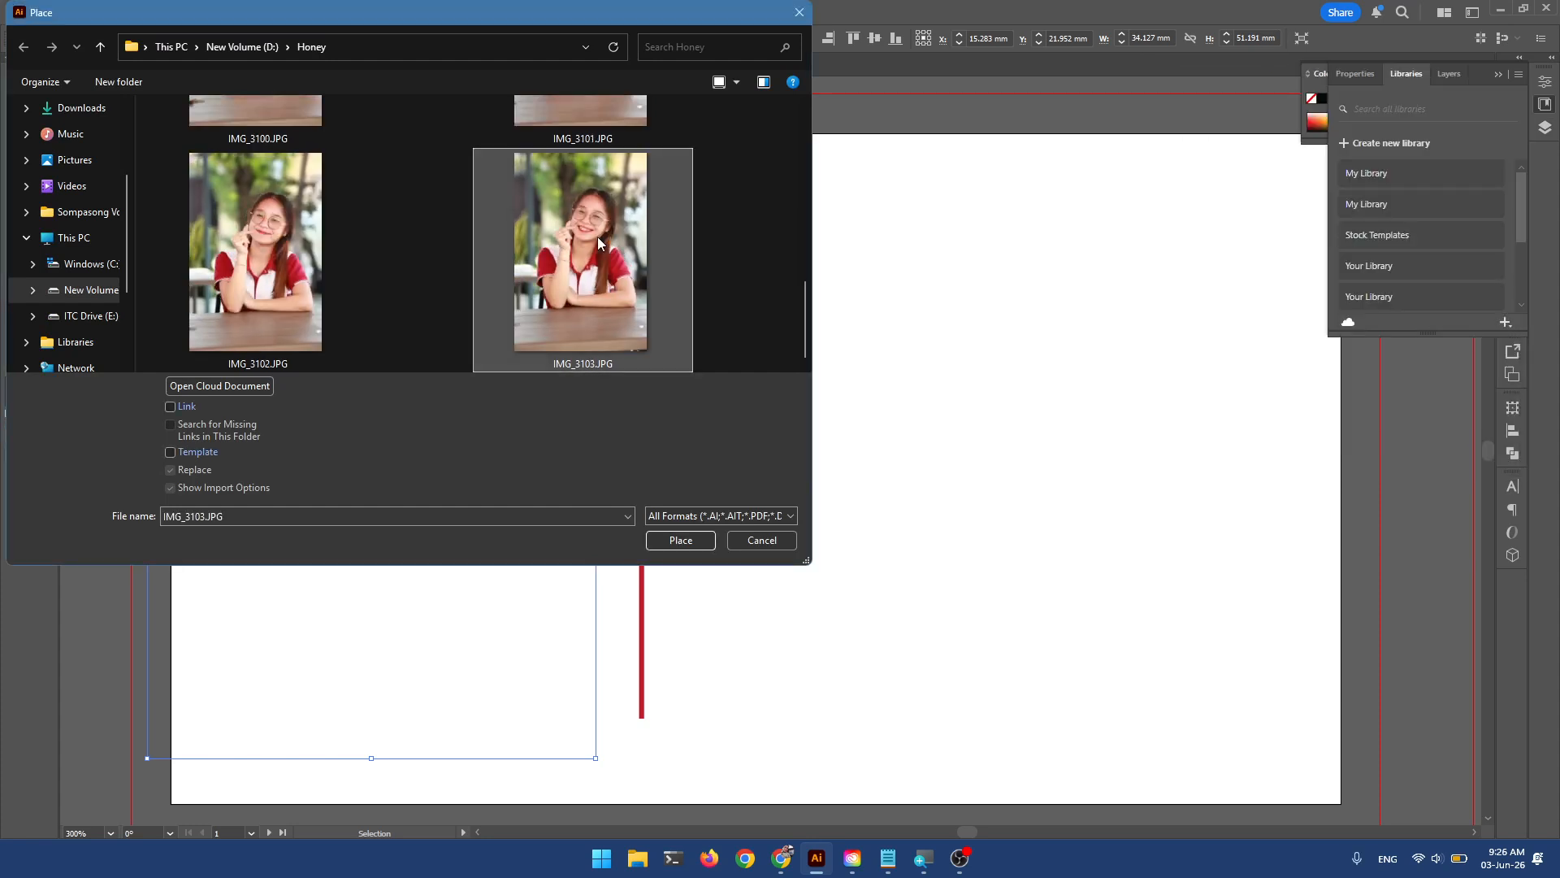
double_click(598, 237)
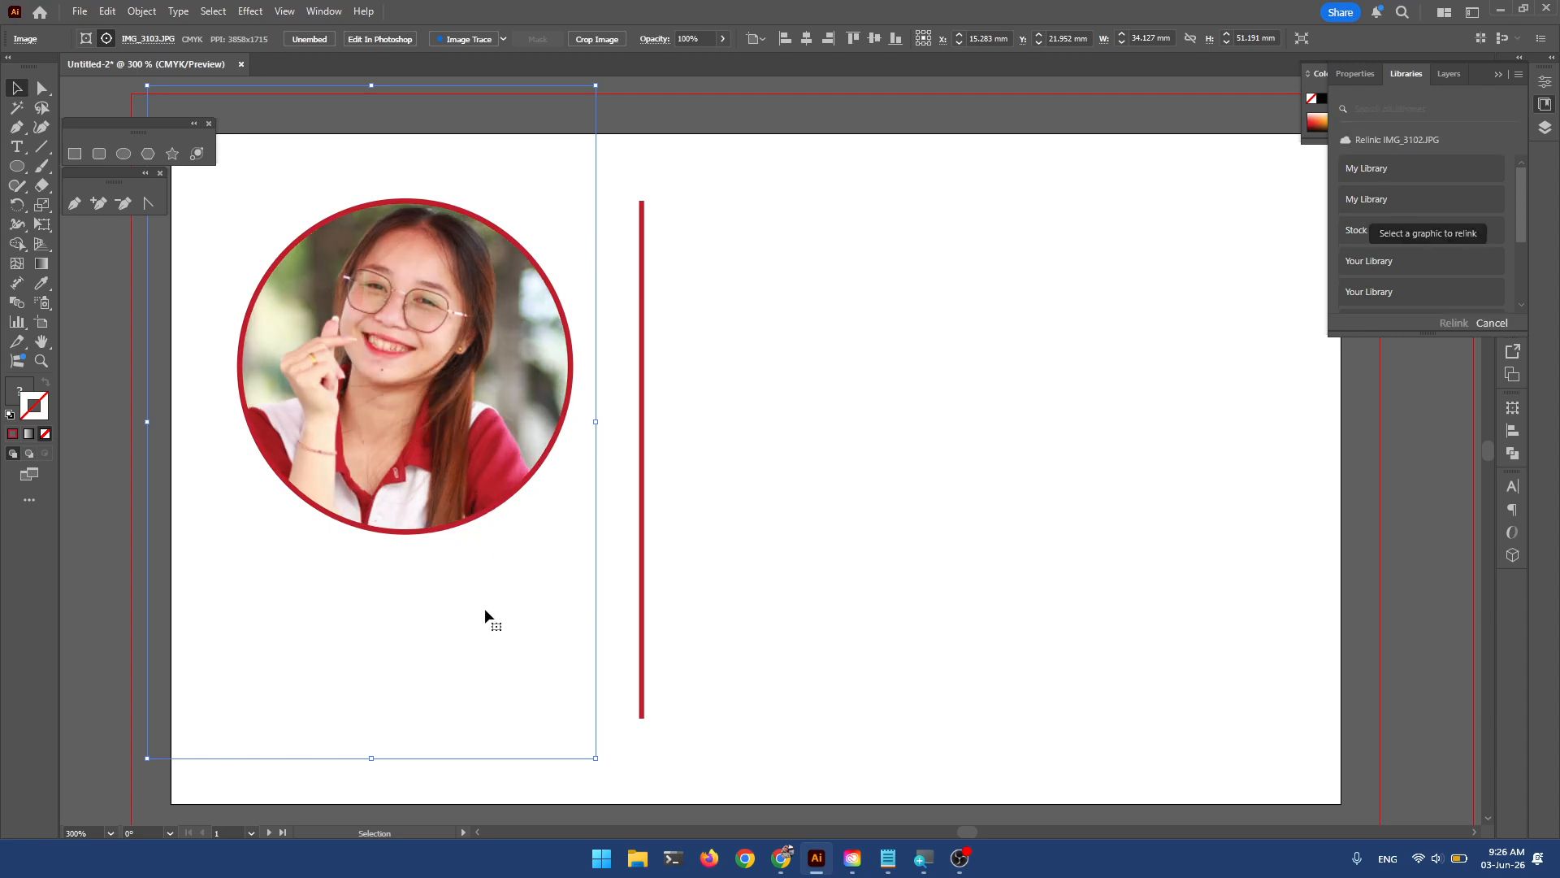
Relink back to IMG_3102.JPG and reposition it within the circle.
click(148, 42)
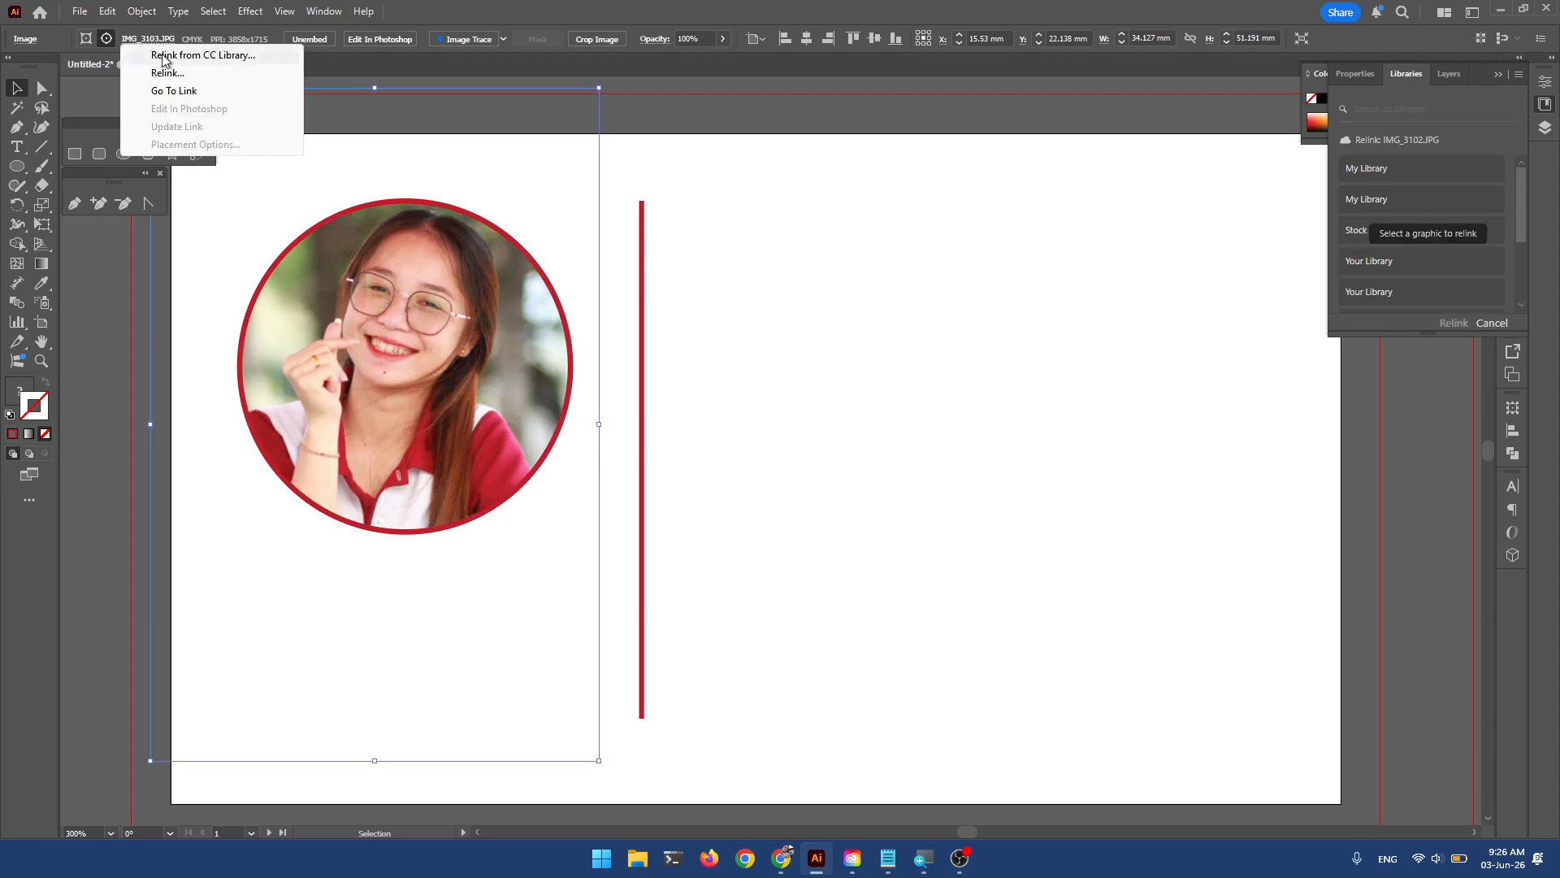
click(179, 91)
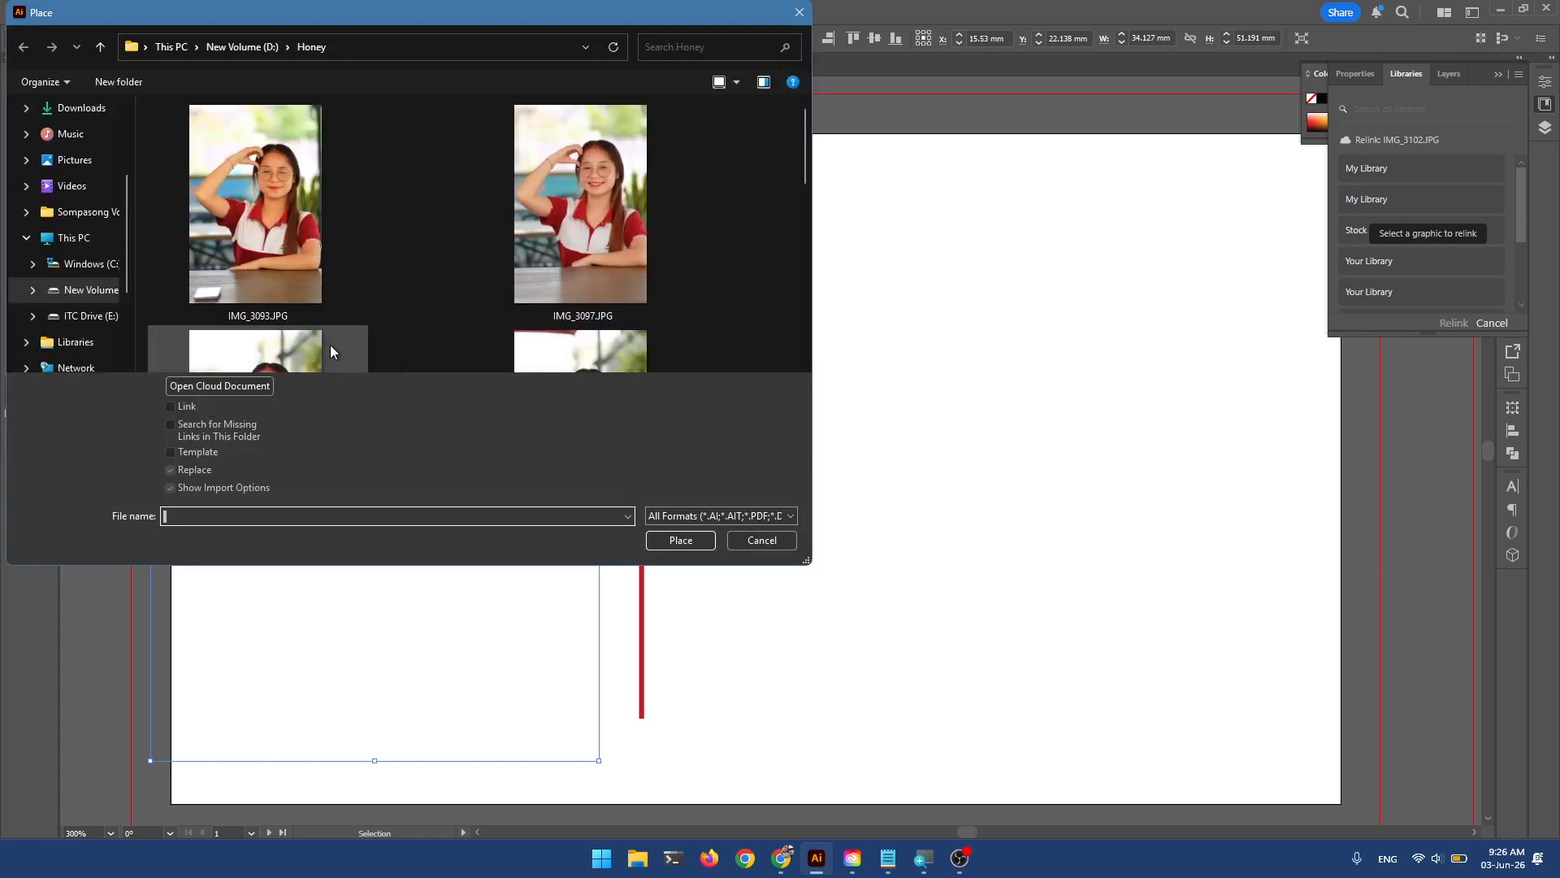
scroll(382, 286, down, 5)
double_click(281, 299)
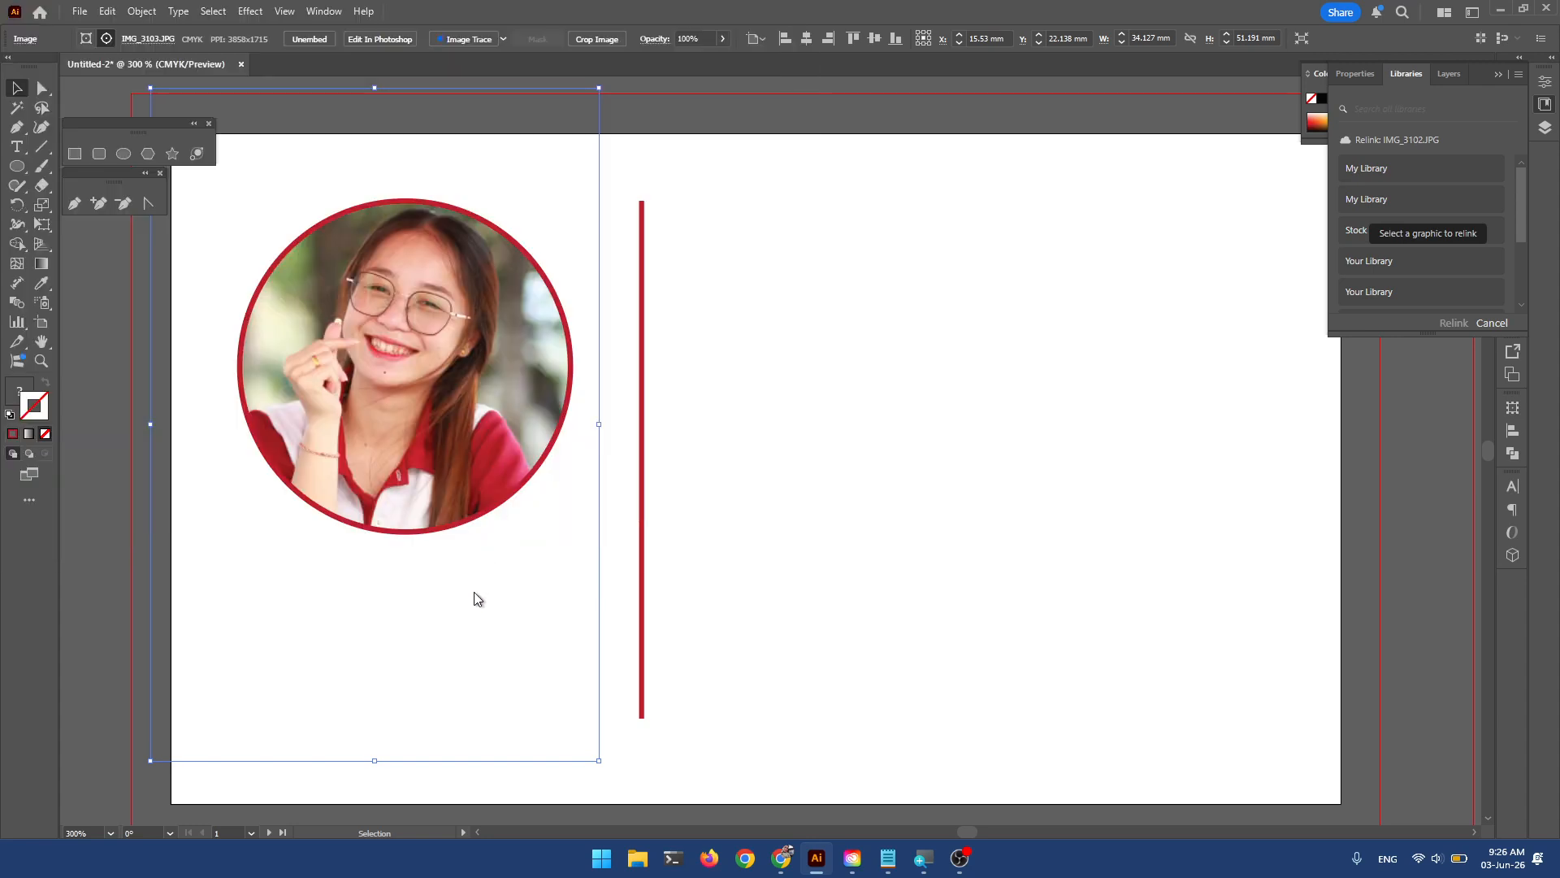
drag(465, 589, 458, 583)
click(747, 460)
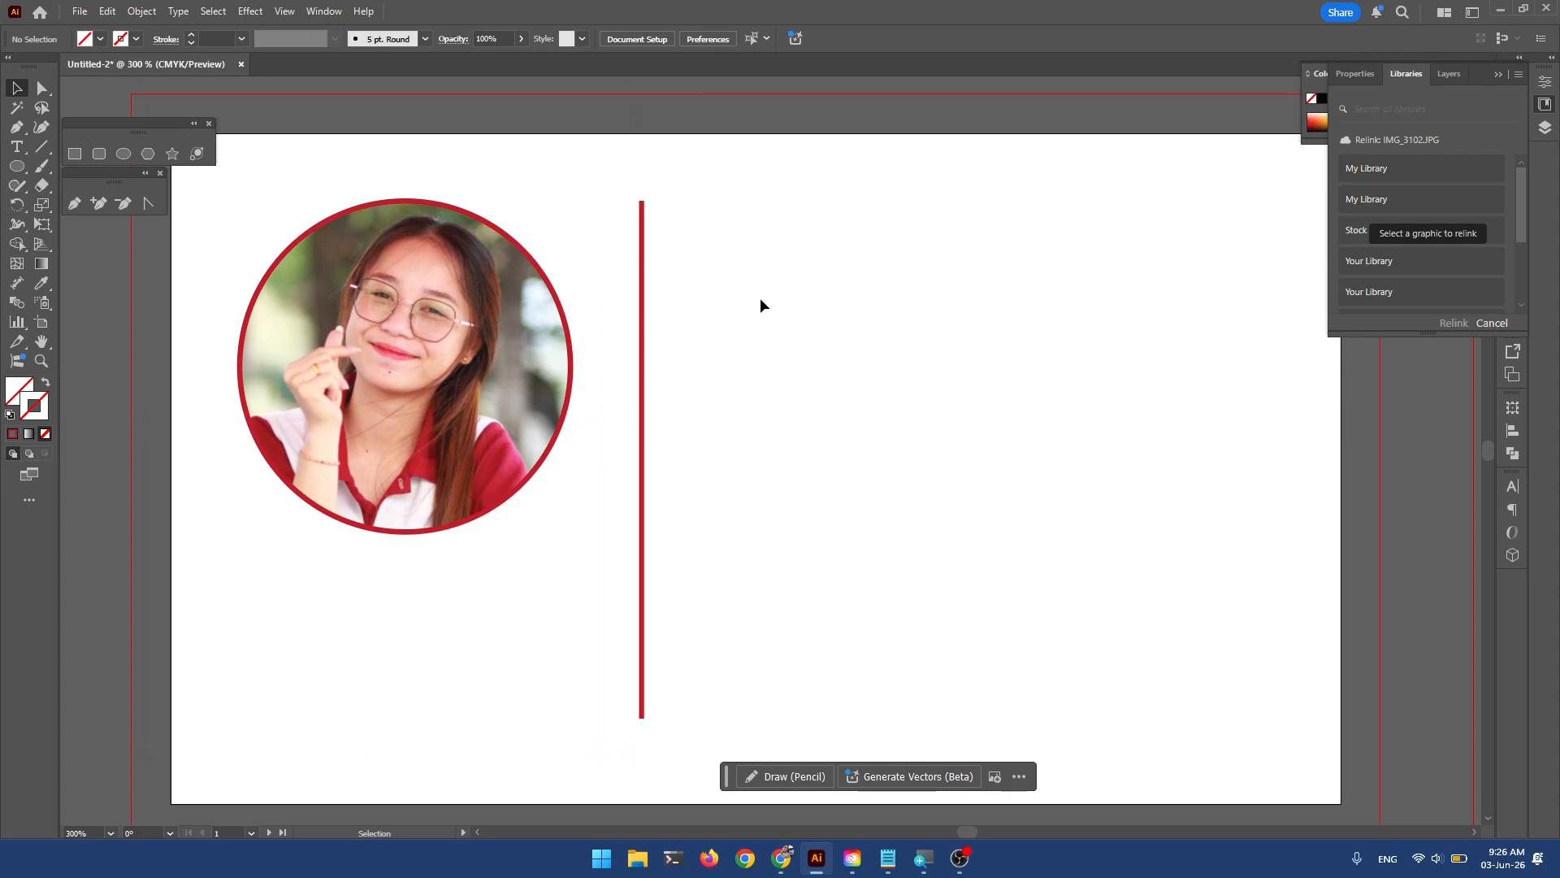
click(1545, 105)
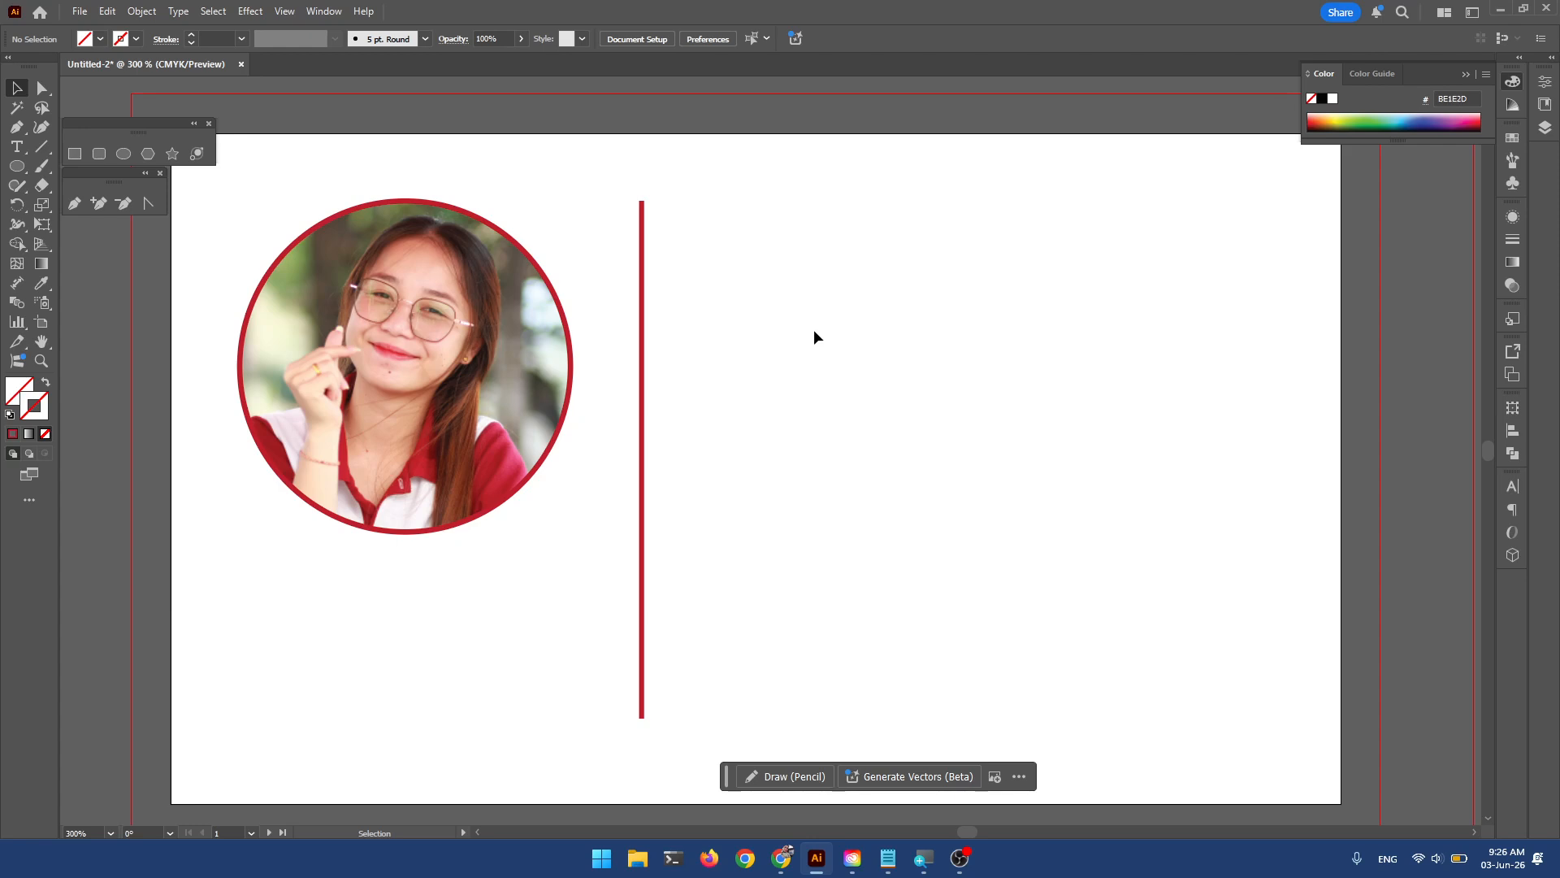
key(space)
drag(897, 427, 888, 390)
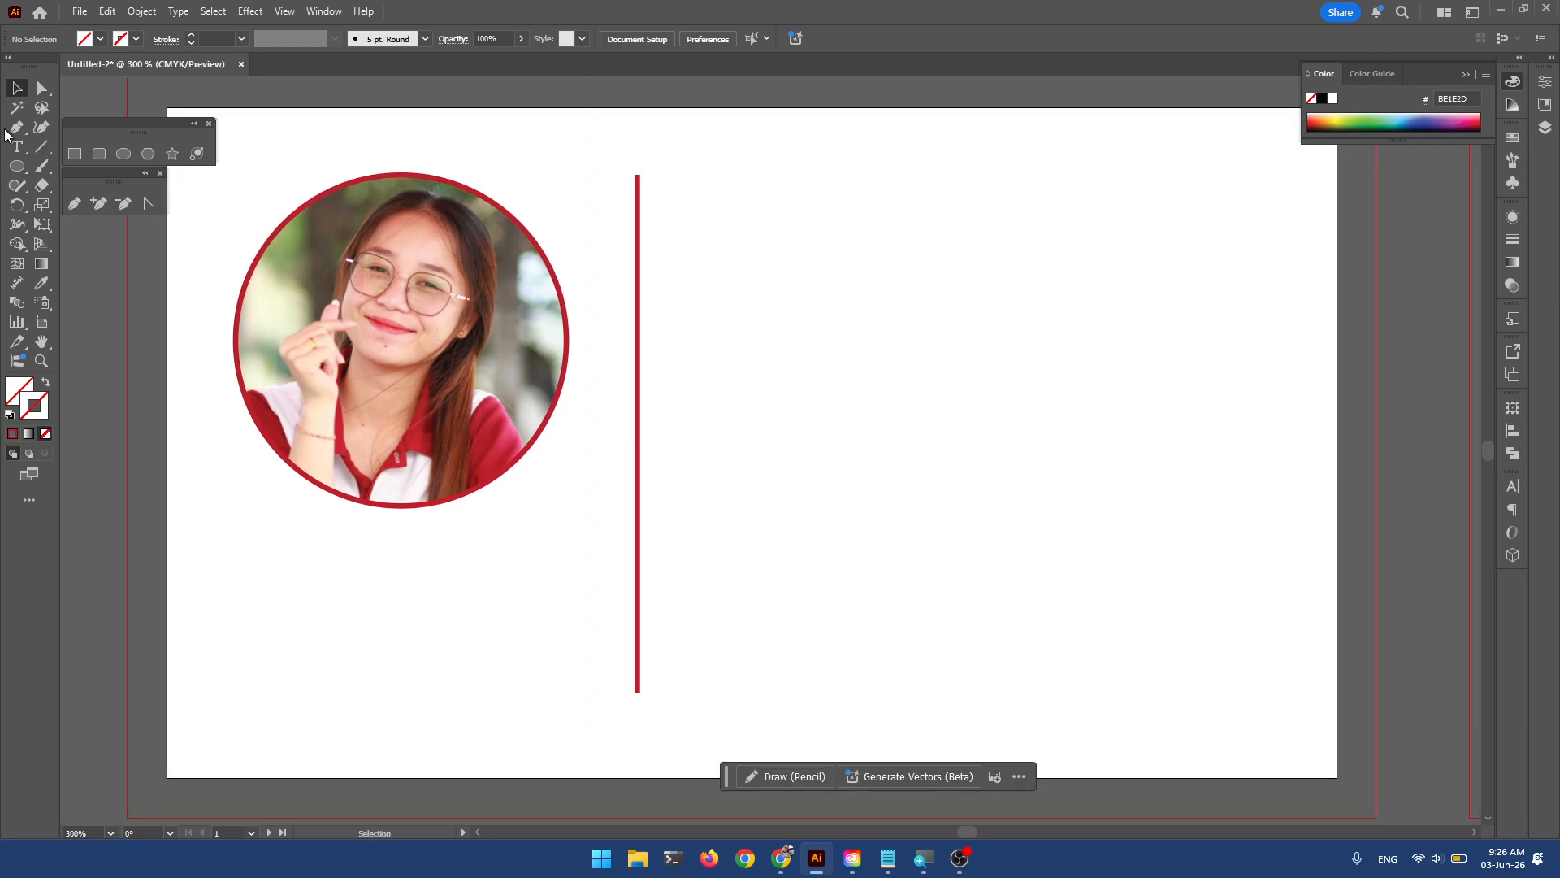
Start a text object right of the red divider and set its font to Nuanta Bold.
click(18, 151)
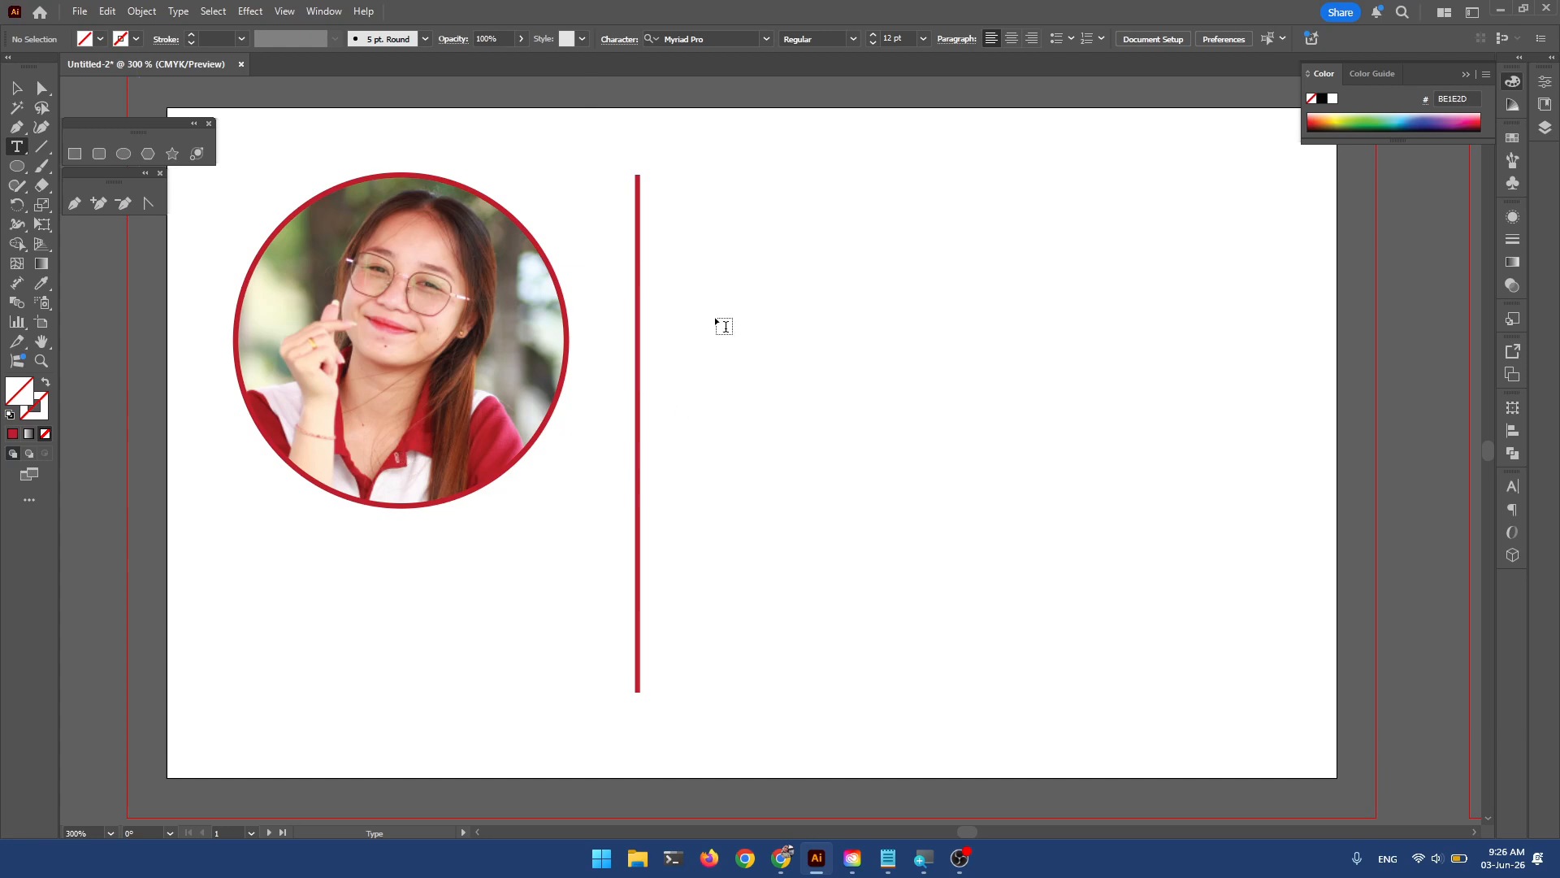
drag(700, 200, 700, 200)
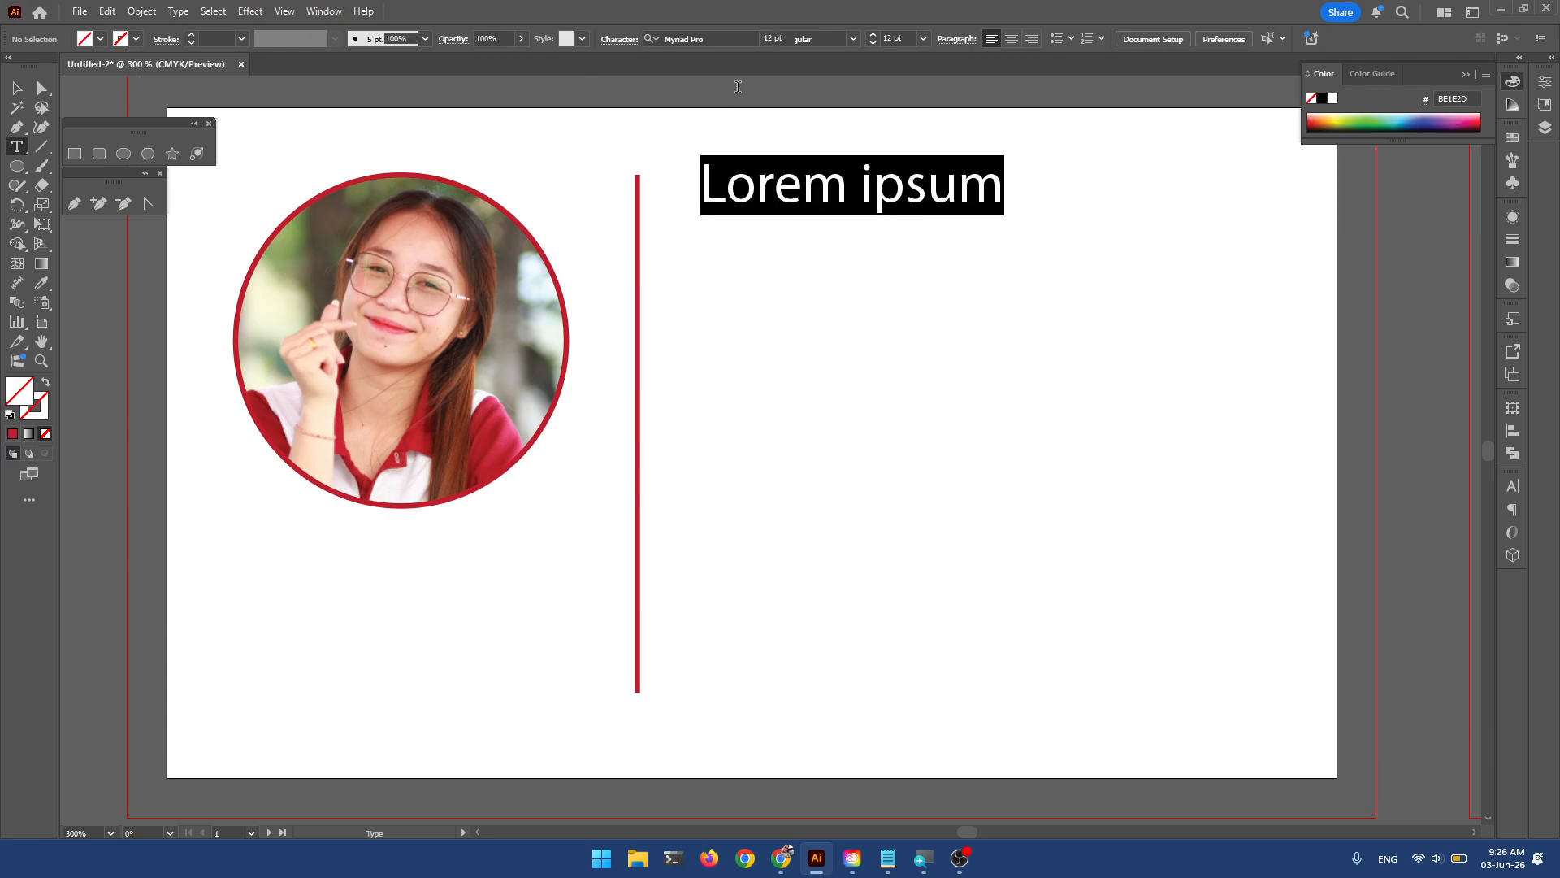
click(764, 39)
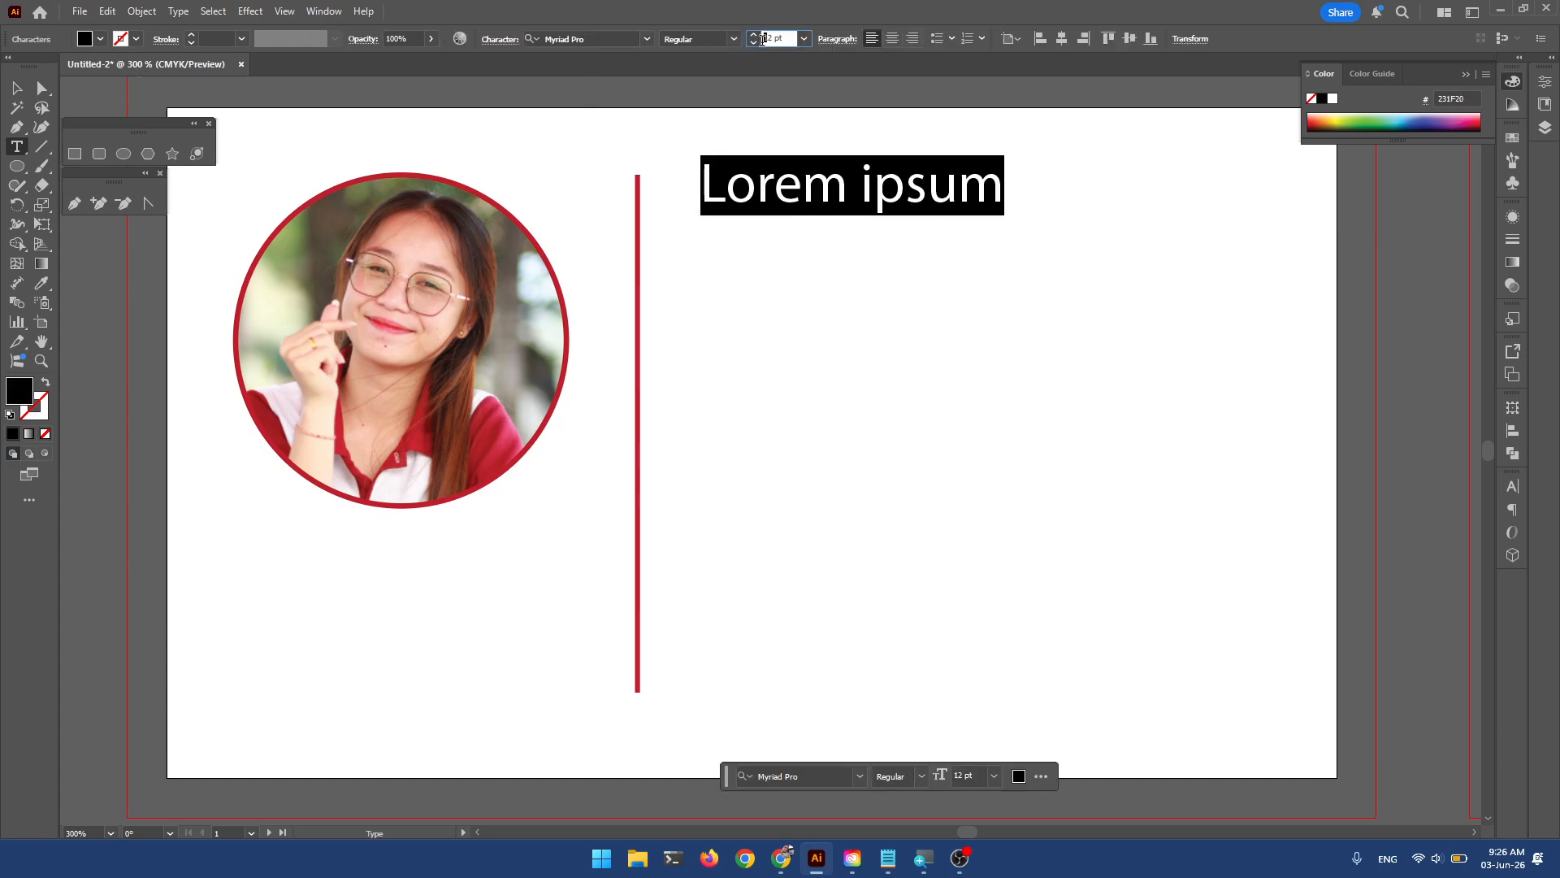
click(649, 40)
click(647, 40)
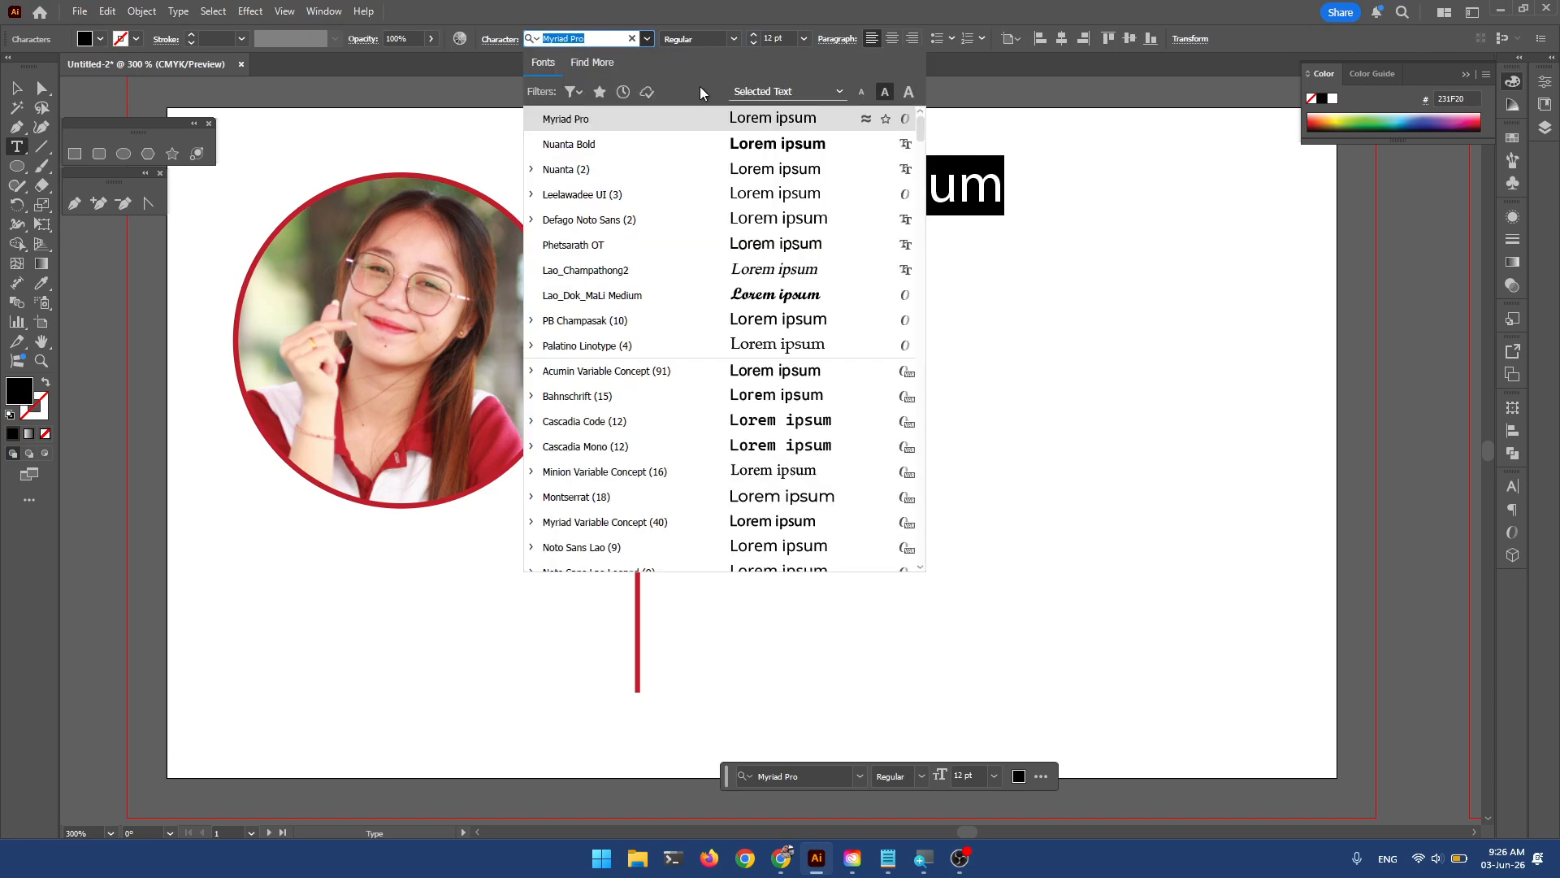
click(593, 144)
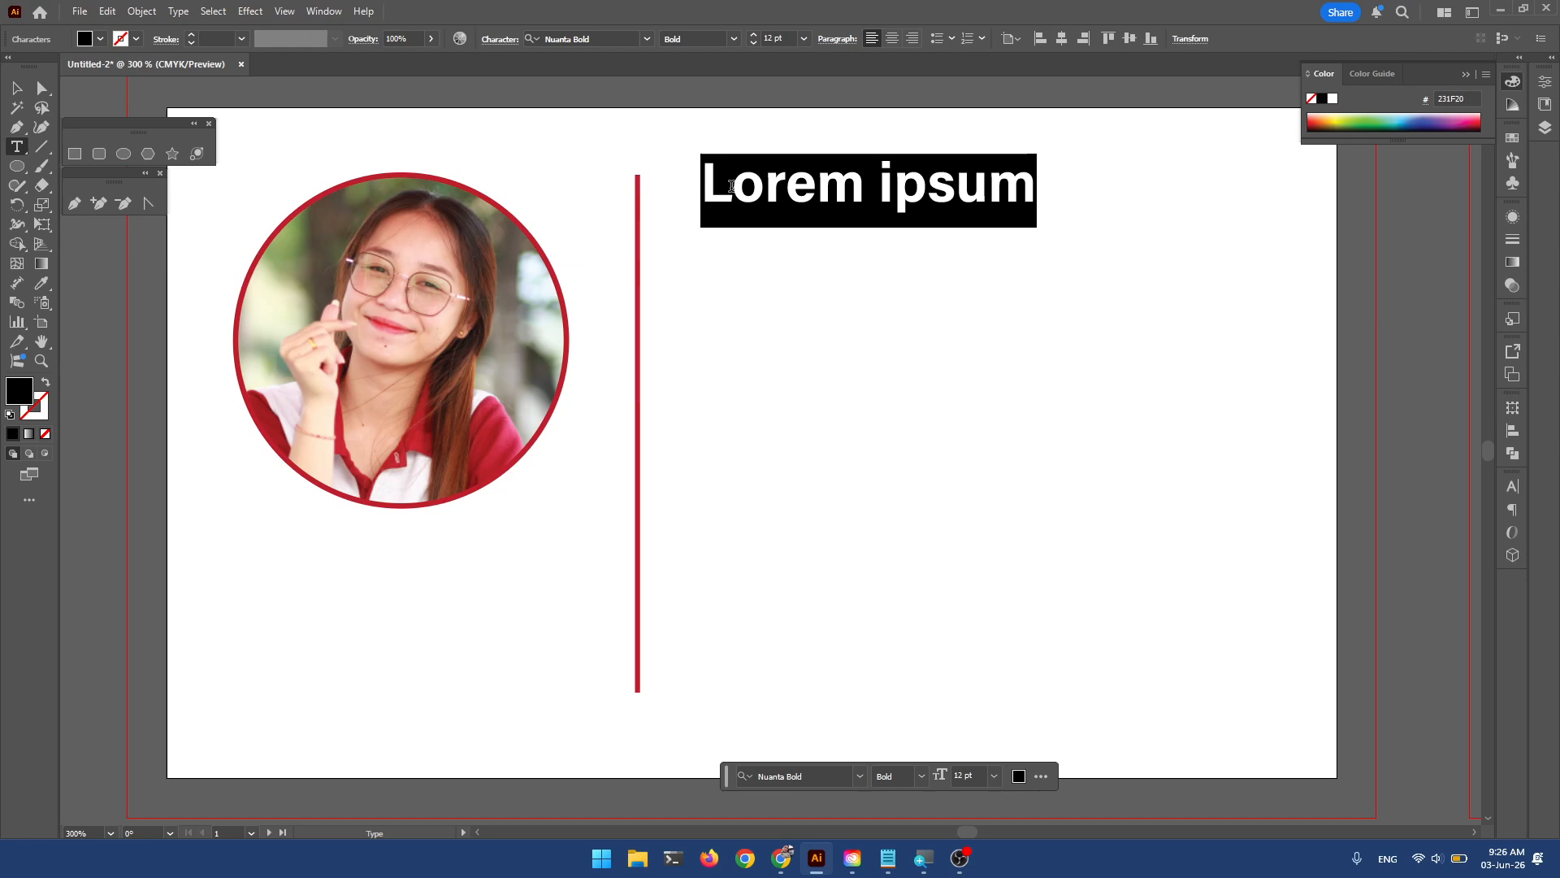
Switch the keyboard to Lao and type the person's name as the headline.
text(i)
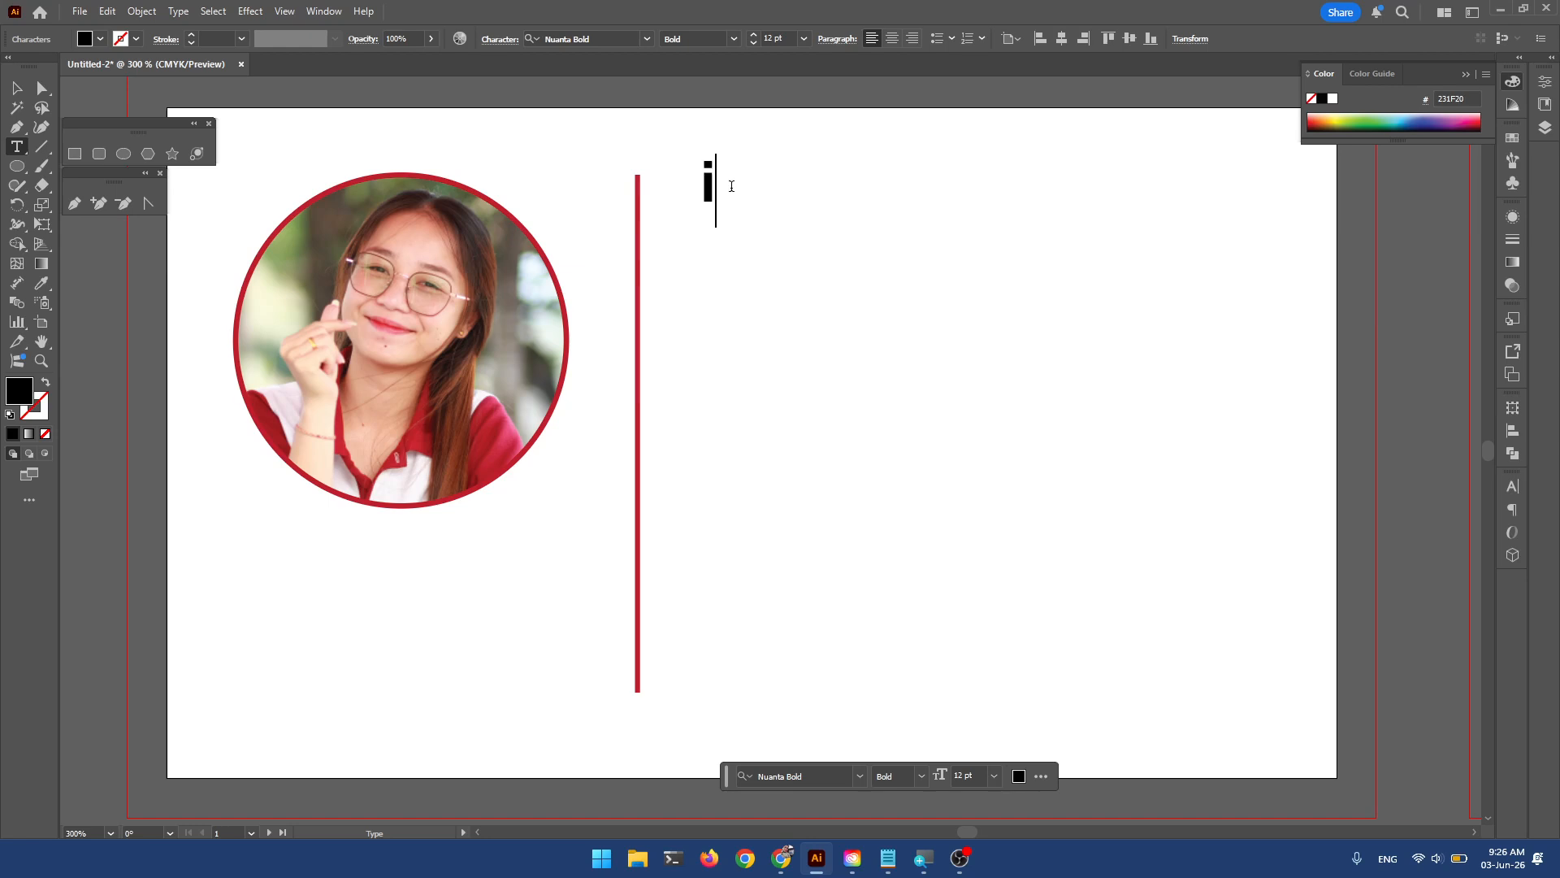
key(BackSpace)
key(super+space)
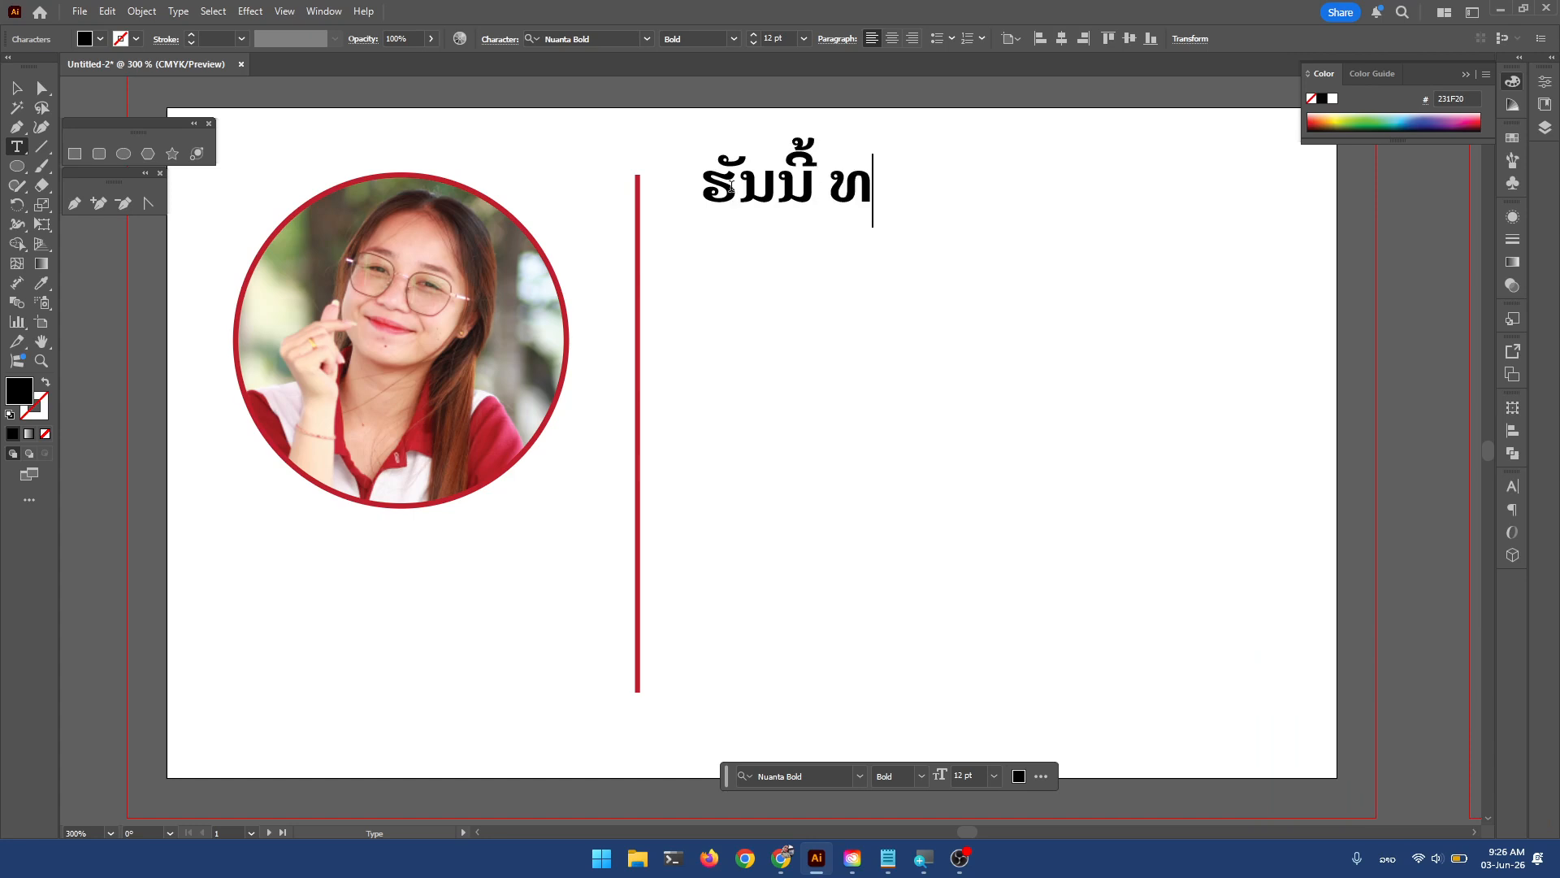
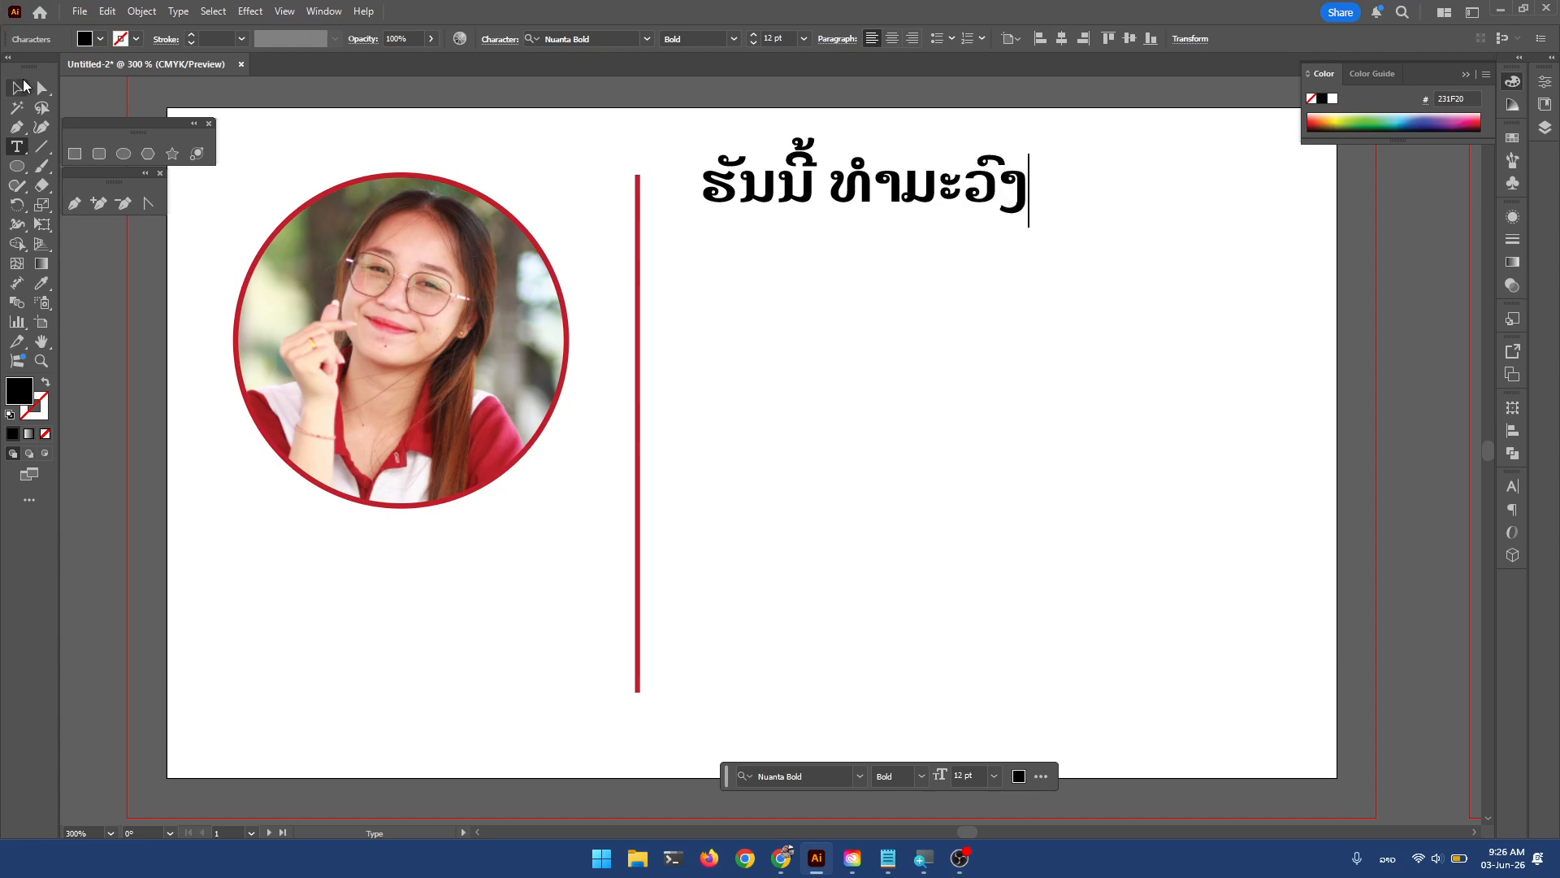
key(Escape)
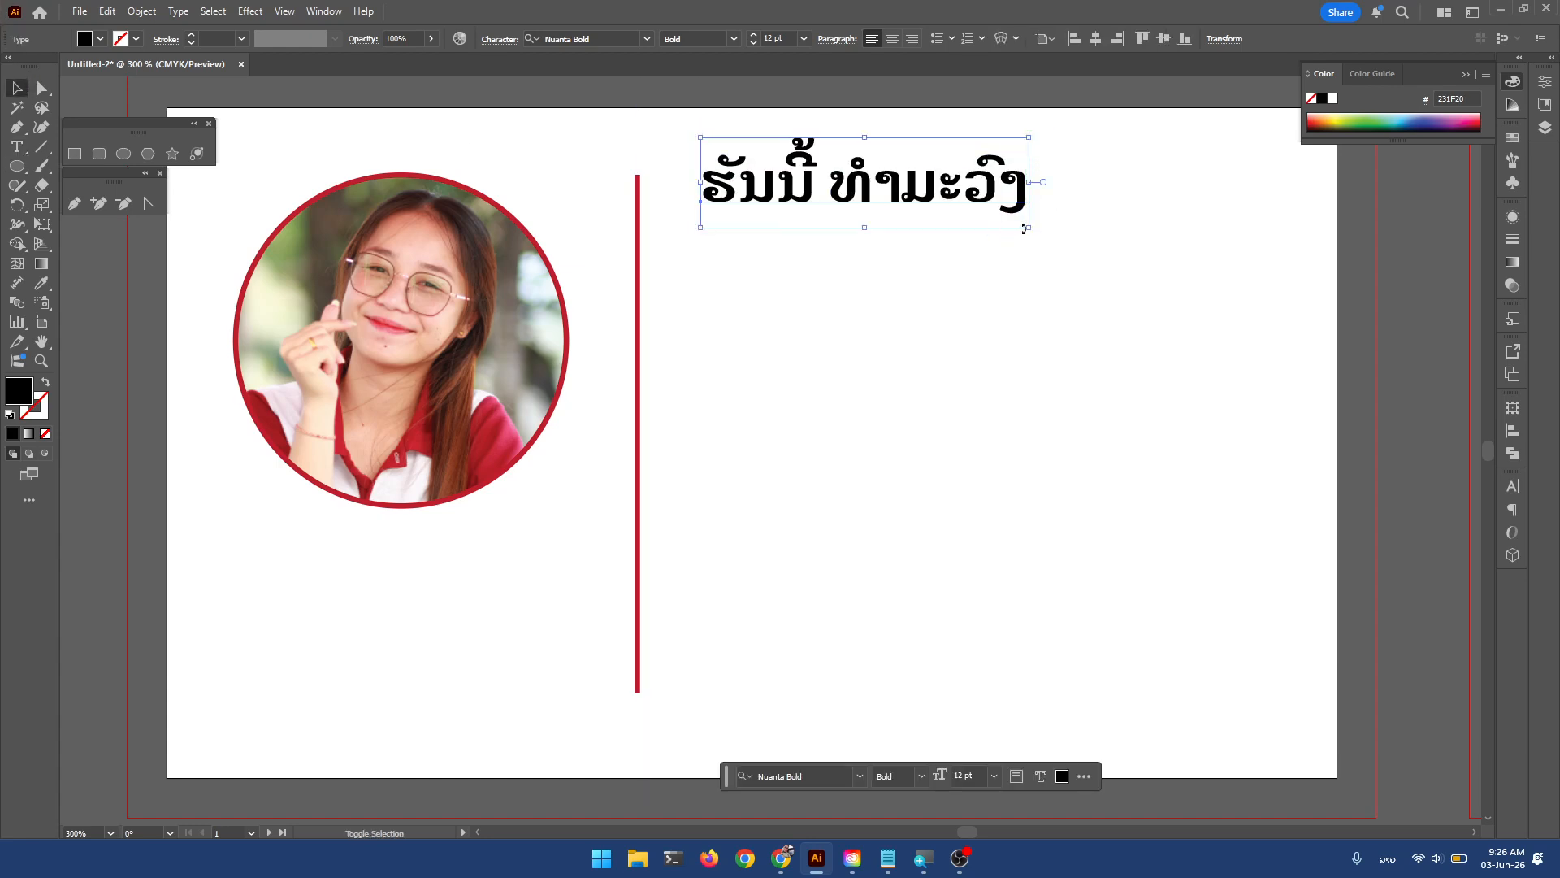
Enlarge the Lao name to 17.962 pt and nudge it into place beside the divider.
drag(1029, 227, 1121, 272)
drag(1070, 181, 1061, 216)
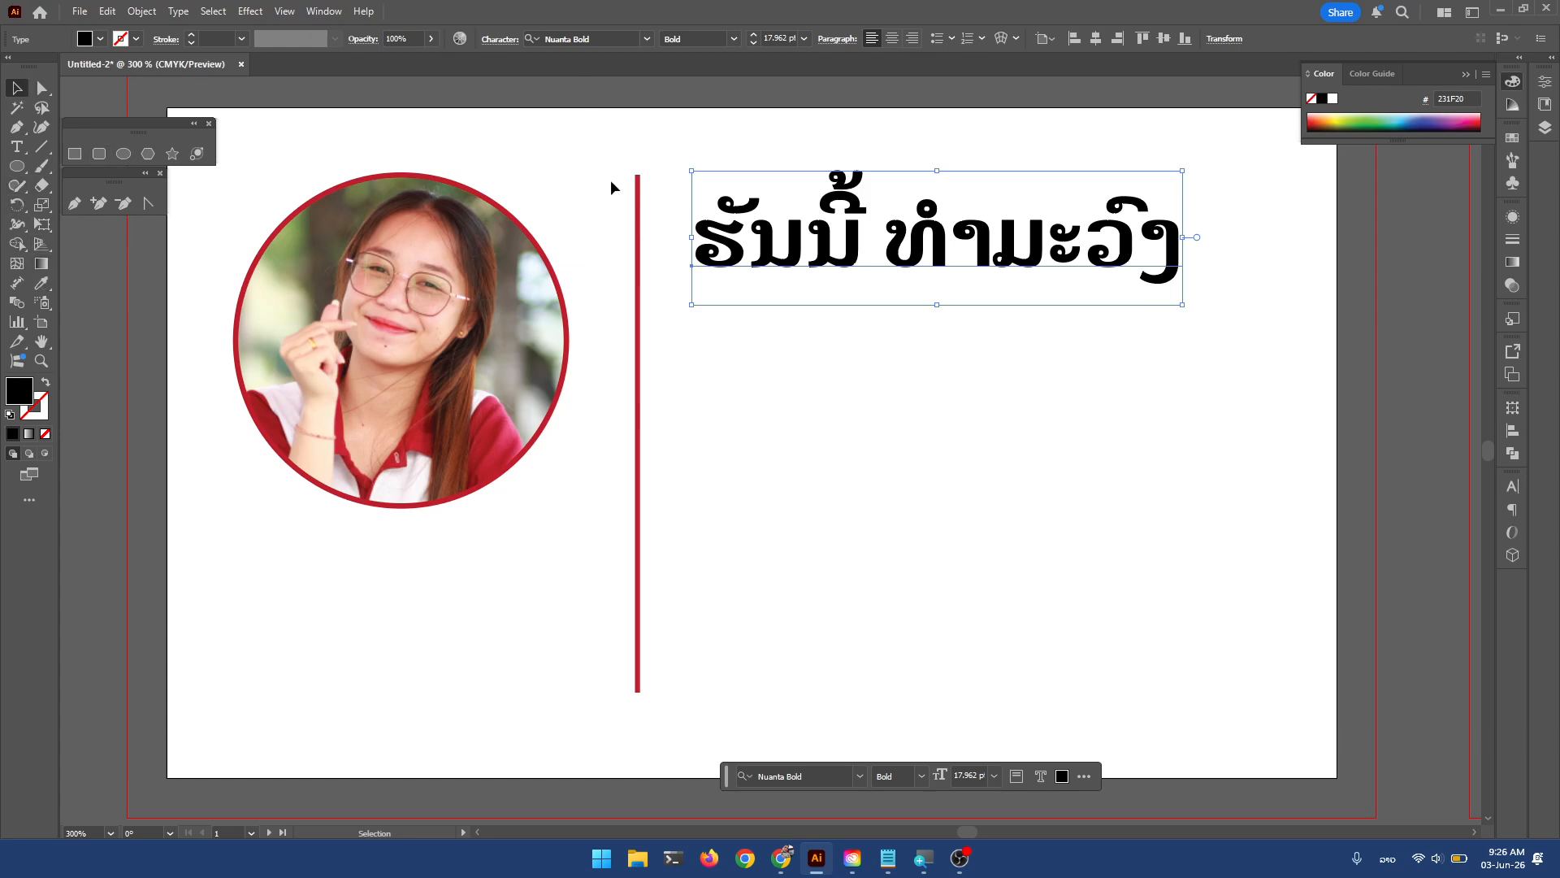
click(639, 199)
Fill the Lao name headline with the dark red BE1E2D swatch.
click(892, 237)
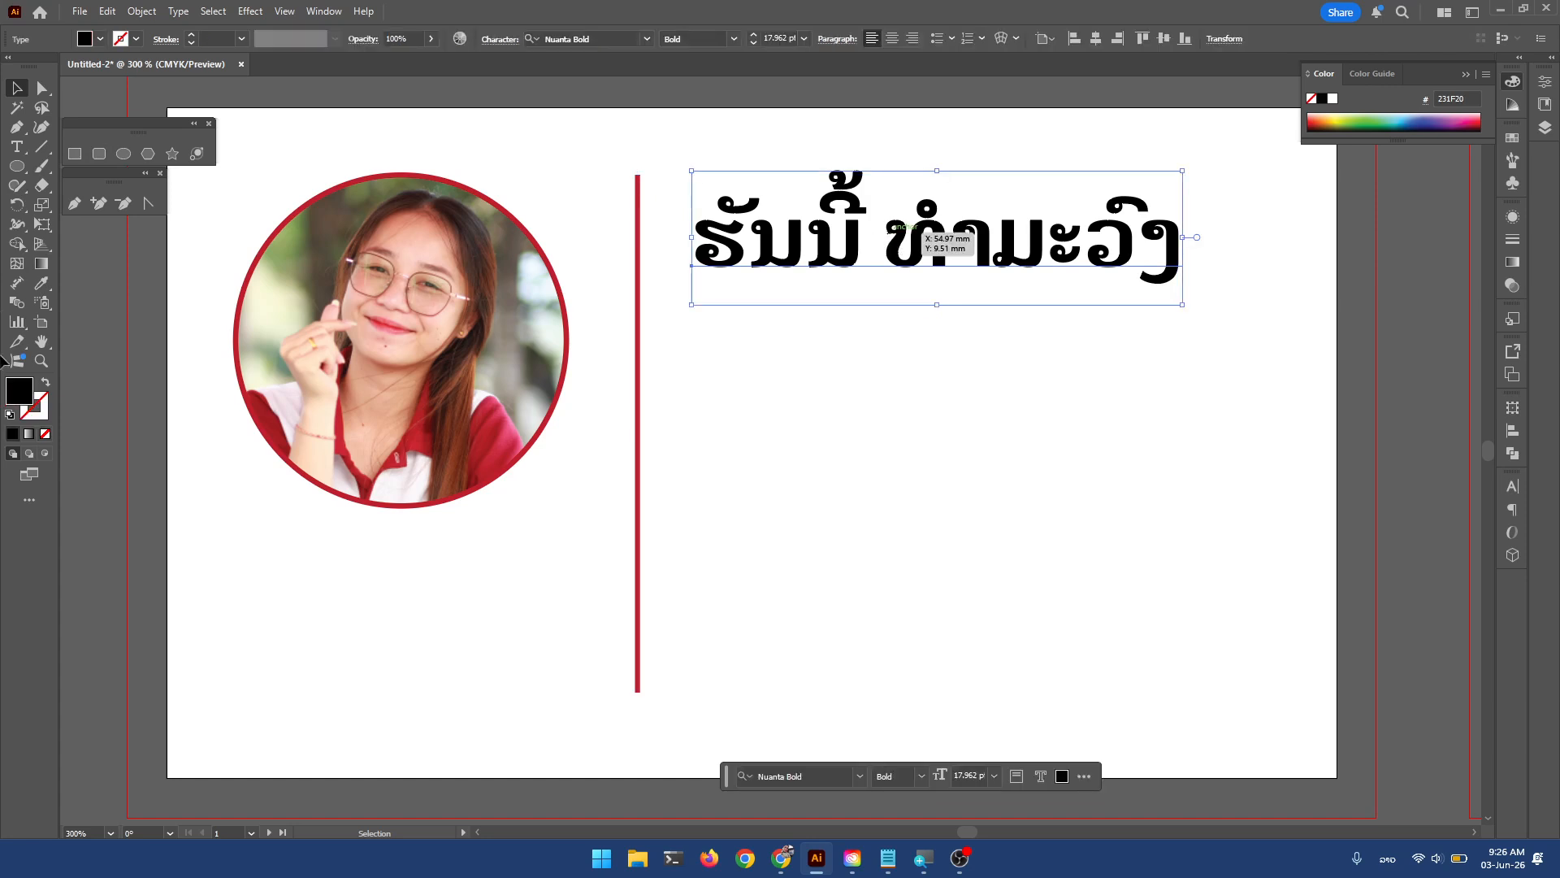
double_click(21, 391)
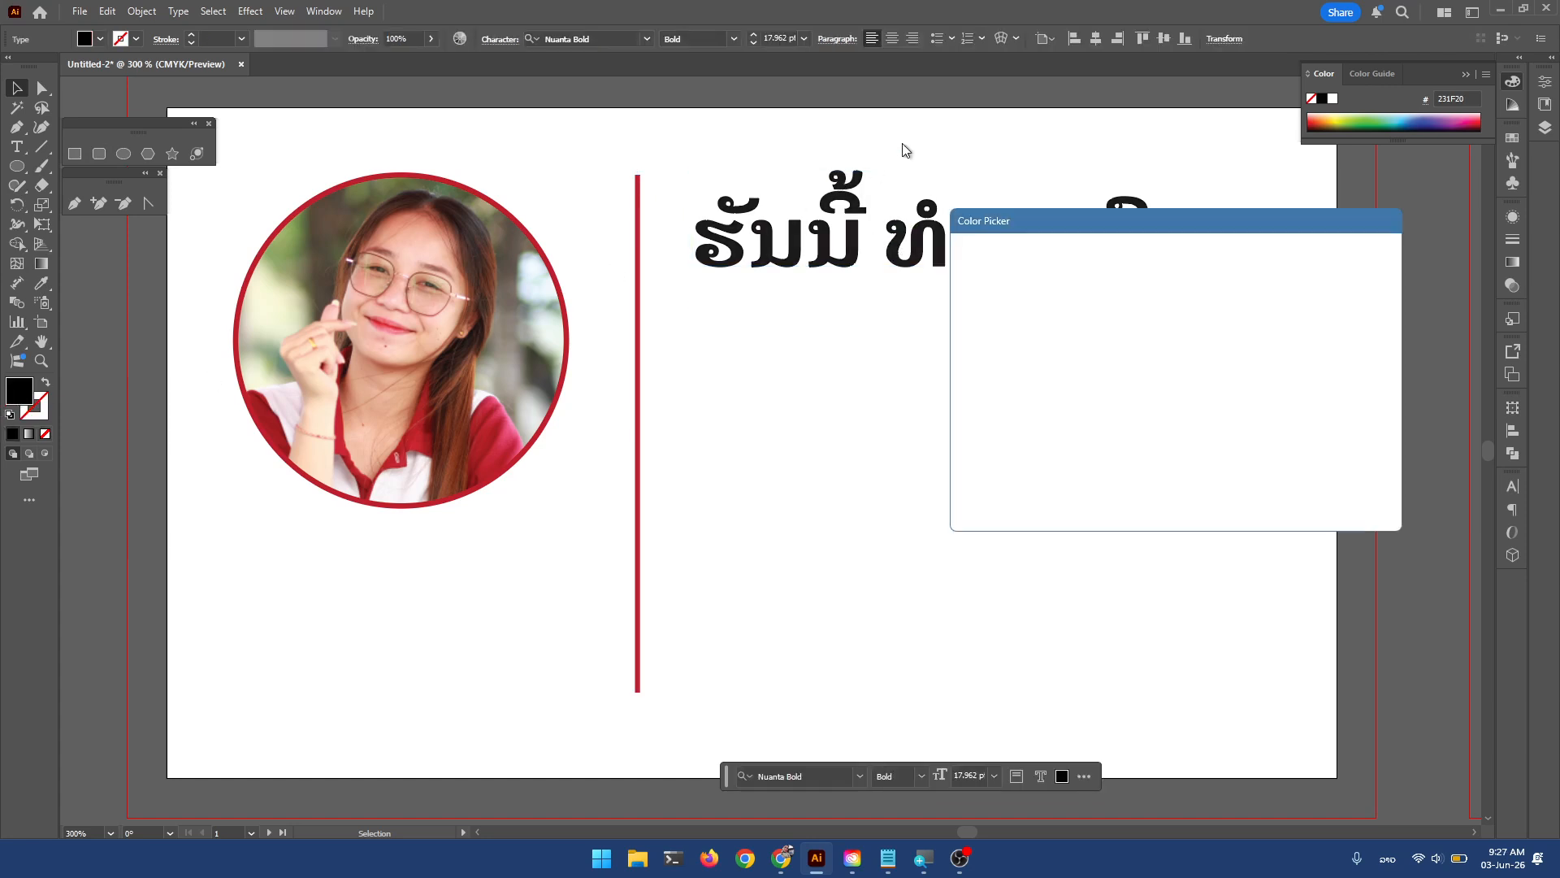
key(Return)
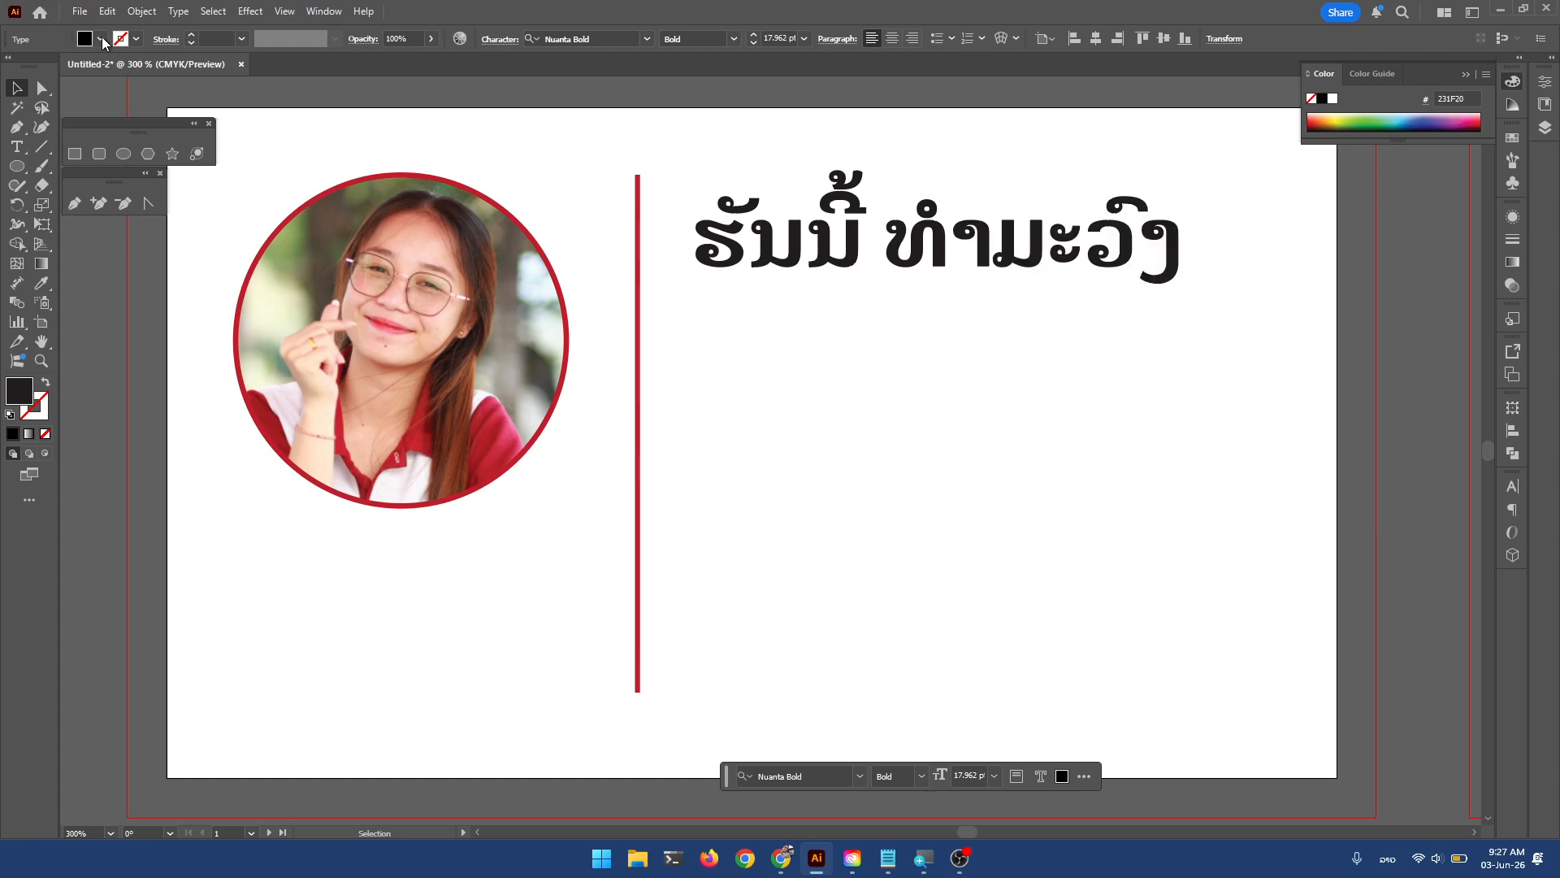
click(100, 39)
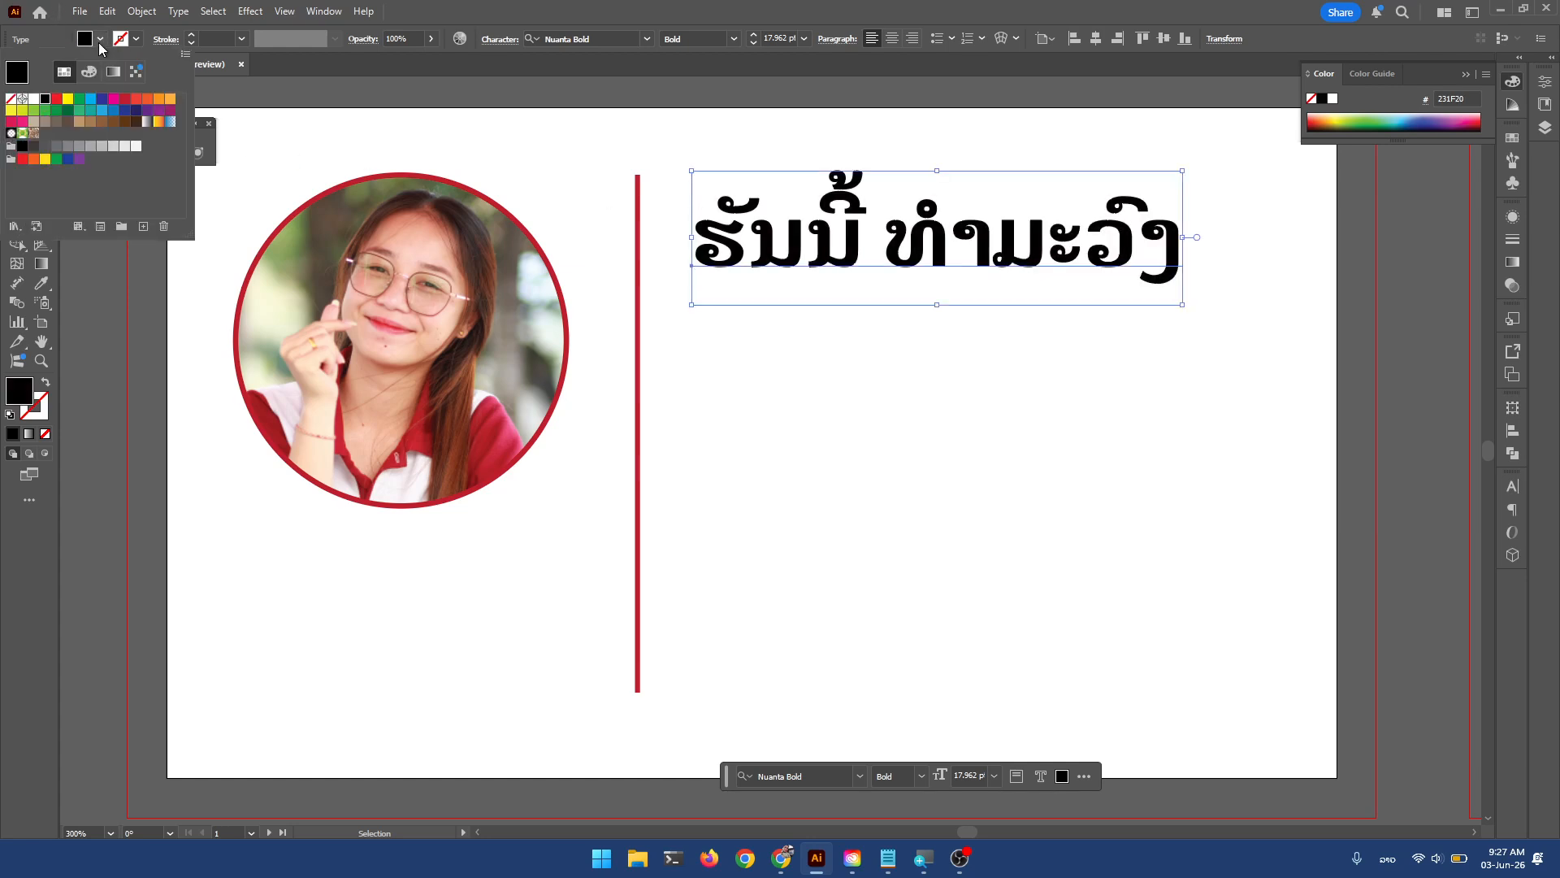
click(124, 101)
click(875, 262)
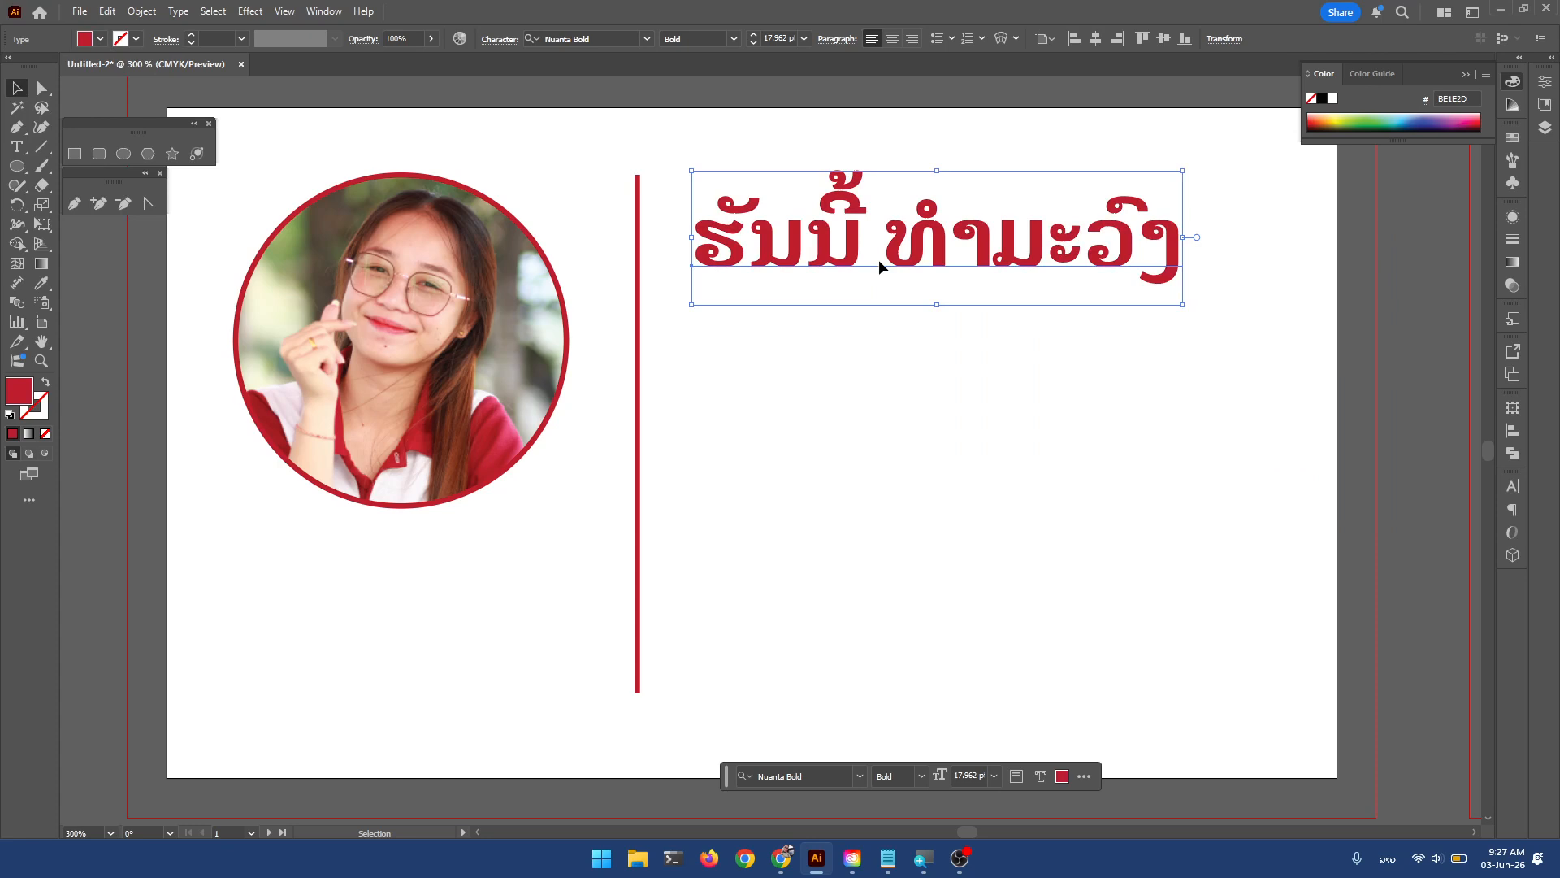
Nudge the headline slightly left and down, then Alt-drag a duplicate directly below it.
drag(879, 265, 856, 266)
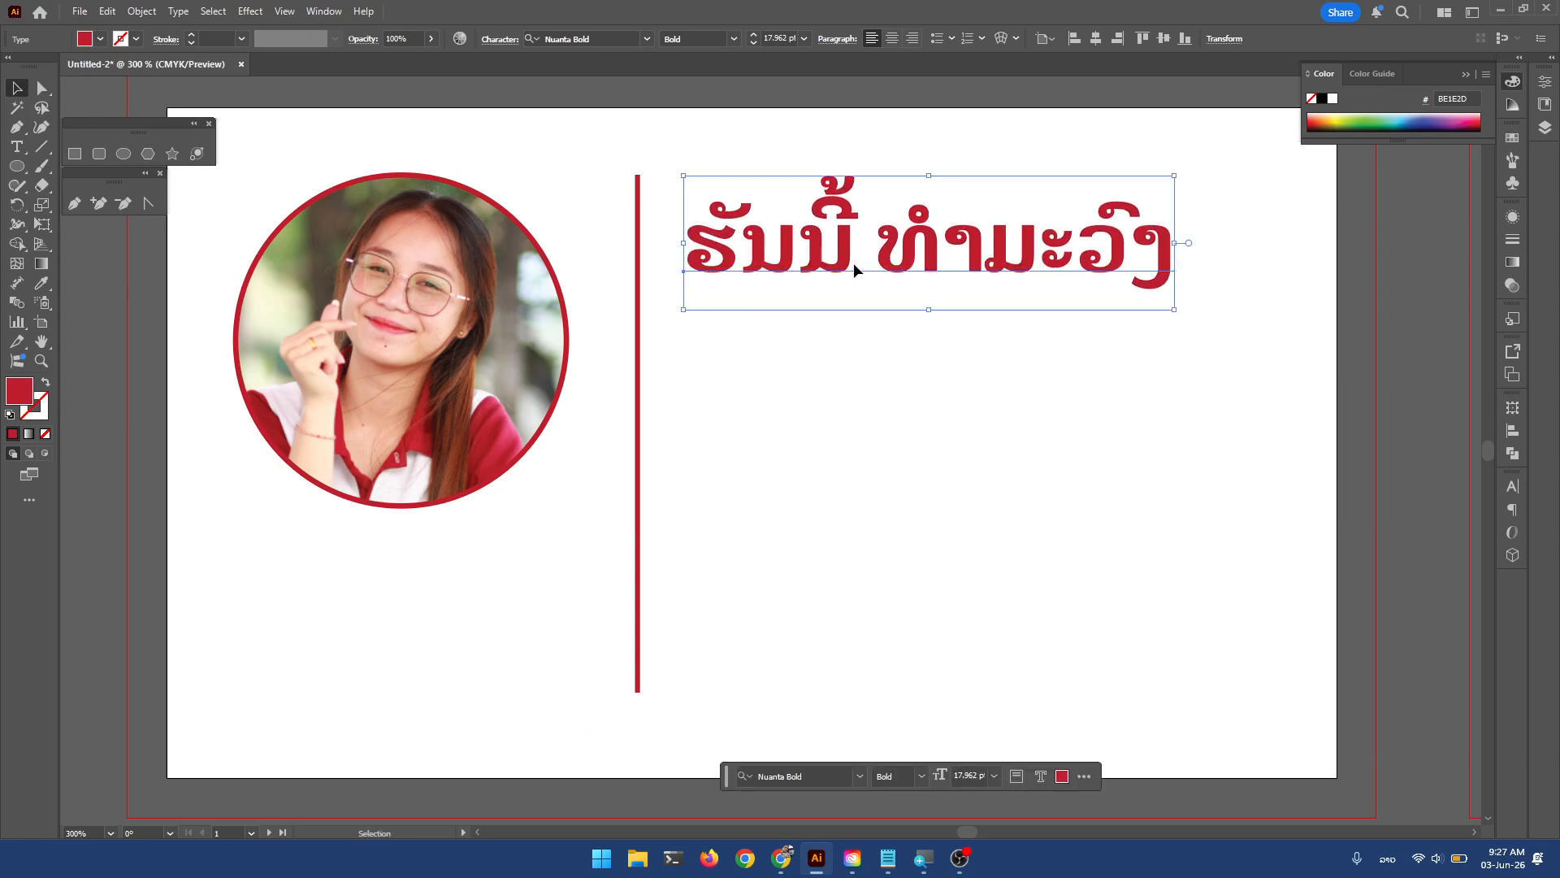
click(864, 362)
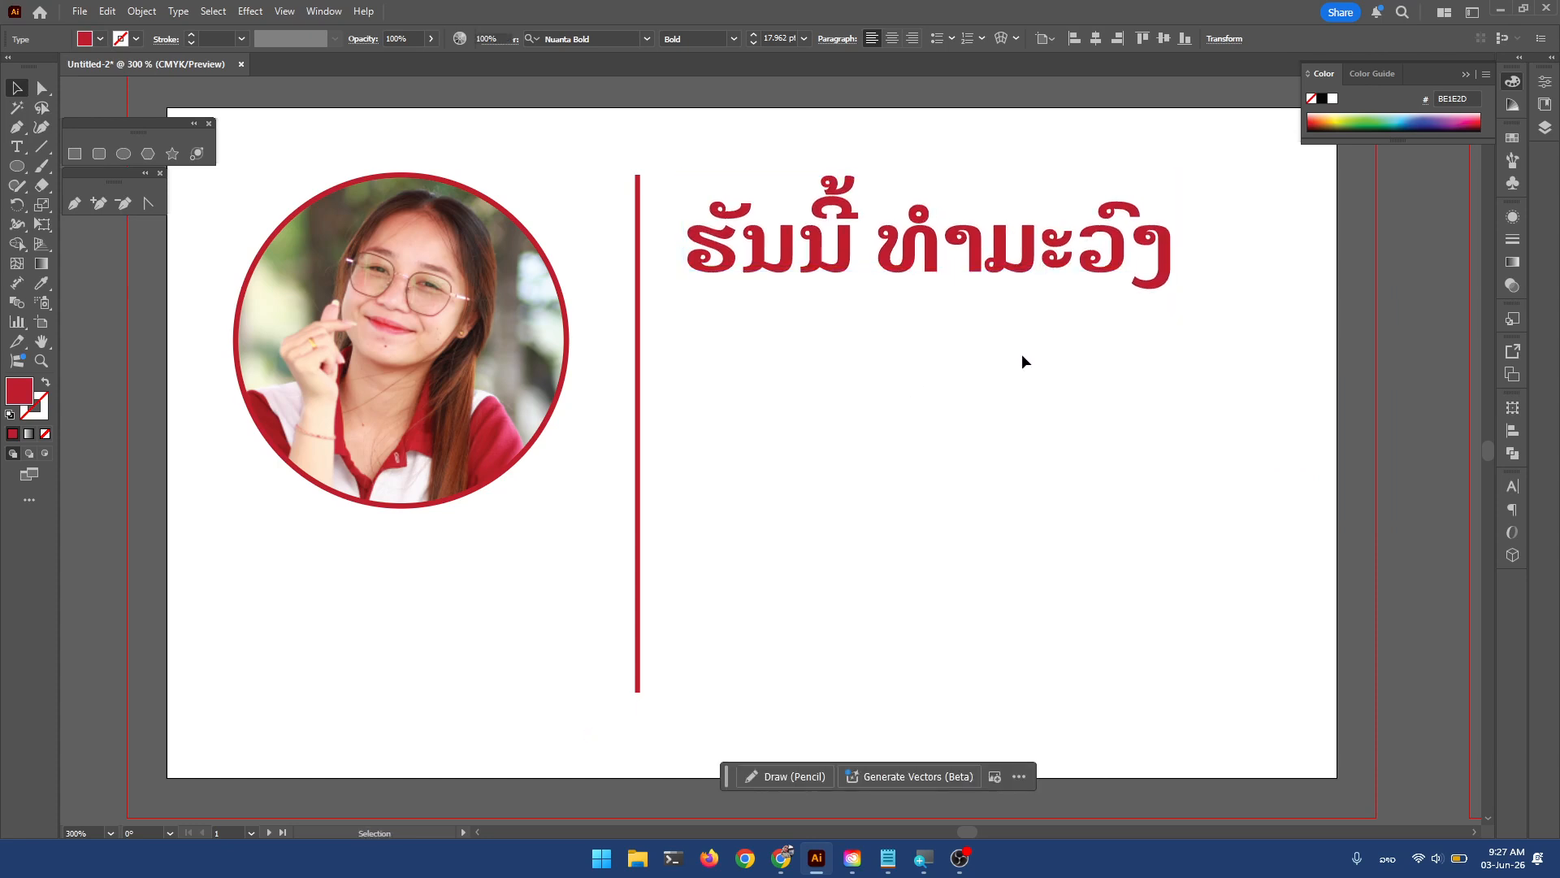
click(825, 243)
click(866, 398)
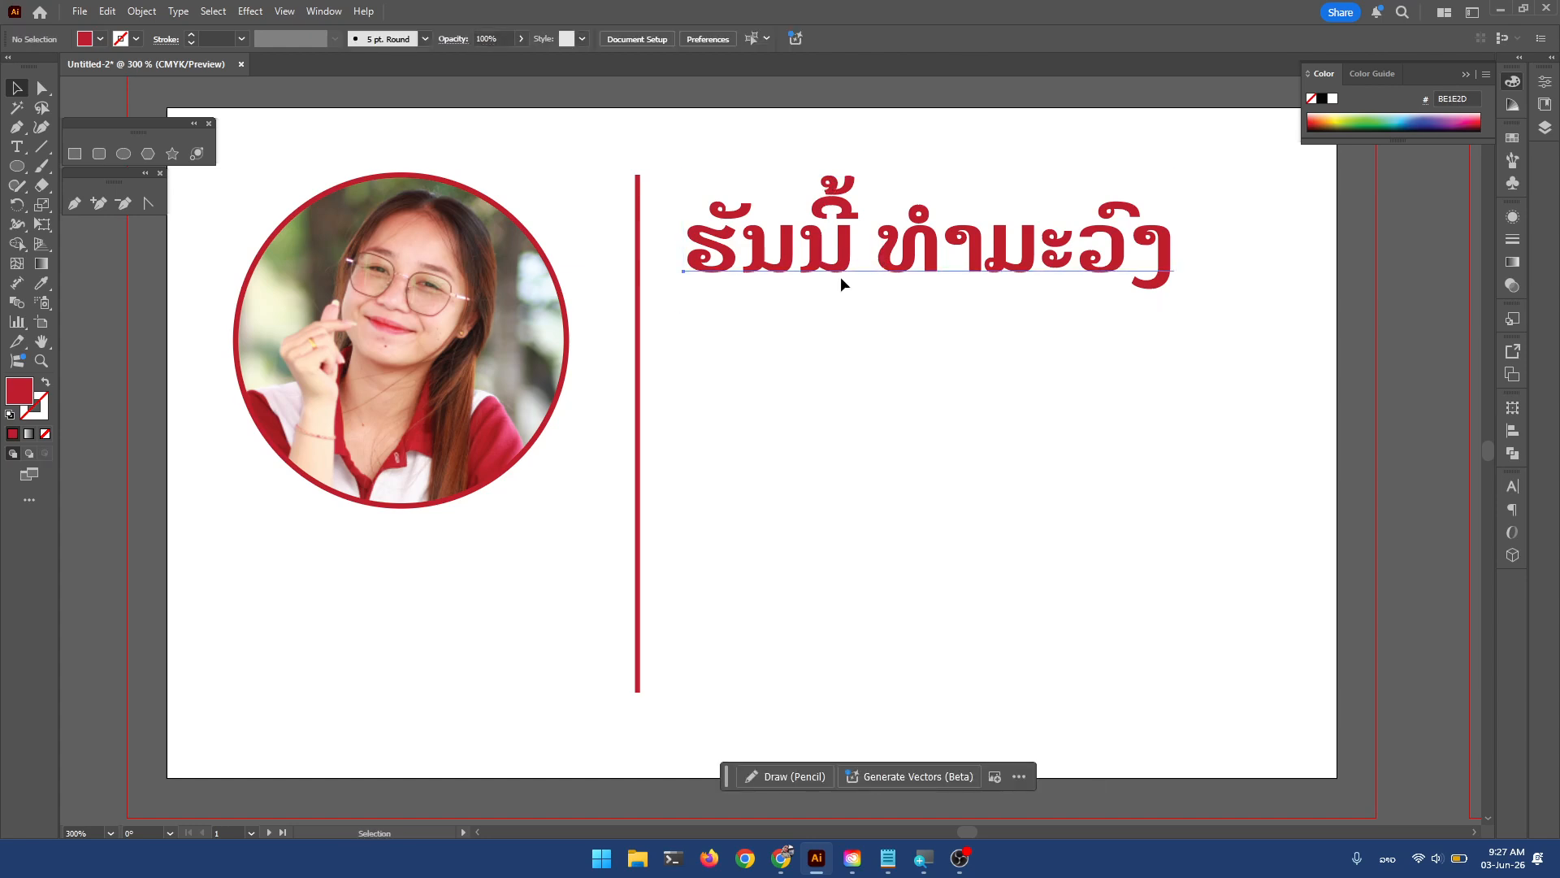
drag(840, 276, 840, 417)
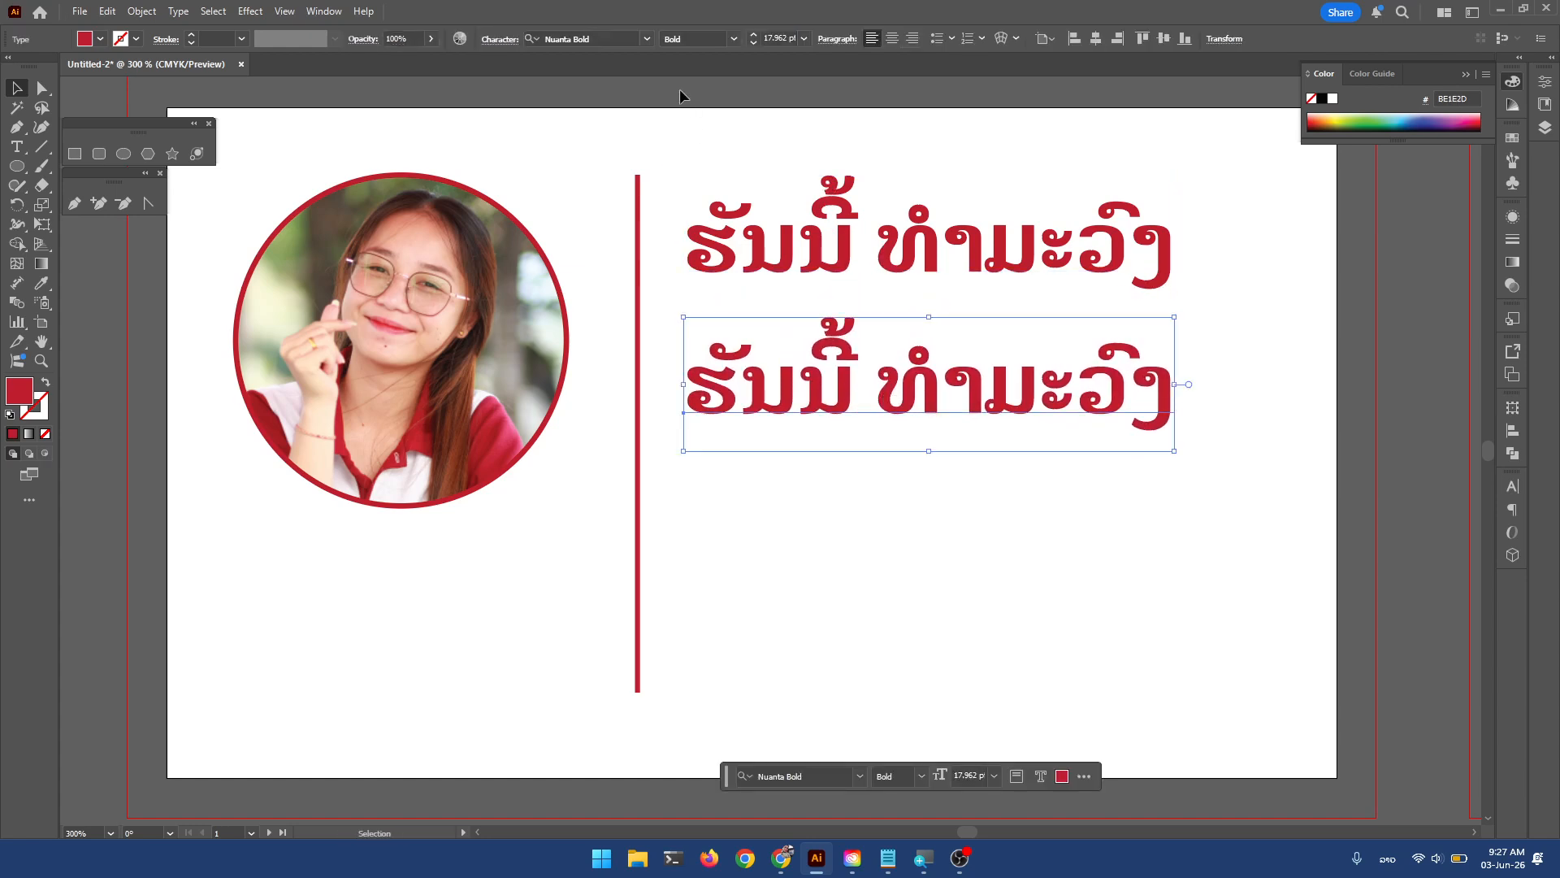
Change the duplicate to Nuanta reading ປະທານກຳມະການ, shrink it to 7.483 pt and move it up.
click(643, 42)
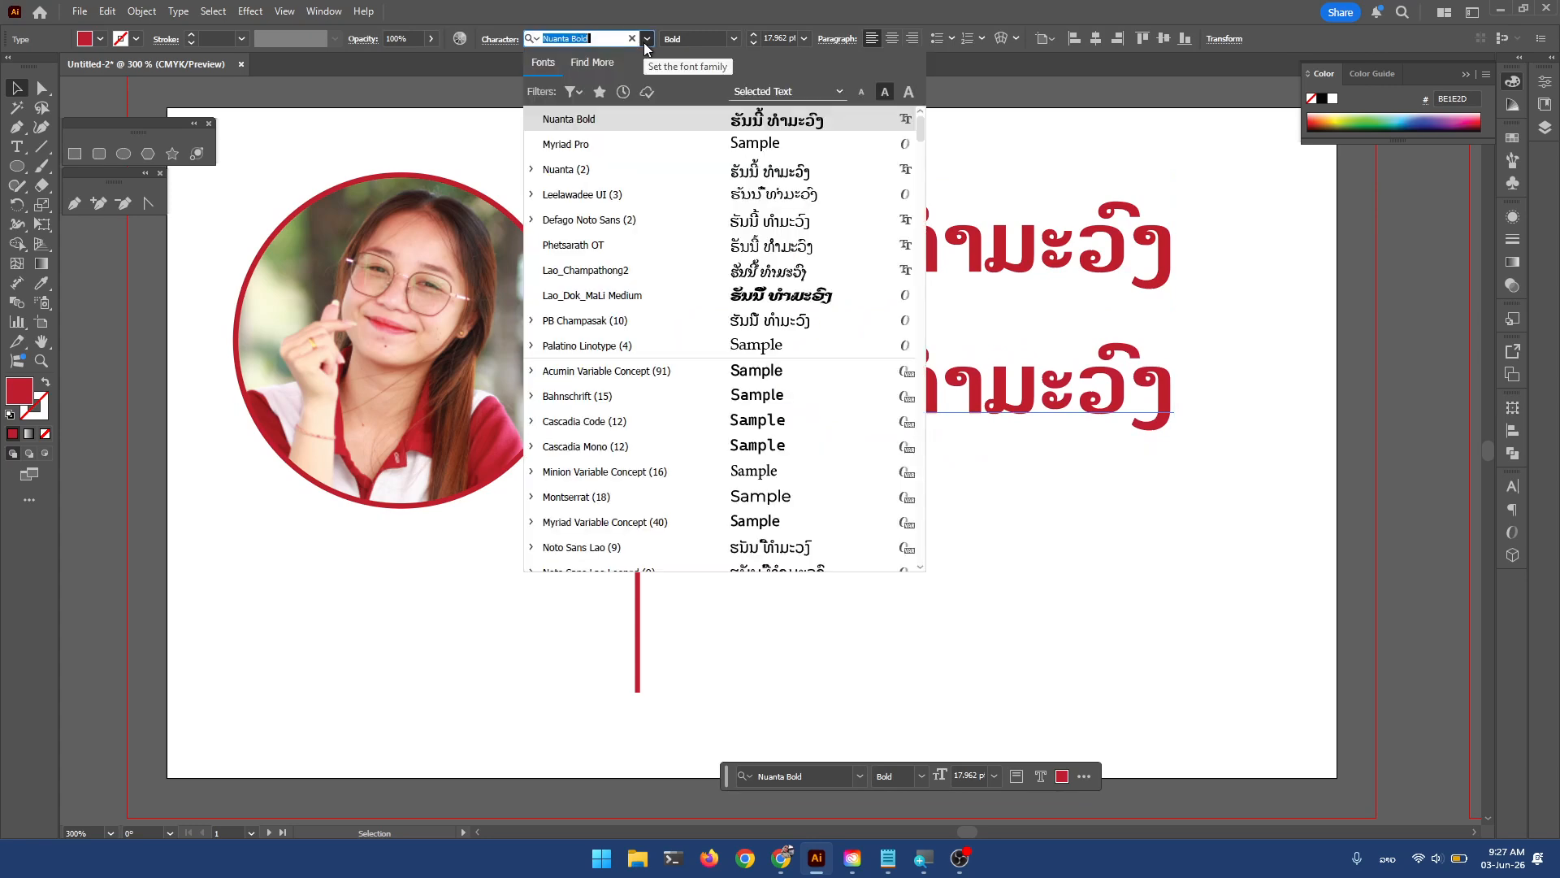
click(572, 169)
double_click(866, 375)
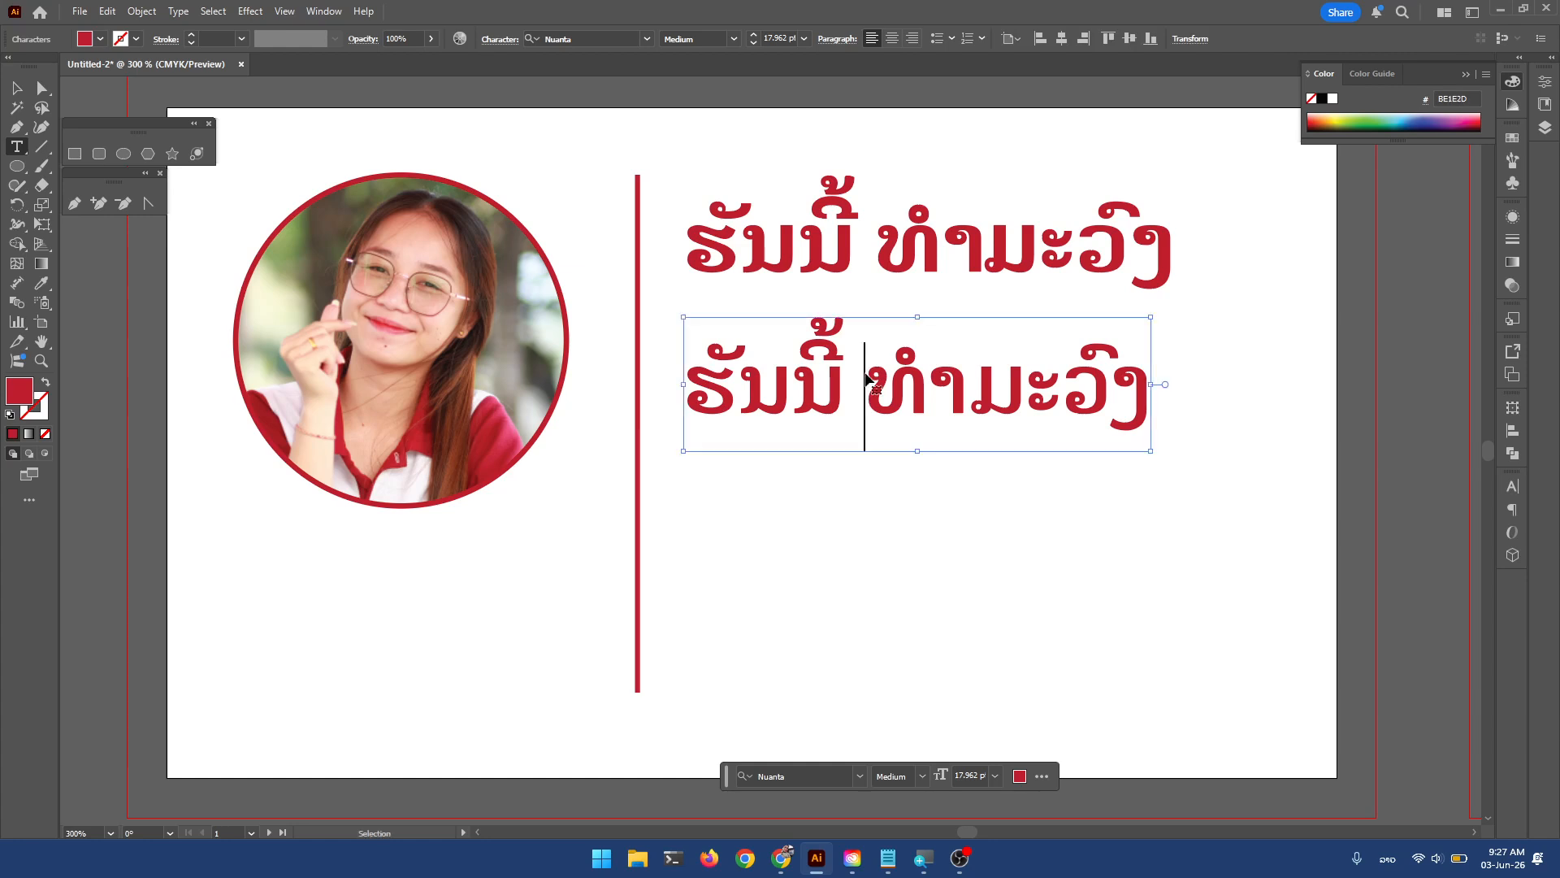
key(ctrl+a)
text(ປ)
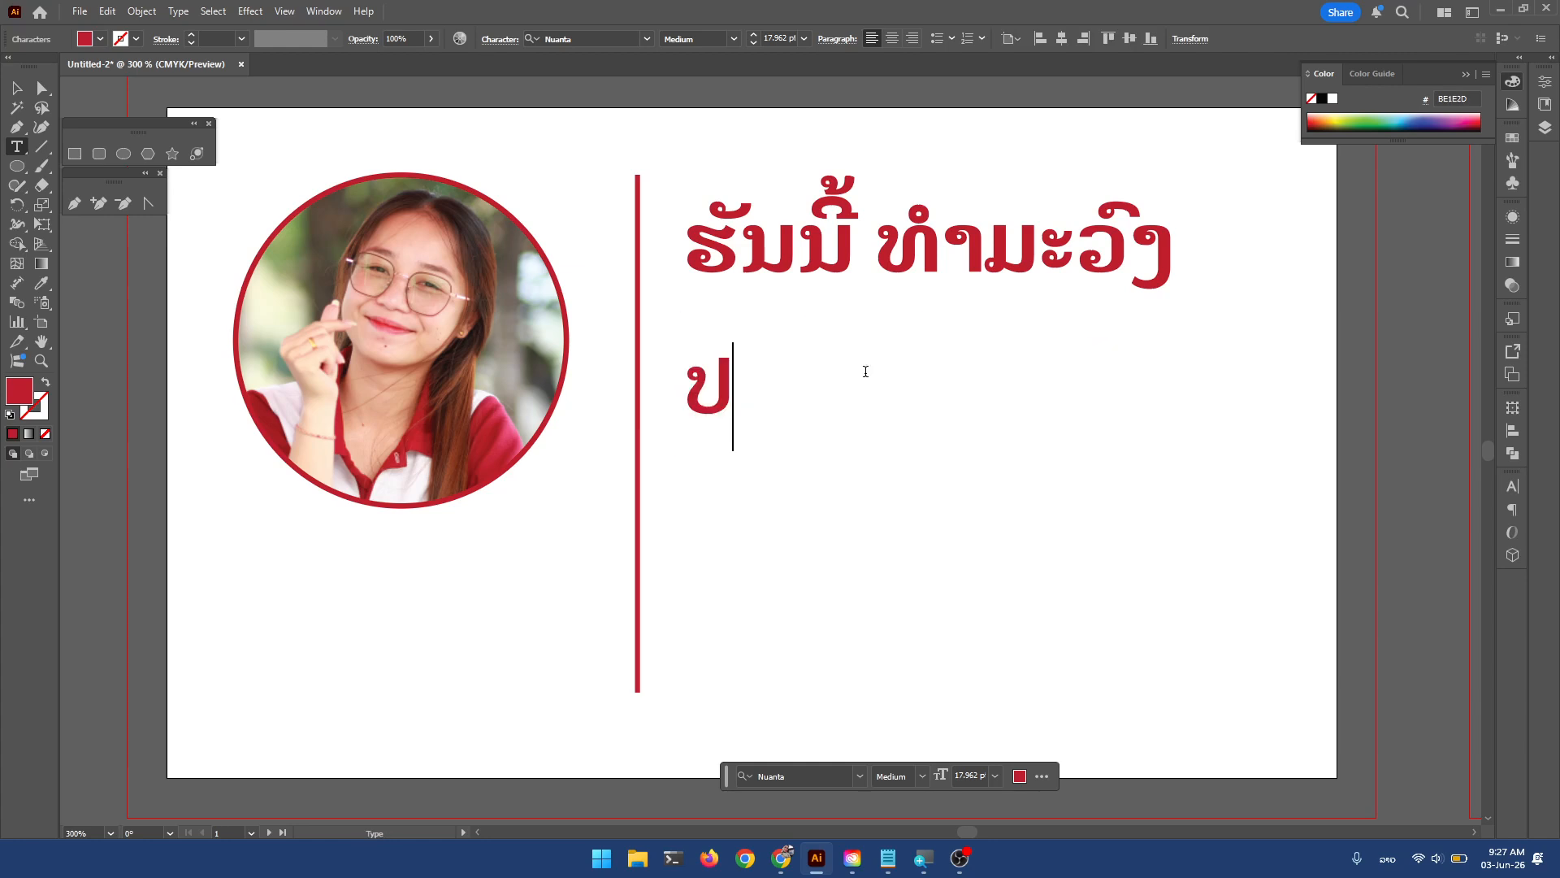
text(ະທານກຳມະການ)
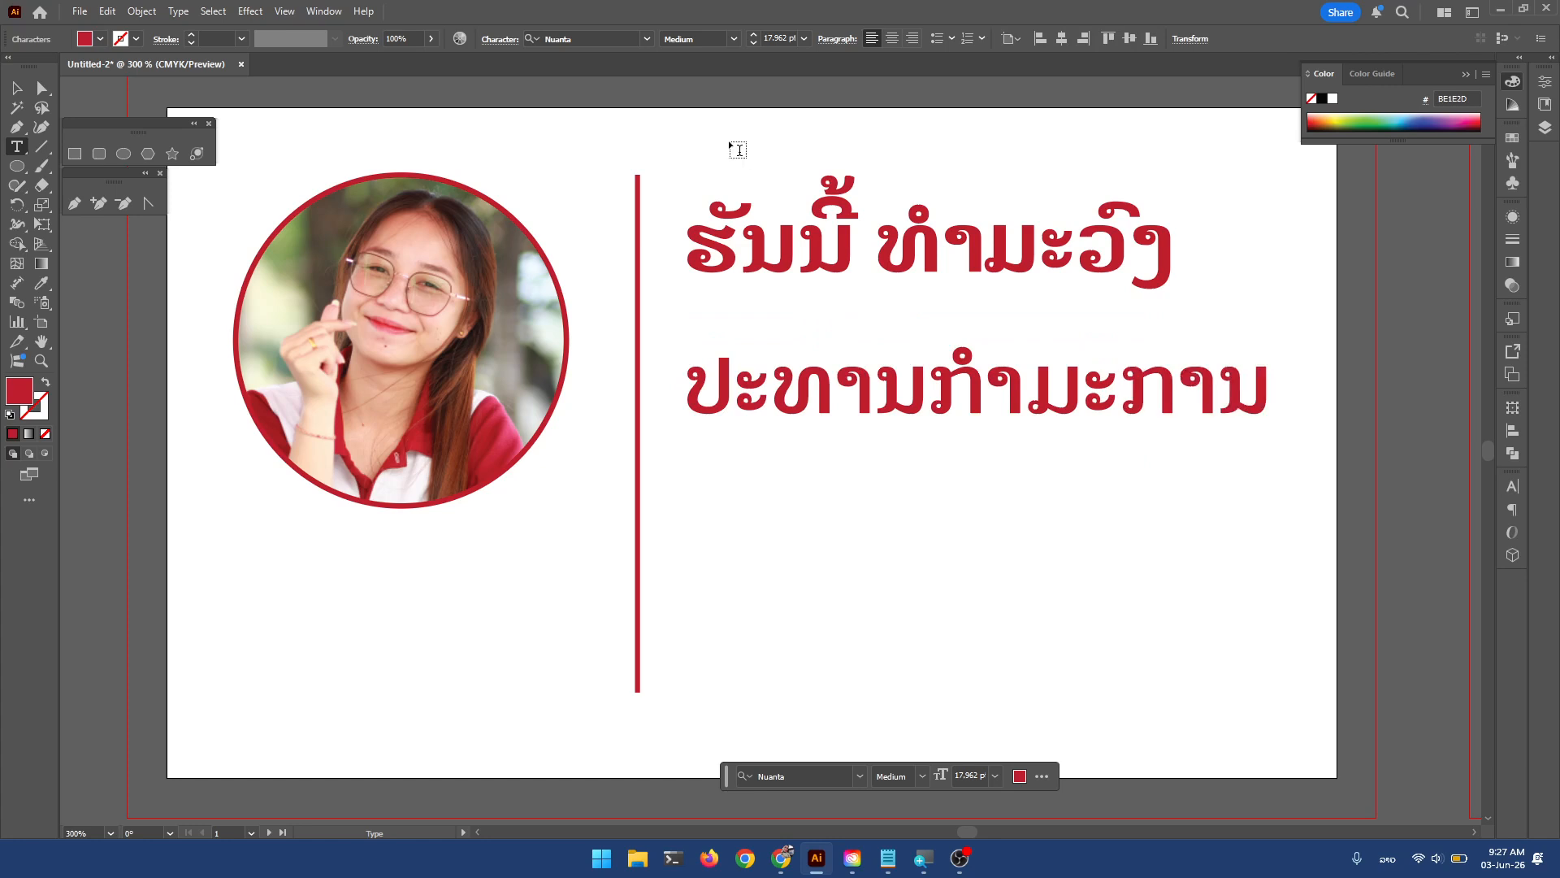
click(14, 90)
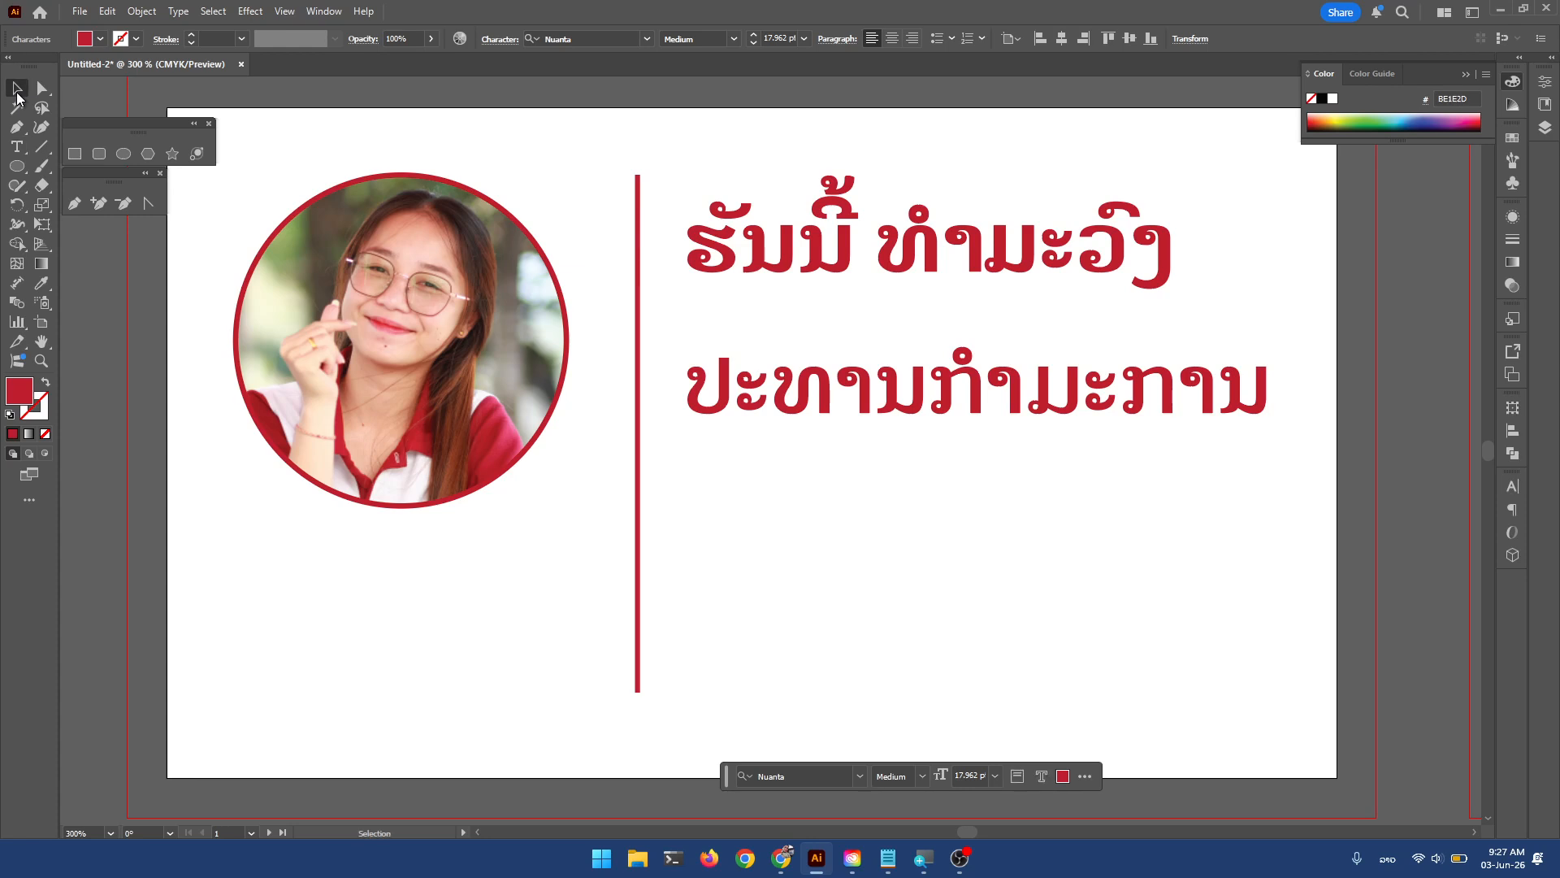
drag(1274, 452, 931, 432)
mouse_move(882, 356)
mouse_down()
mouse_move(882, 329)
mouse_move(883, 372)
mouse_up()
Replace the lower copy's text with the English title CEO.
double_click(880, 364)
key(ctrl+a)
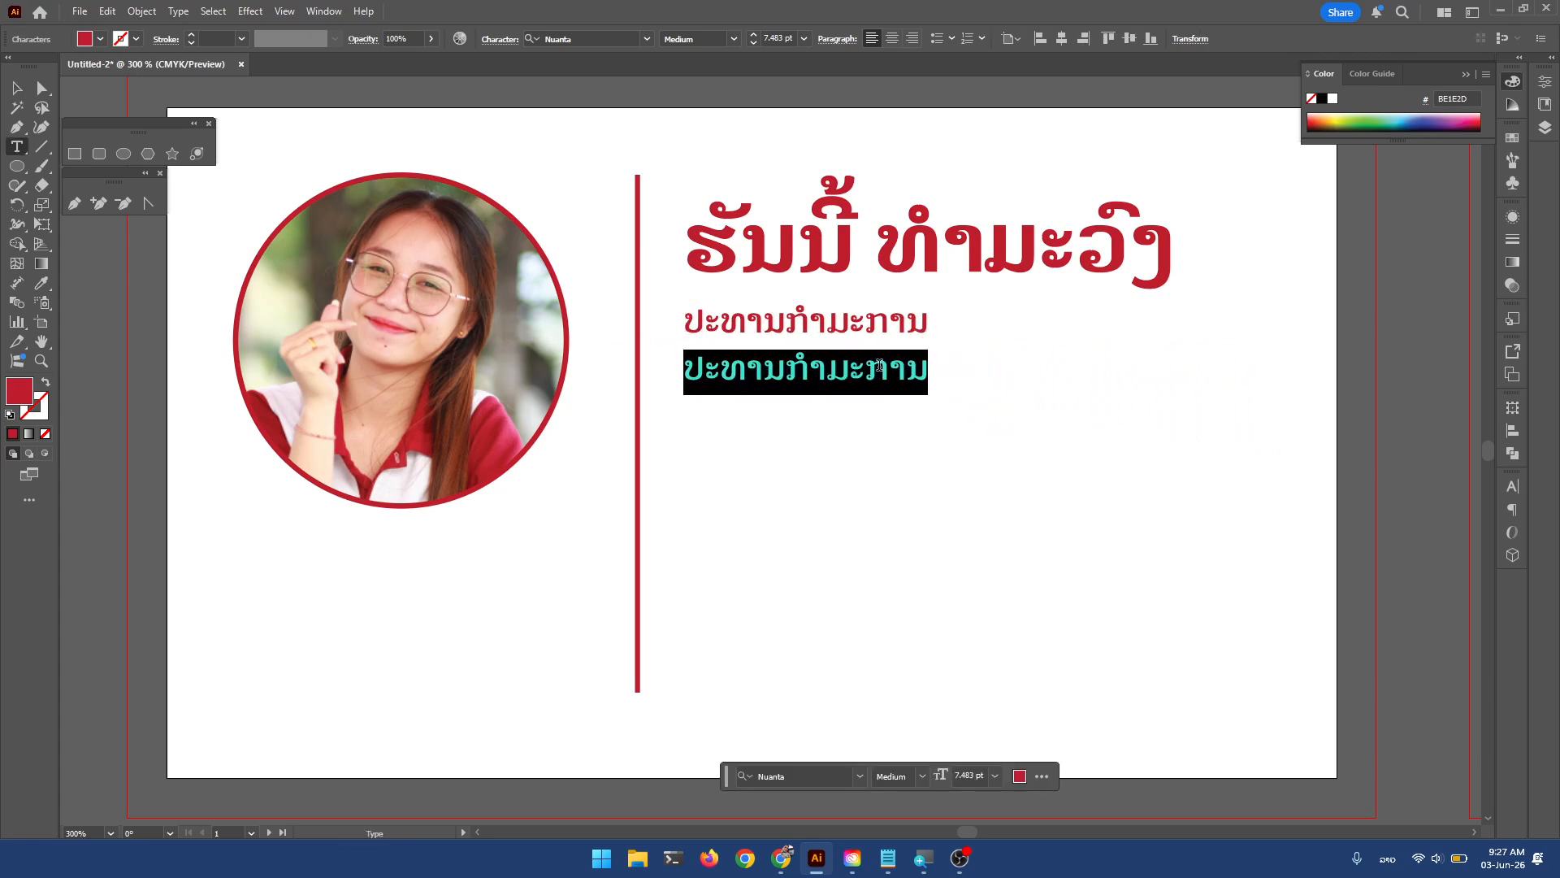
key(super+space)
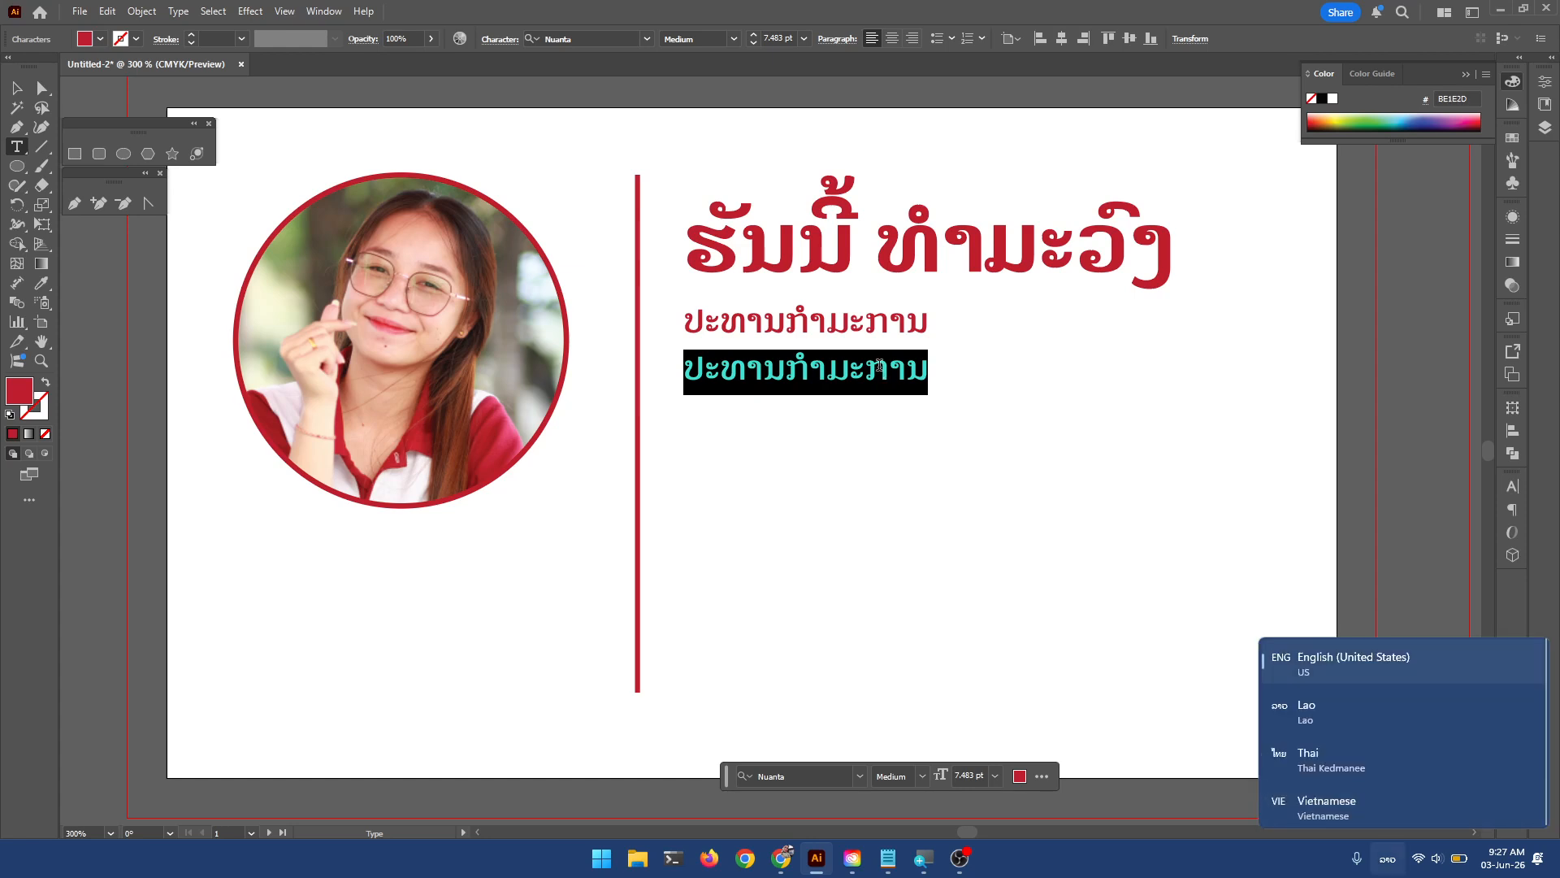
text(CEO)
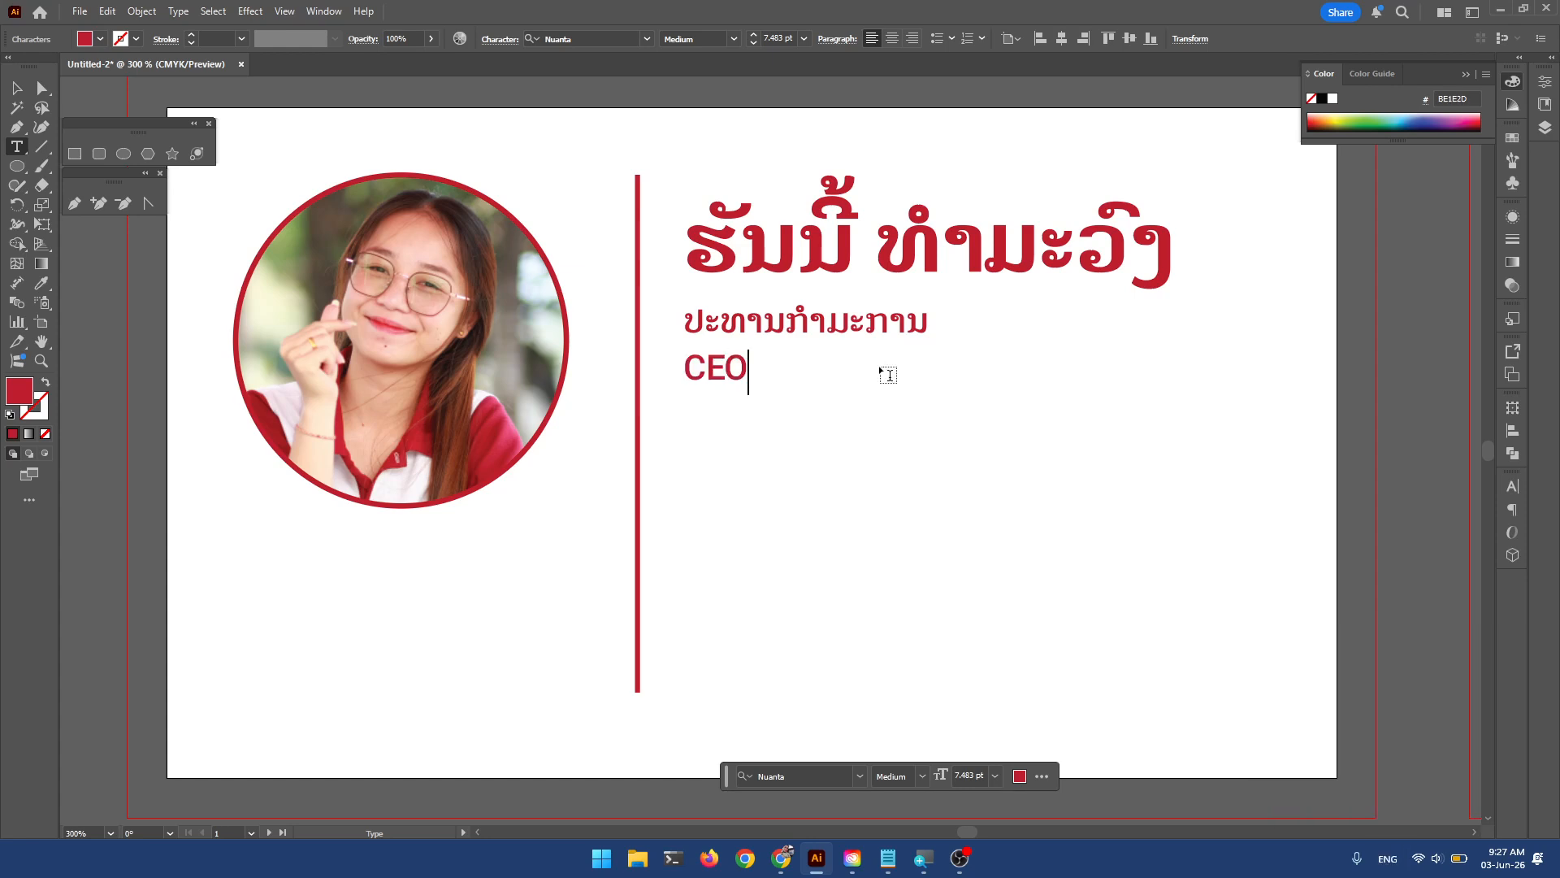
click(20, 89)
Delete the CEO line and nudge the name headline and Lao job title into place.
key(Delete)
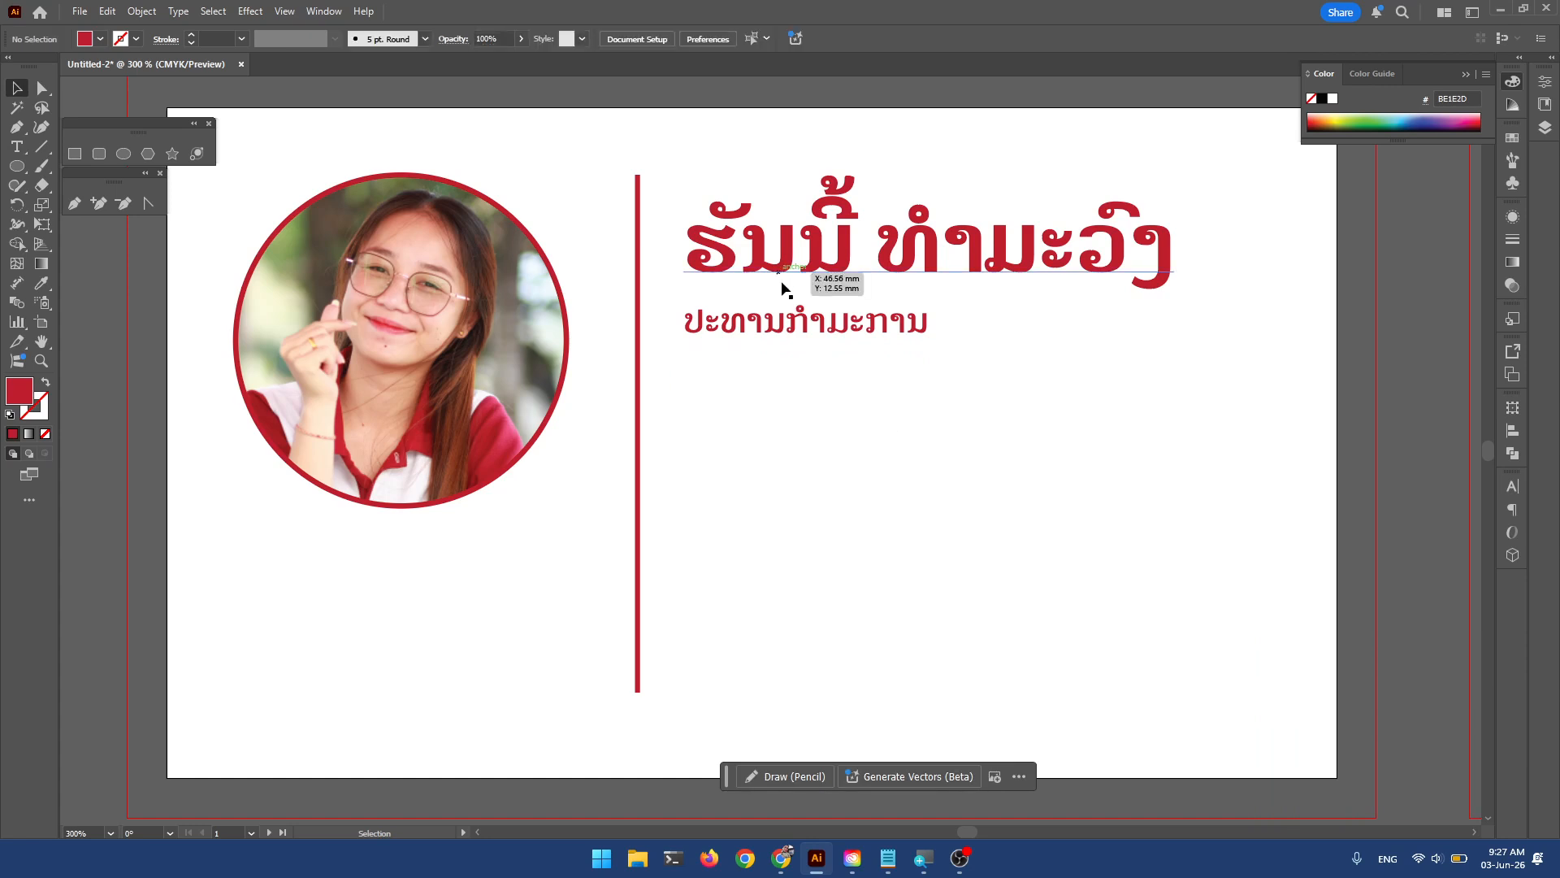
drag(790, 327, 790, 344)
mouse_move(793, 265)
mouse_down()
mouse_move(687, 252)
mouse_move(796, 250)
mouse_up()
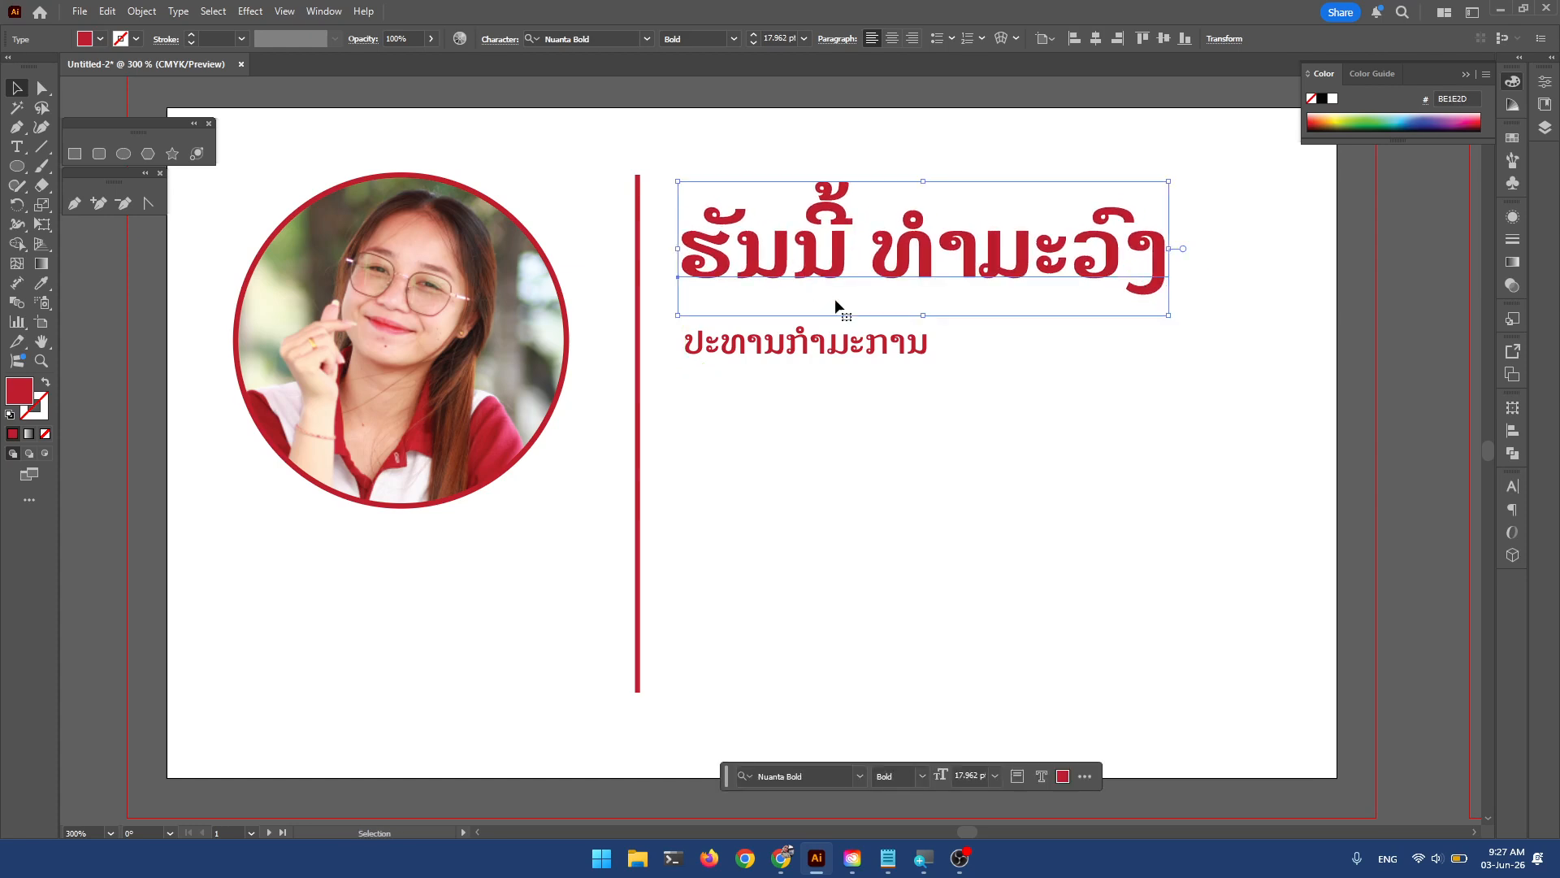
drag(816, 341, 821, 332)
click(902, 443)
key(space)
drag(919, 508, 938, 487)
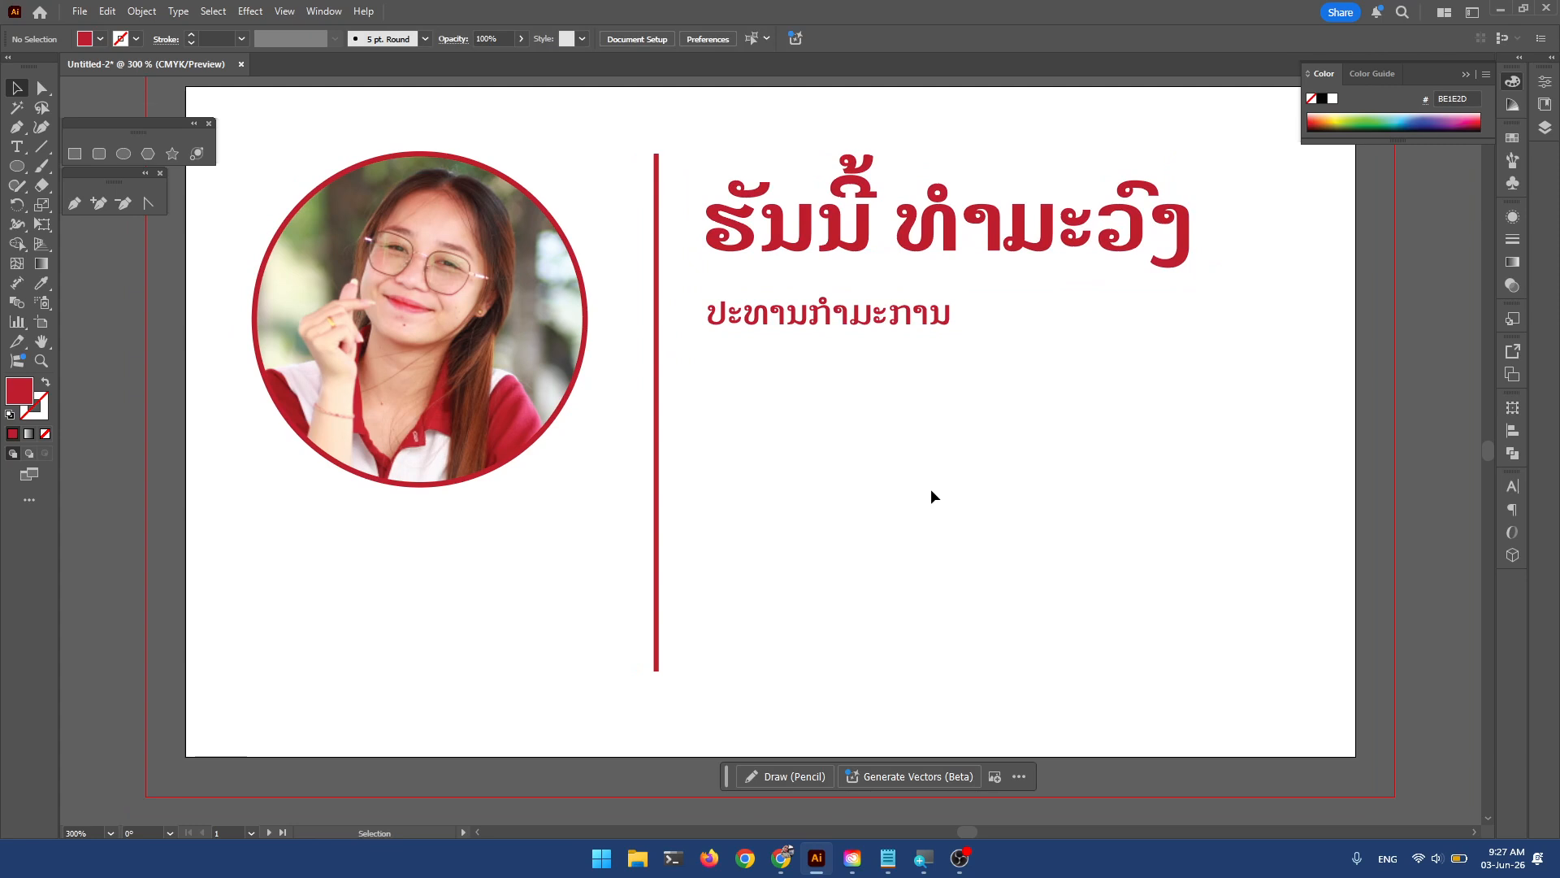
Alt-drag a copy of the Lao job title lower and vertically centre the red divider.
click(904, 312)
drag(903, 314, 897, 615)
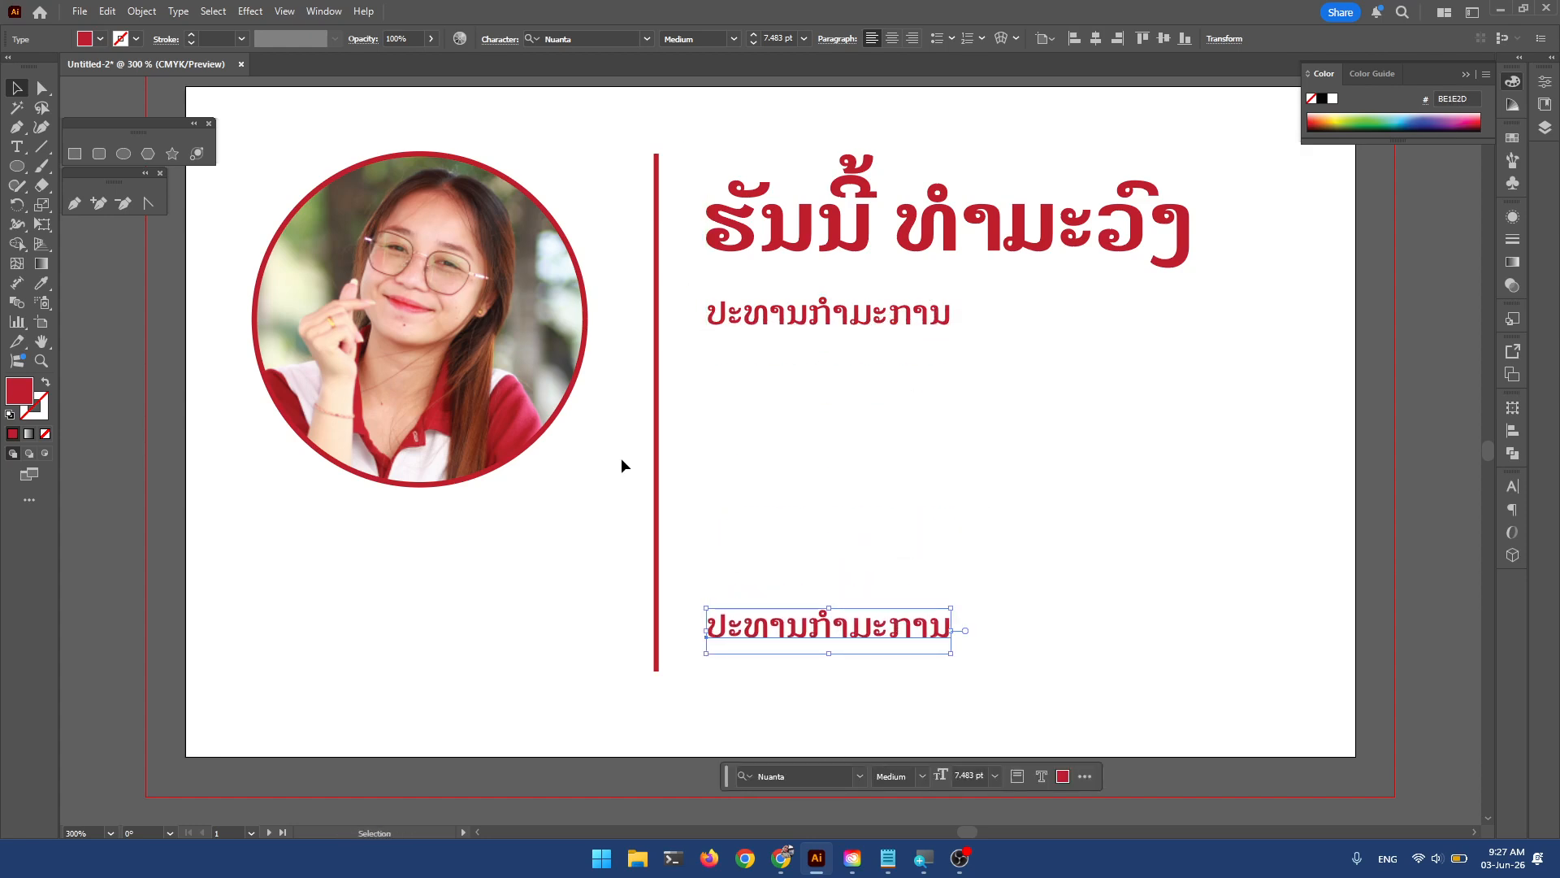
click(657, 480)
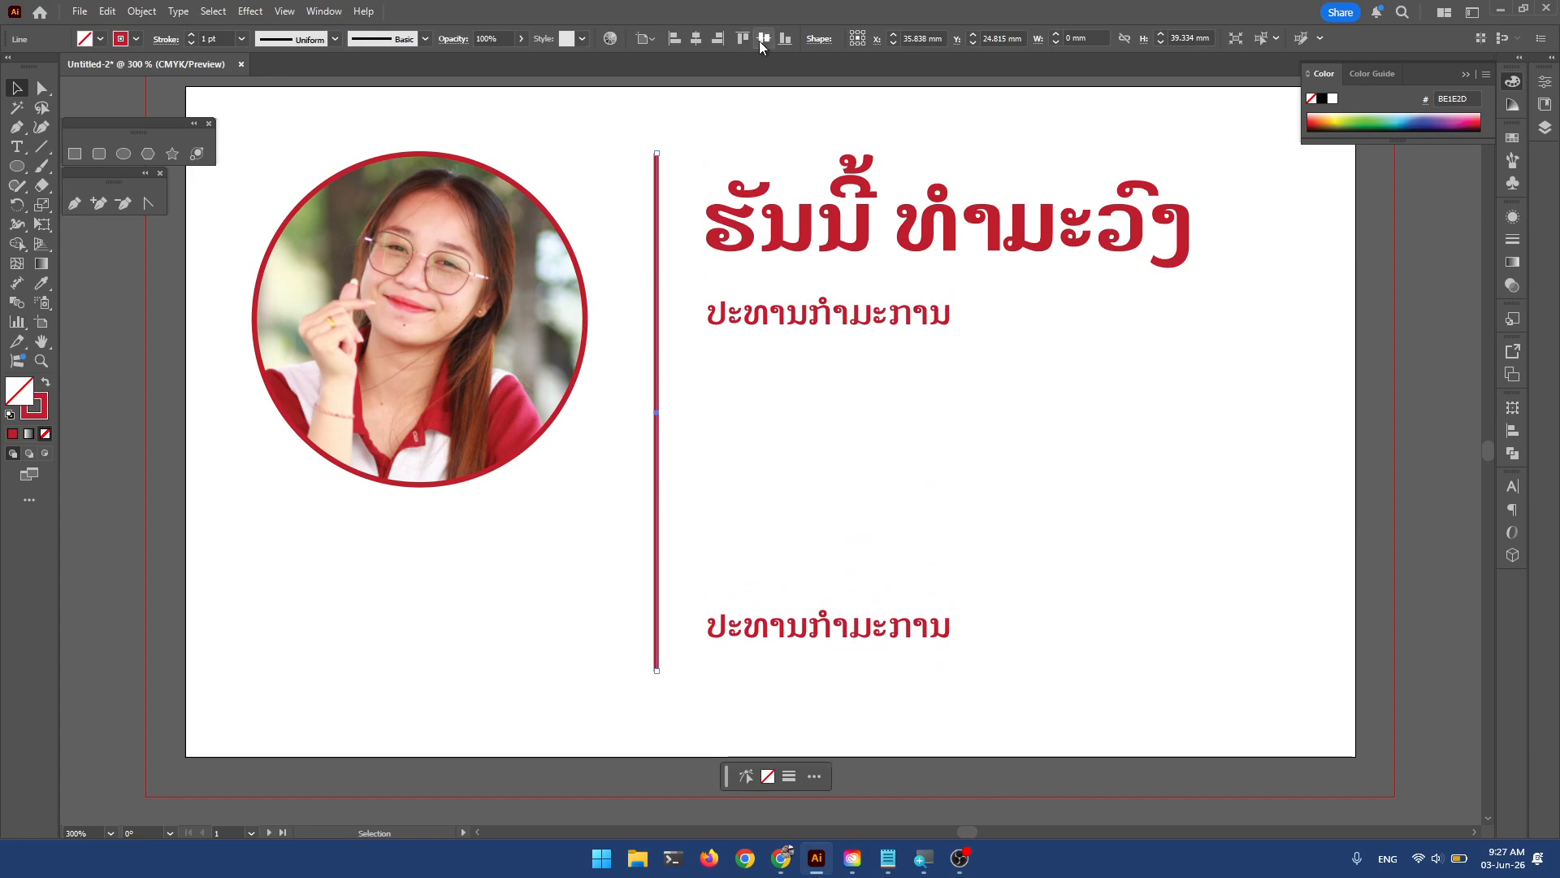
click(764, 41)
Move the photo, headline and job title down slightly and raise the lower title copy.
click(503, 276)
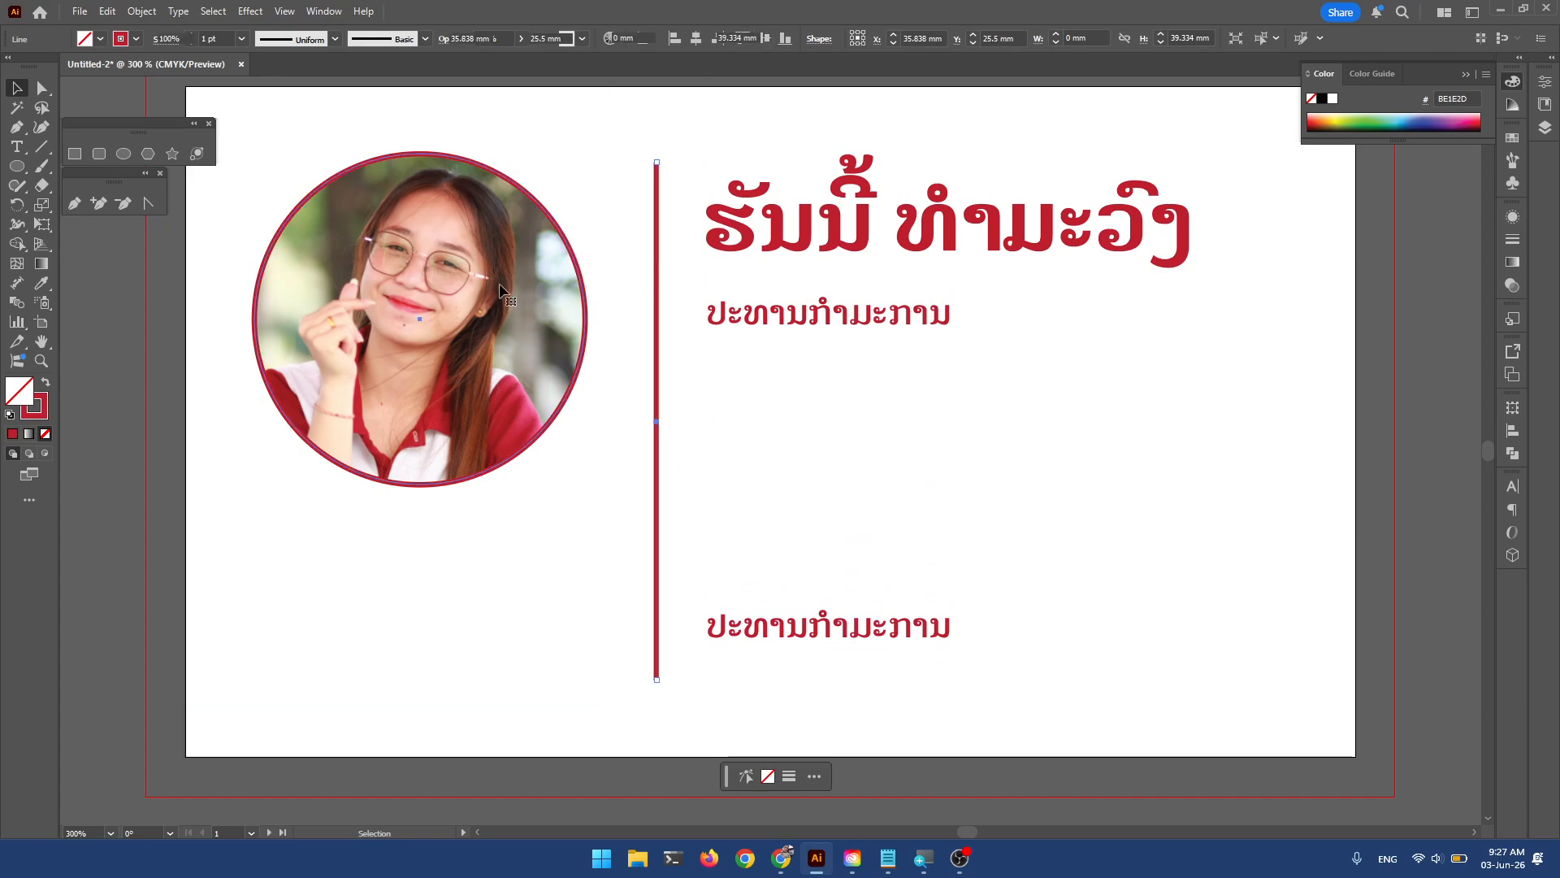
drag(503, 275, 502, 284)
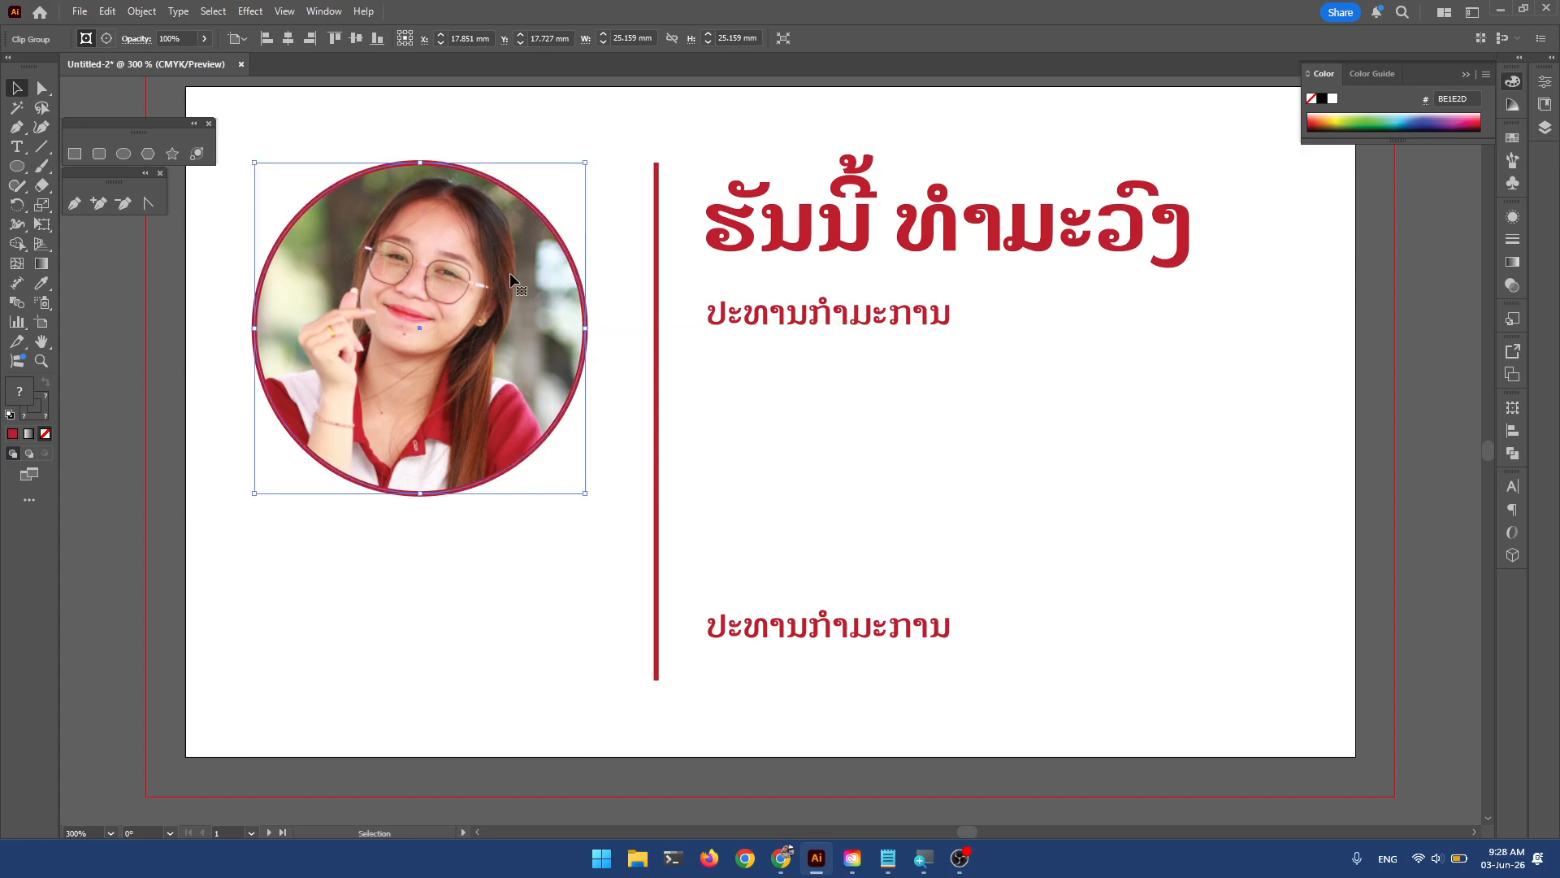
drag(861, 216, 861, 225)
drag(910, 313, 939, 323)
drag(967, 407, 981, 373)
drag(879, 599, 879, 521)
Replace the lower copy's text with the two contact phone numbers.
double_click(880, 514)
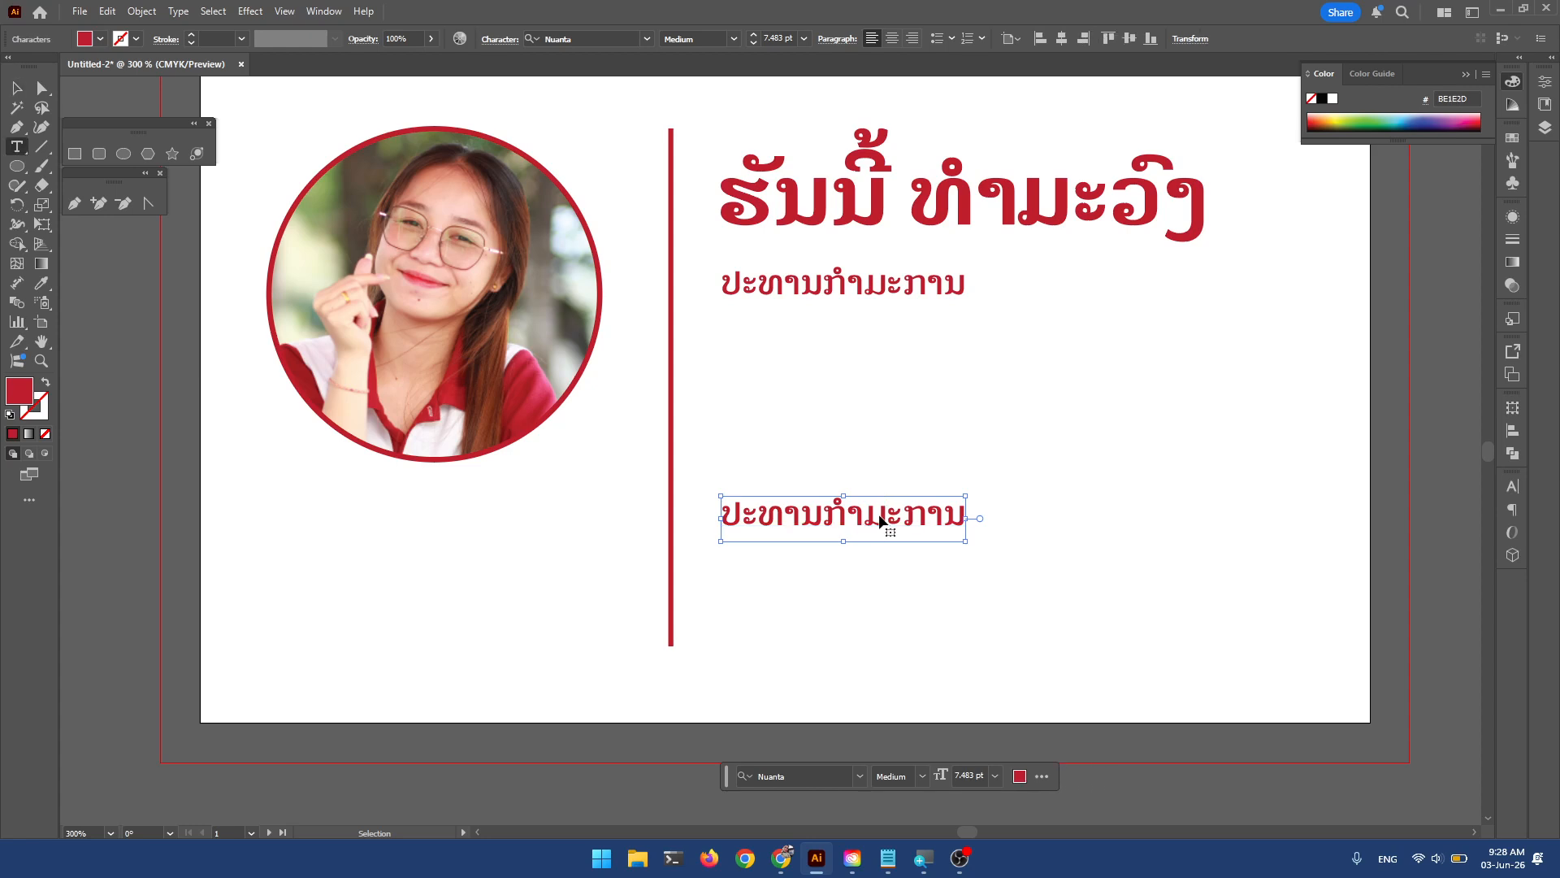
double_click(880, 512)
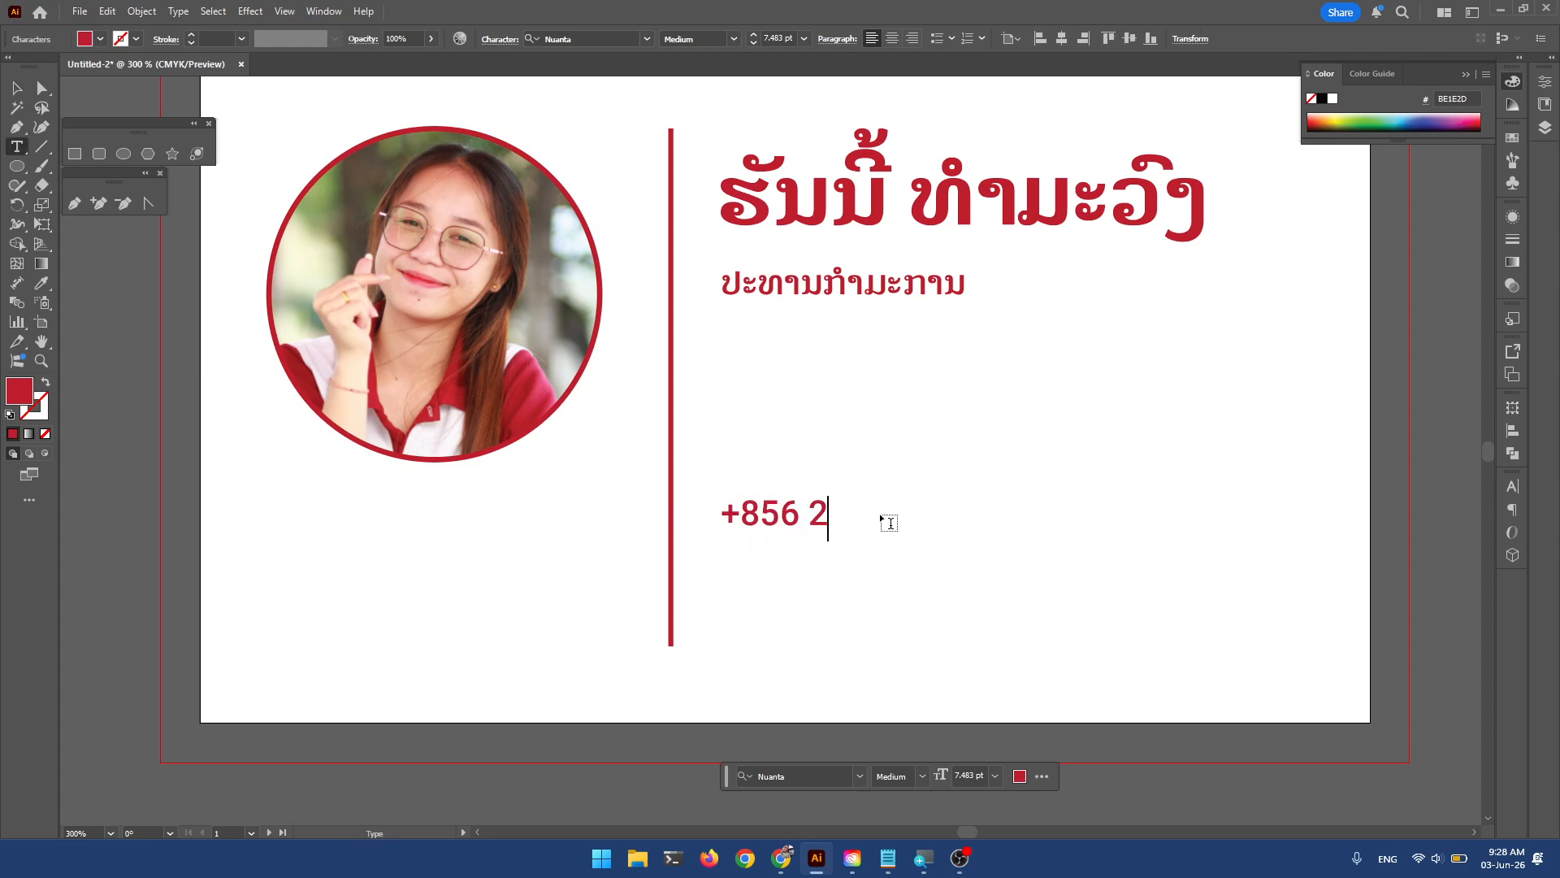
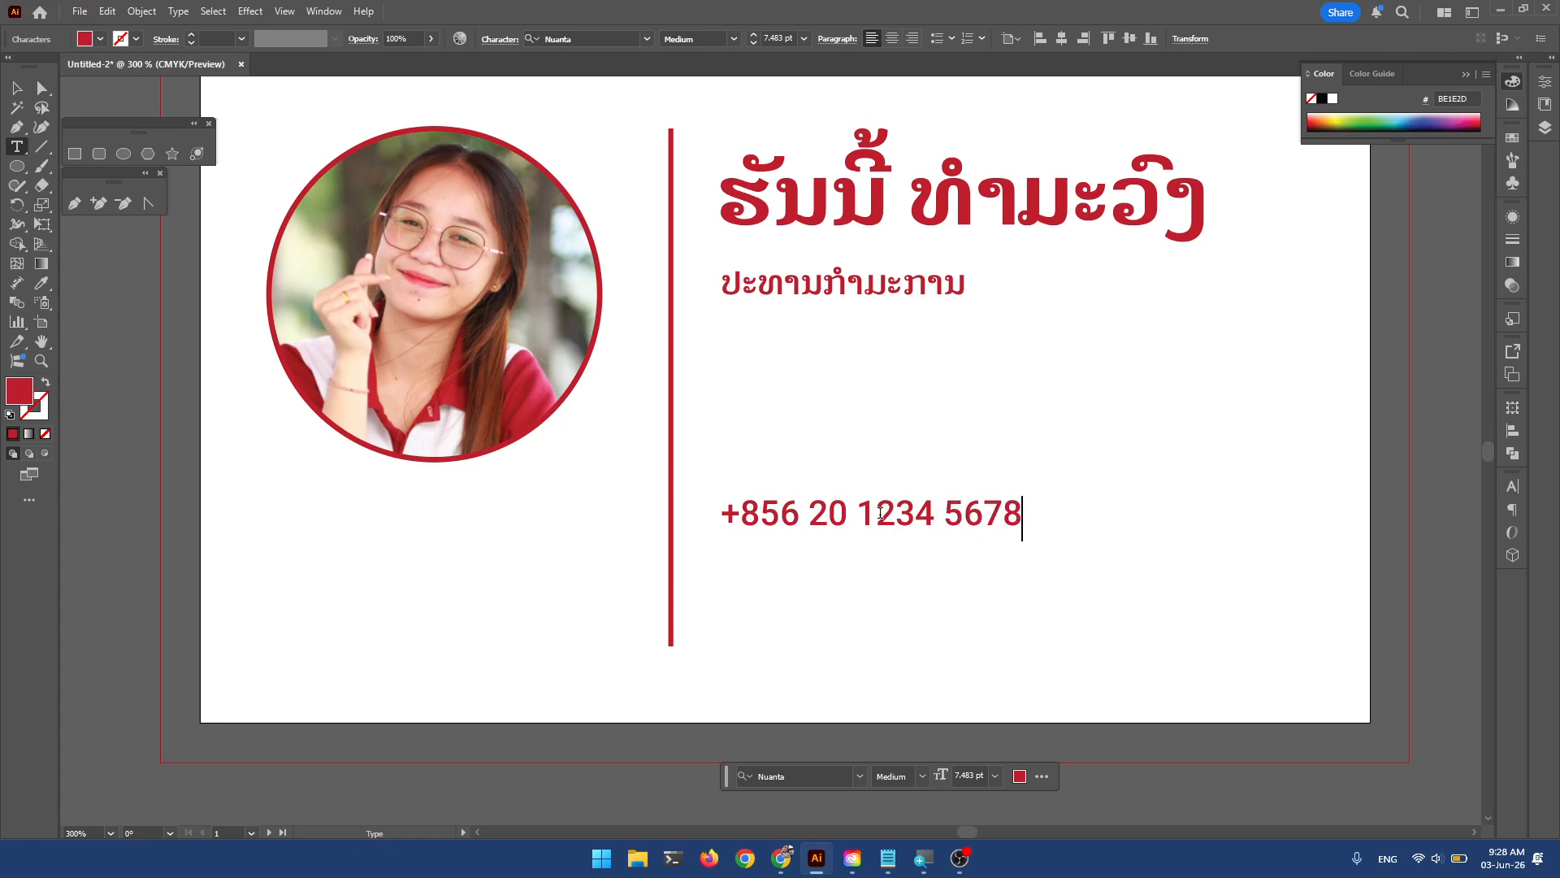
key(BackSpace)
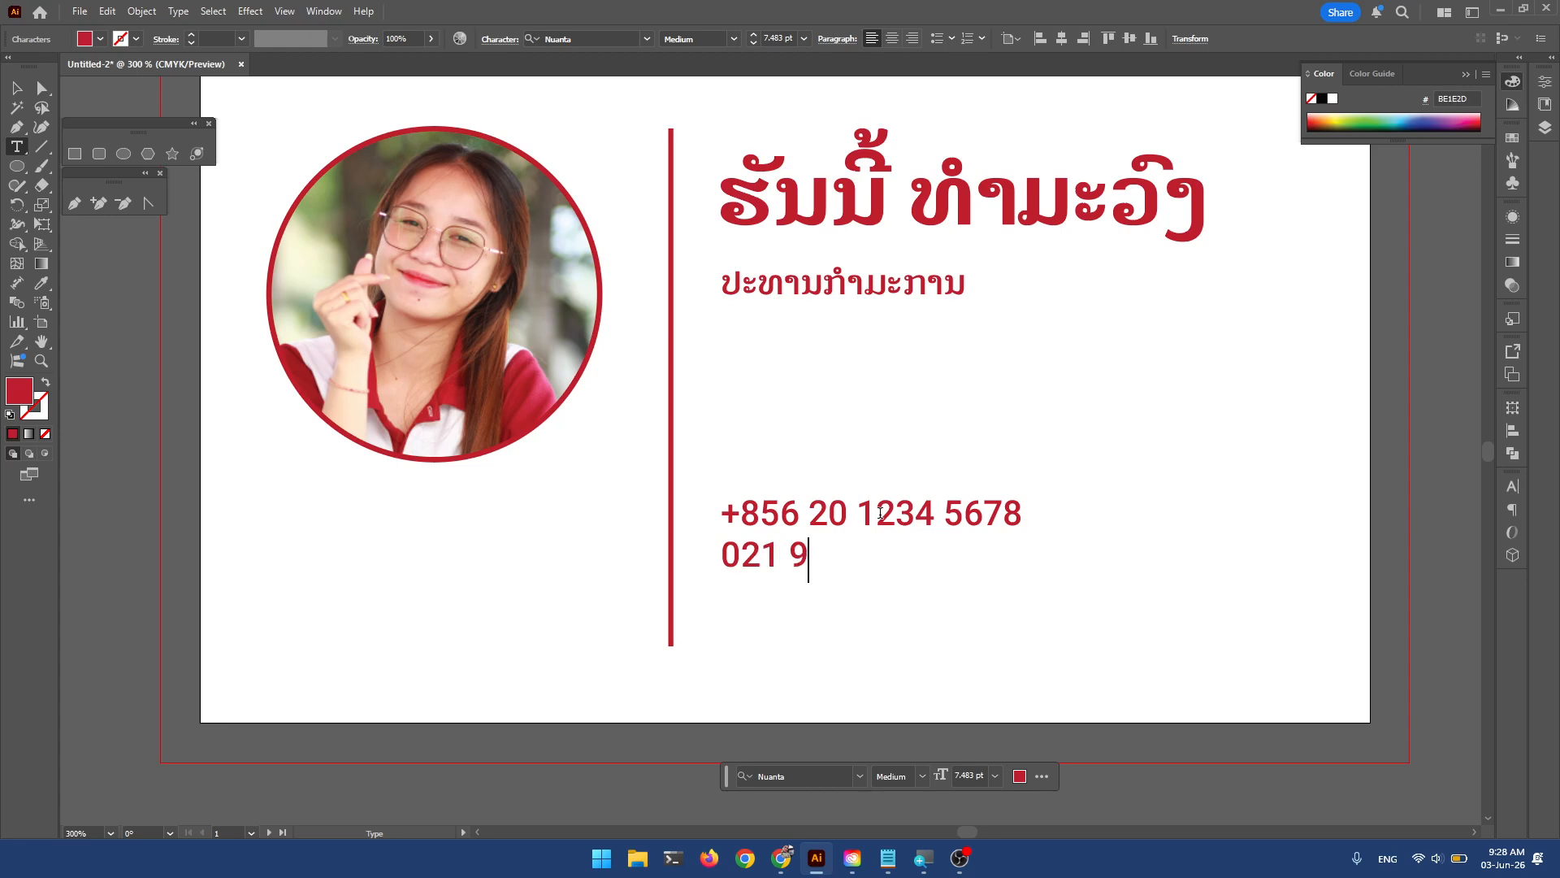
key(Left)
key(Left)
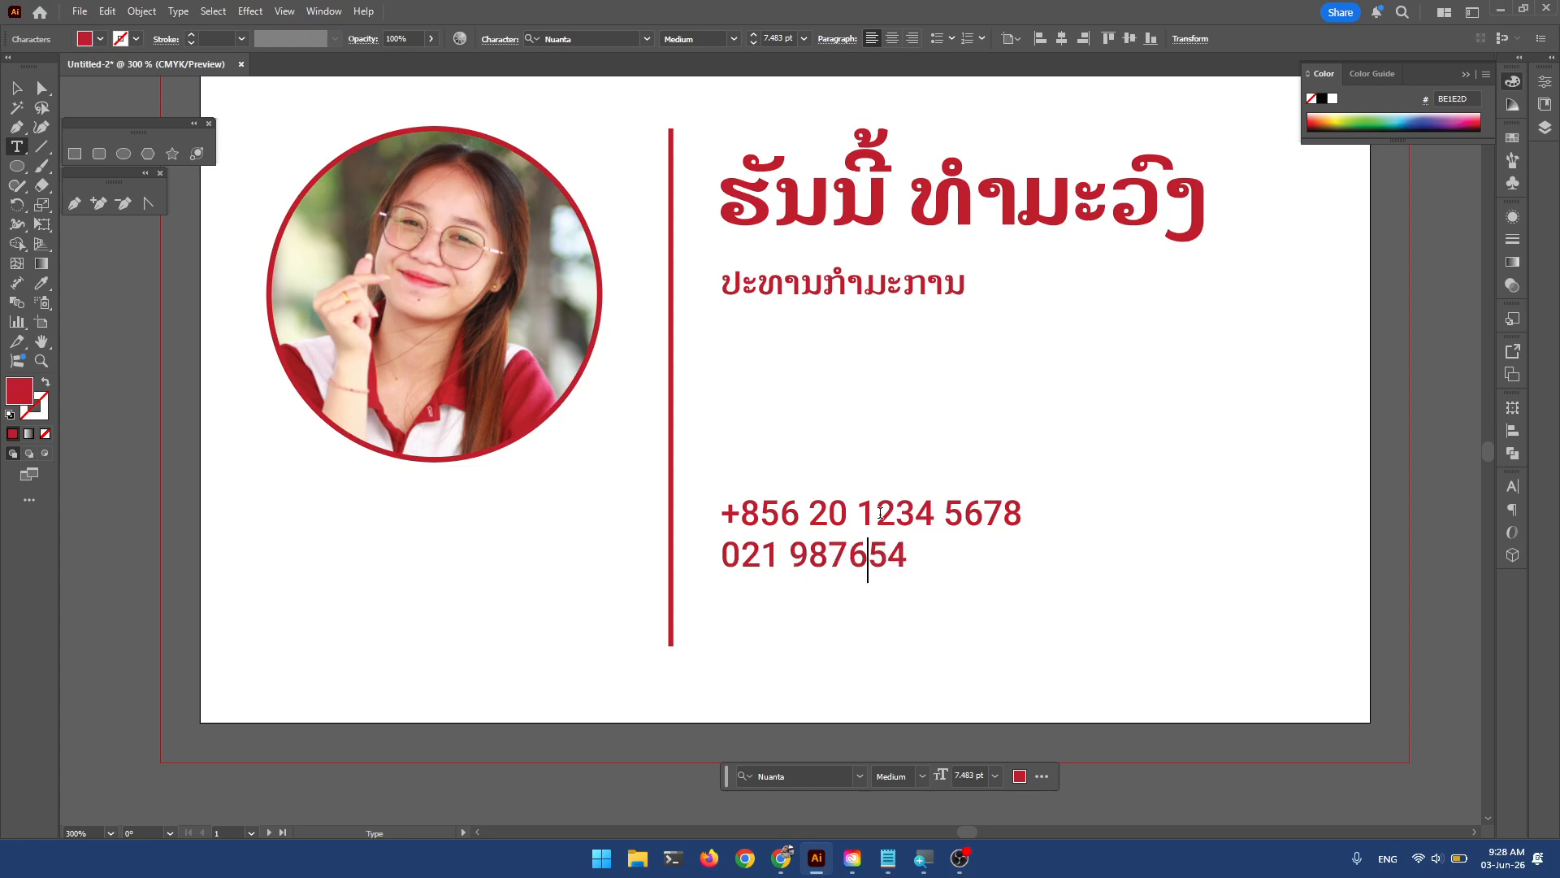
key(Left)
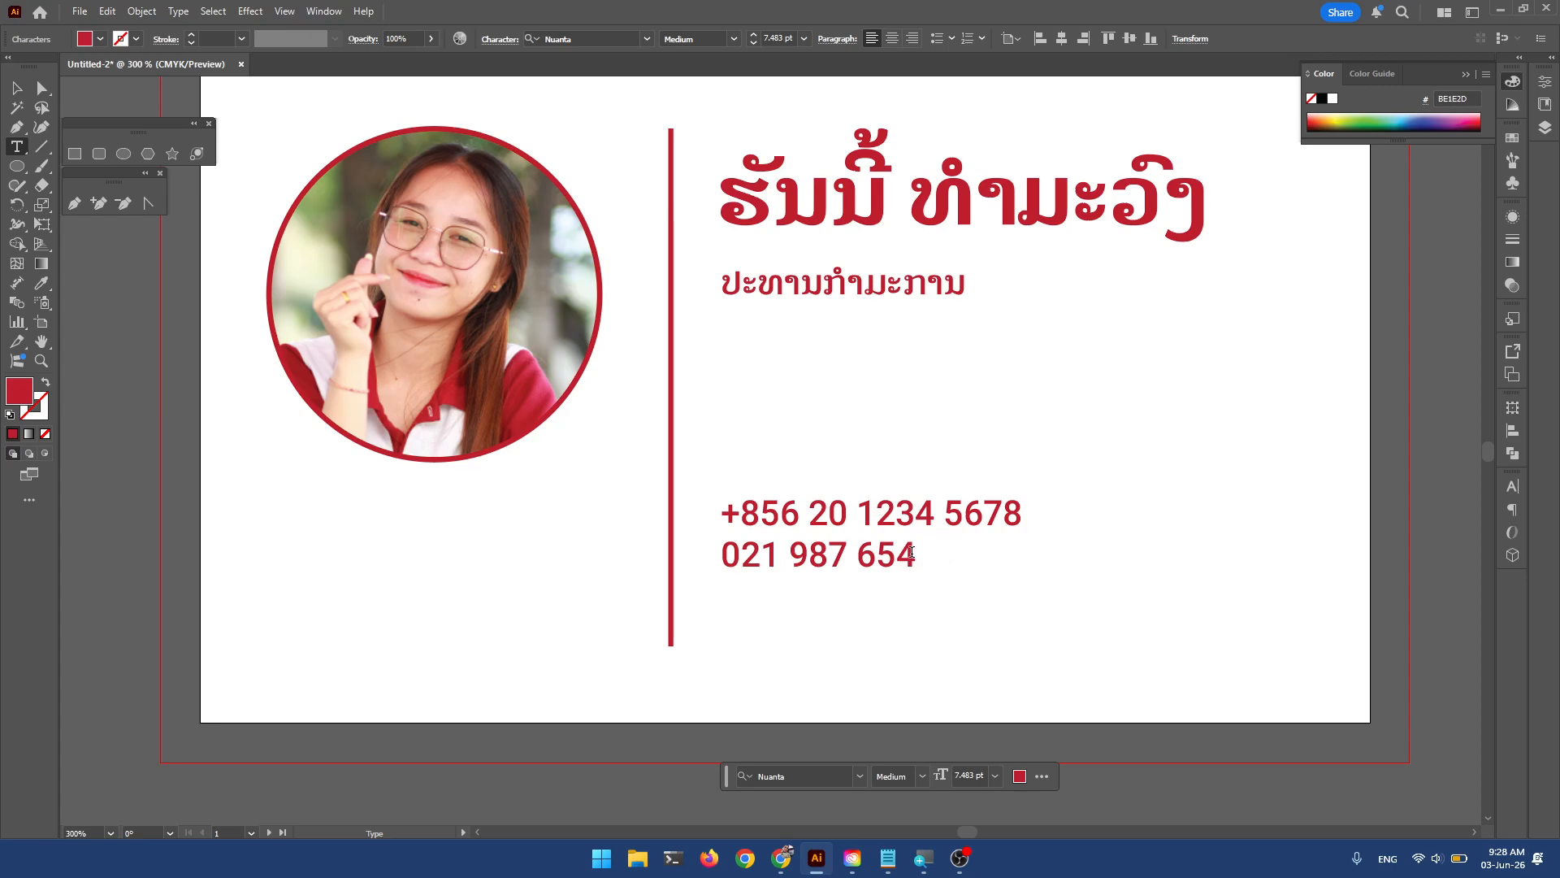
Add the e-mail address on a third line and nudge the contact block down-right.
key(Return)
key(BackSpace)
key(Return)
text(h)
key(BackSpace)
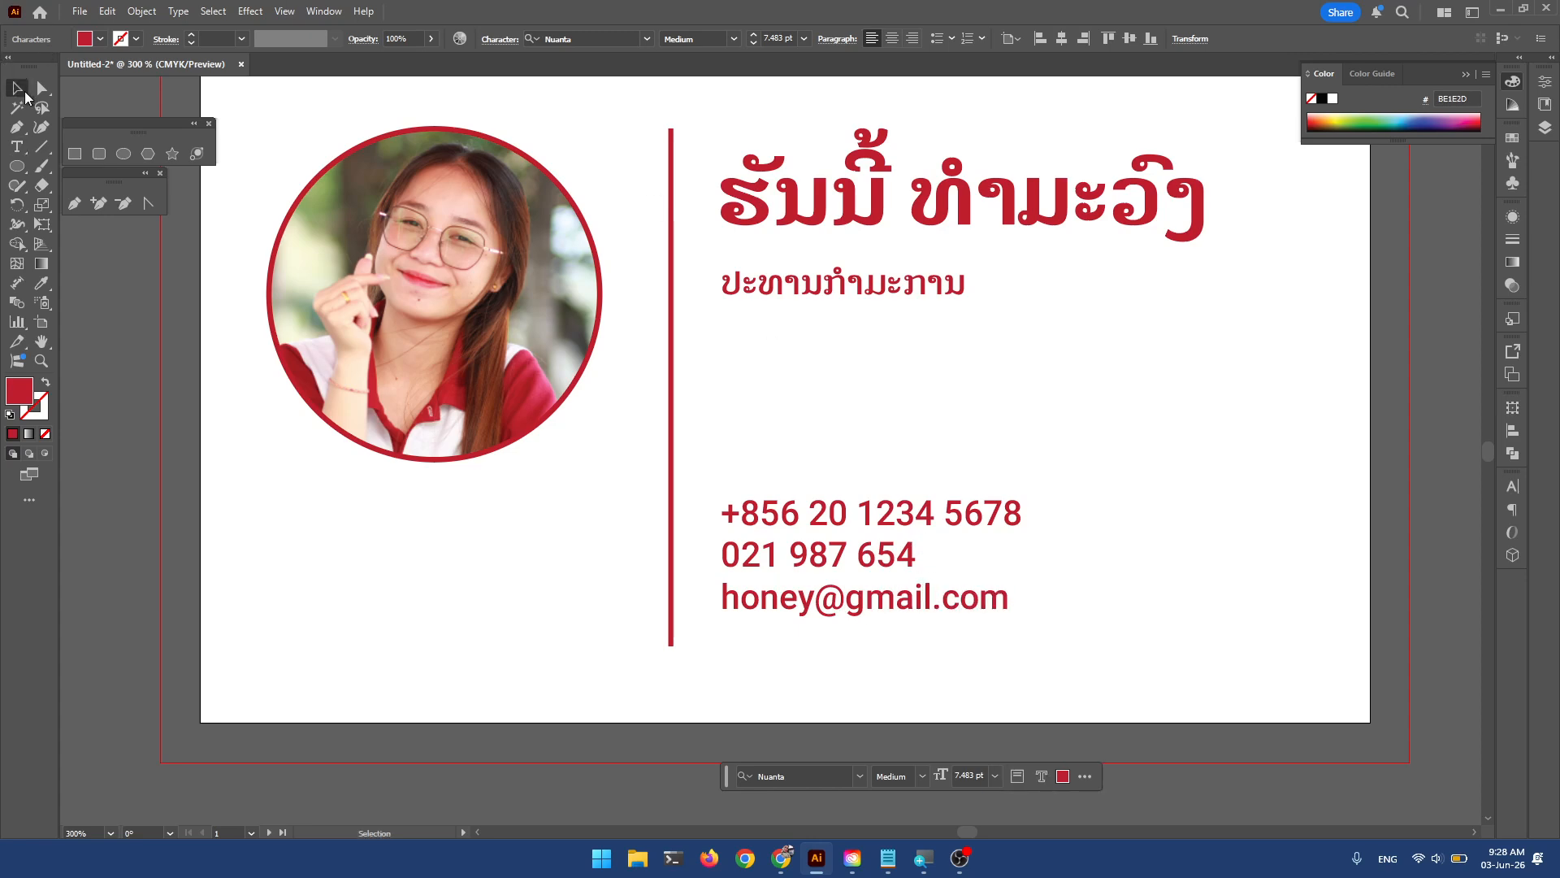
key(Escape)
drag(883, 592, 915, 633)
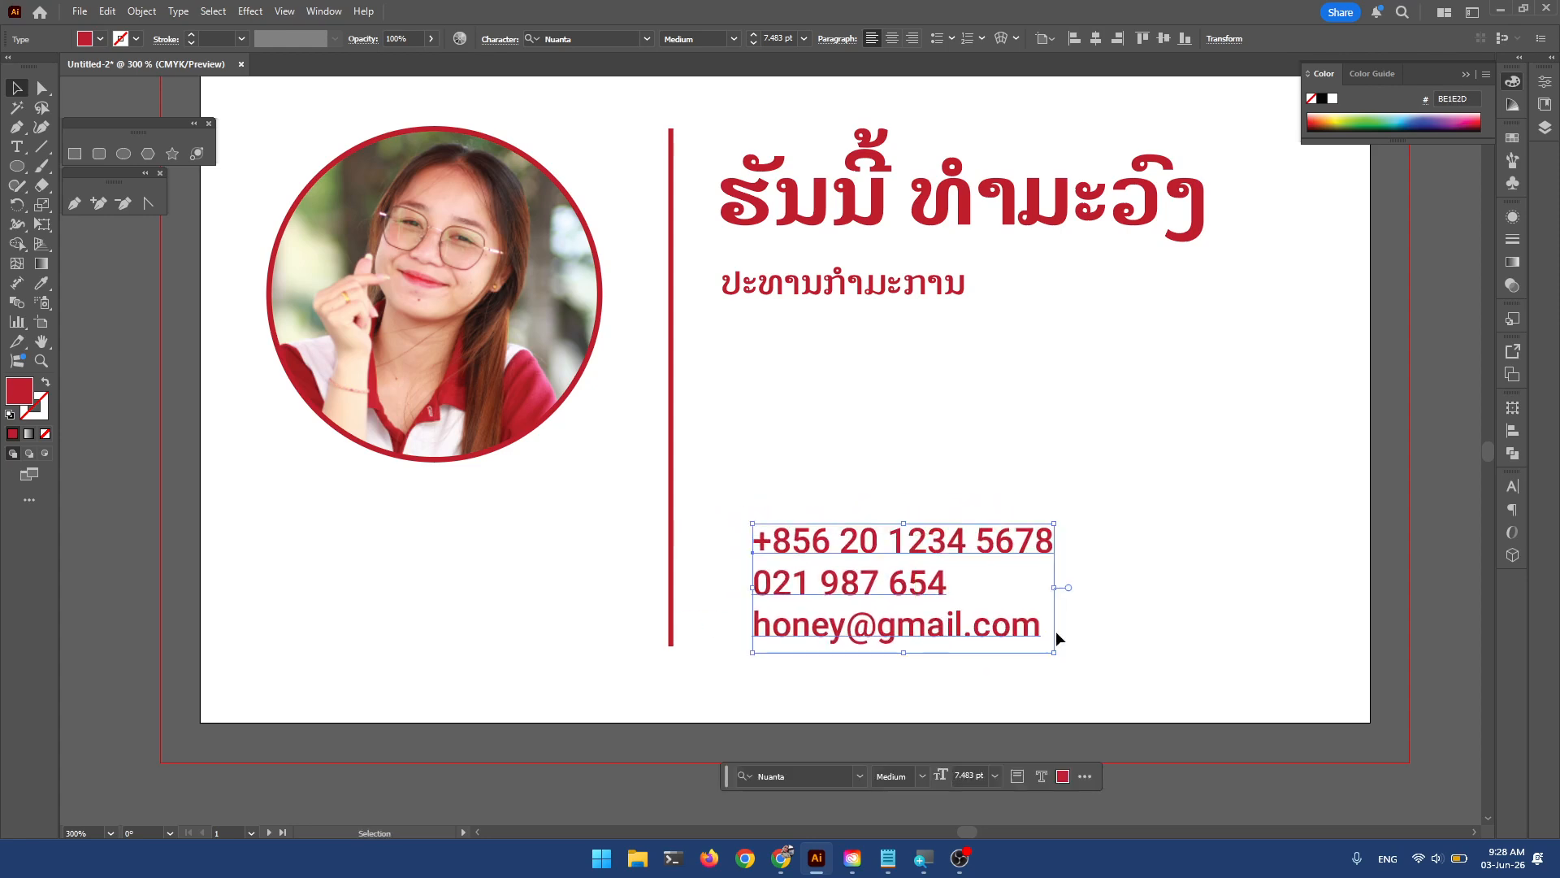
Shift the contact block further right.
click(1264, 605)
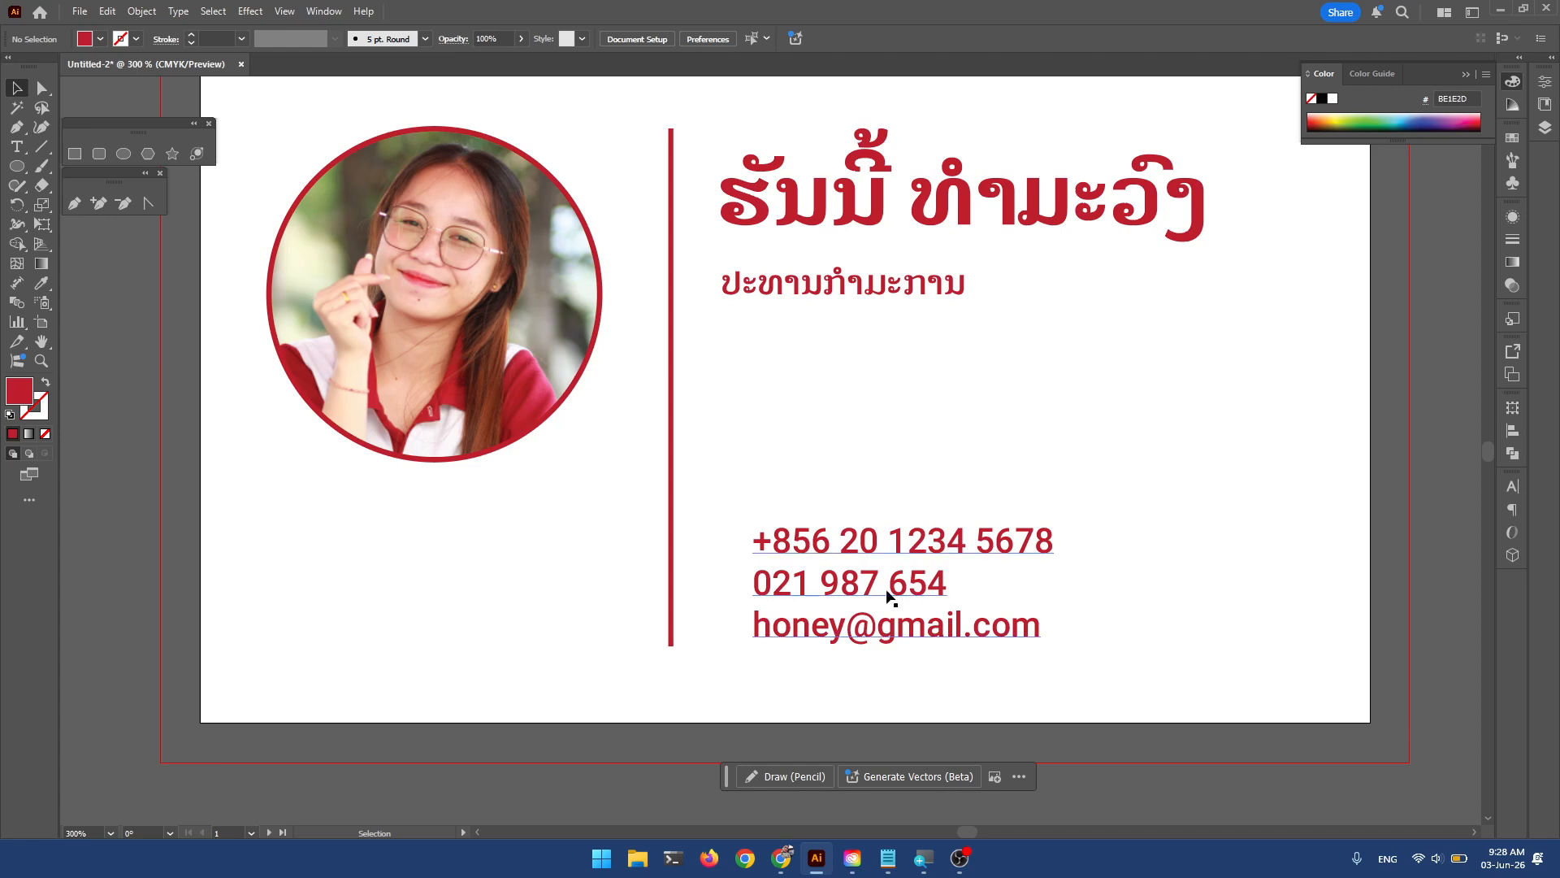
drag(889, 593, 911, 593)
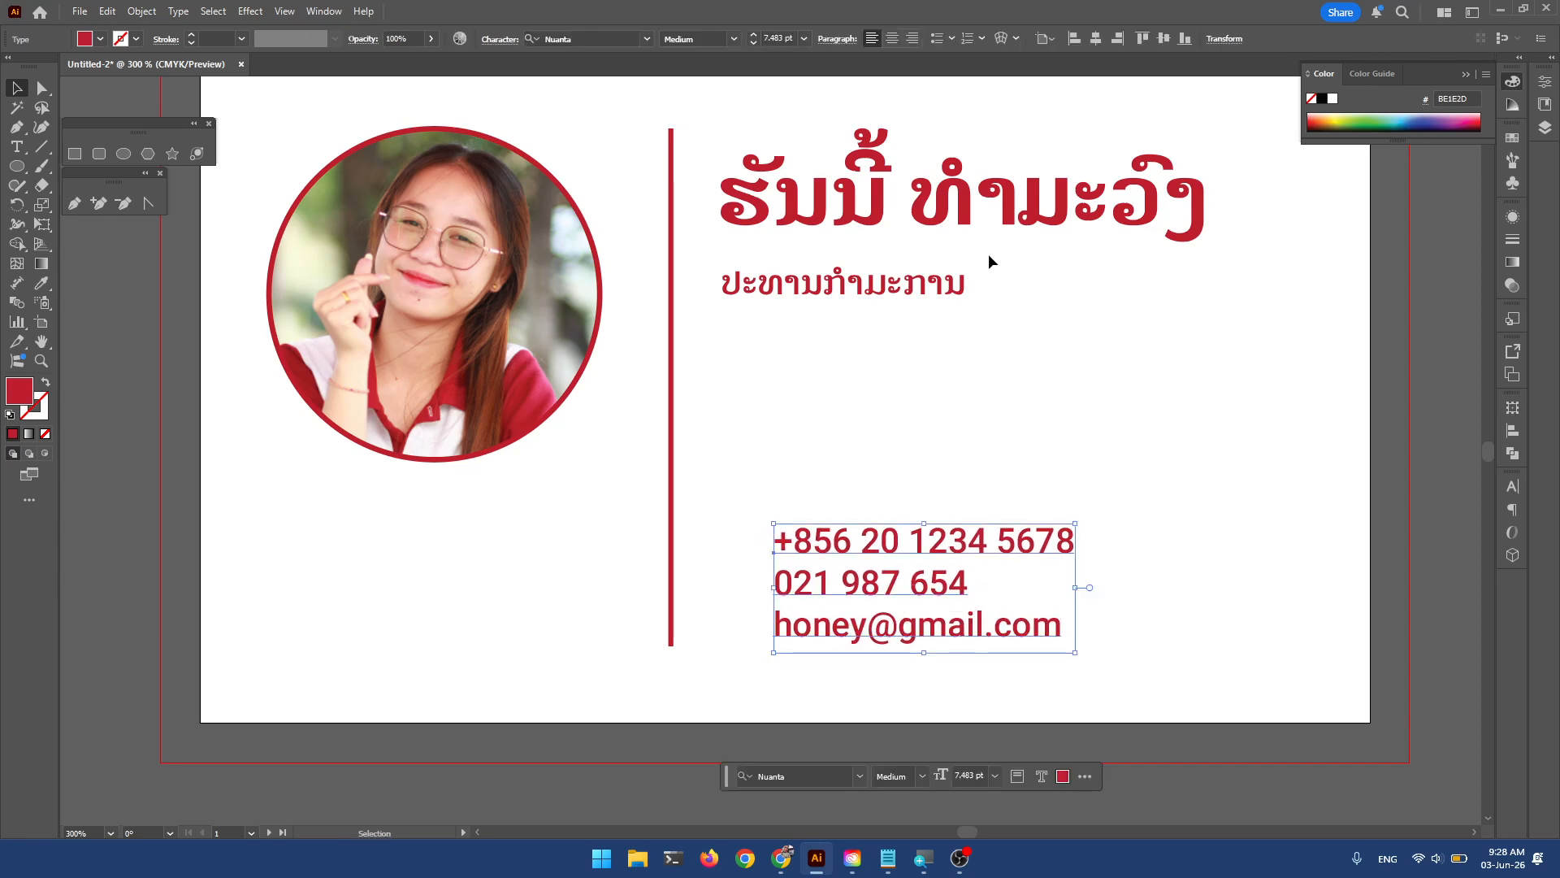
click(972, 349)
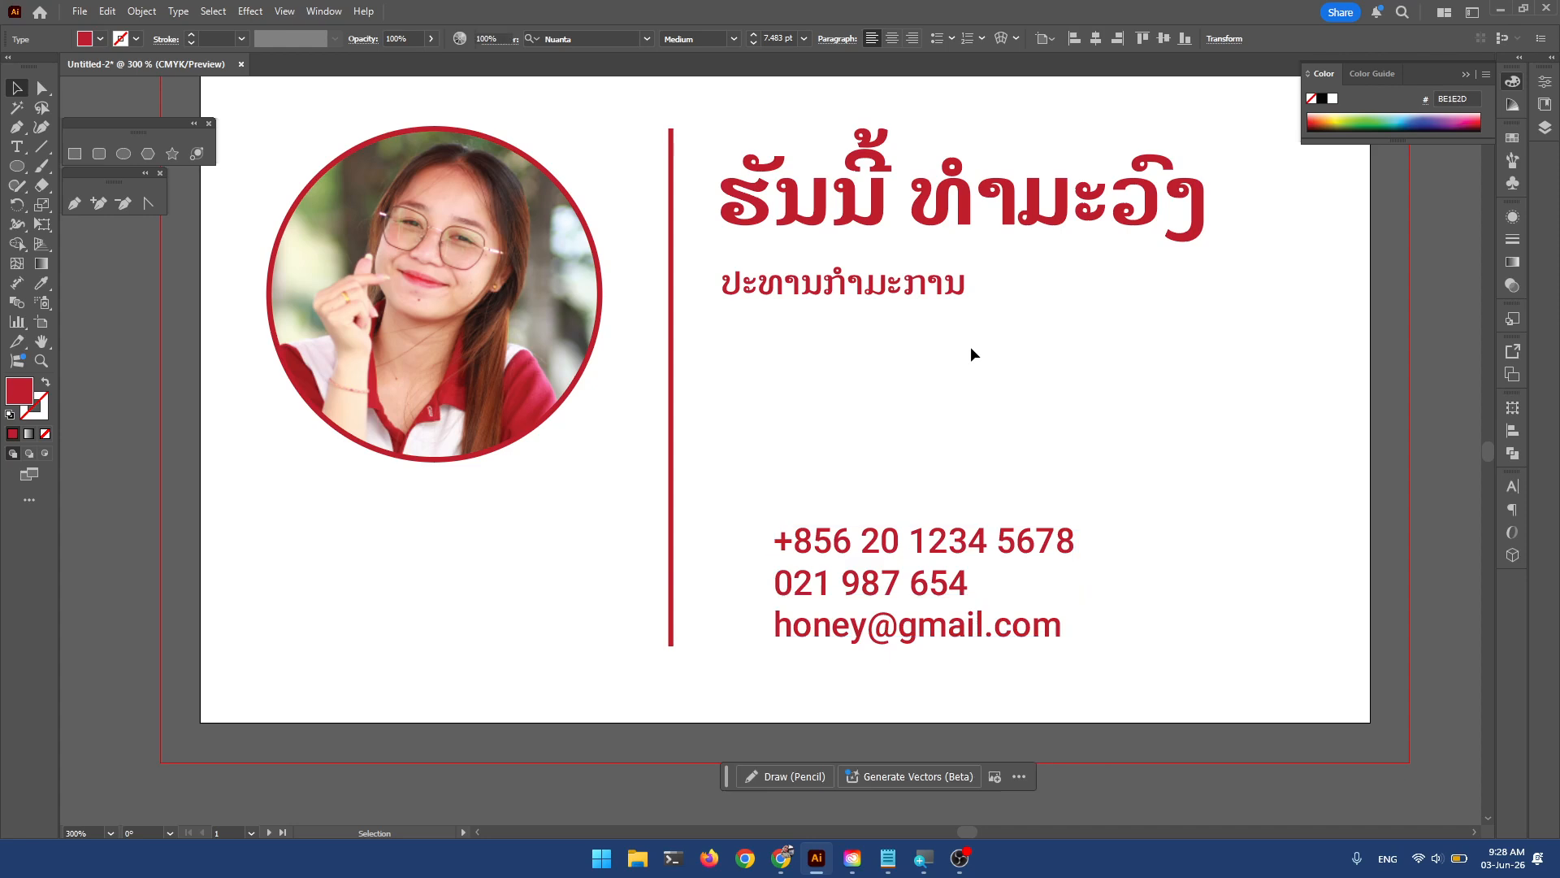
Alt-drag a copy of the contact block under the photo and centre-align its text.
click(835, 576)
click(885, 470)
click(878, 559)
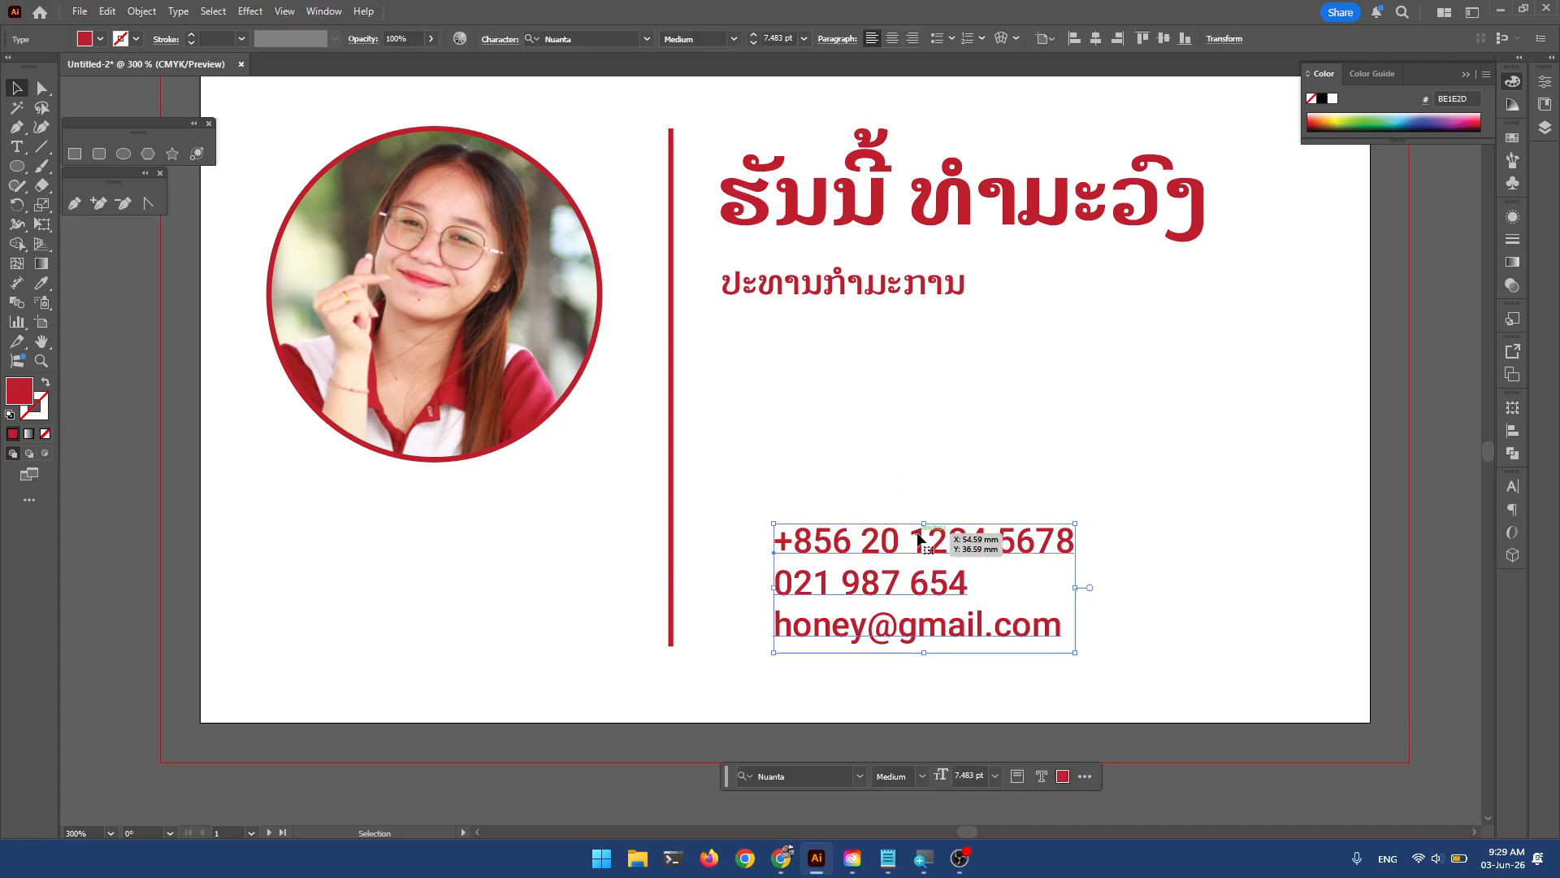
drag(894, 551, 527, 551)
click(891, 38)
Replace the left copy's text with the first line of the Lao address.
key(t)
click(514, 544)
key(ctrl+a)
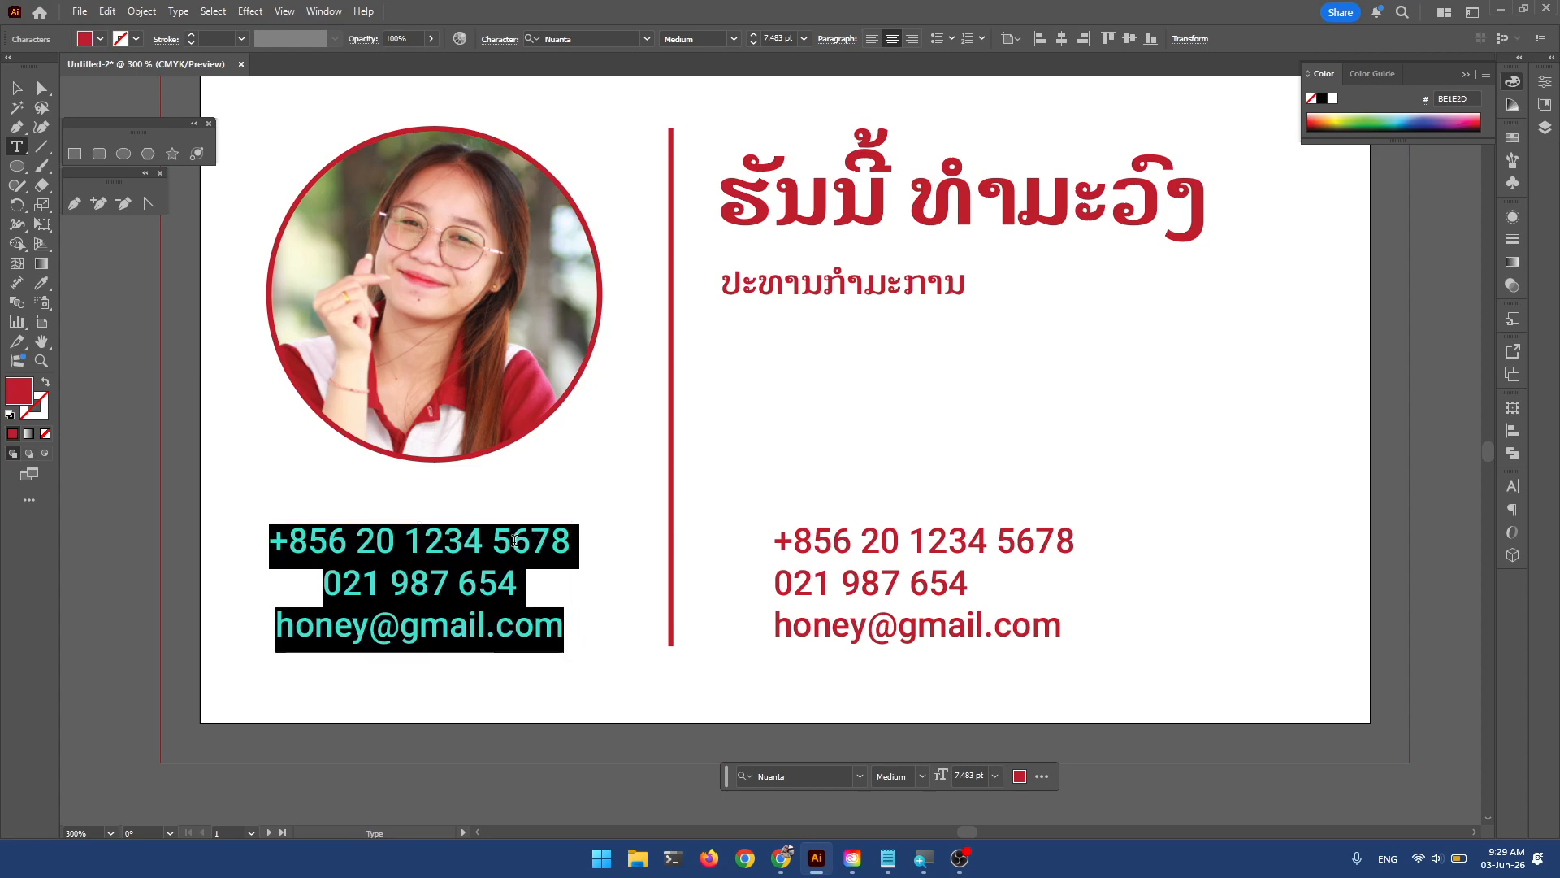
key(alt+shift)
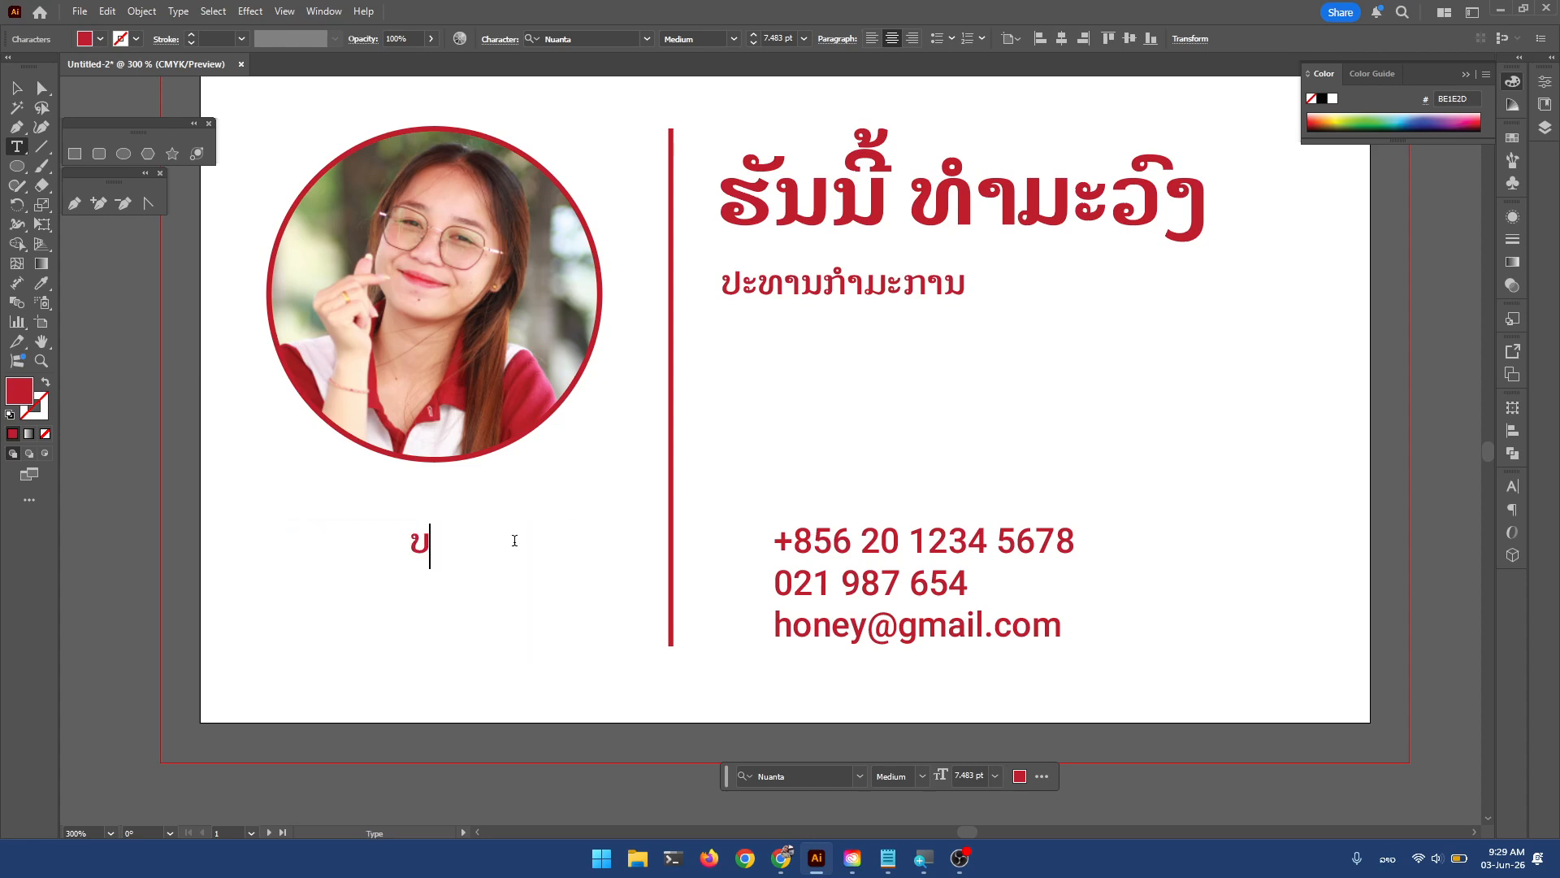
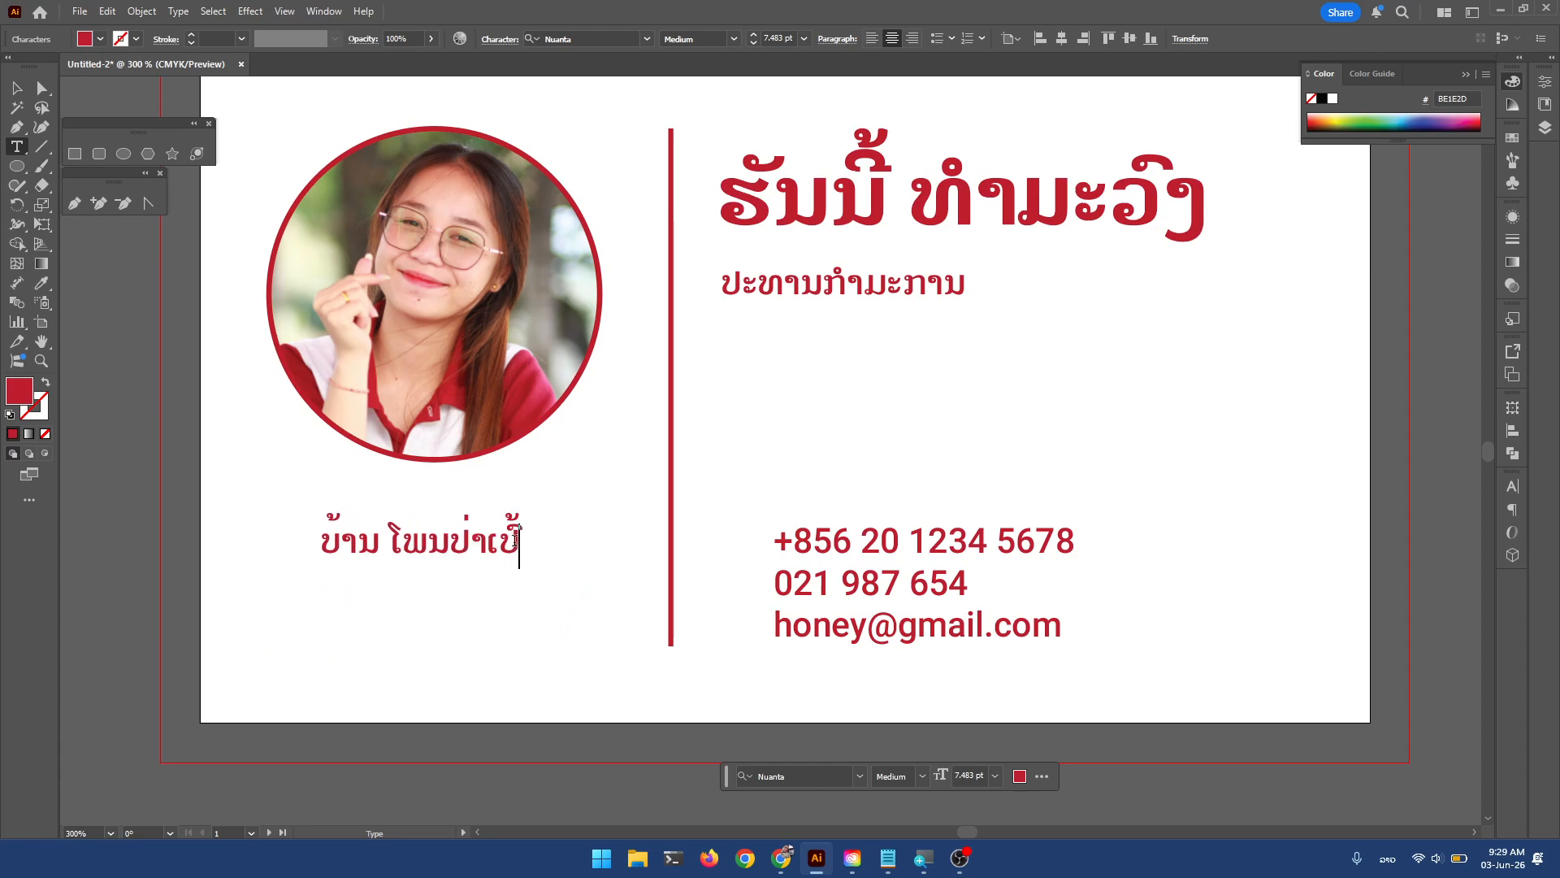
key(BackSpace)
key(BackSpace)
key(BackSpace)
key(BackSpace)
key(BackSpace)
key(BackSpace)
key(BackSpace)
key(BackSpace)
key(BackSpace)
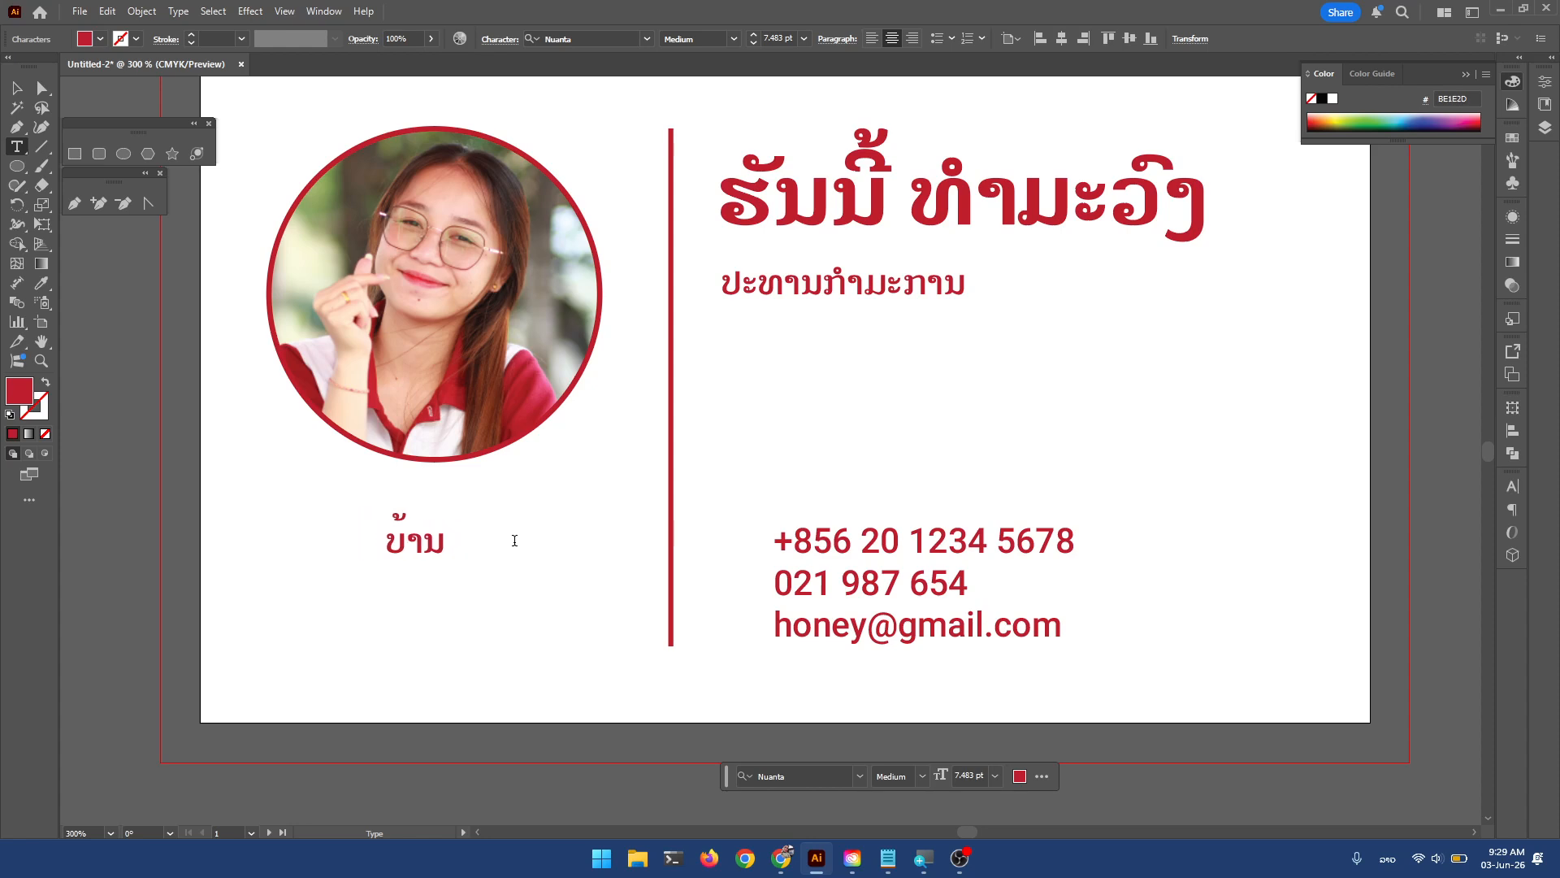
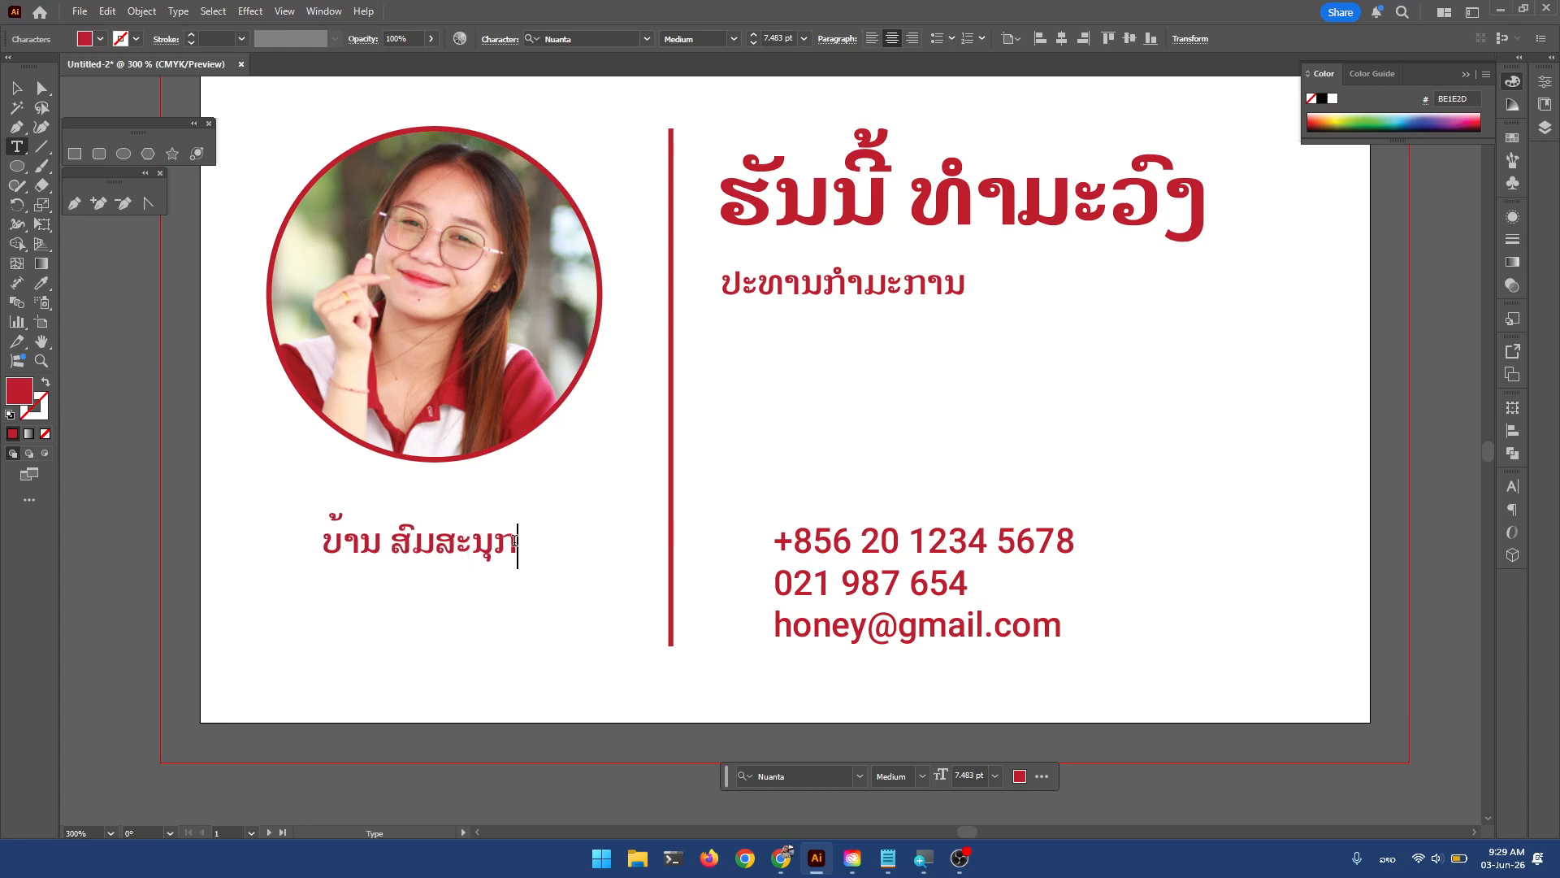
key(BackSpace)
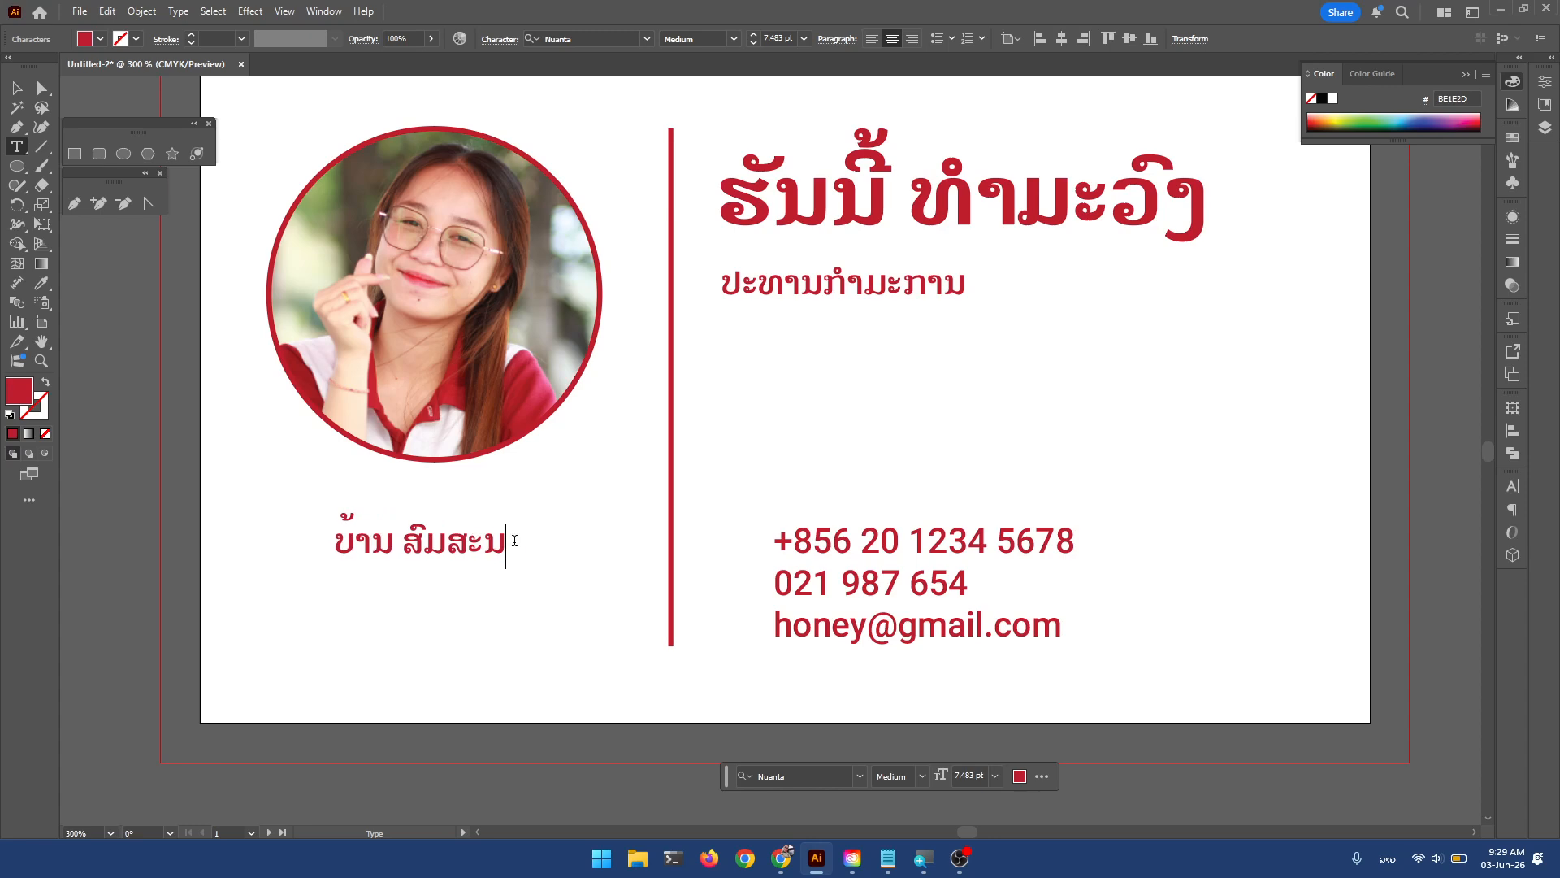
Add the district and city lines of the Lao address and fix a typo in line two.
key(Return)
text(ເມືອ)
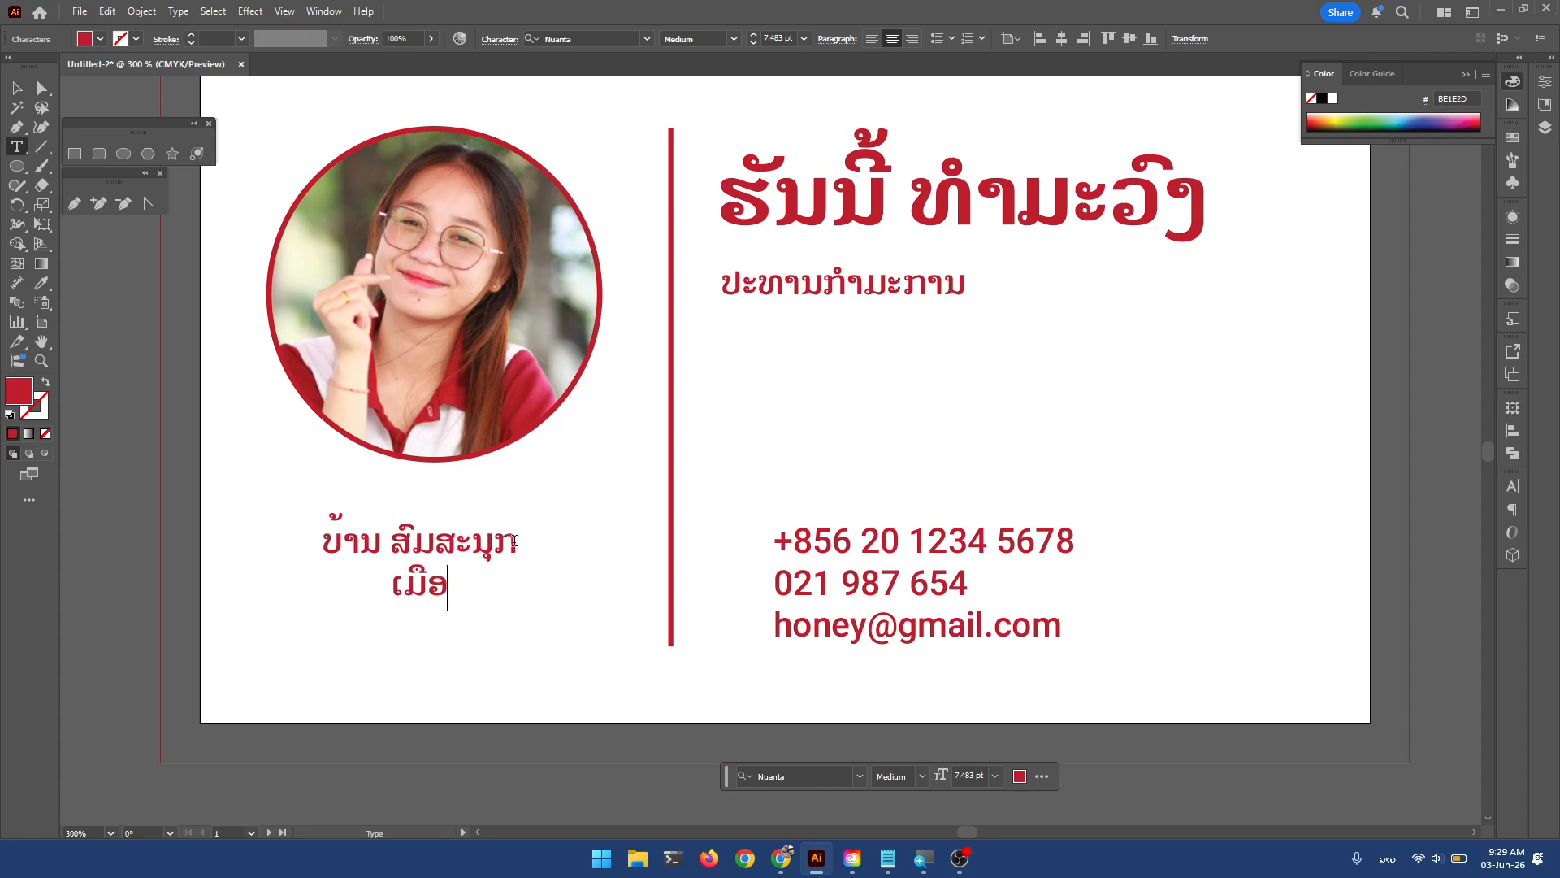
text(ງ ຫາດຊາ)
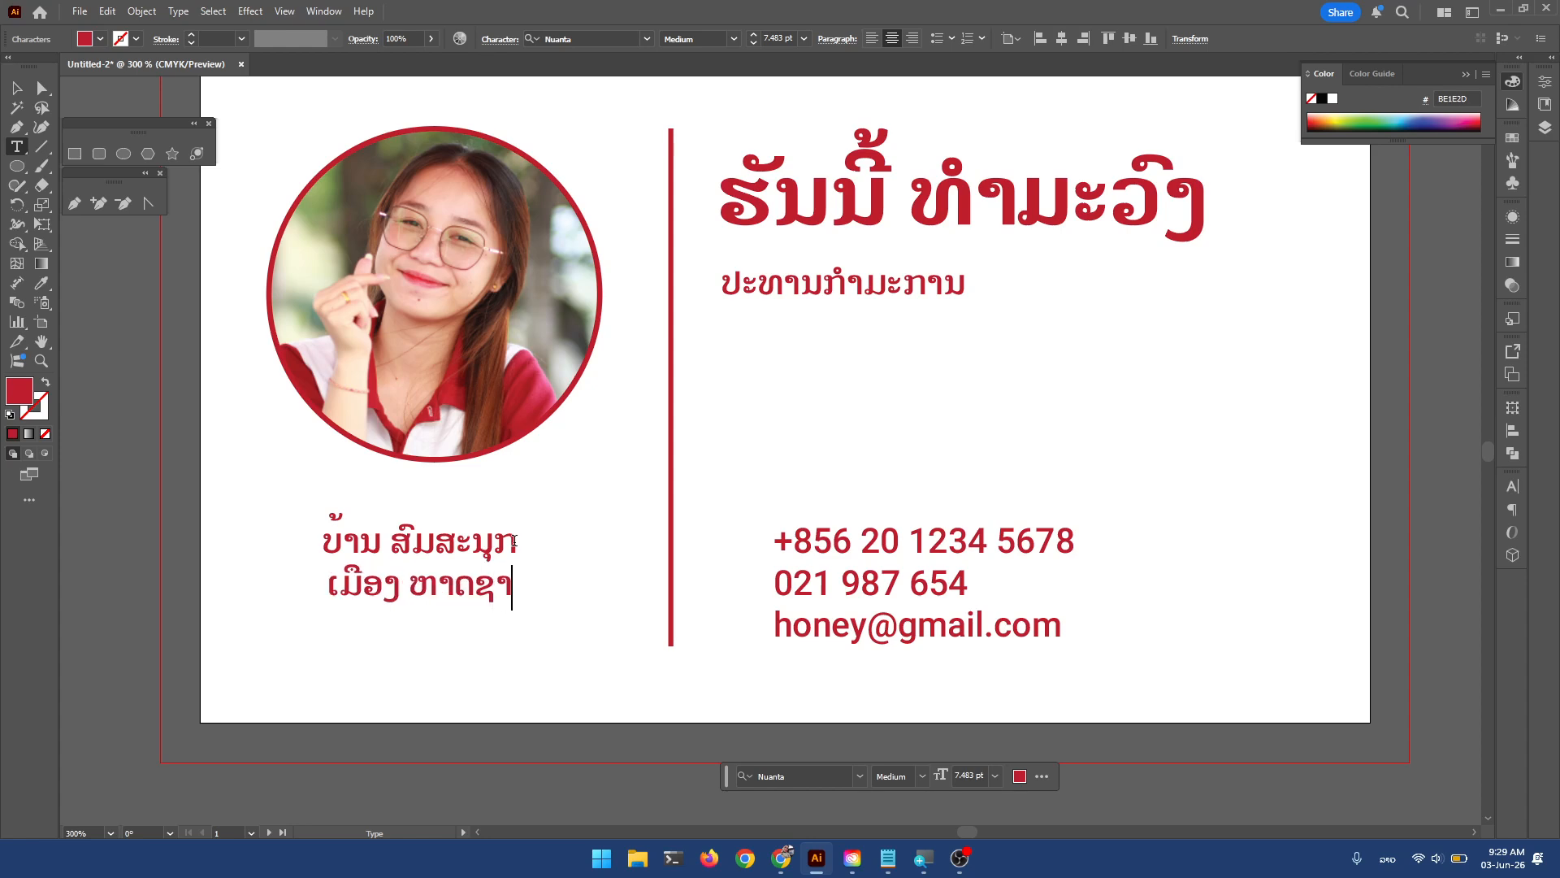
text(ຍຟອມ)
key(Return)
text(ນະຄອ)
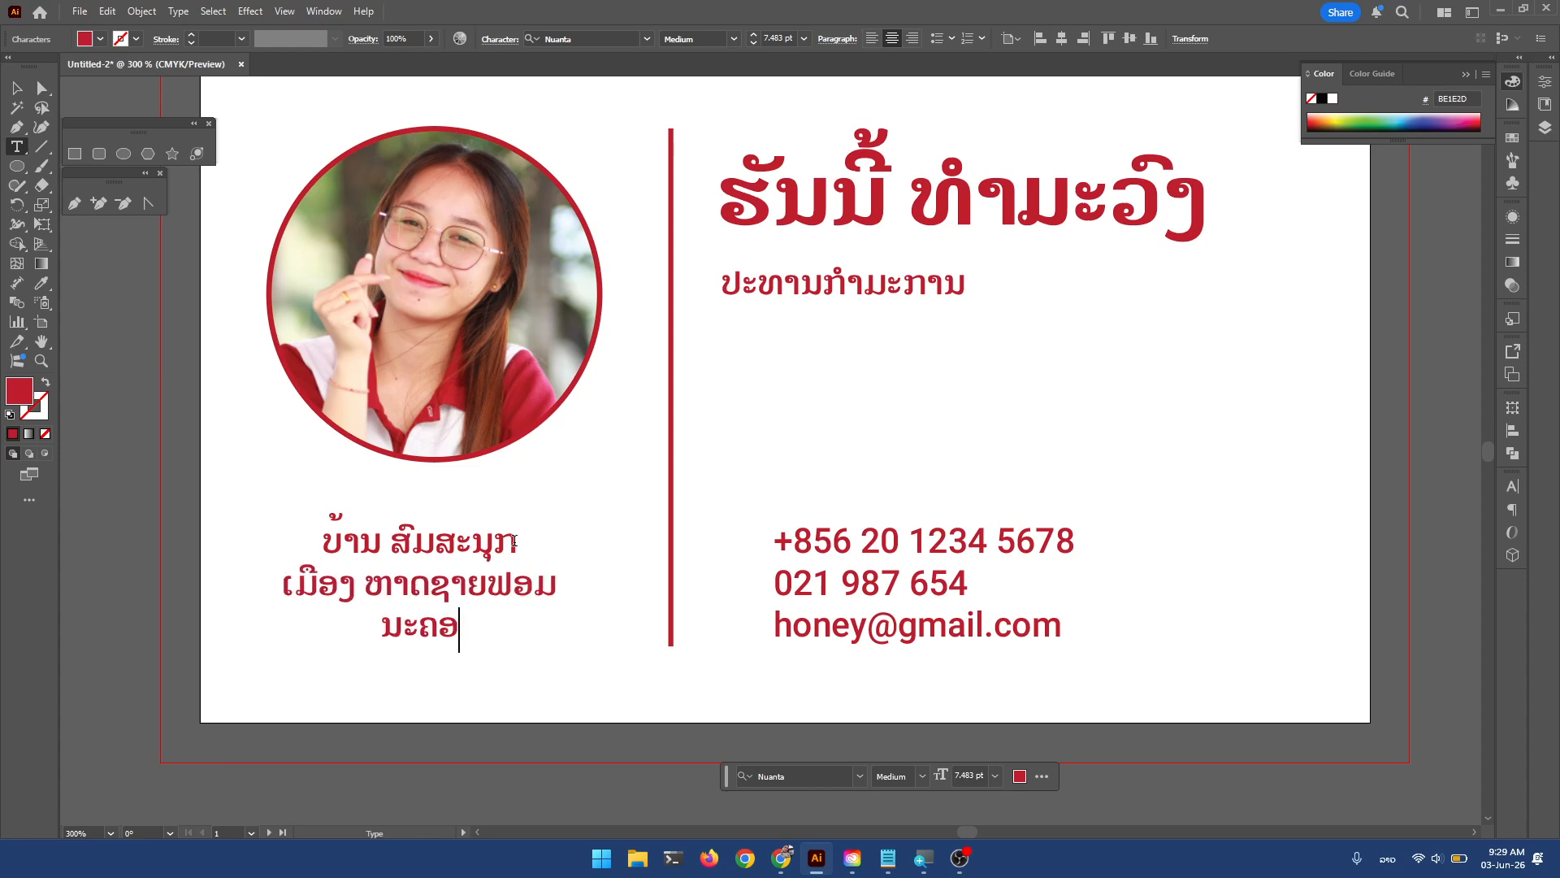
text(ນຫຼວງວຽງຈັນ)
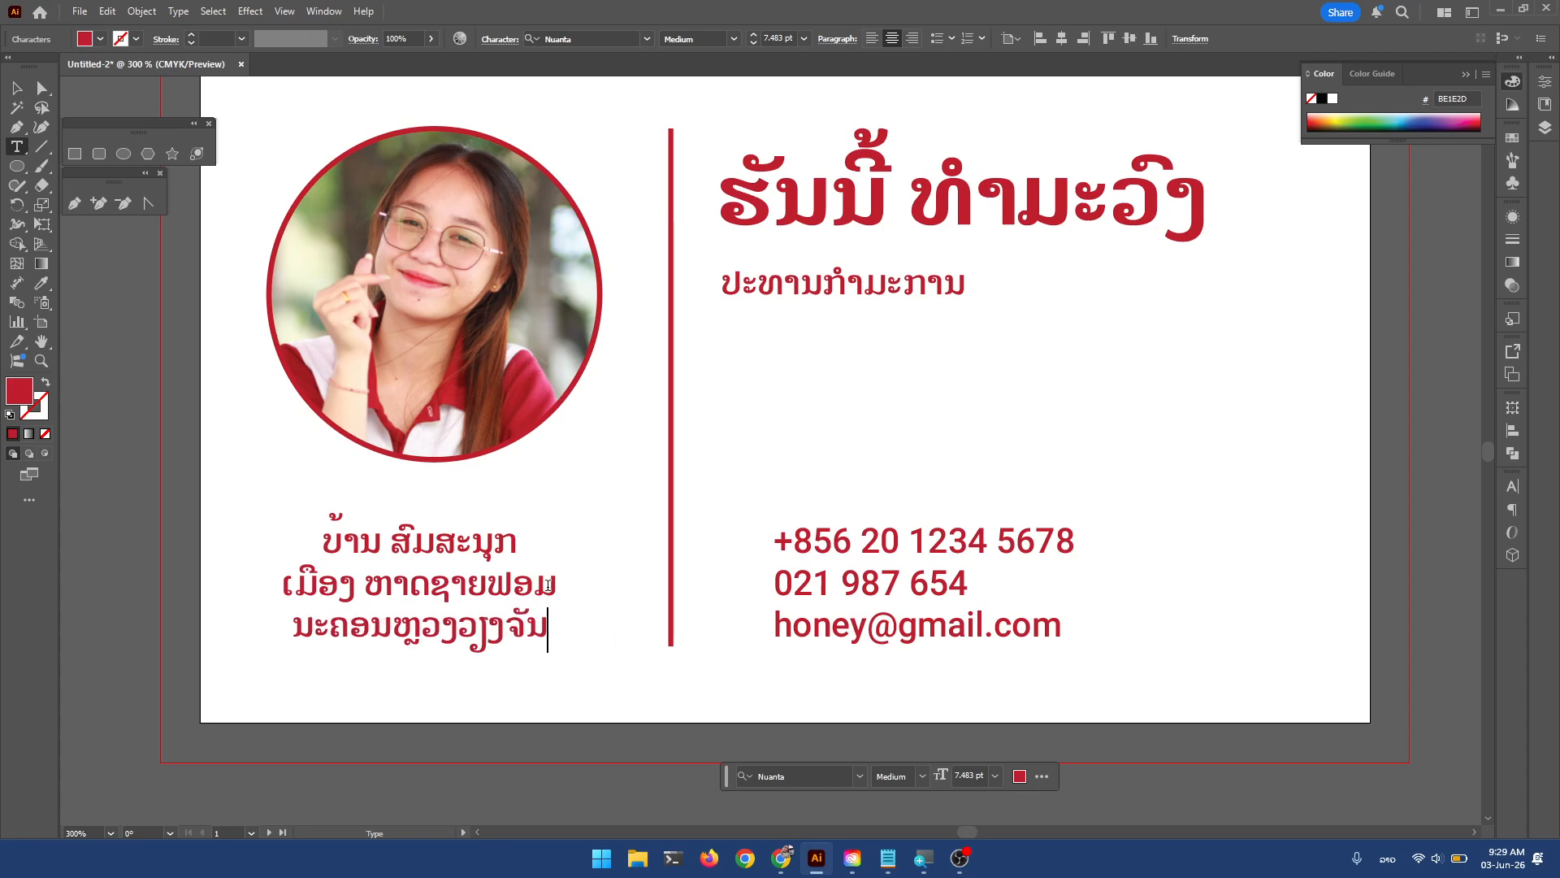
drag(548, 587, 537, 587)
text(ງ)
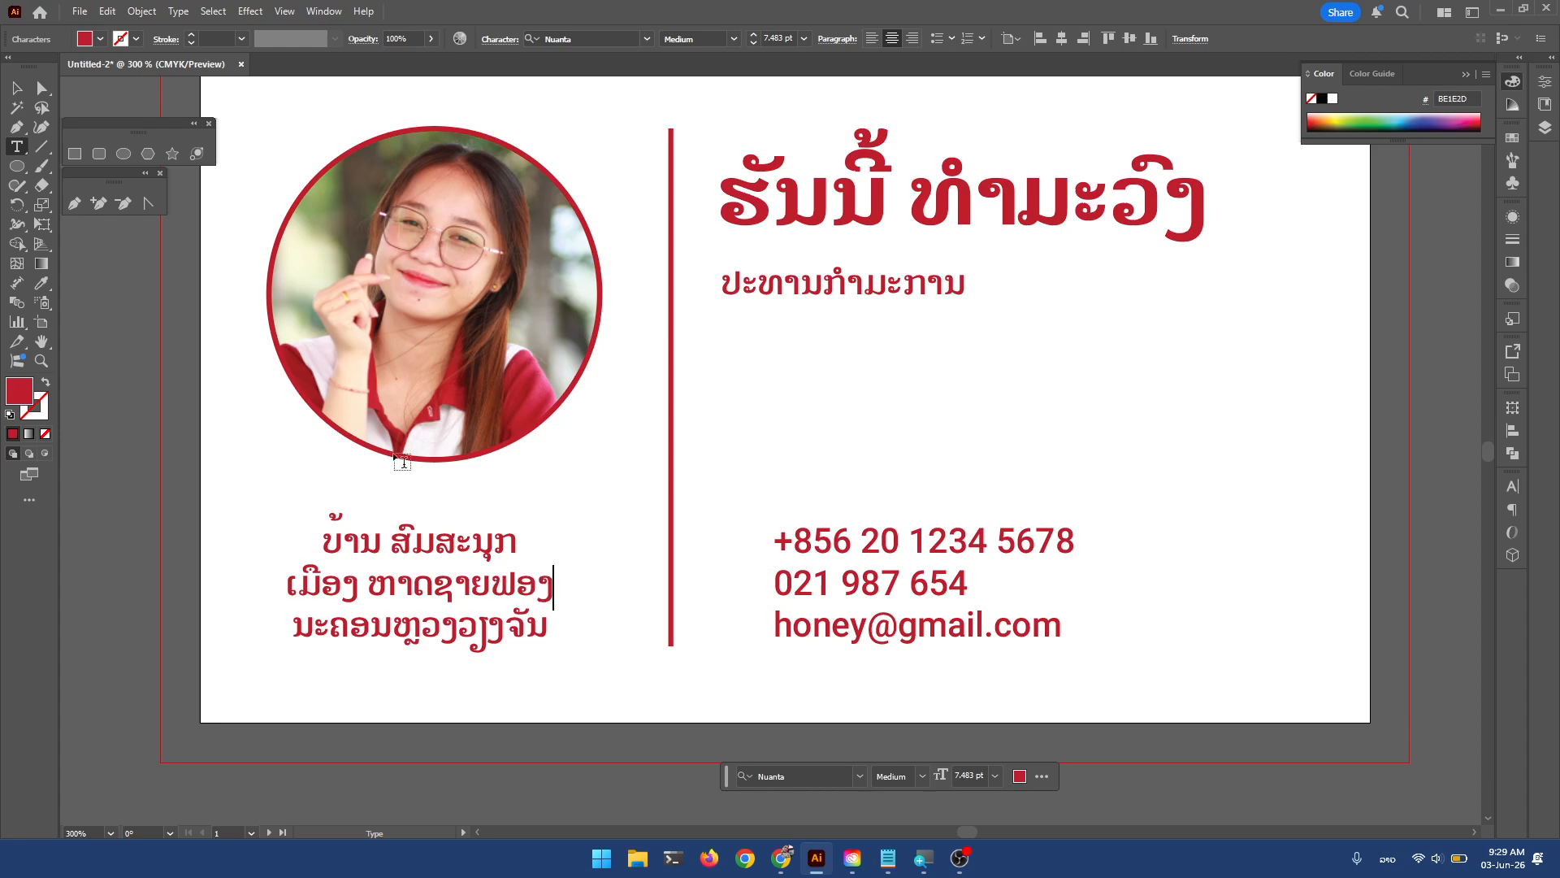
click(16, 87)
Set the leading of both the address and contact blocks to 11 pt.
click(858, 432)
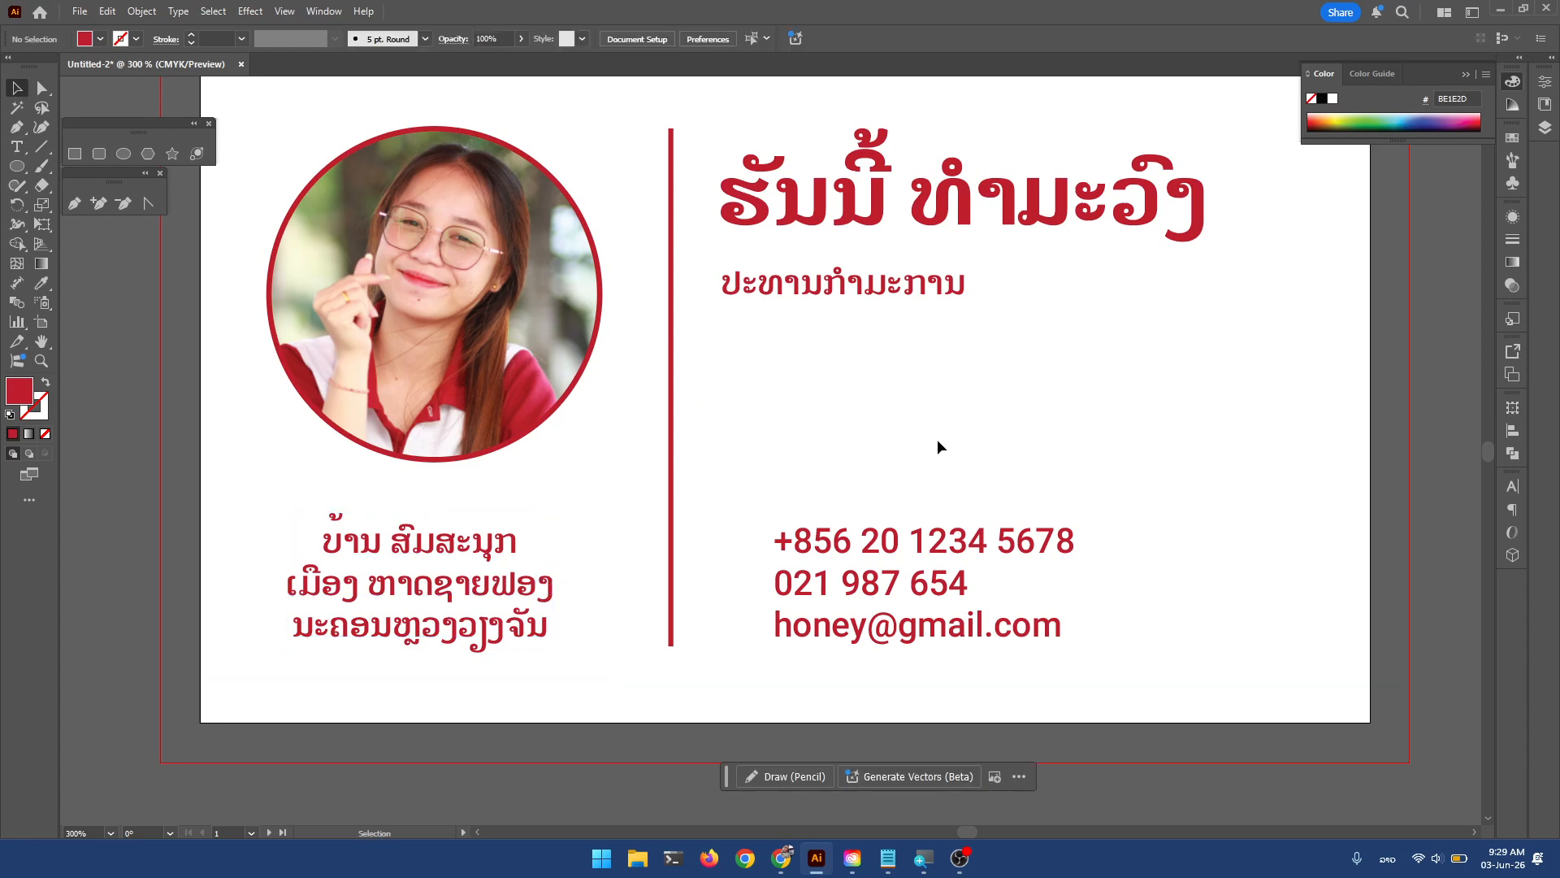
drag(933, 446, 928, 498)
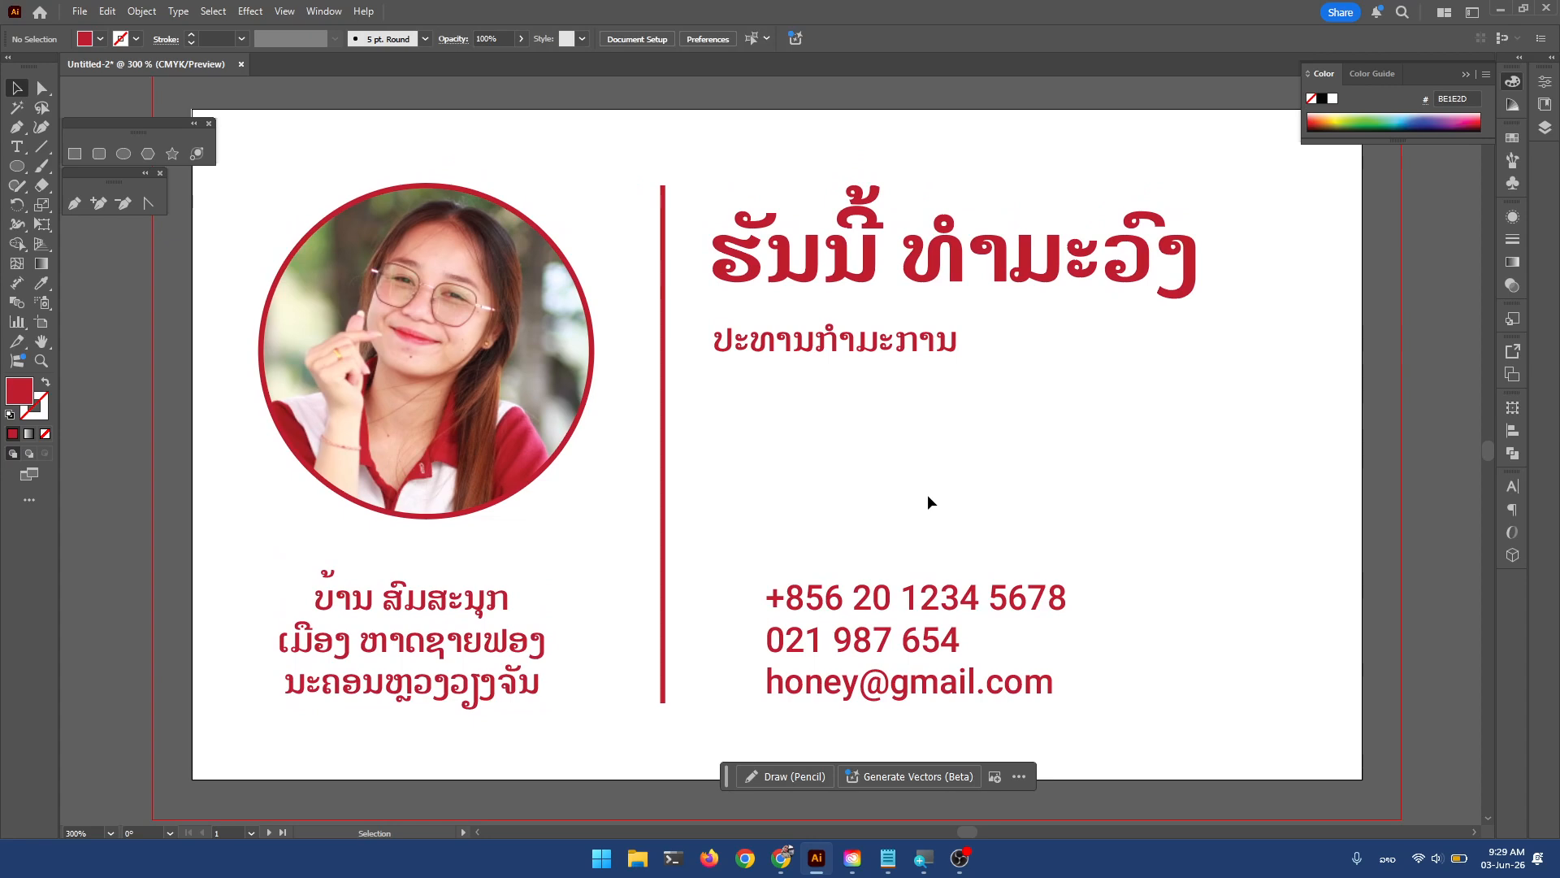
click(504, 642)
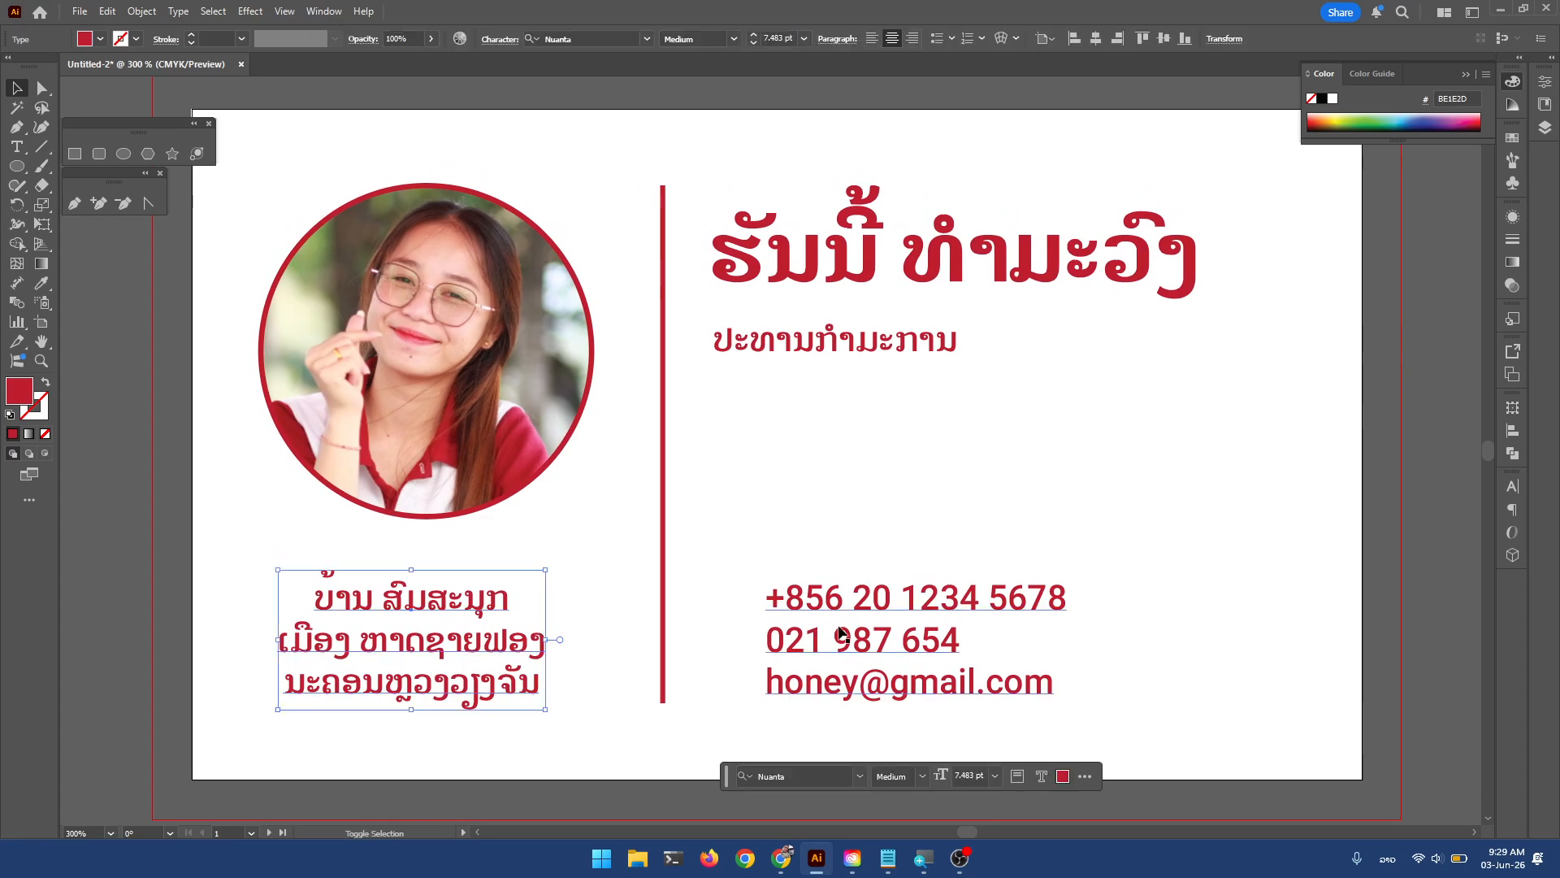
shift+click(902, 642)
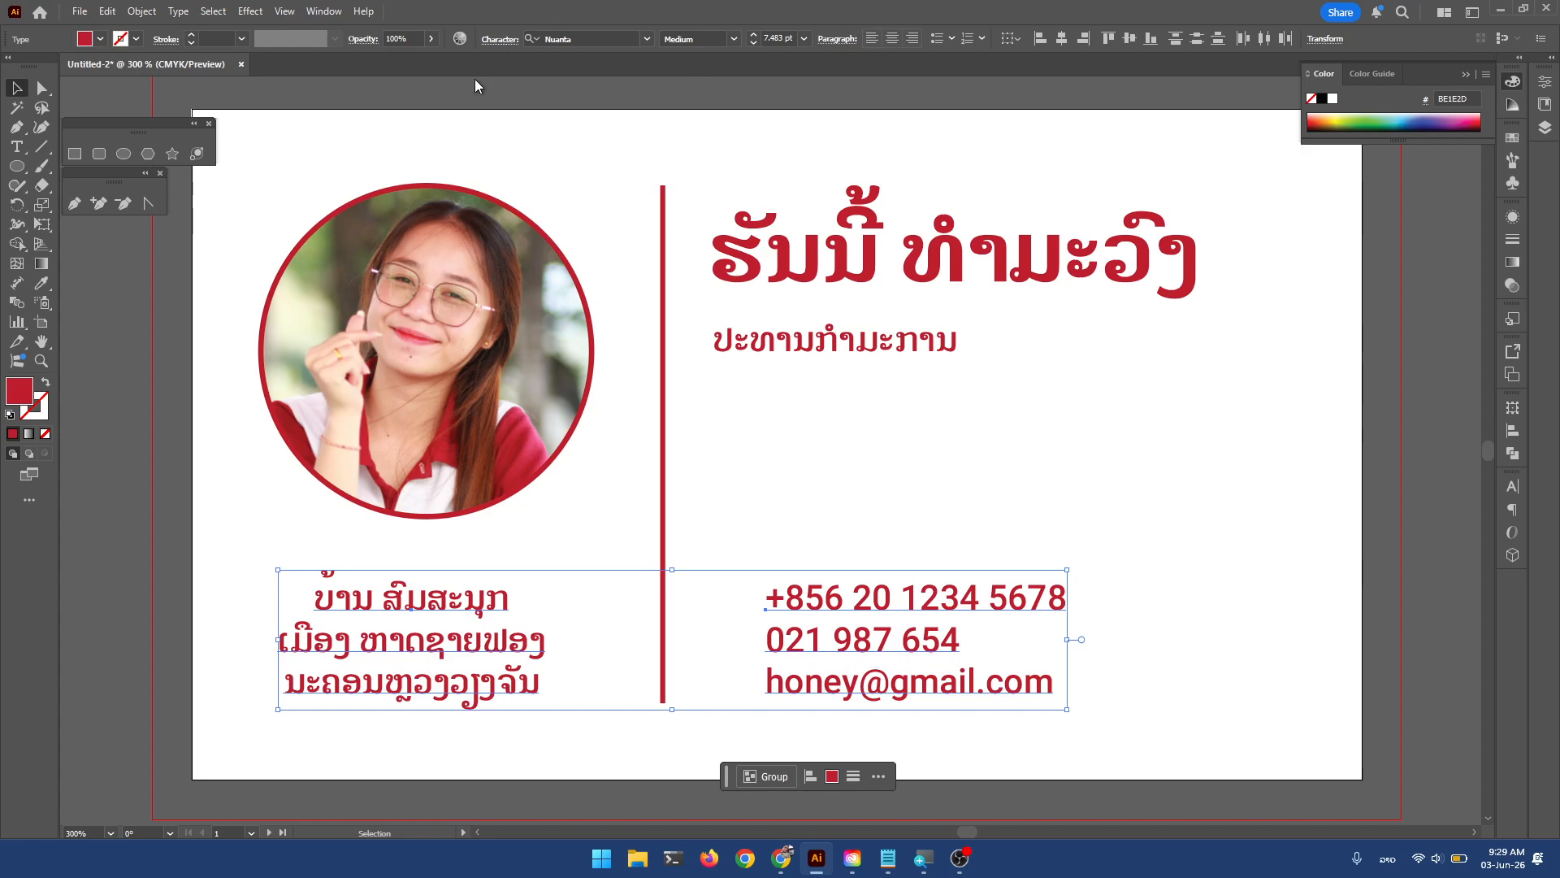
click(500, 39)
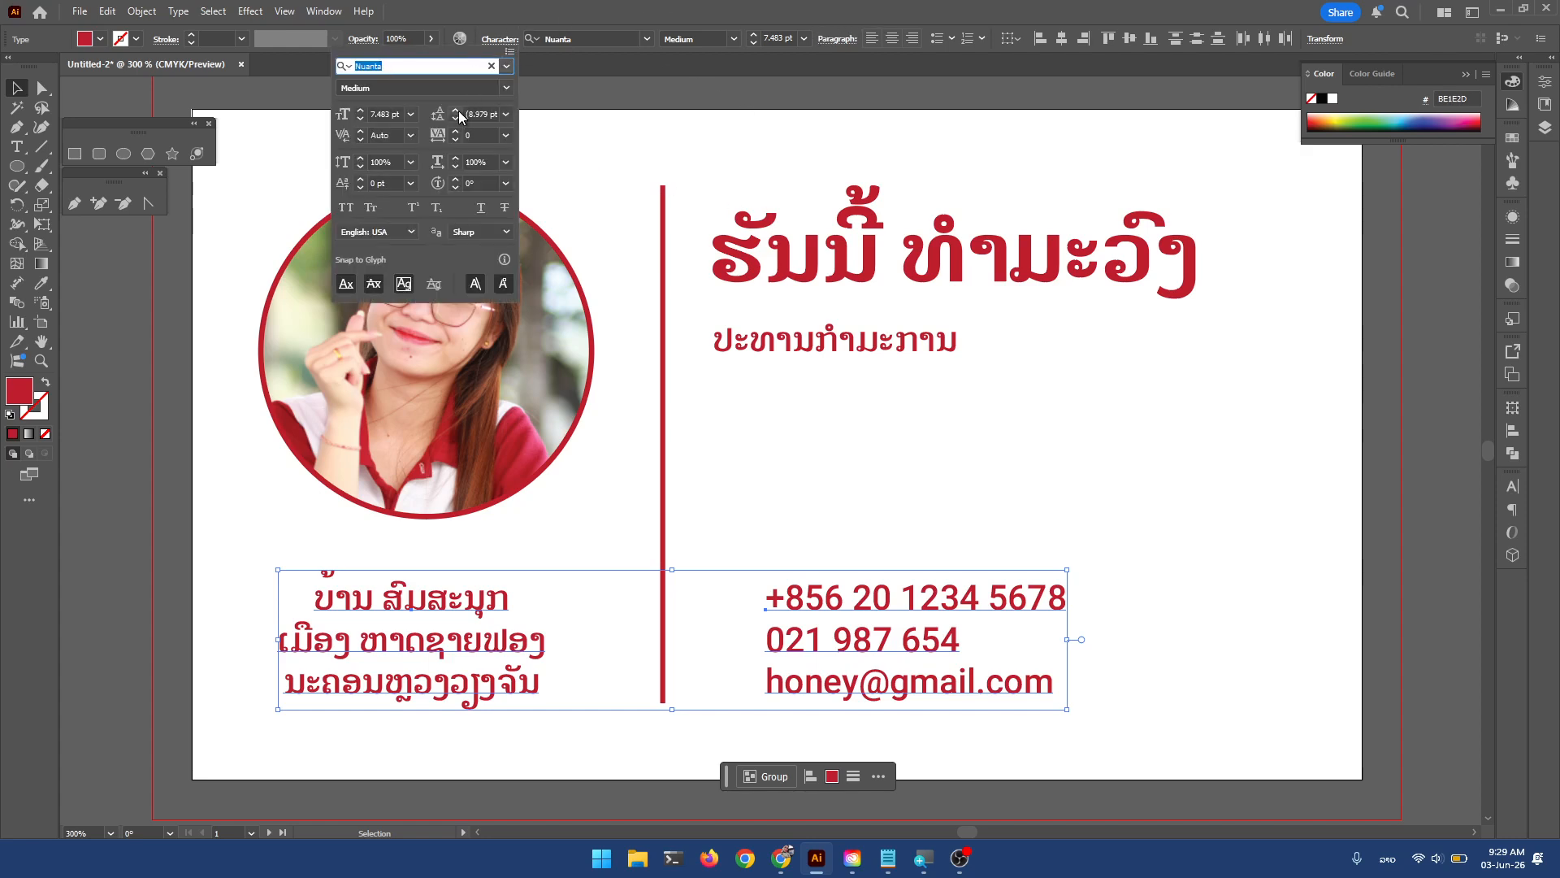
click(457, 111)
click(495, 43)
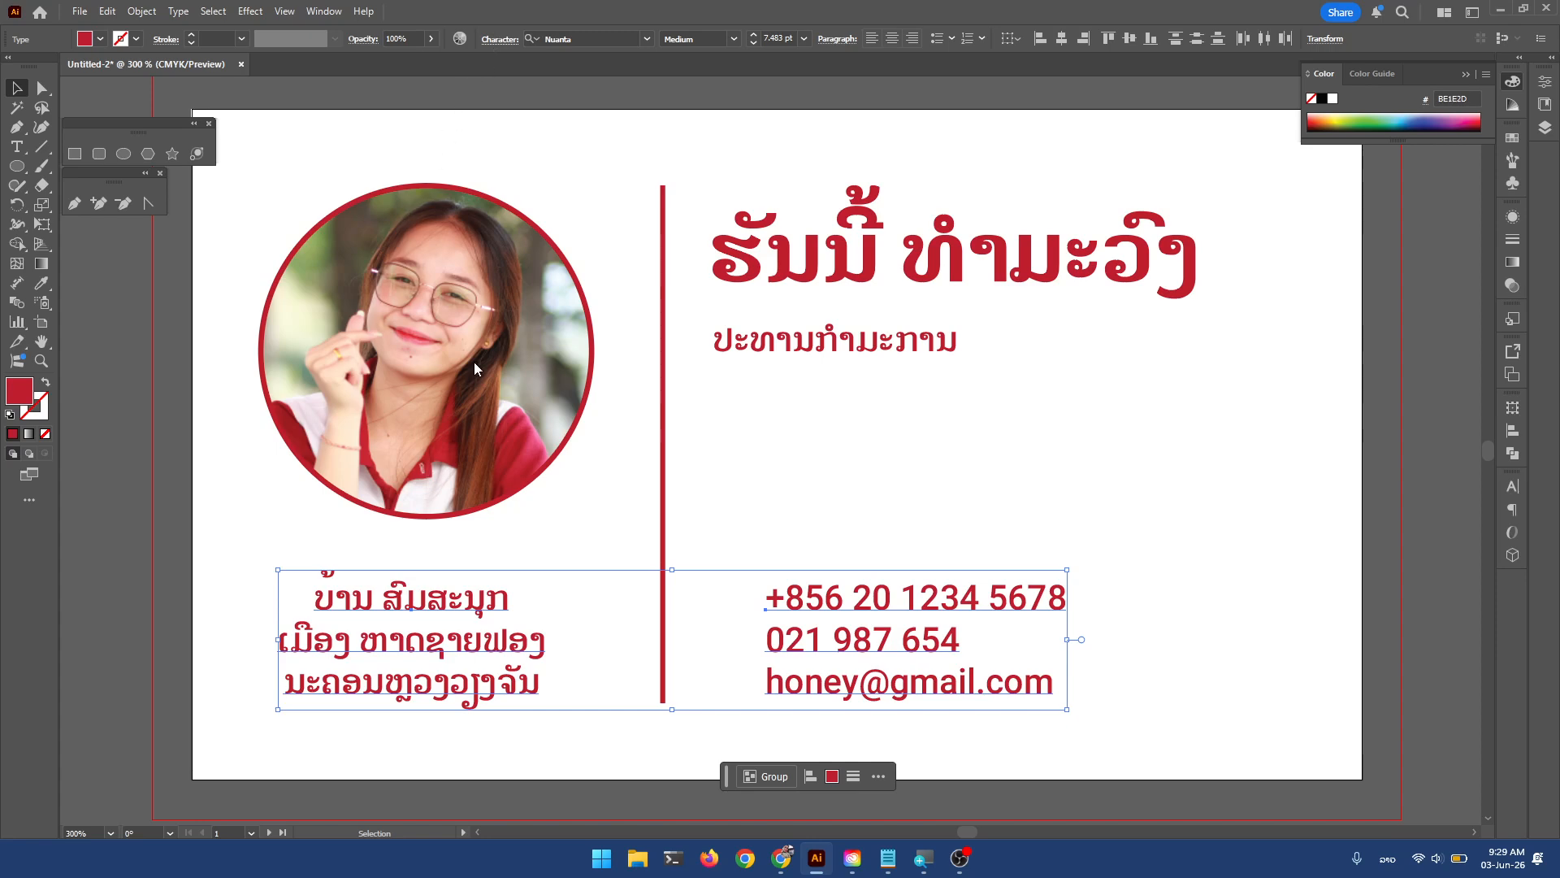
key(ctrl+t)
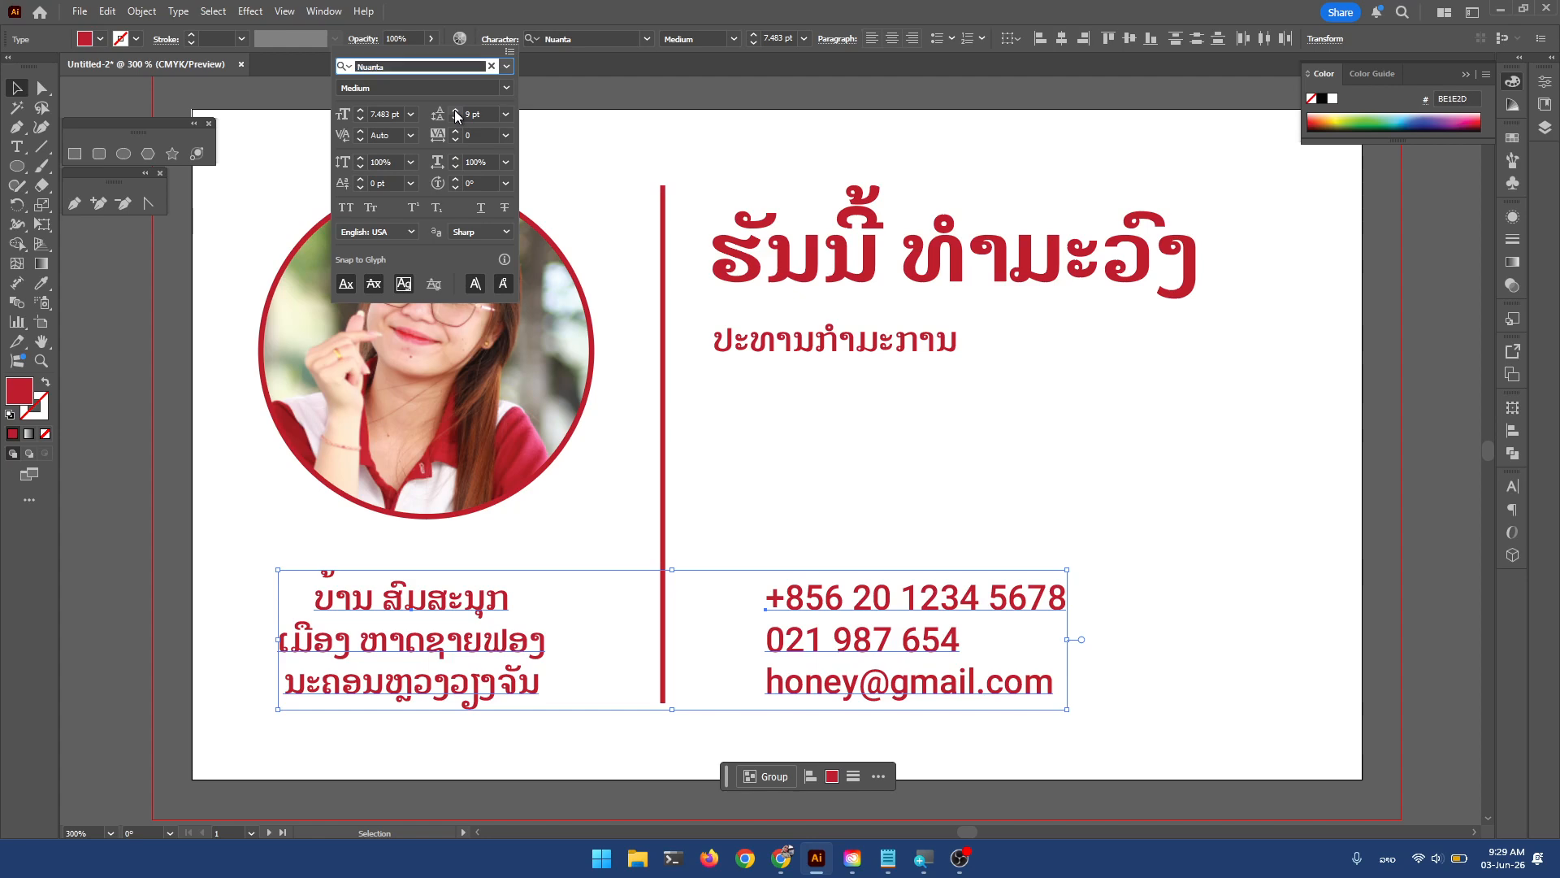
click(455, 110)
click(455, 110)
click(861, 493)
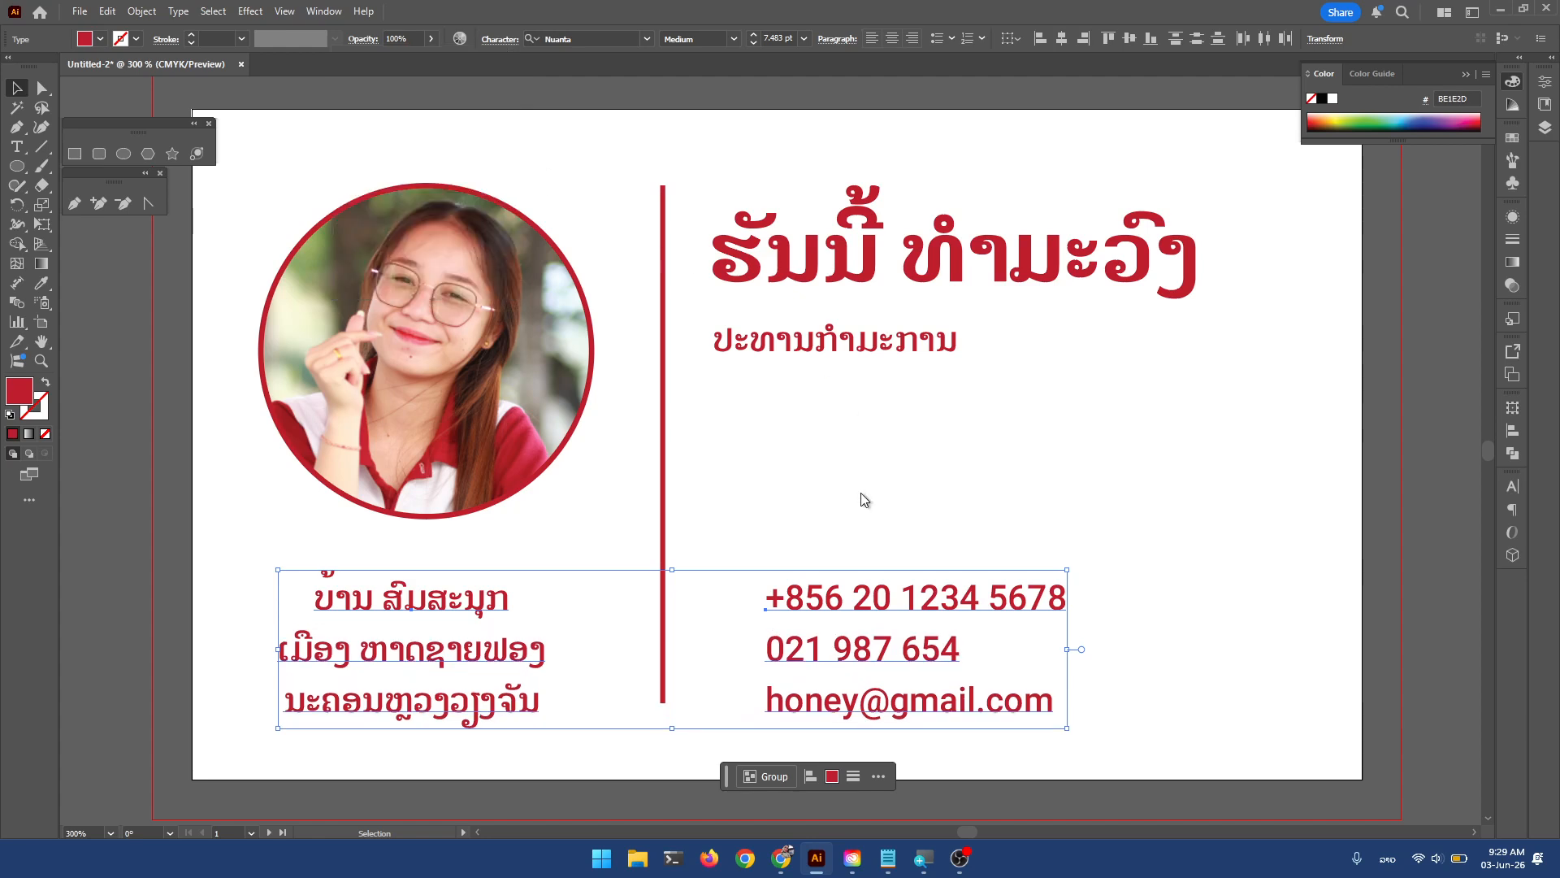
Try moving the contact and address blocks up slightly, undoing both moves.
drag(869, 595, 868, 581)
key(ctrl+z)
drag(437, 617, 438, 606)
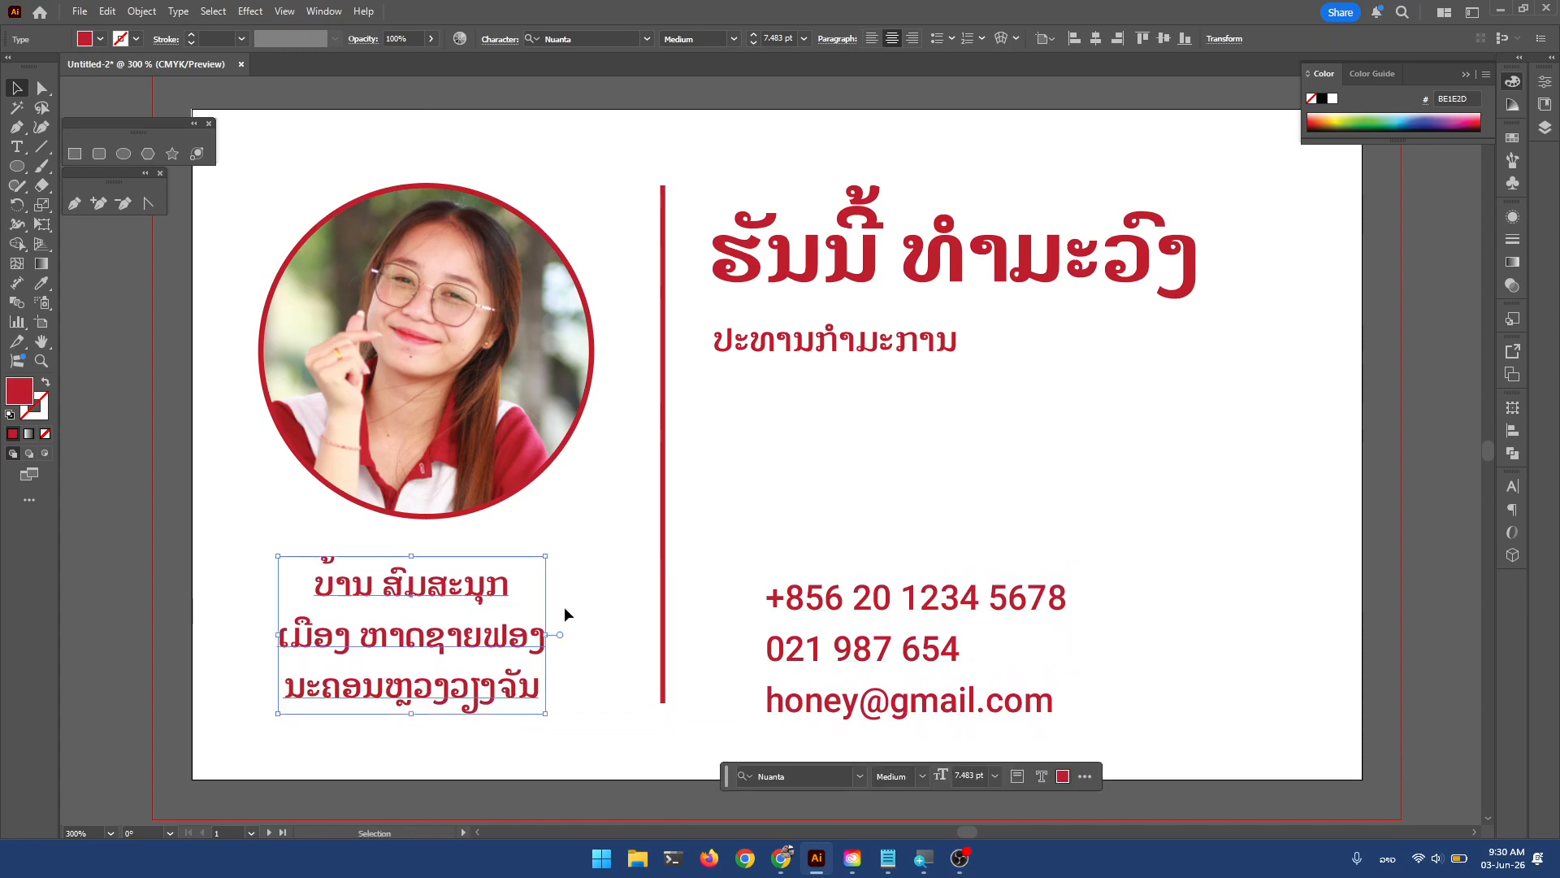
key(ctrl+z)
Raise the address and contact text blocks together slightly.
shift+click(873, 600)
drag(872, 600, 871, 590)
click(780, 520)
Horizontally centre the Lao address under the photo and zoom out to see the whole card.
click(553, 471)
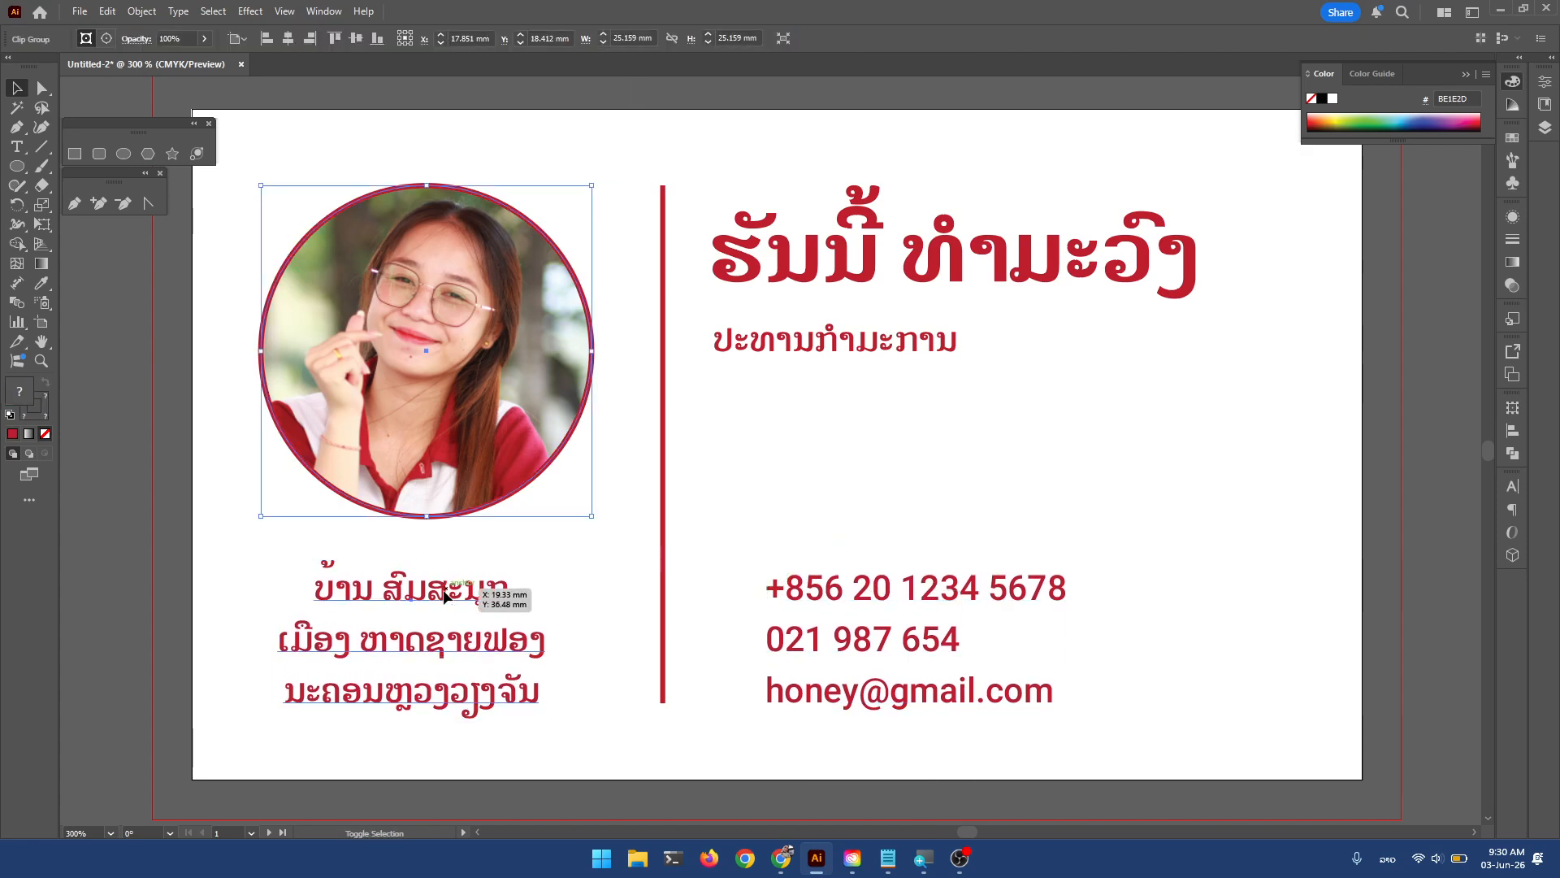
shift+click(520, 597)
click(279, 37)
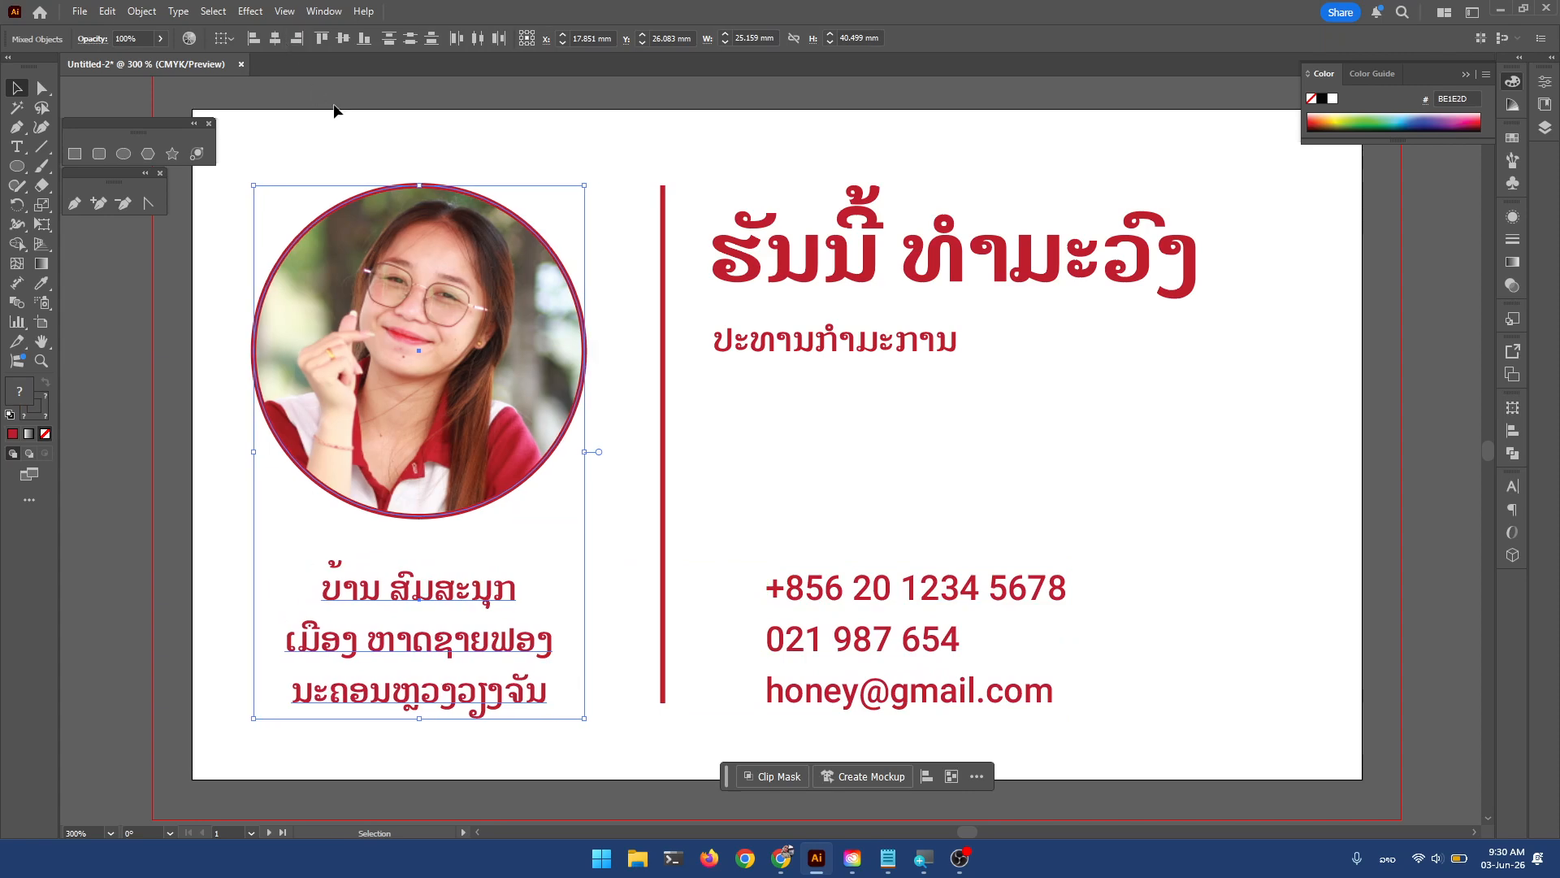
drag(533, 354, 533, 354)
click(928, 427)
drag(947, 453, 954, 456)
key(ctrl+minus)
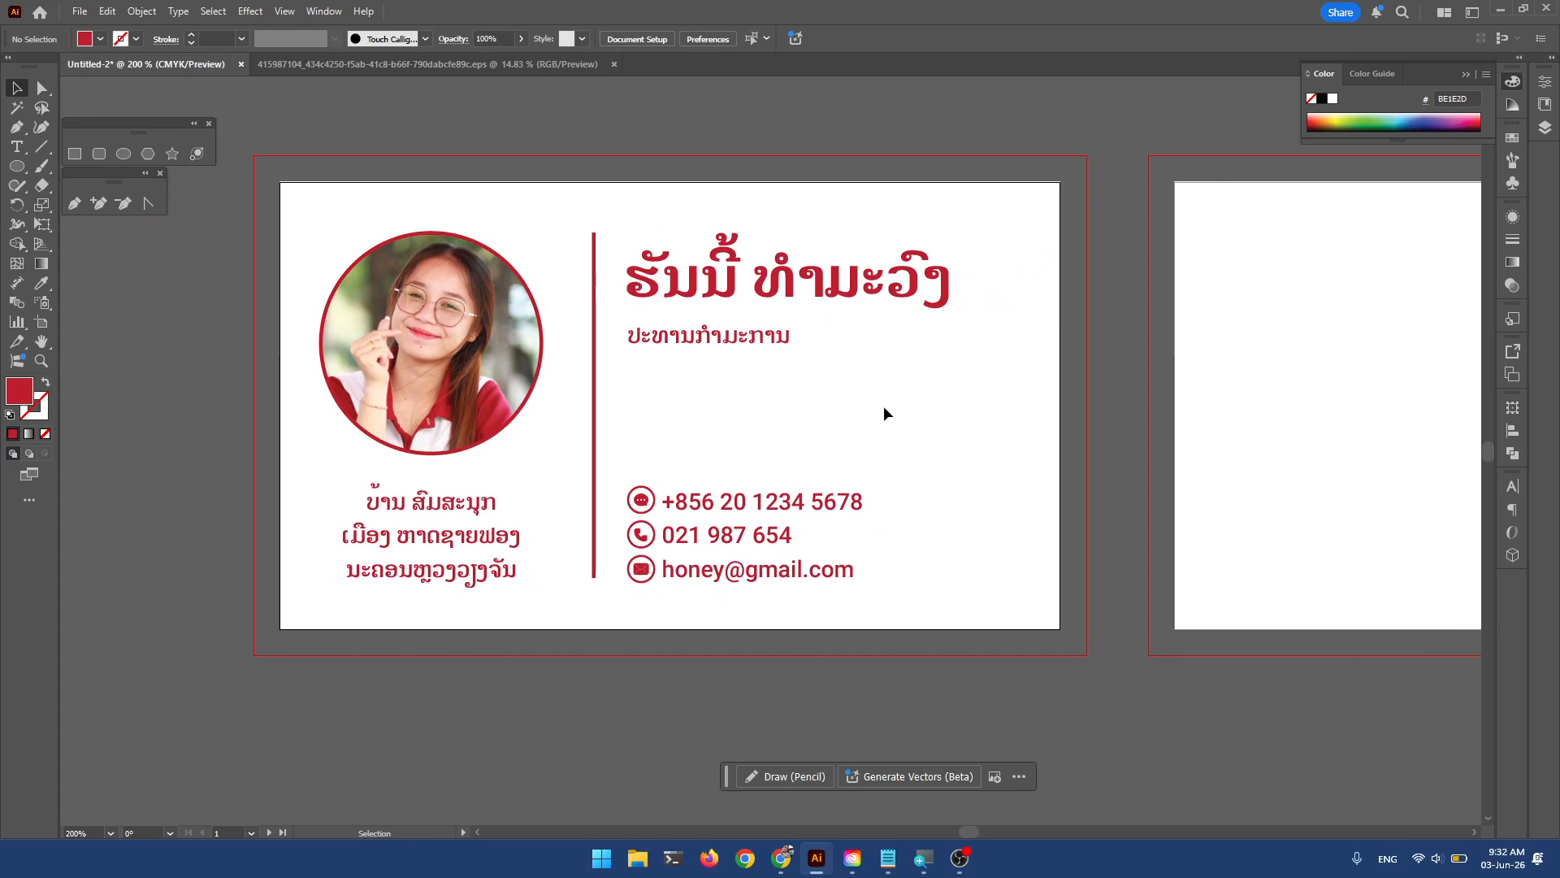
scroll(758, 539, up, 1)
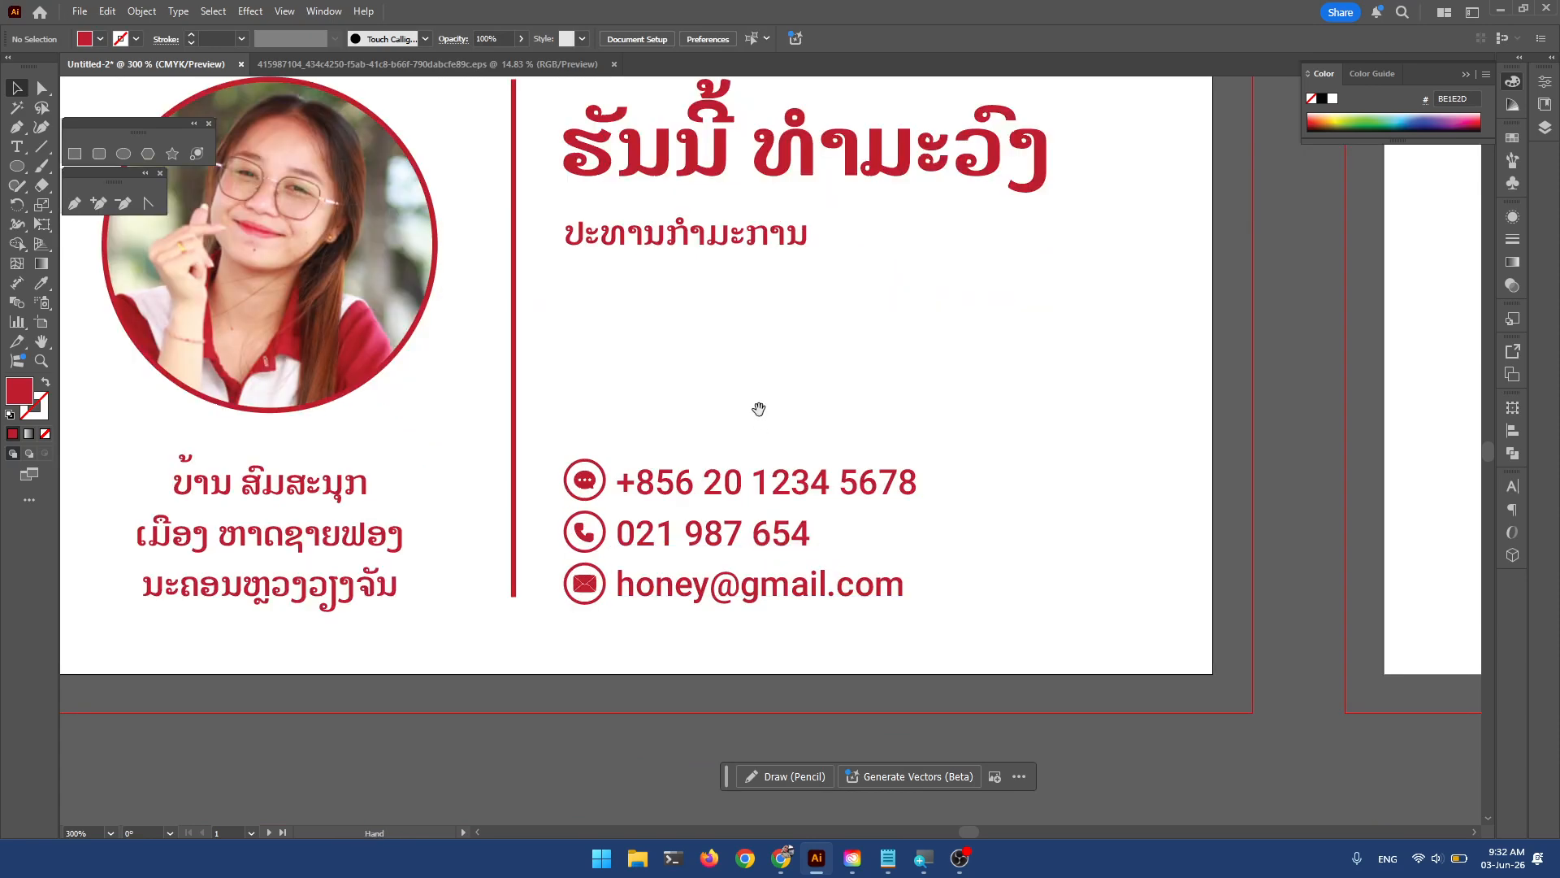
drag(759, 409, 972, 520)
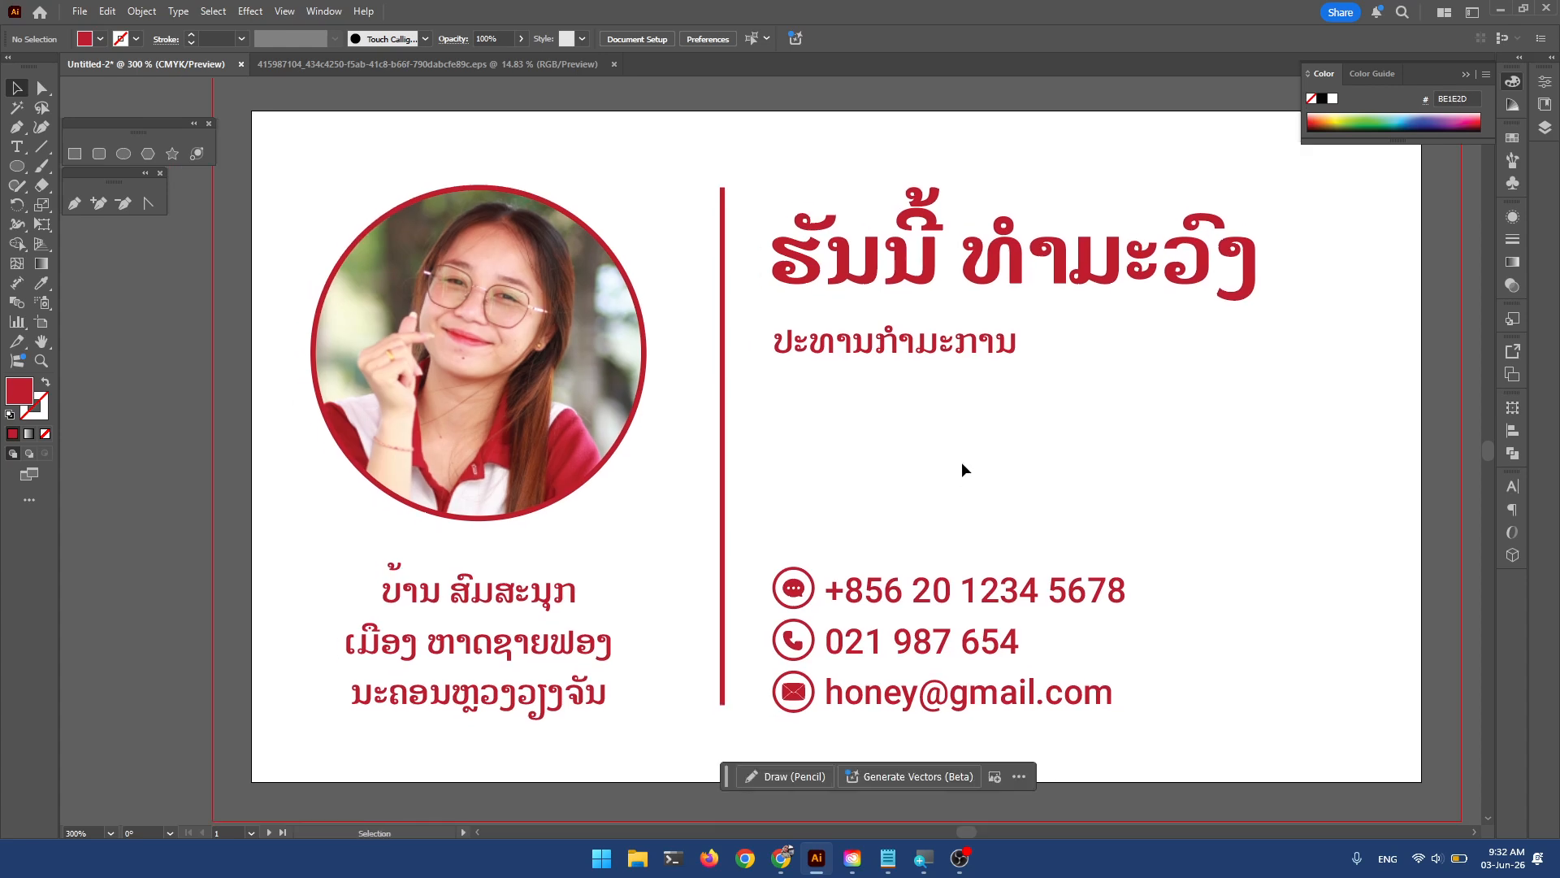
drag(1038, 450, 1023, 445)
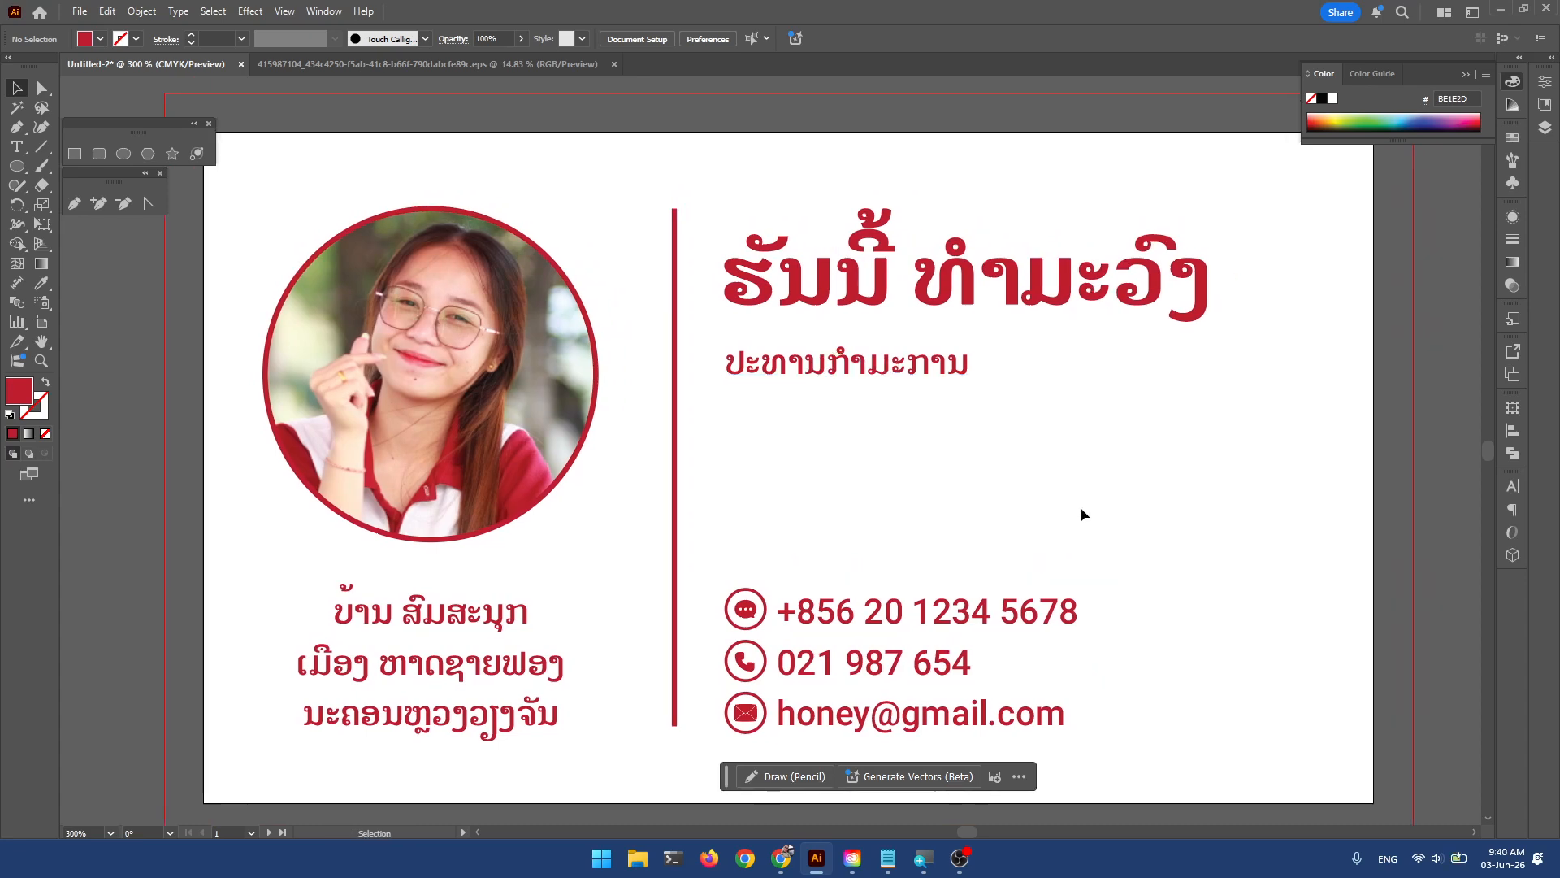
mouse_move(1070, 492)
mouse_down()
mouse_move(1101, 495)
mouse_move(1055, 498)
mouse_up()
scroll(1099, 491, down, 1)
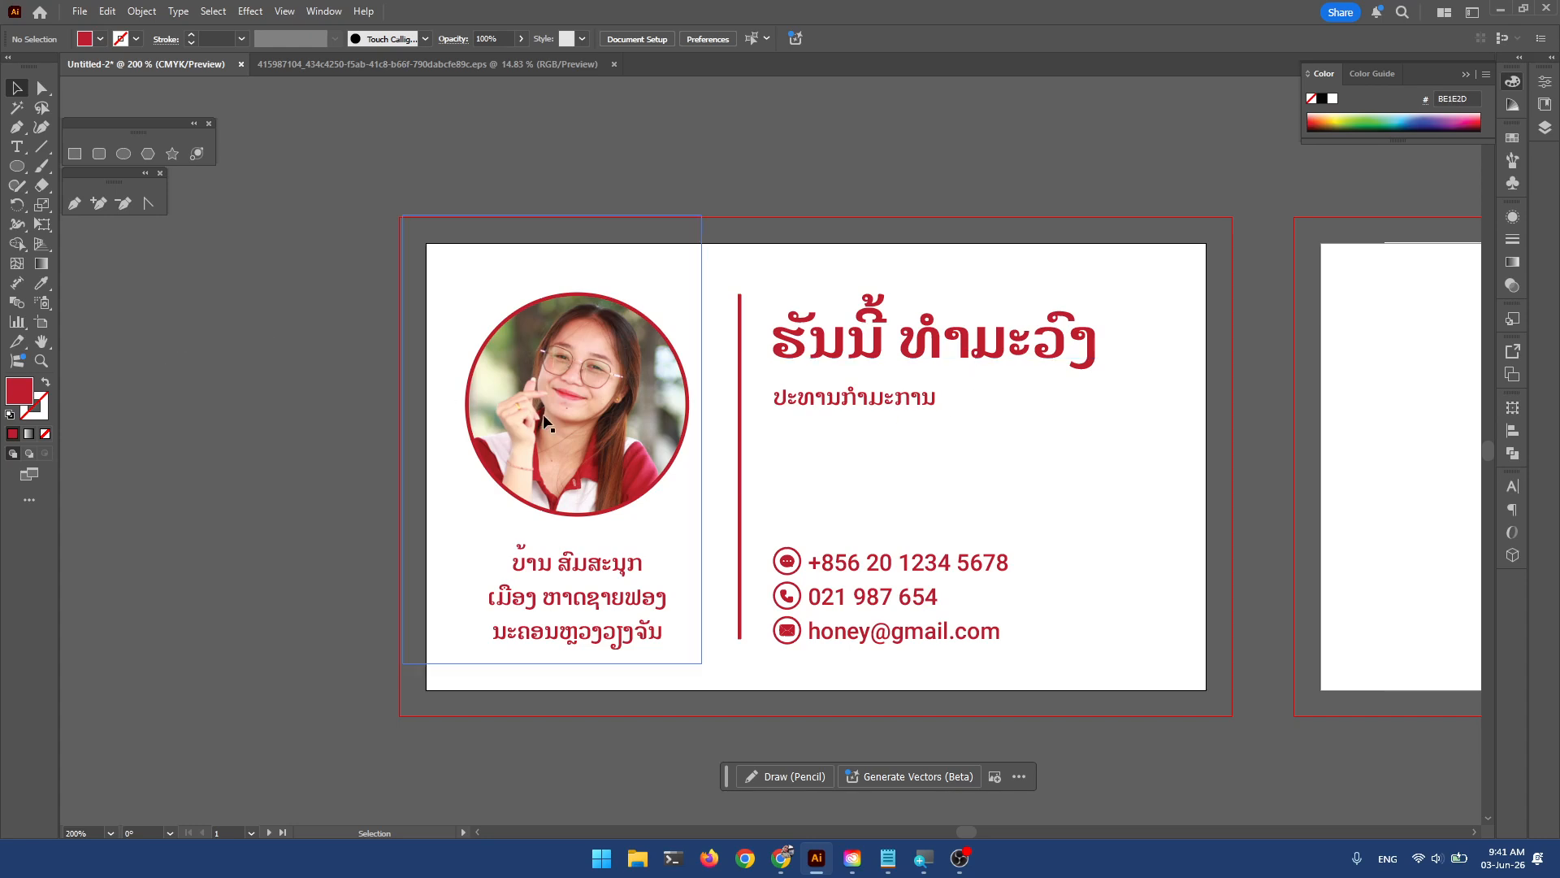
click(72, 155)
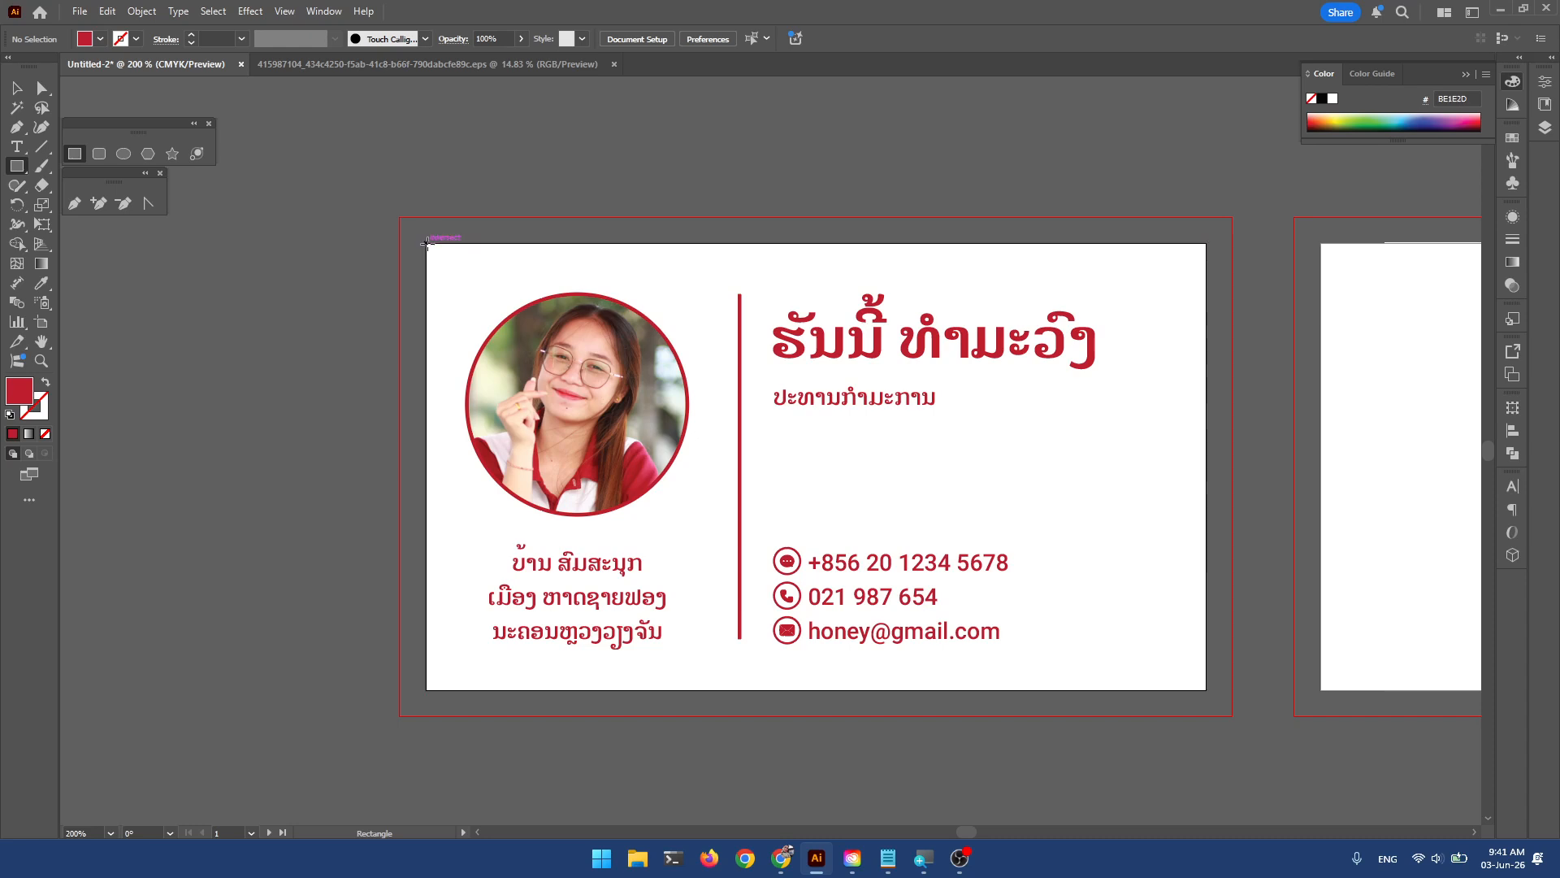
Draw a rectangle over the card with no fill and a 0.25 pt black stroke.
drag(427, 243, 1206, 691)
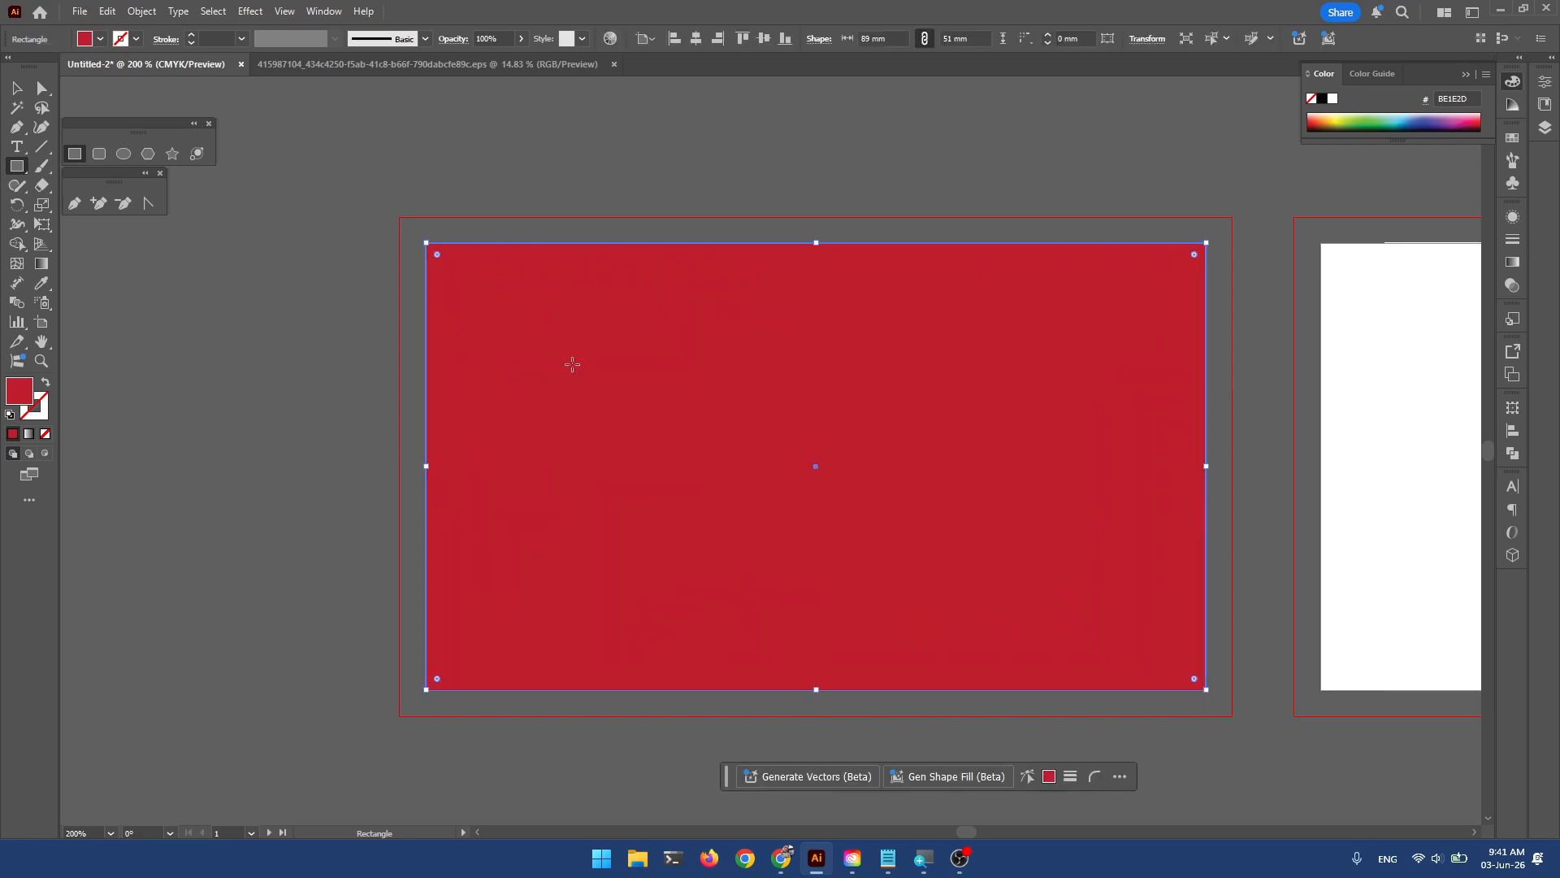
click(16, 87)
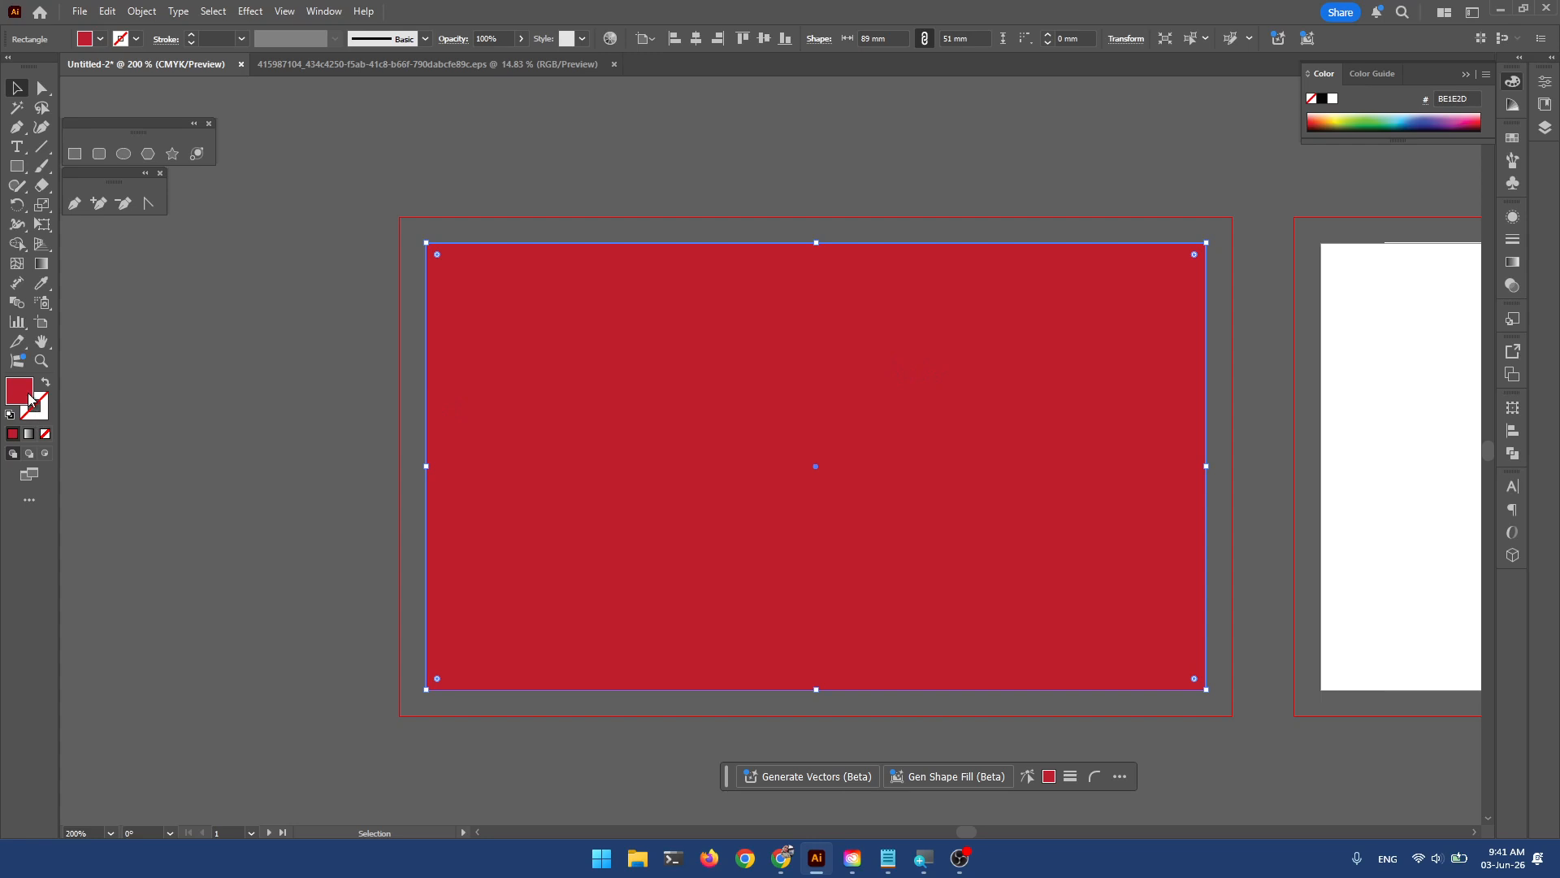
click(45, 434)
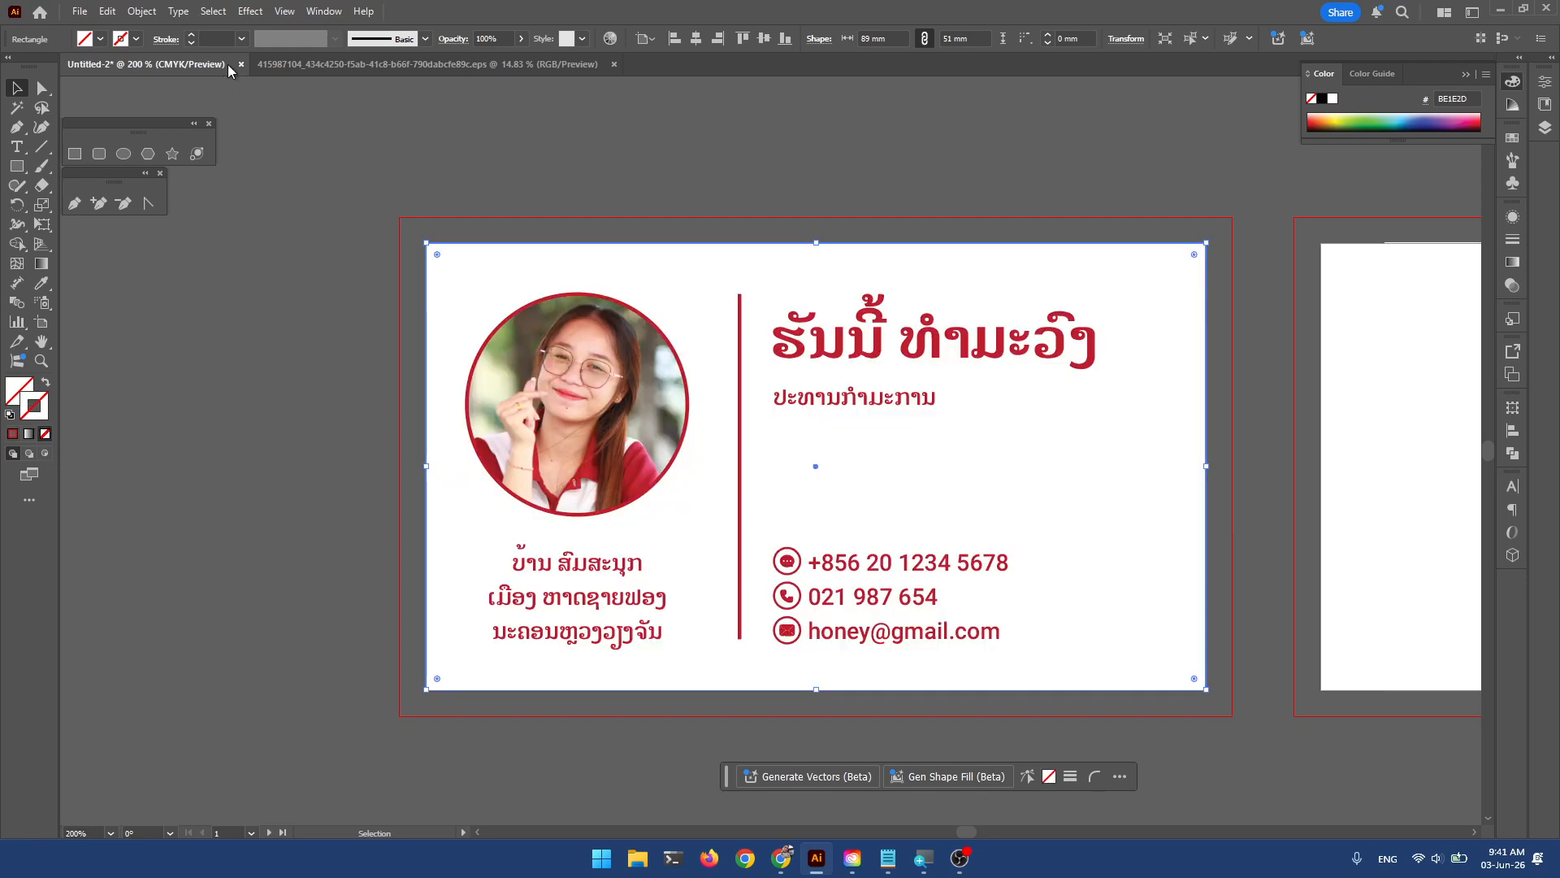
click(241, 41)
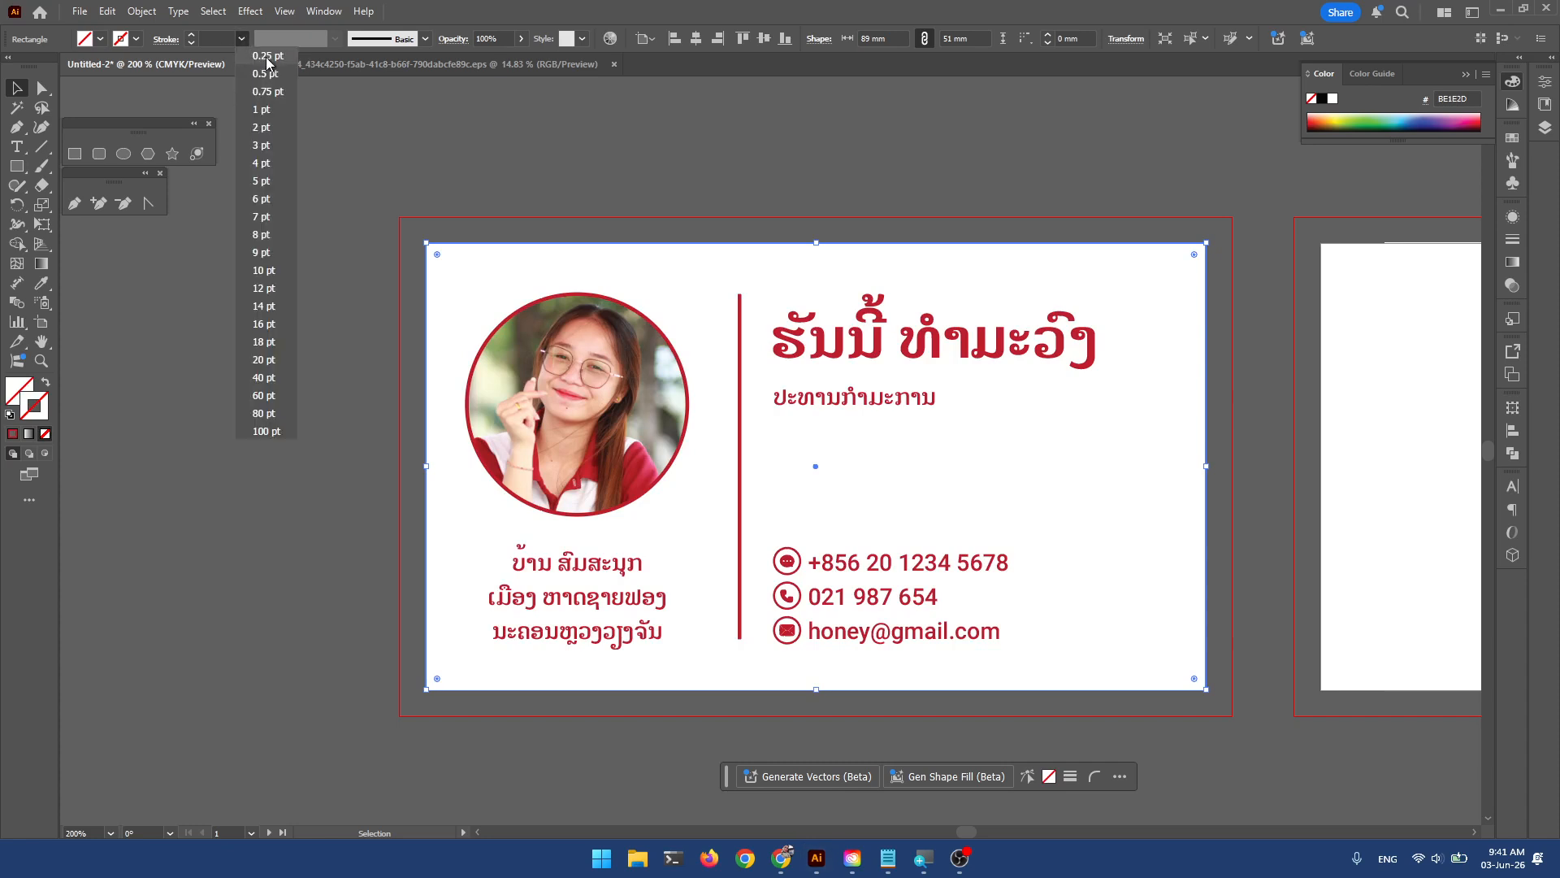
click(274, 55)
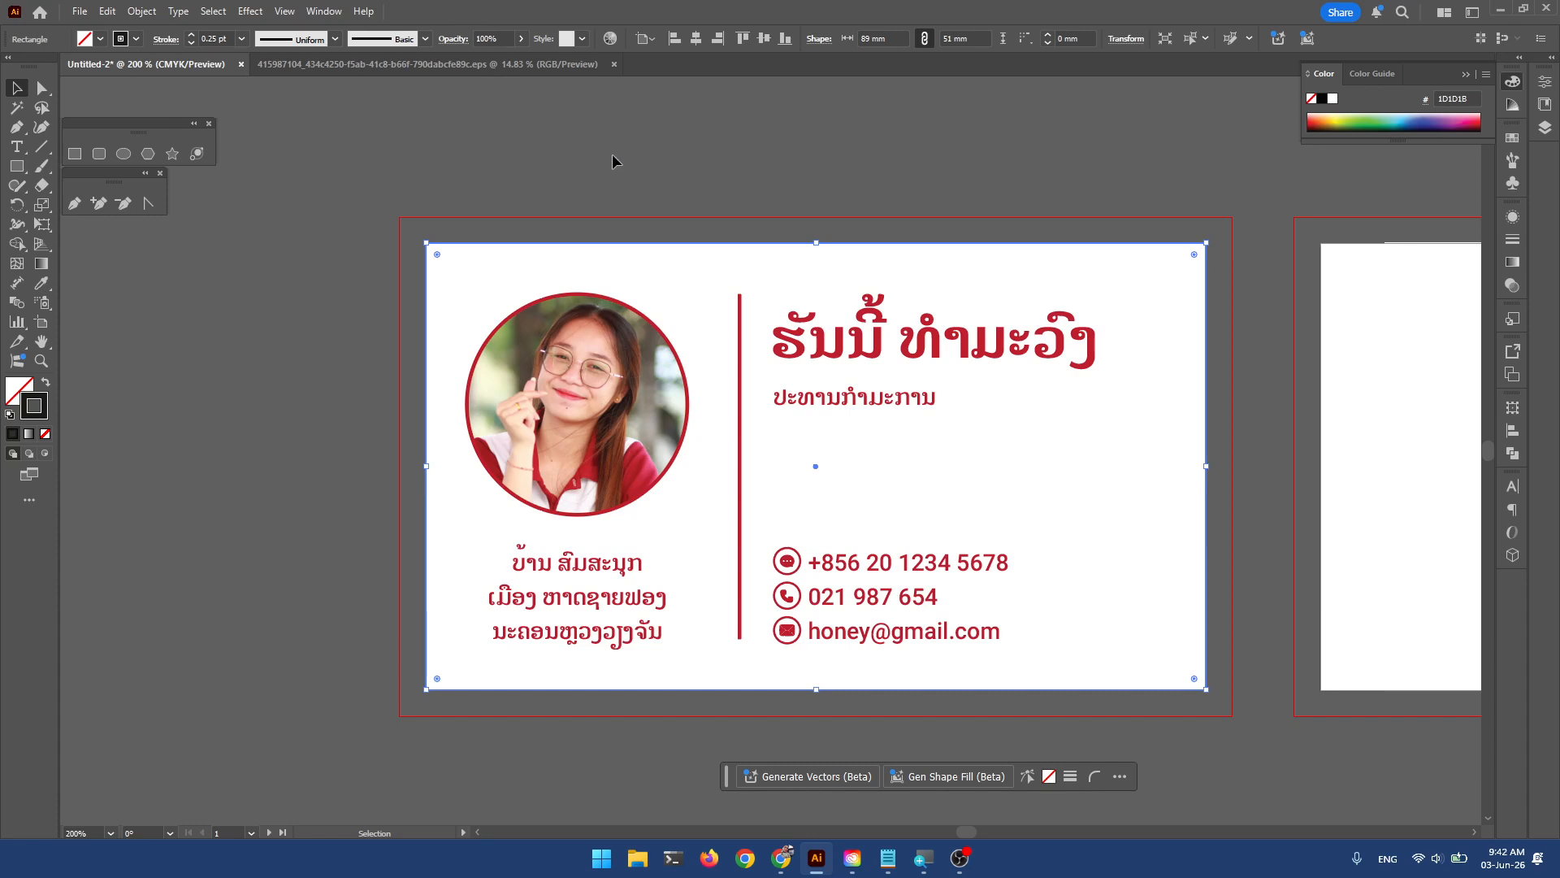
Try moving the border rectangle 3 mm down-right, undo it, and deselect.
click(650, 183)
drag(560, 244, 618, 286)
key(ctrl+z)
key(ctrl+z)
click(607, 184)
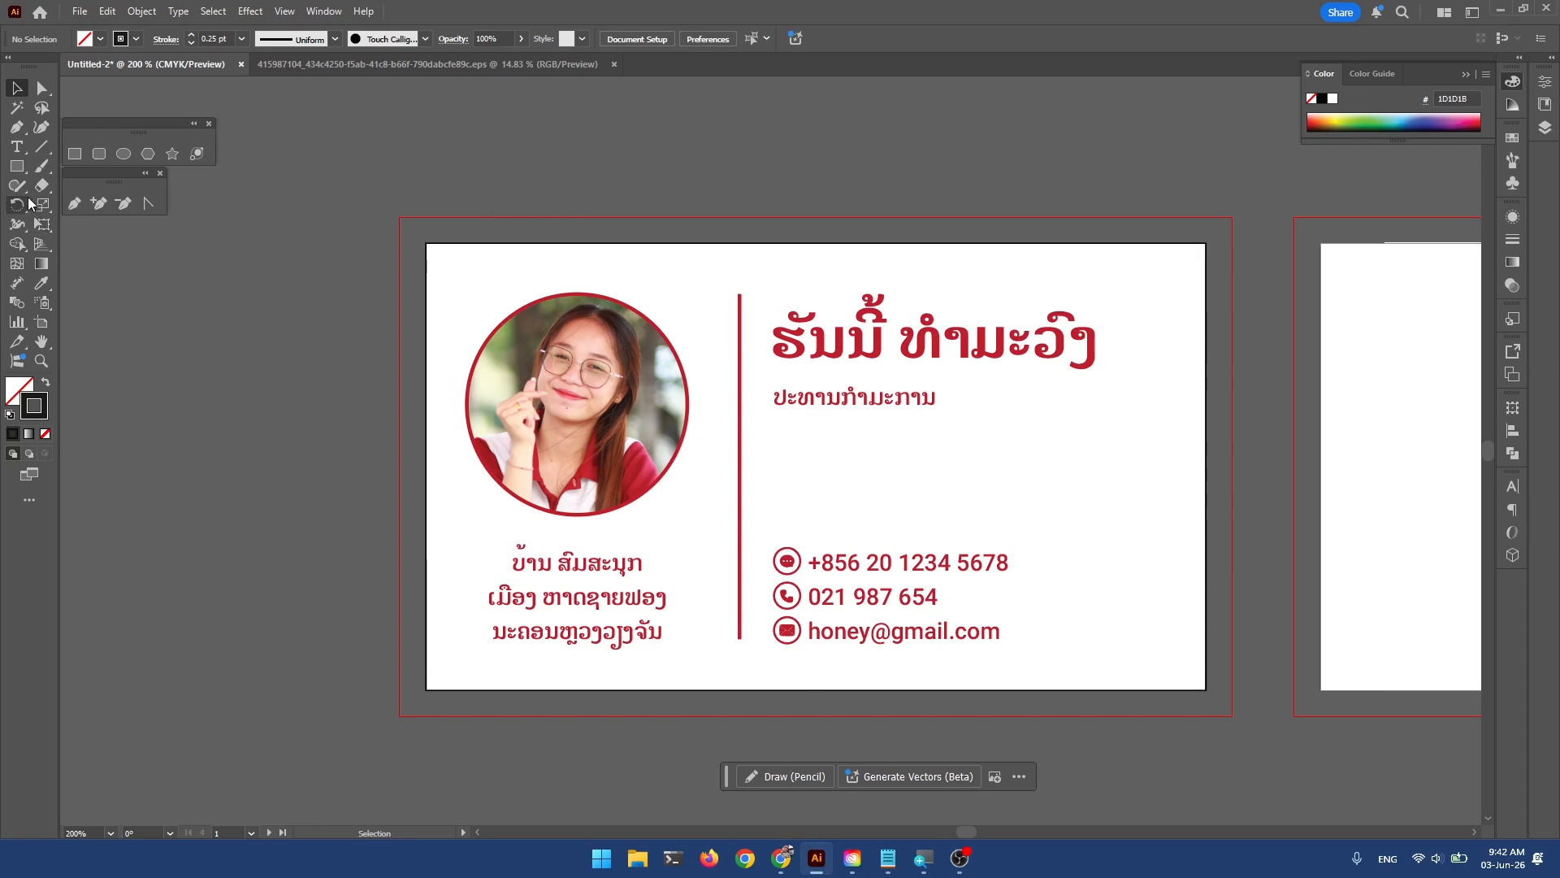
Draw a 95 × 57 mm rectangle exactly covering the card's bleed.
click(17, 168)
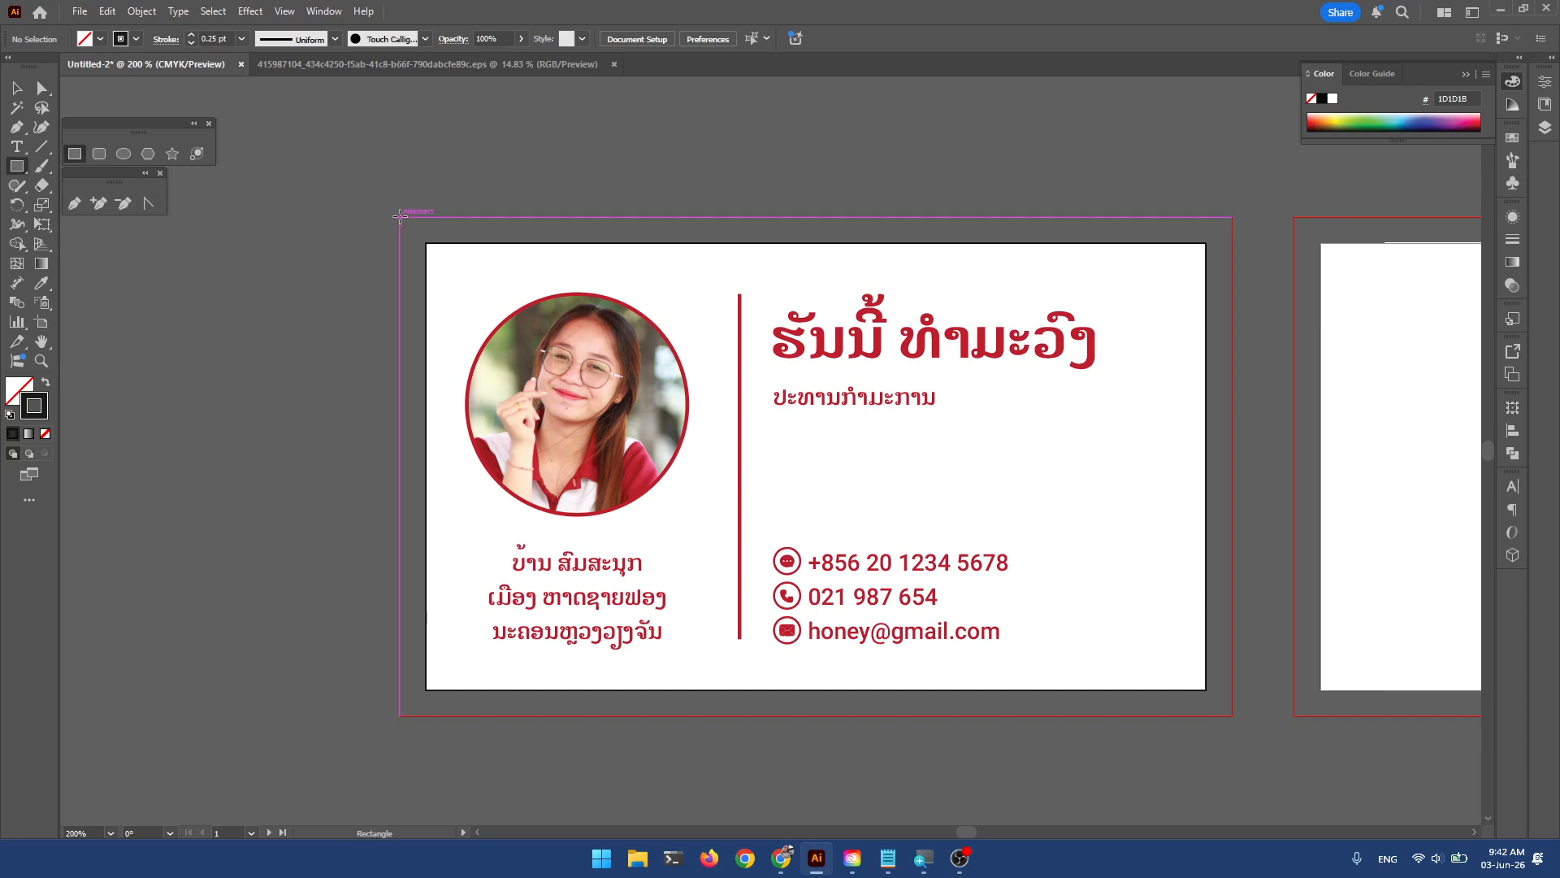
drag(399, 216, 1229, 715)
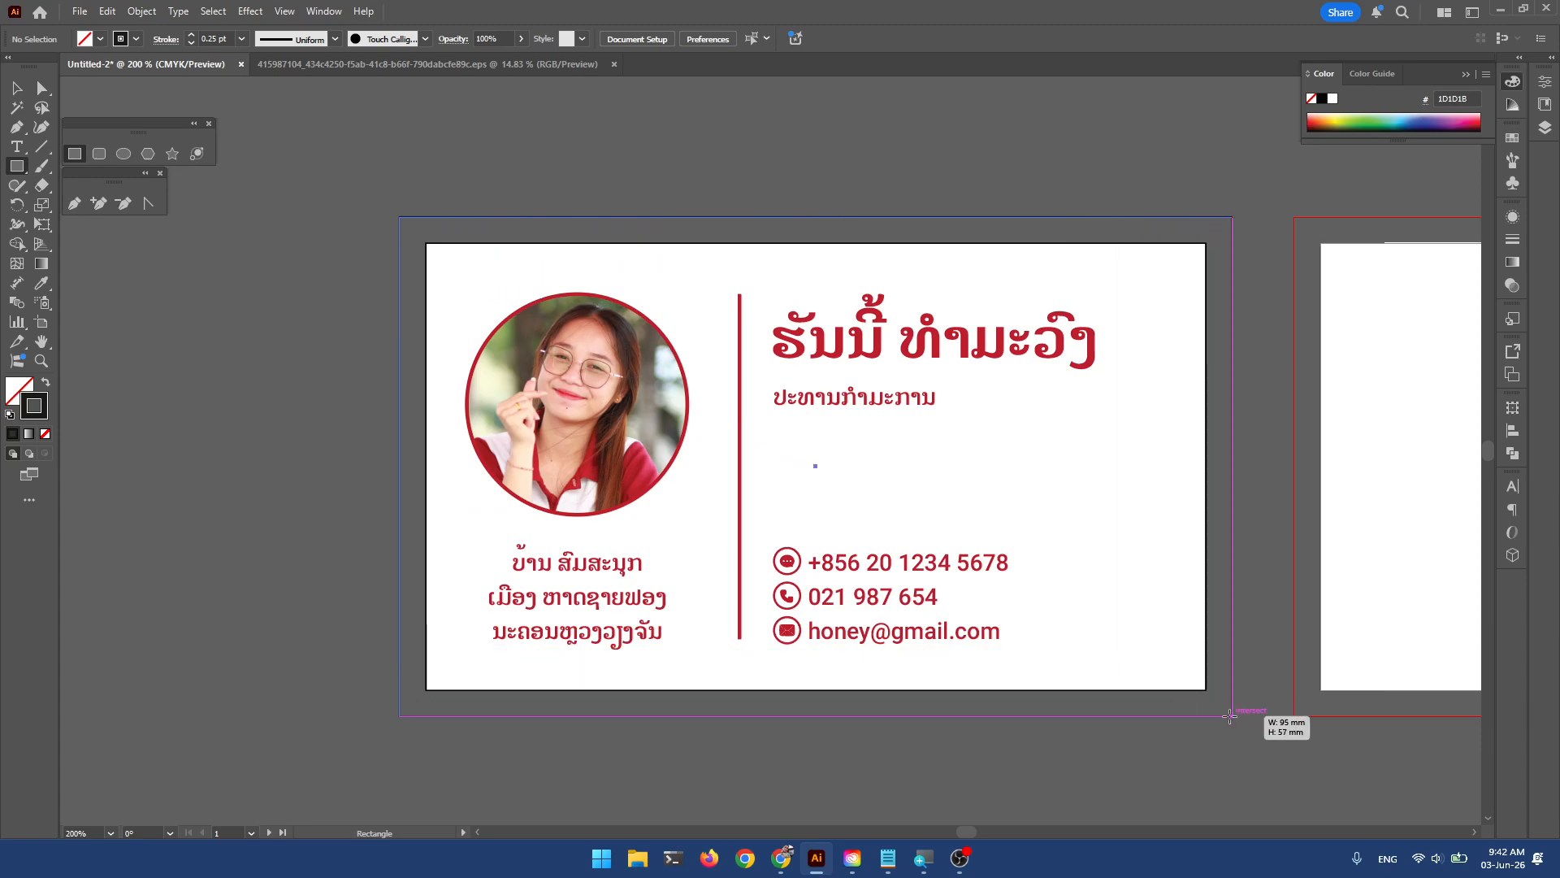
drag(1229, 715, 1229, 715)
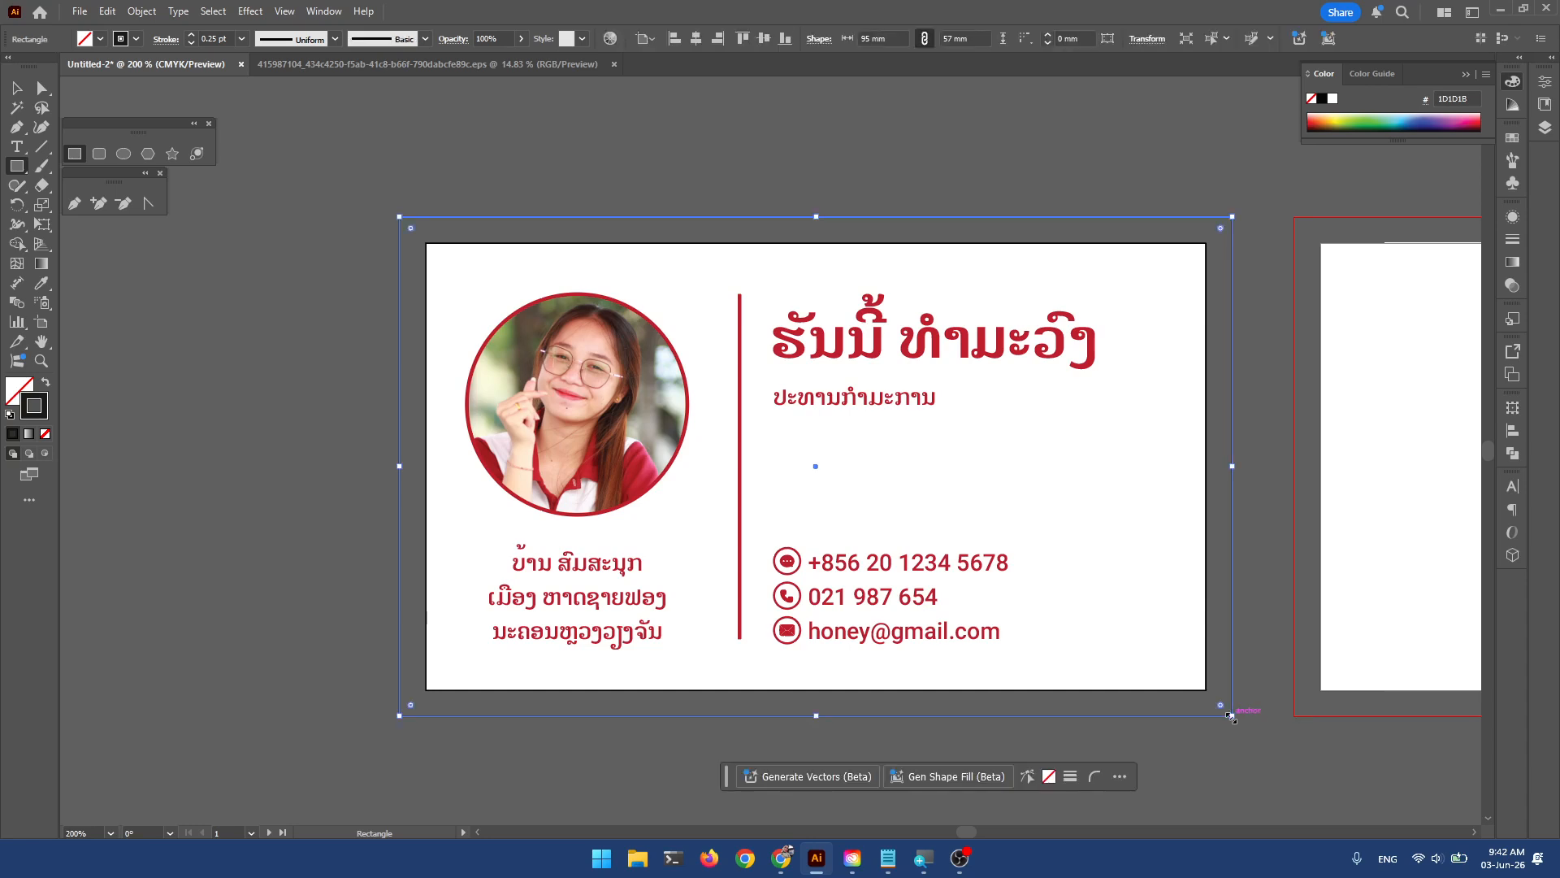
click(16, 88)
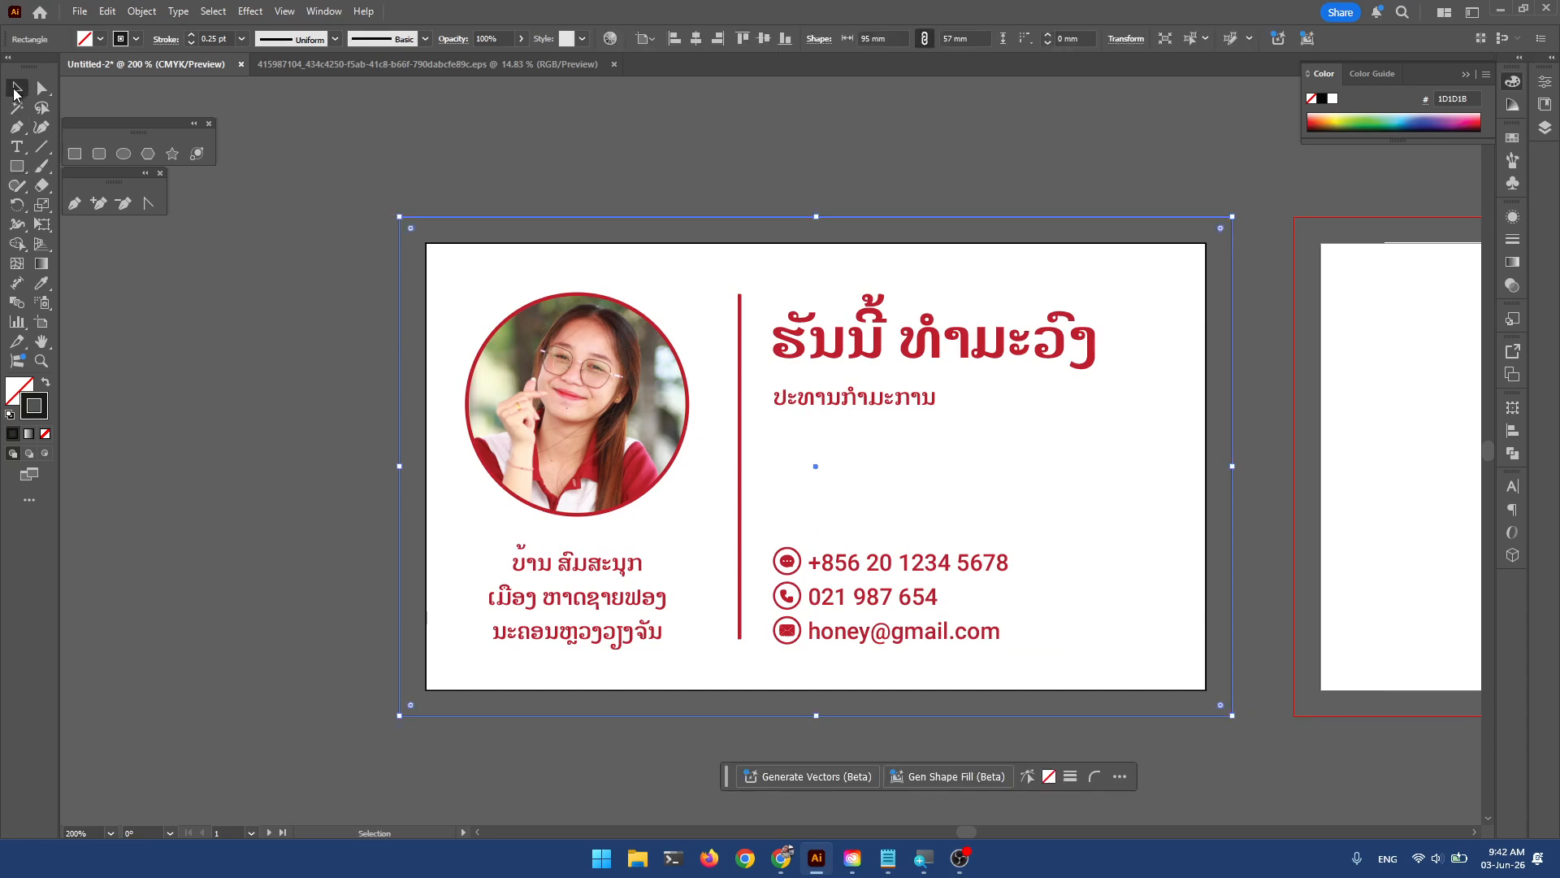
click(344, 177)
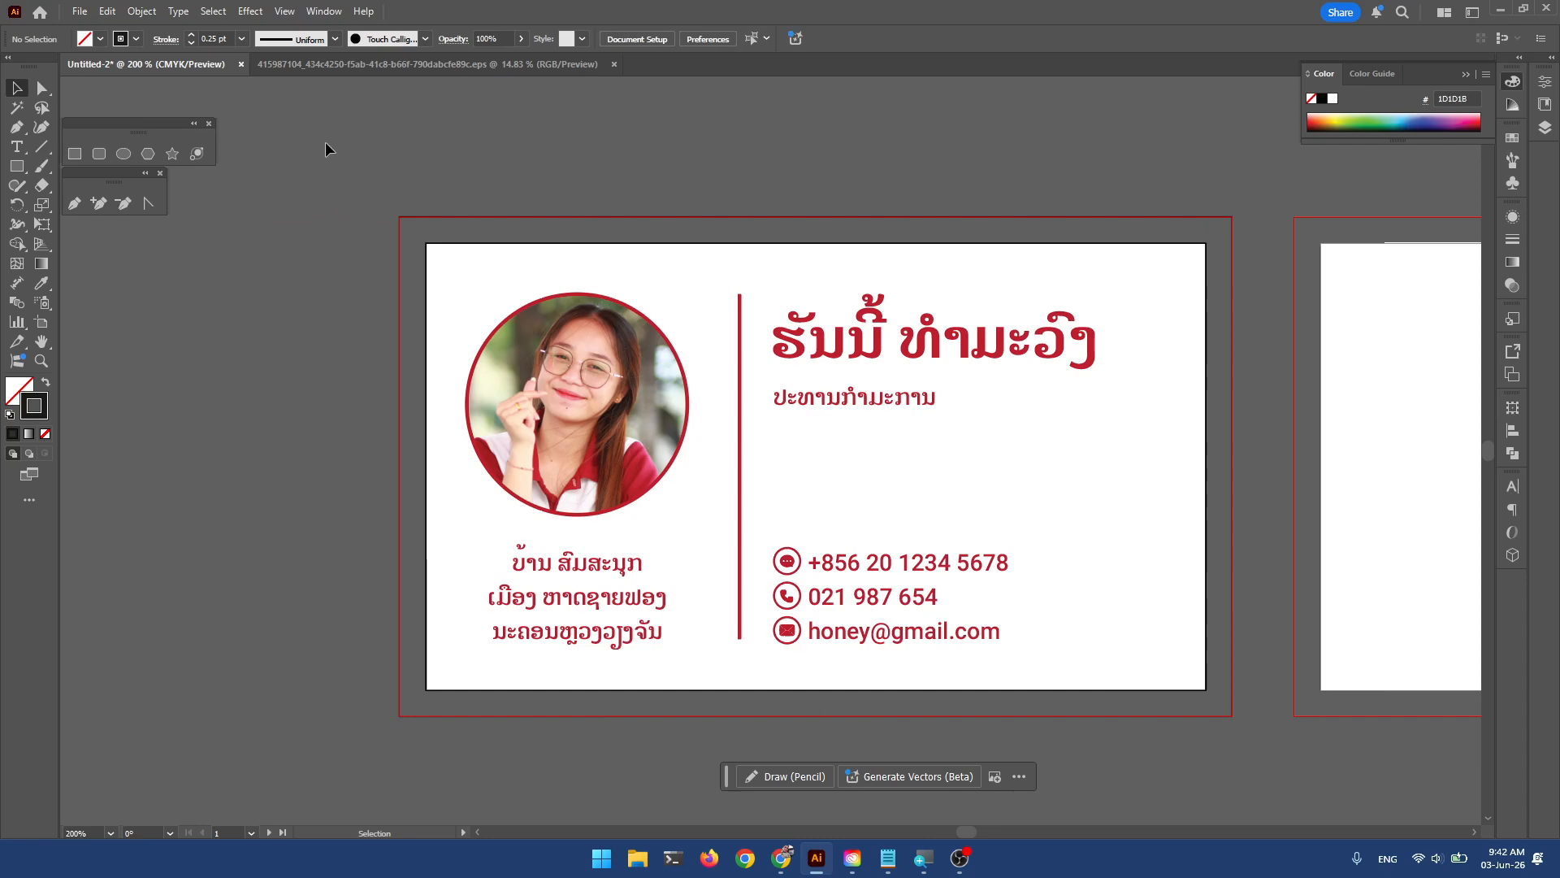
Select the bleed rectangle with all card artwork and make a clipping mask.
click(399, 240)
drag(329, 162, 1243, 756)
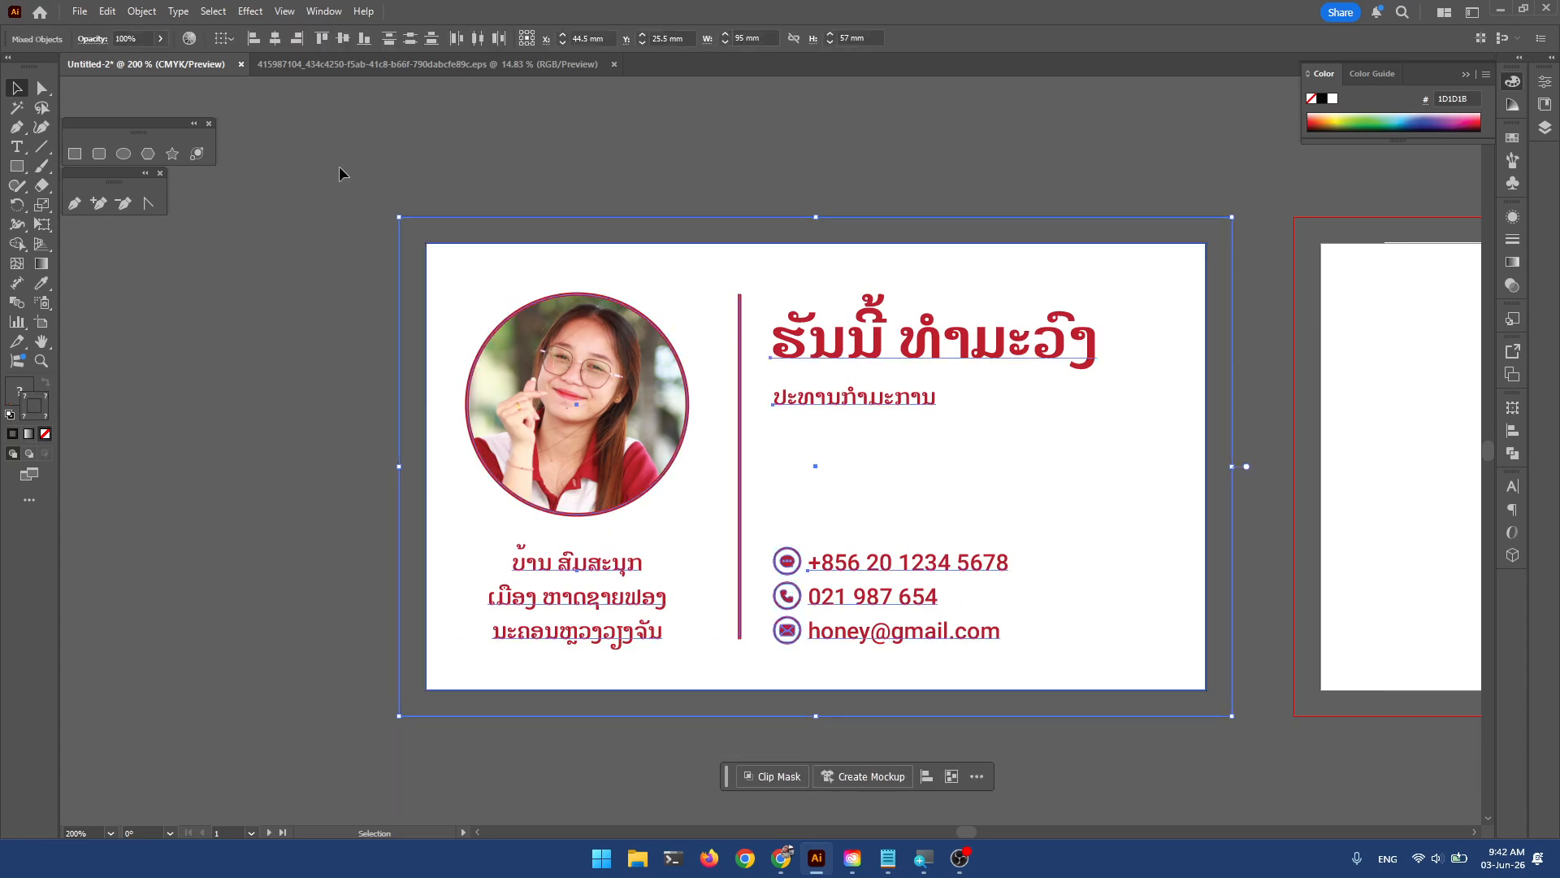
drag(328, 191, 1241, 717)
right_click(607, 390)
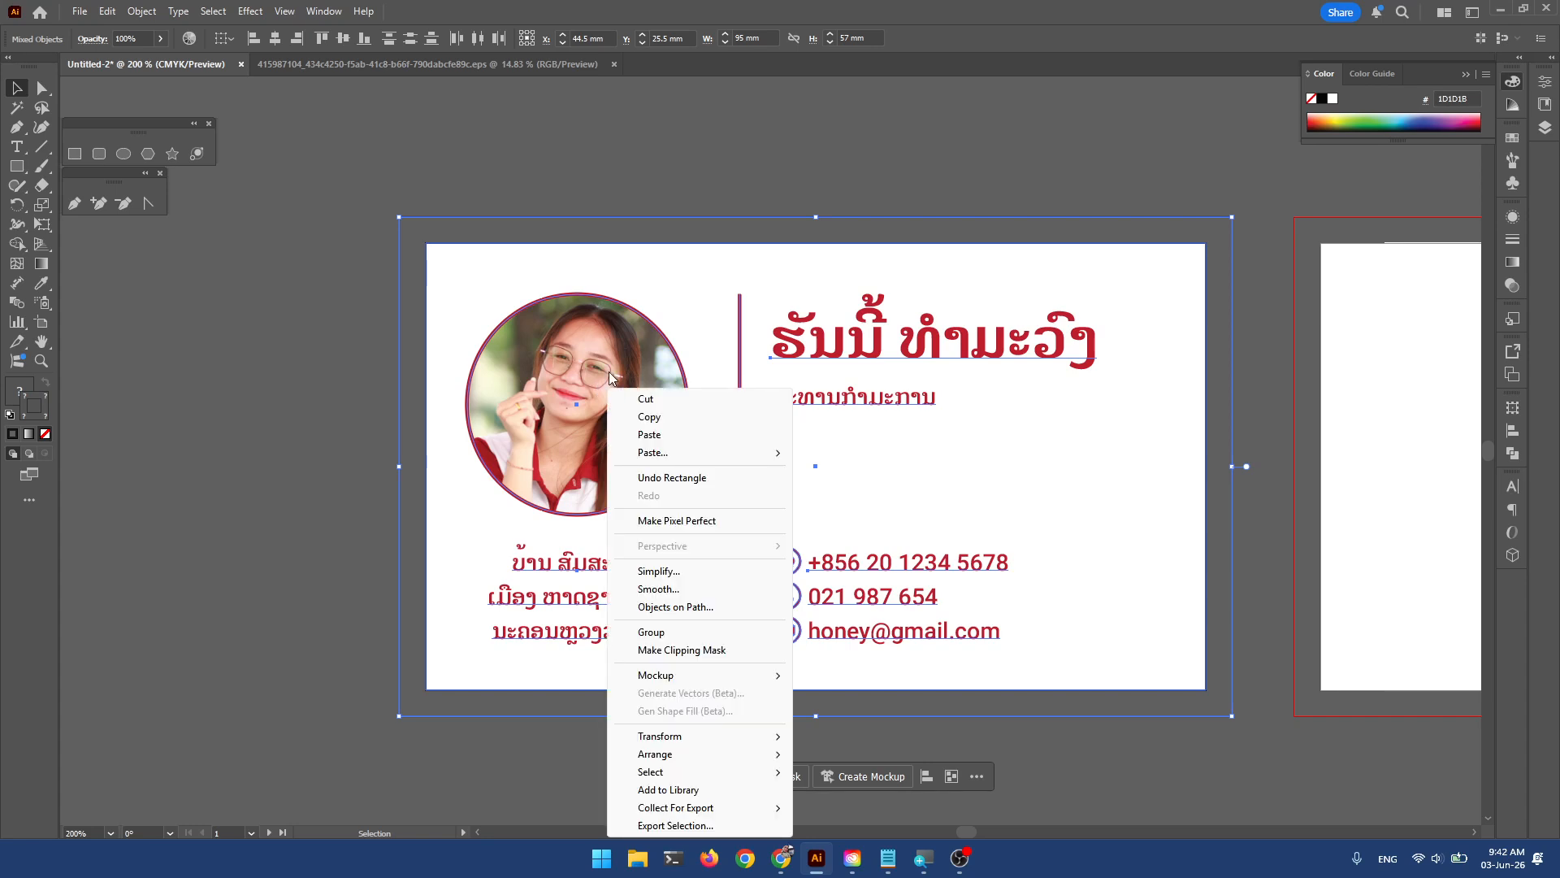
right_click(607, 372)
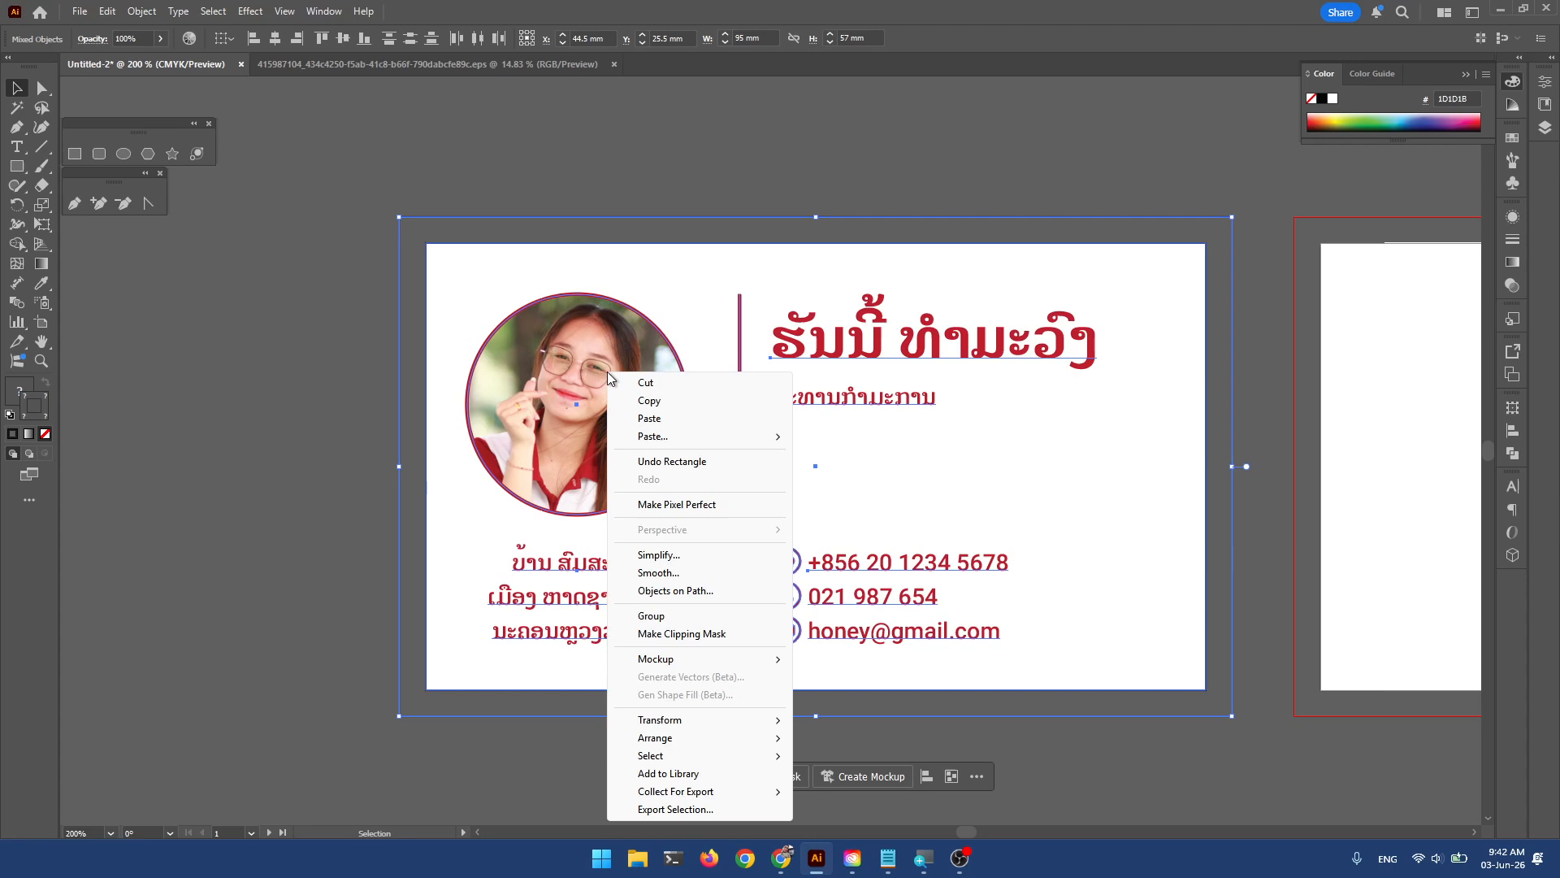
click(733, 642)
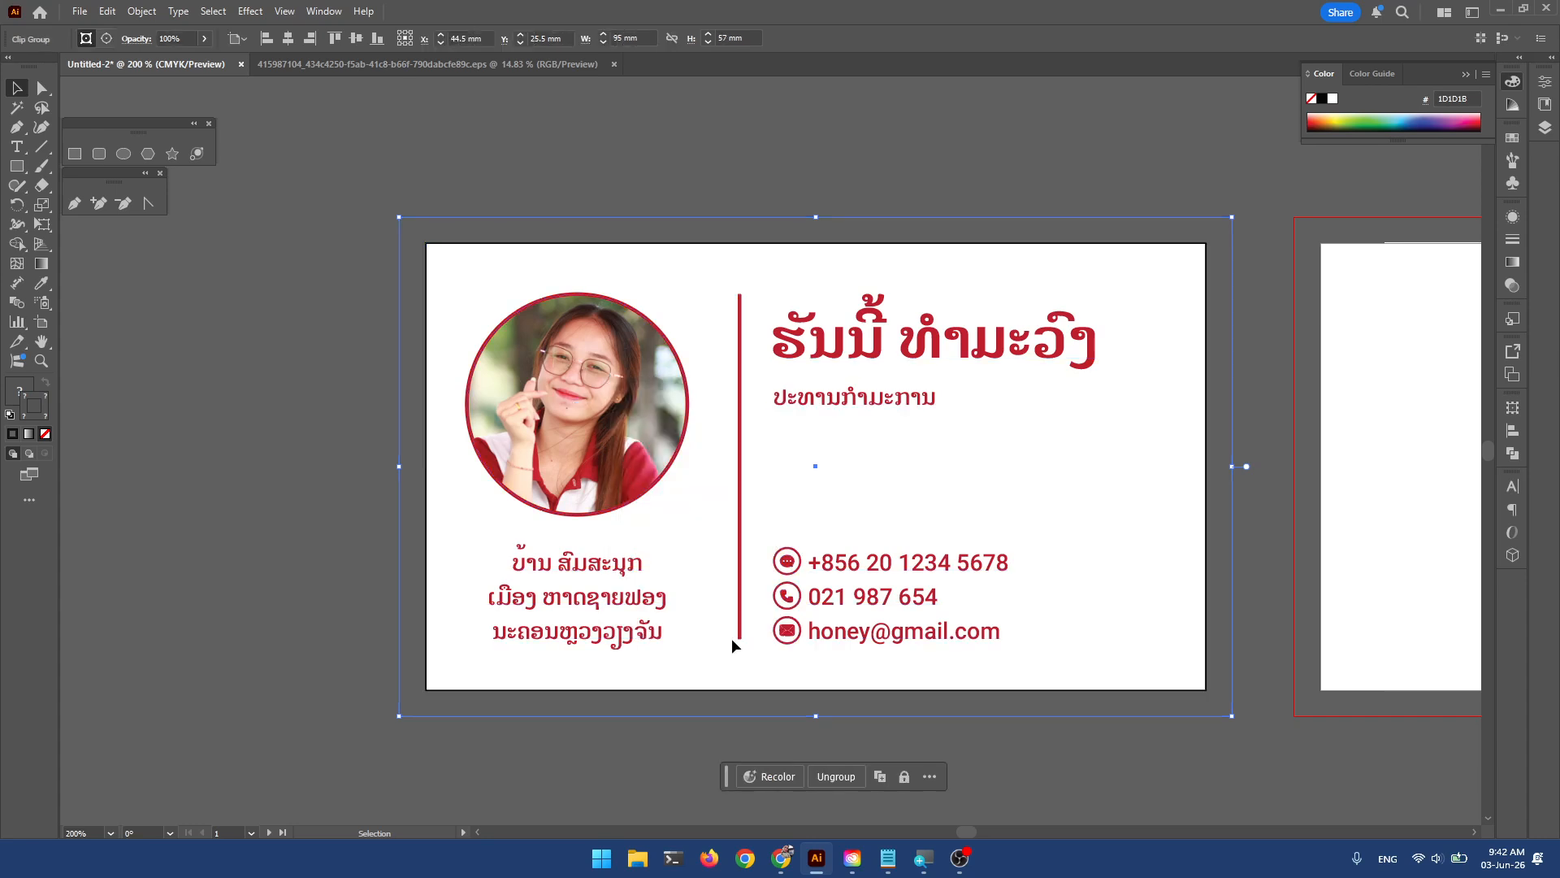
click(772, 149)
Undo the stray moves of the clipped card so it stays centred, then deselect it.
mouse_move(848, 361)
mouse_down()
mouse_move(818, 393)
mouse_move(870, 382)
mouse_move(720, 401)
mouse_move(801, 401)
mouse_move(854, 355)
mouse_up()
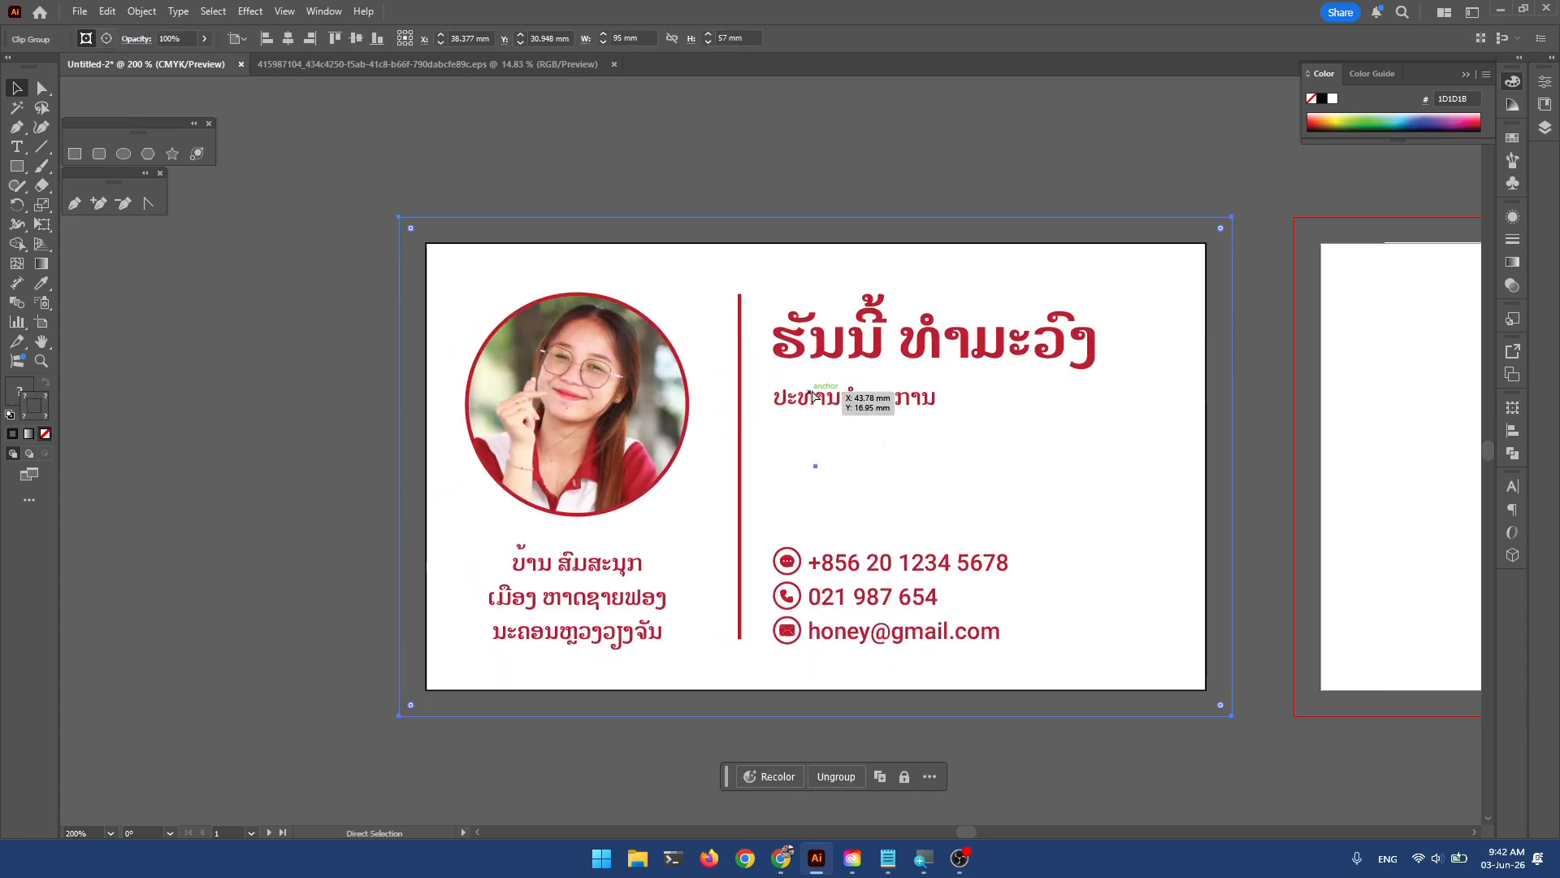
mouse_move(572, 380)
mouse_down()
mouse_move(737, 412)
mouse_move(536, 415)
mouse_move(750, 464)
mouse_move(520, 475)
mouse_move(635, 315)
mouse_up()
mouse_move(741, 348)
mouse_down()
mouse_move(780, 469)
mouse_move(554, 456)
mouse_up()
key(ctrl+z)
key(ctrl+z)
key(ctrl+z)
key(ctrl+z)
key(ctrl+z)
key(ctrl+z)
key(ctrl+z)
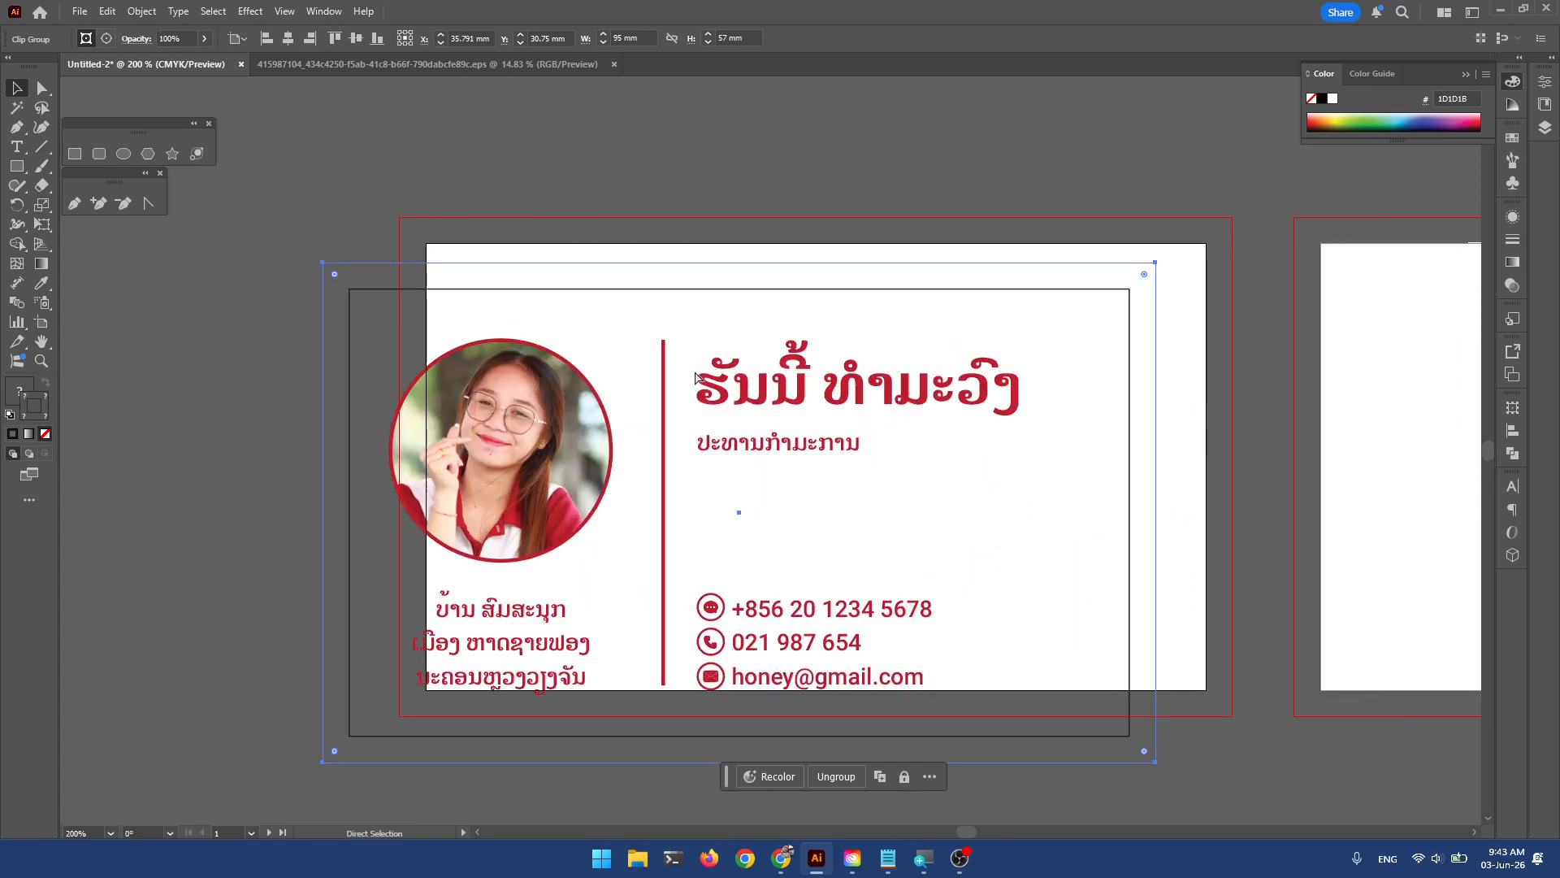
key(v)
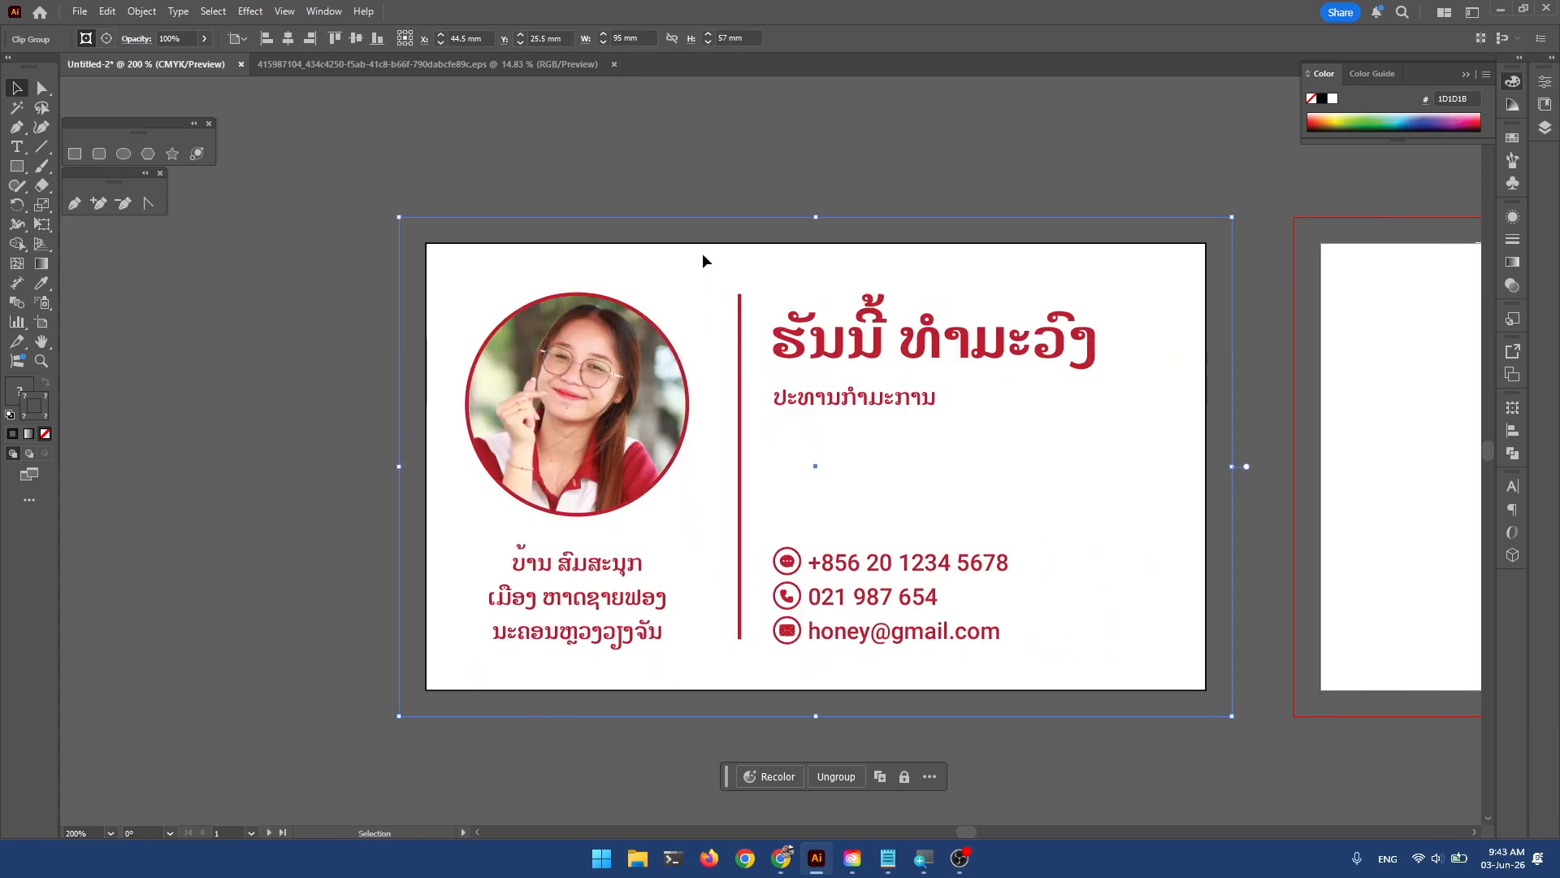
click(762, 198)
click(625, 379)
click(819, 184)
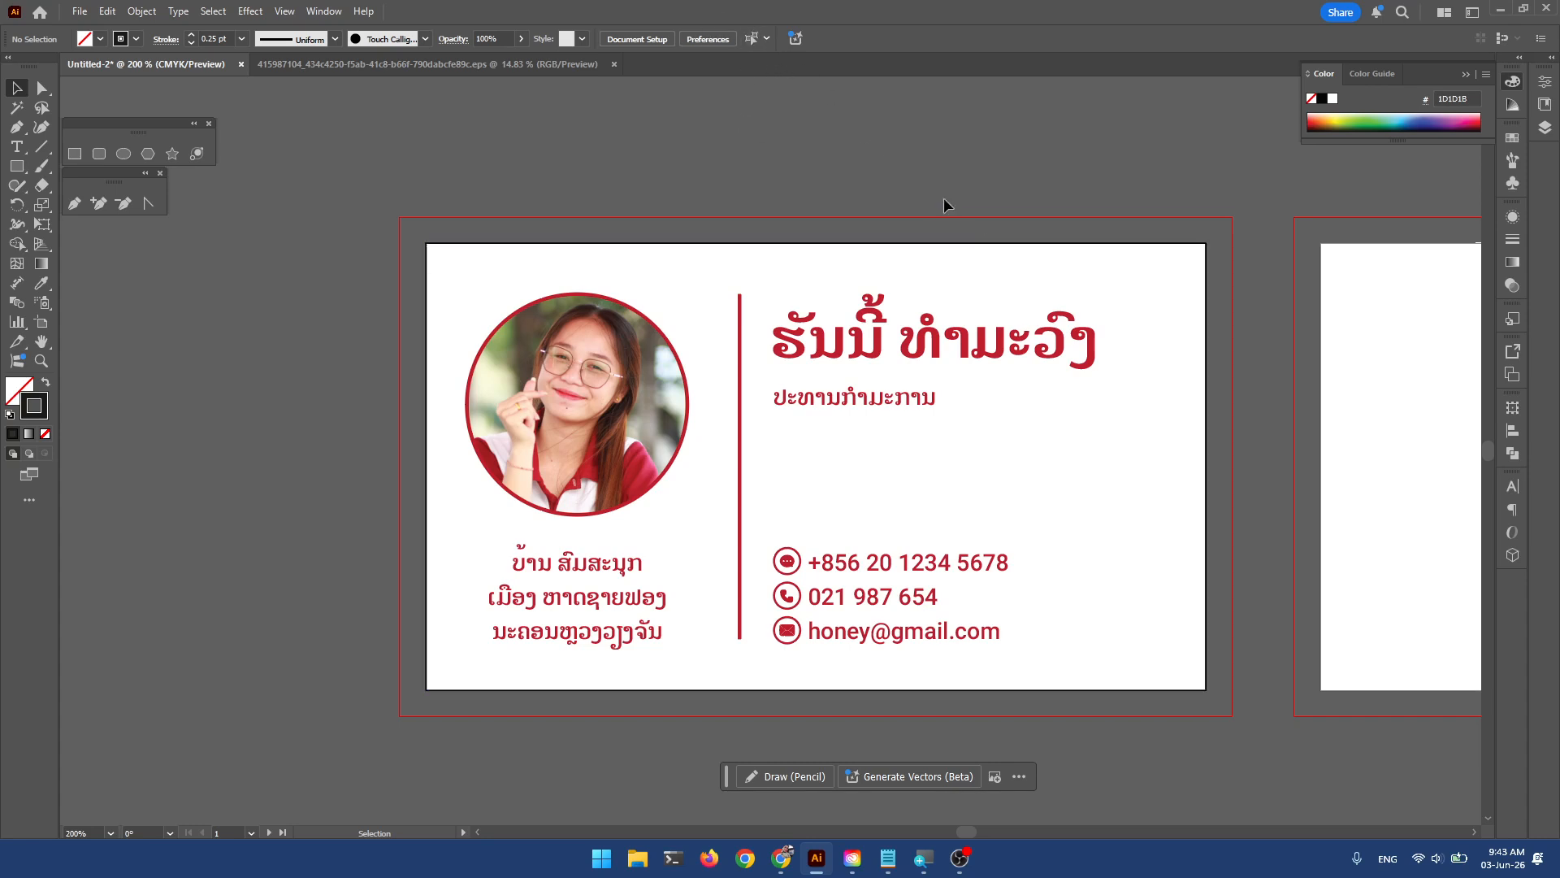
Copy the Lao card onto the empty second artboard beside the first.
drag(1241, 324, 779, 338)
key(ctrl+minus)
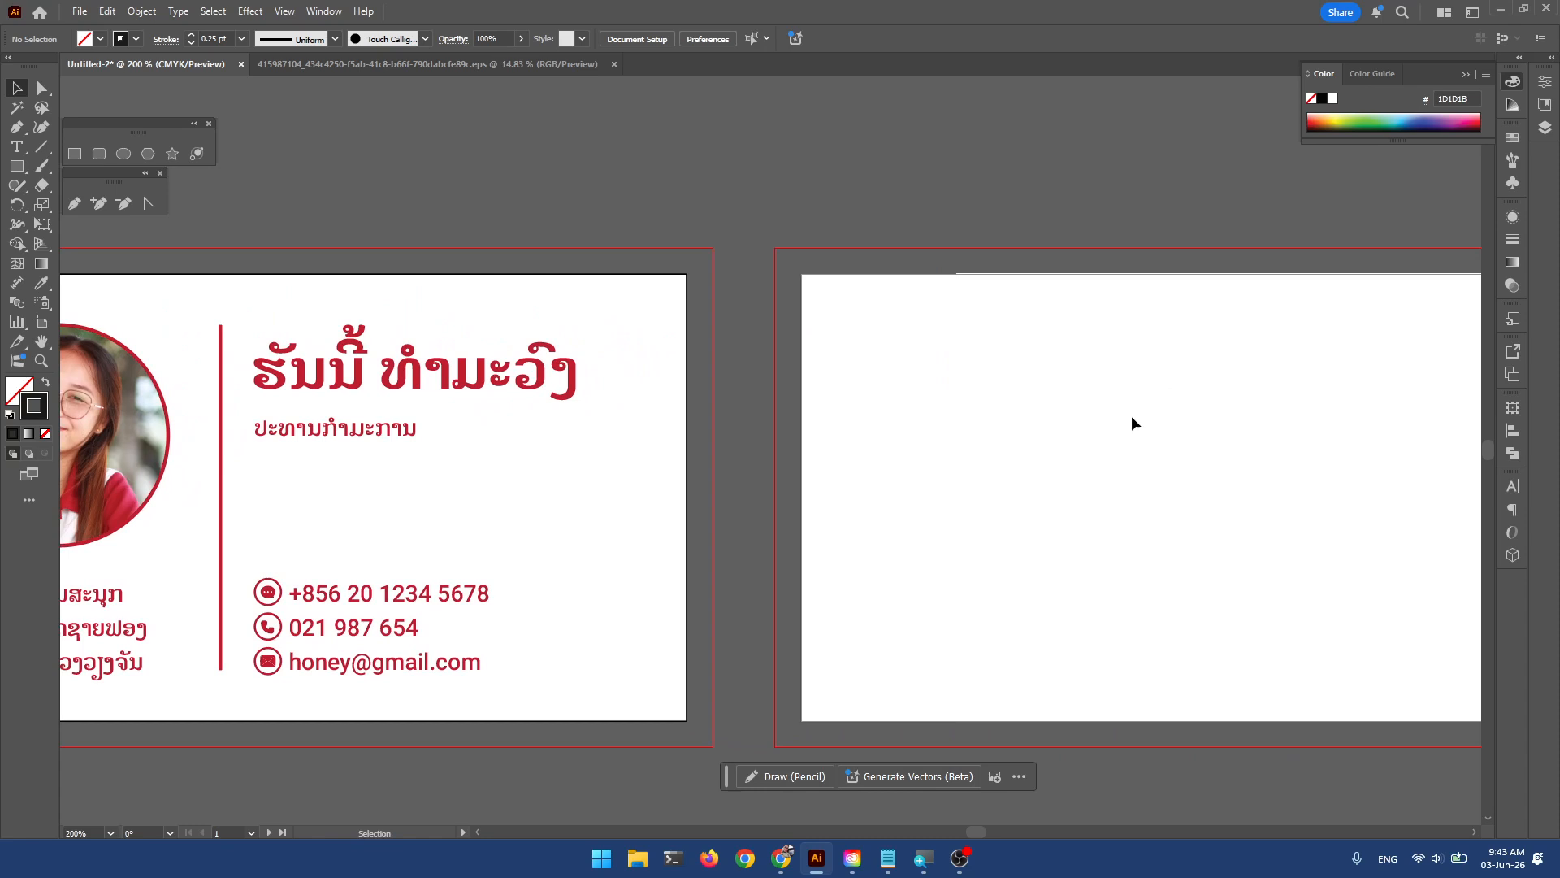
key(ctrl+minus)
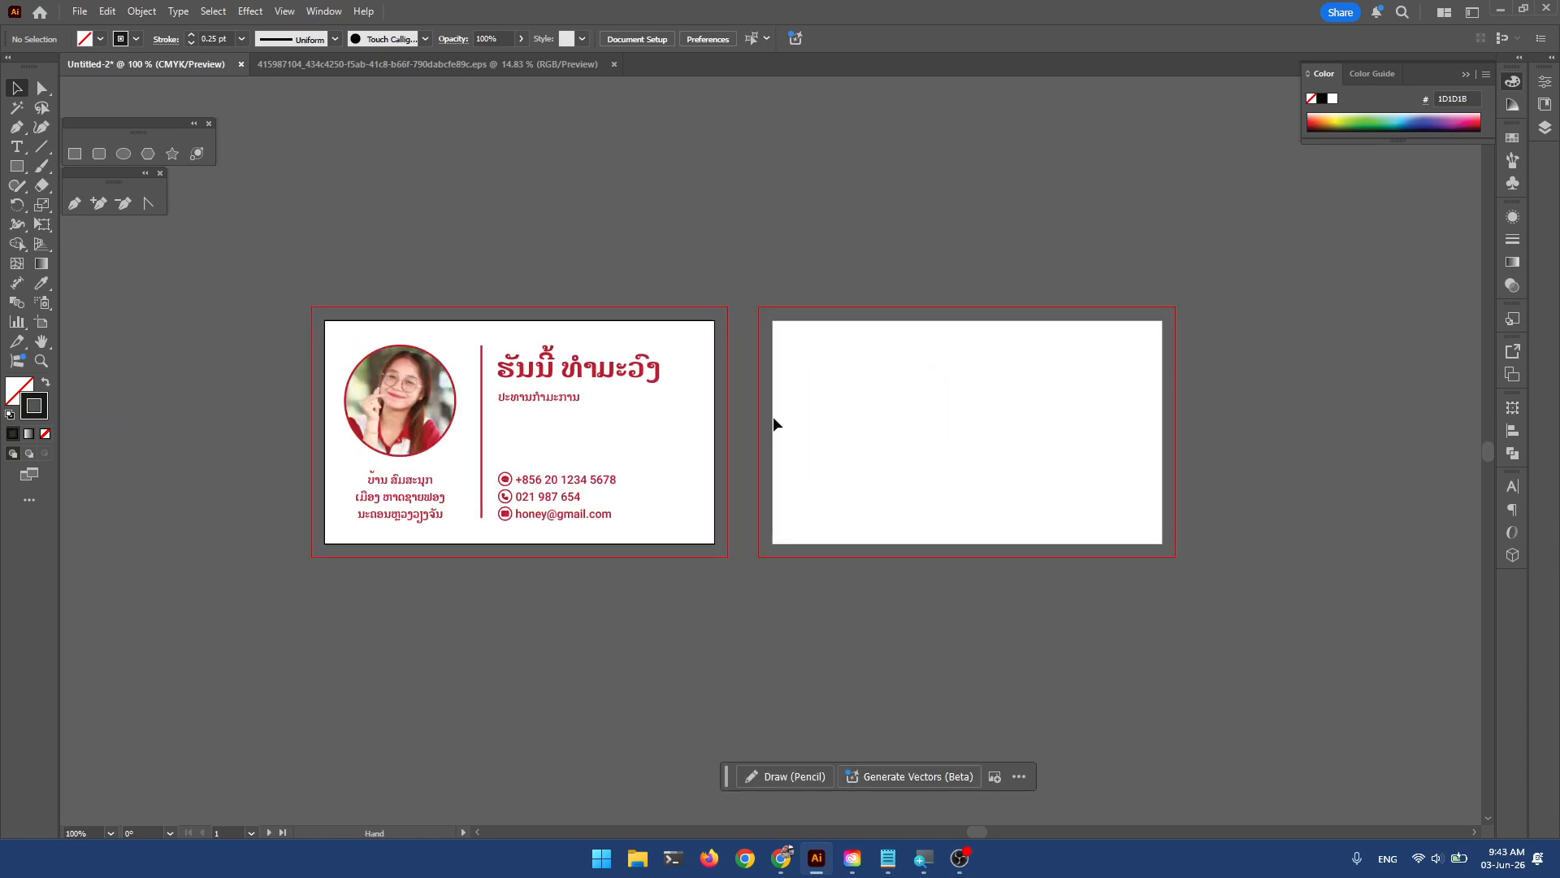
click(385, 418)
drag(384, 418, 831, 413)
click(957, 184)
drag(1056, 305, 950, 295)
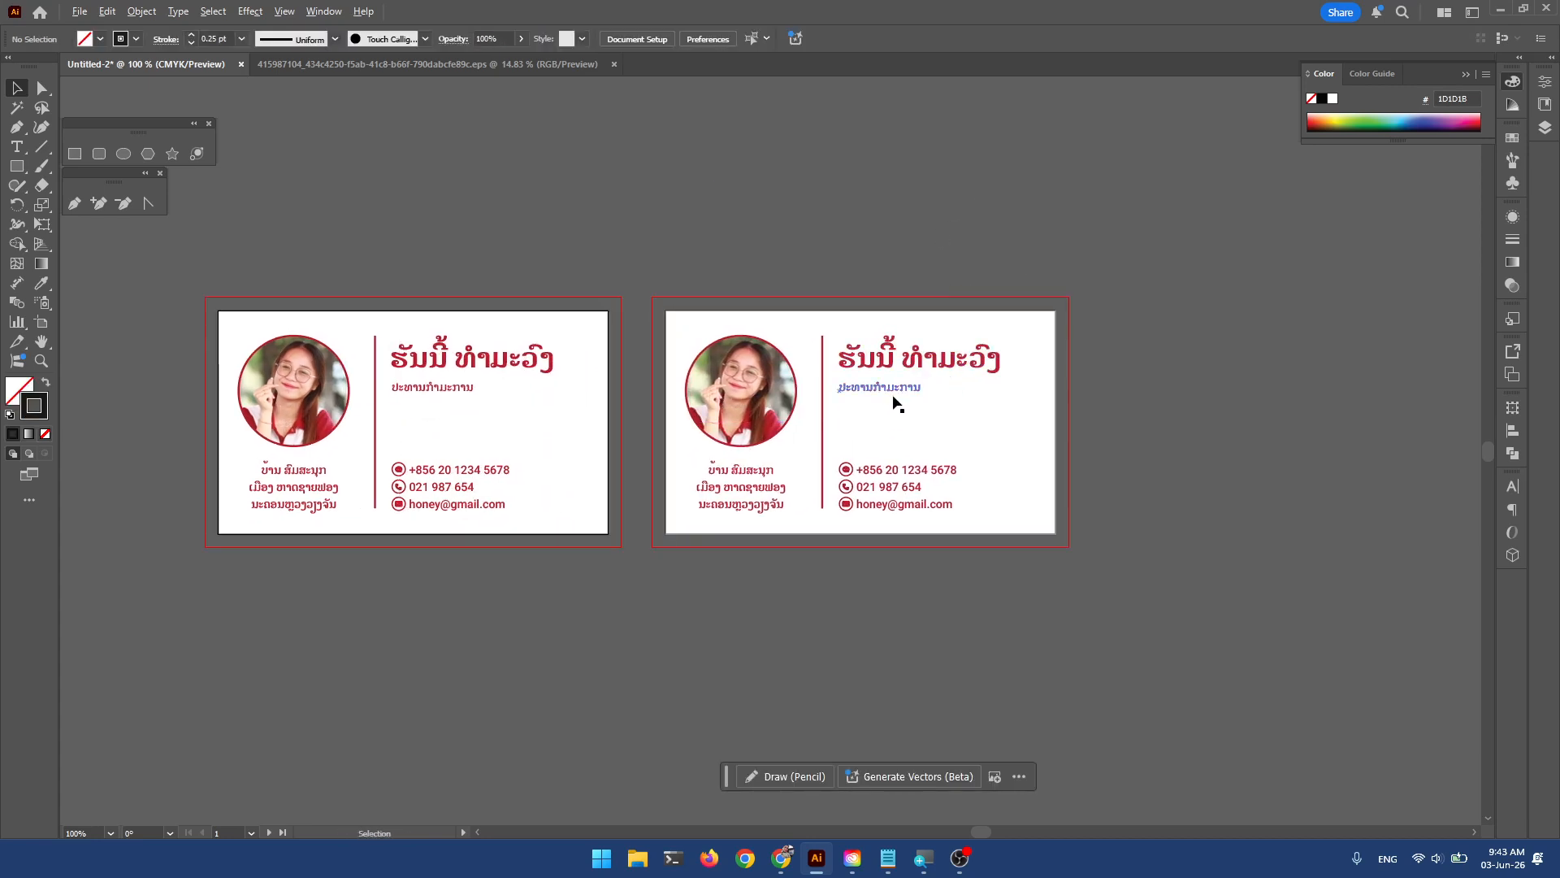
Zoom in on the copied card on the second artboard.
click(858, 410)
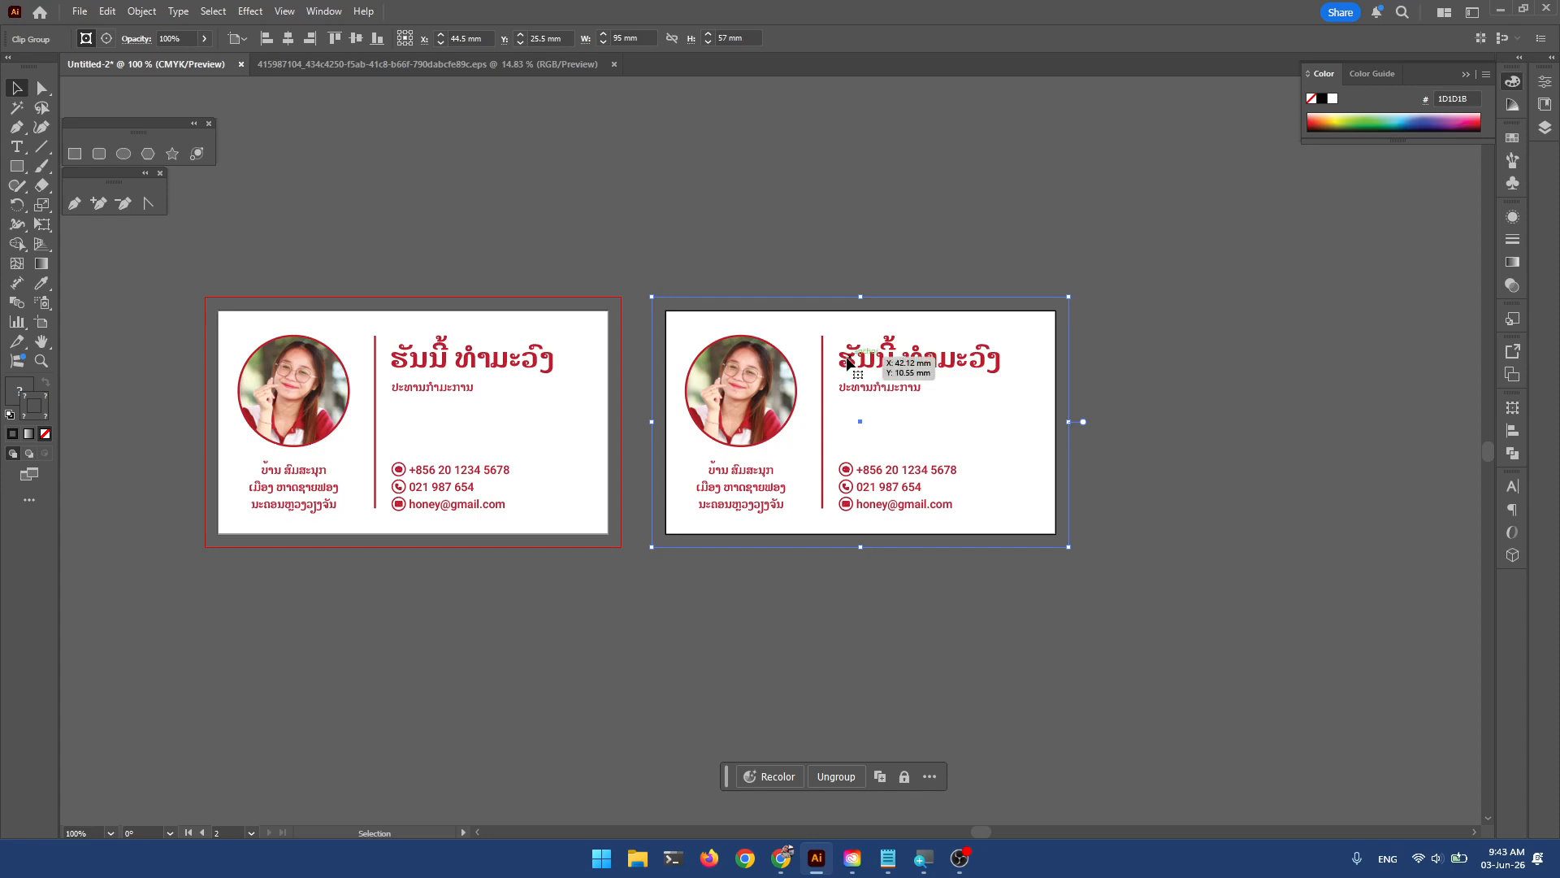
scroll(904, 307, right, 1)
scroll(900, 378, up, 1)
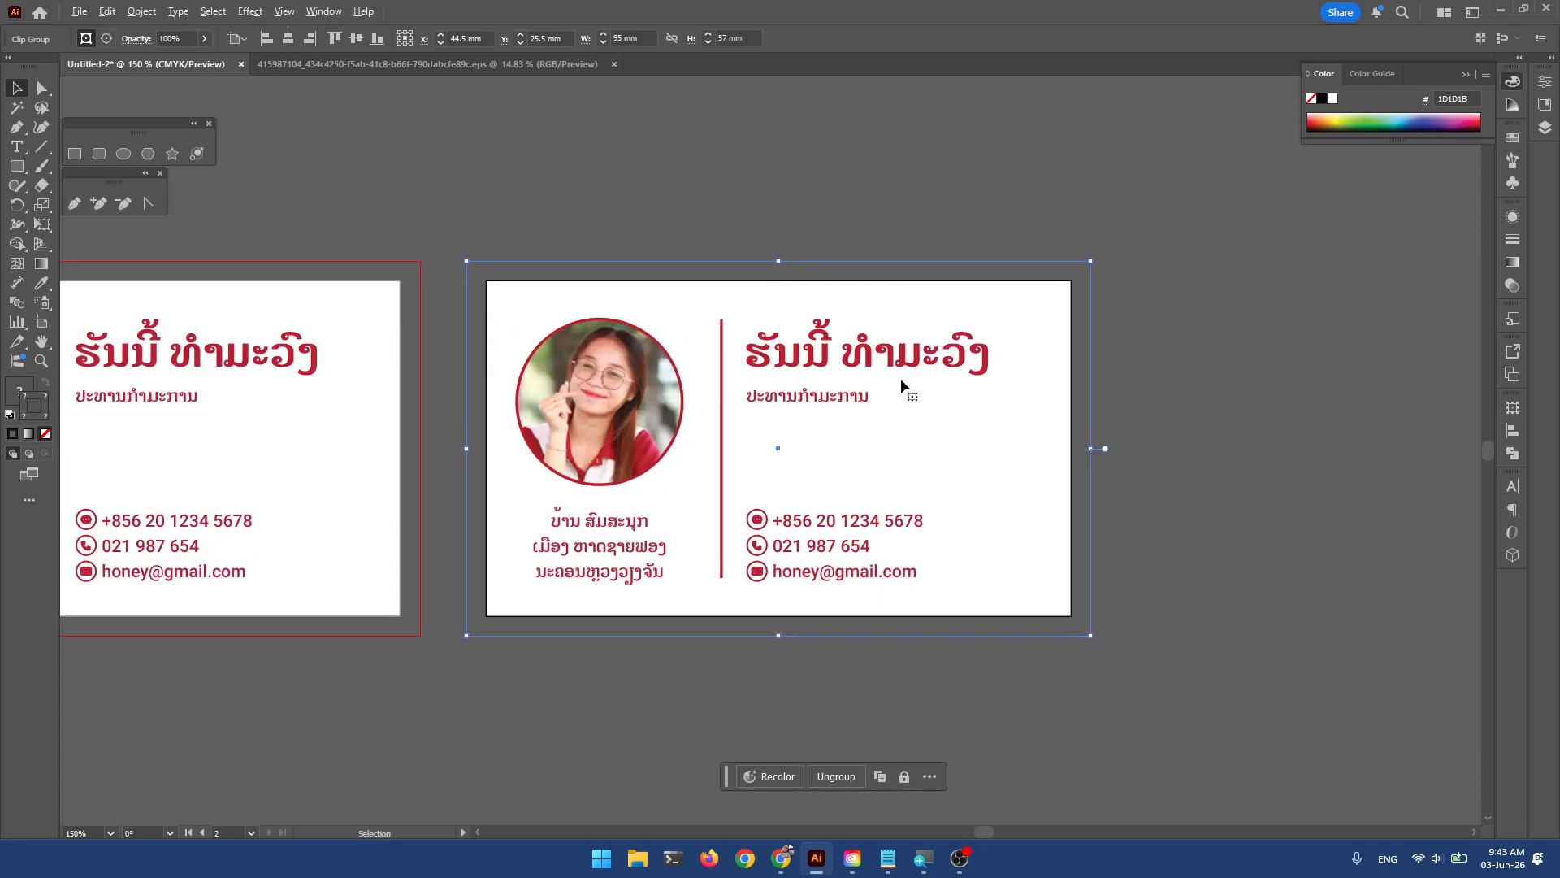
drag(940, 405, 857, 416)
scroll(807, 403, up, 1)
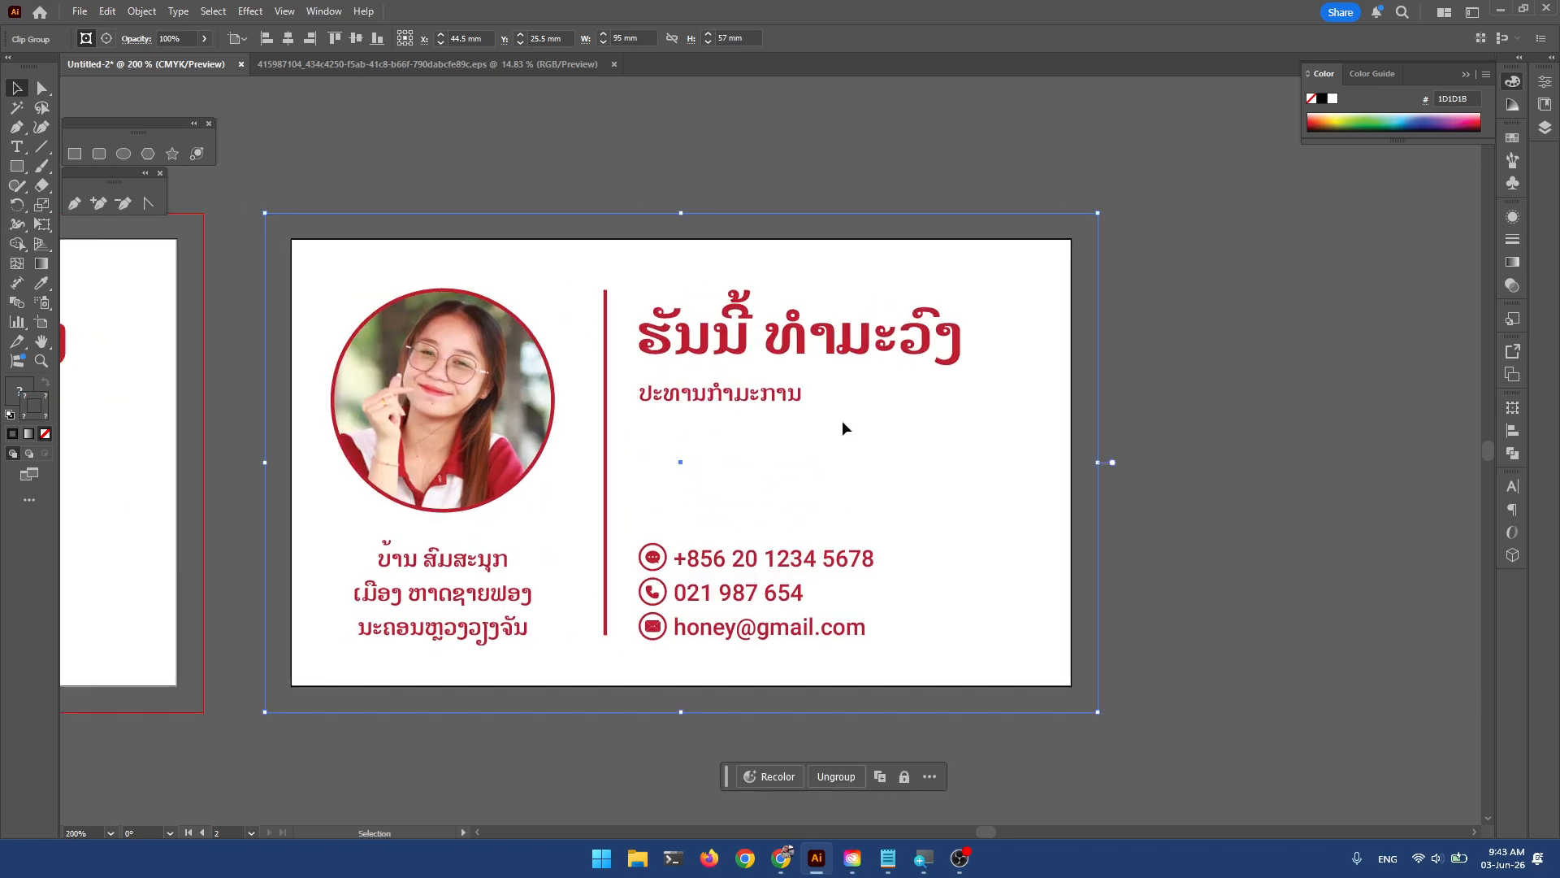
drag(676, 473, 732, 475)
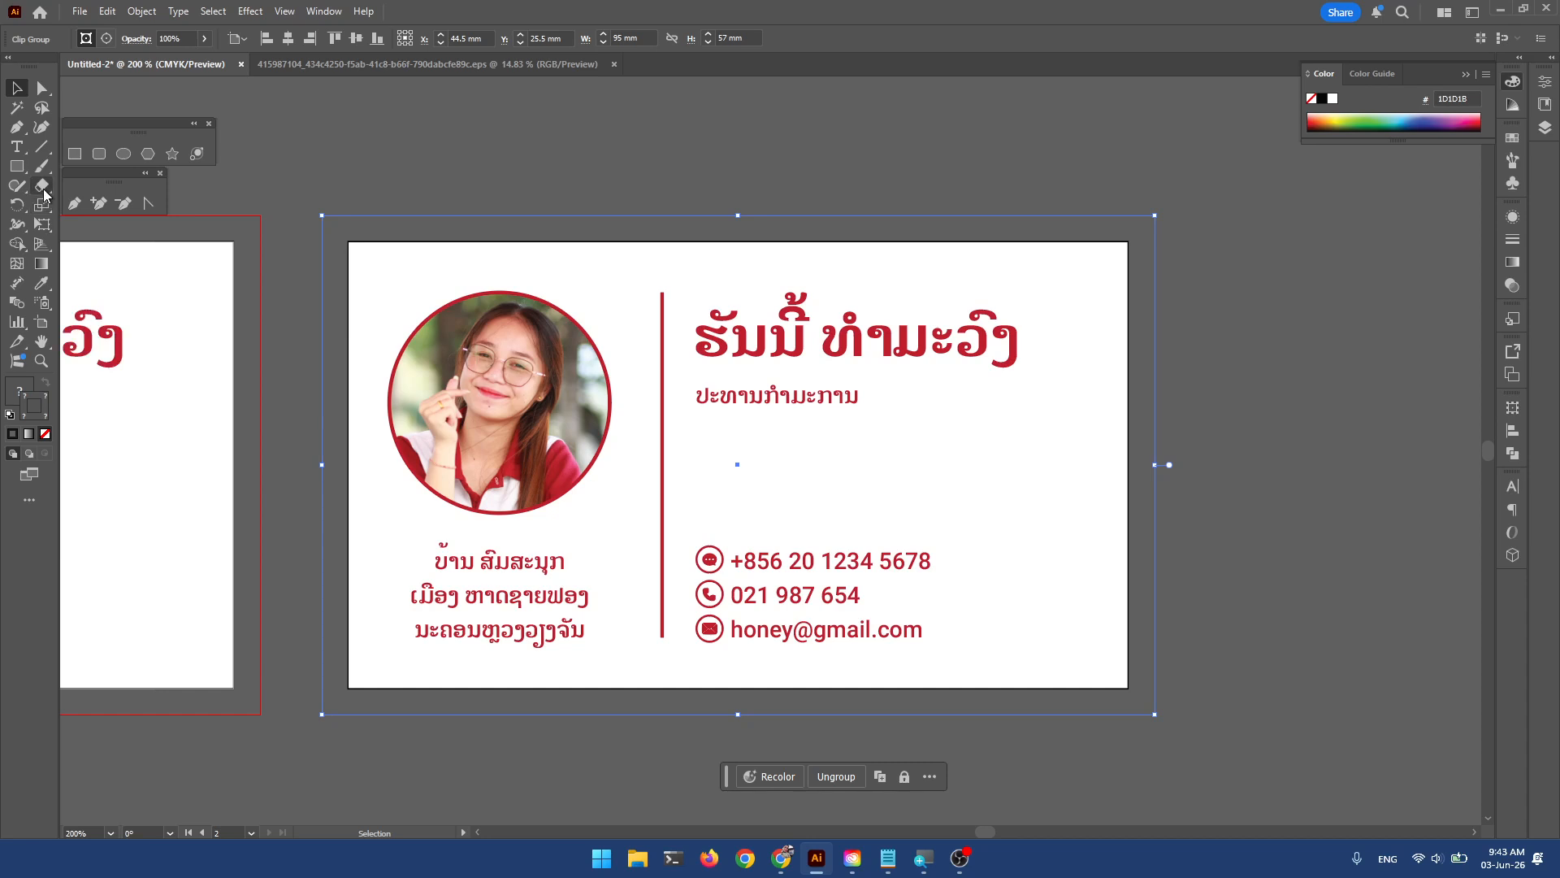
Replace the copy's Lao name line with the cardholder's name in English.
click(17, 146)
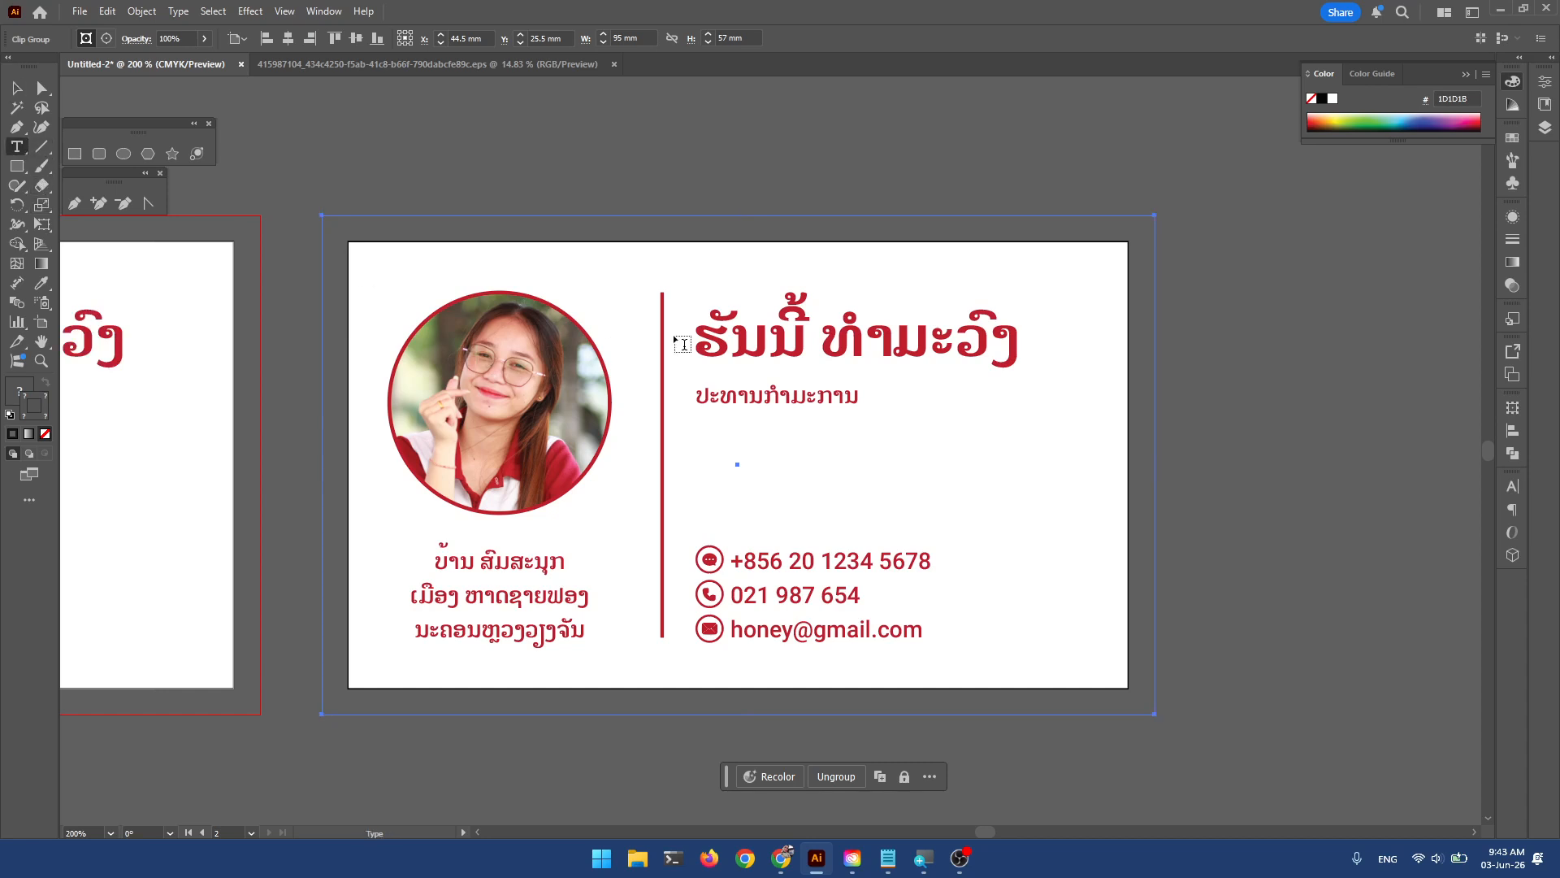
drag(697, 333, 1121, 352)
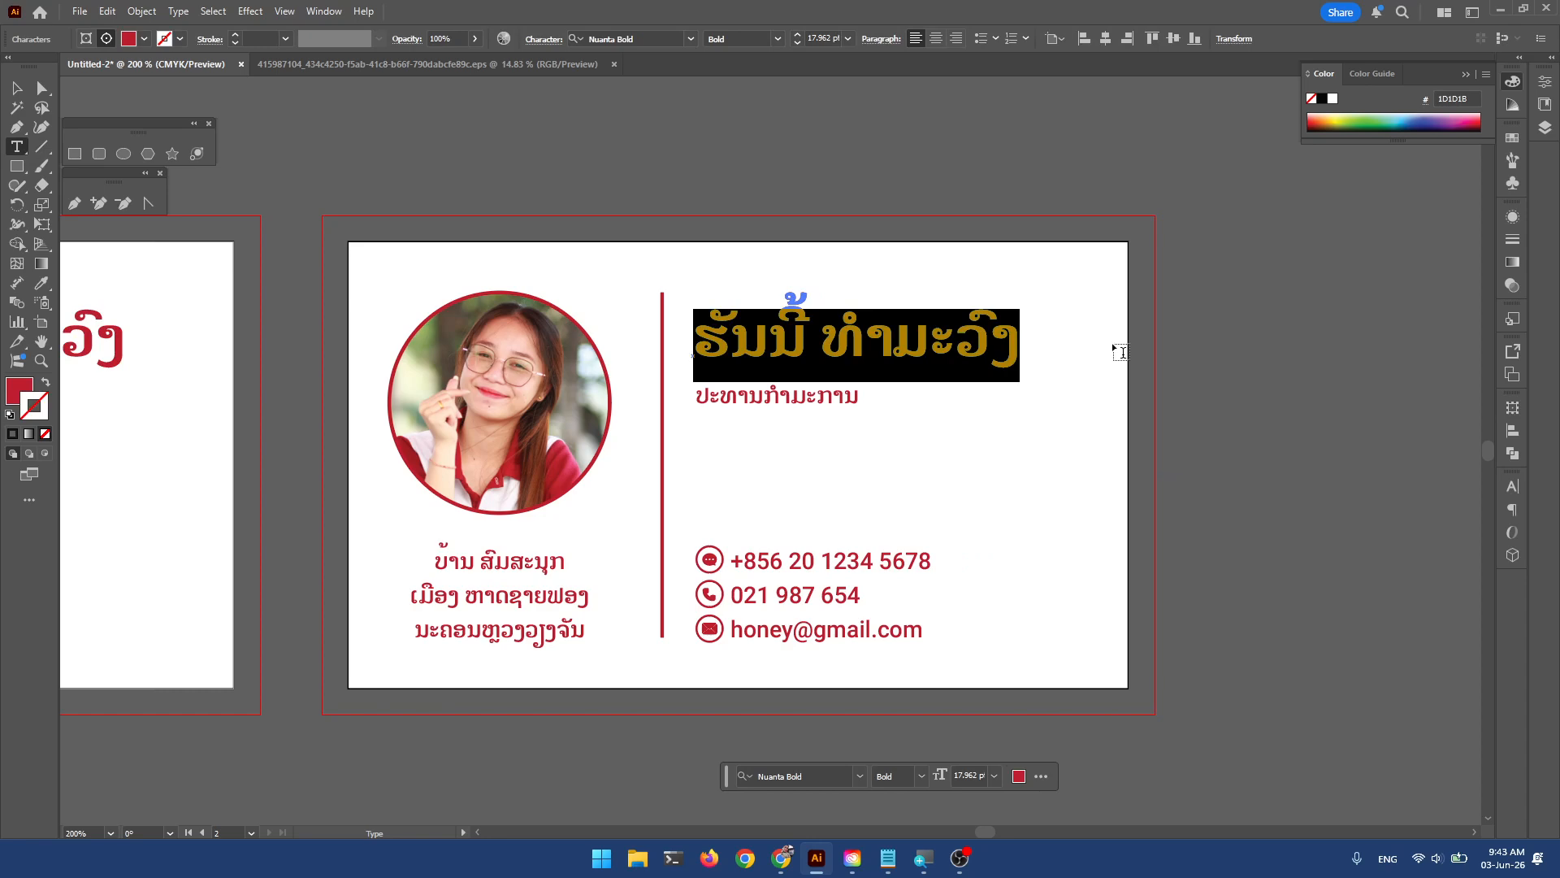
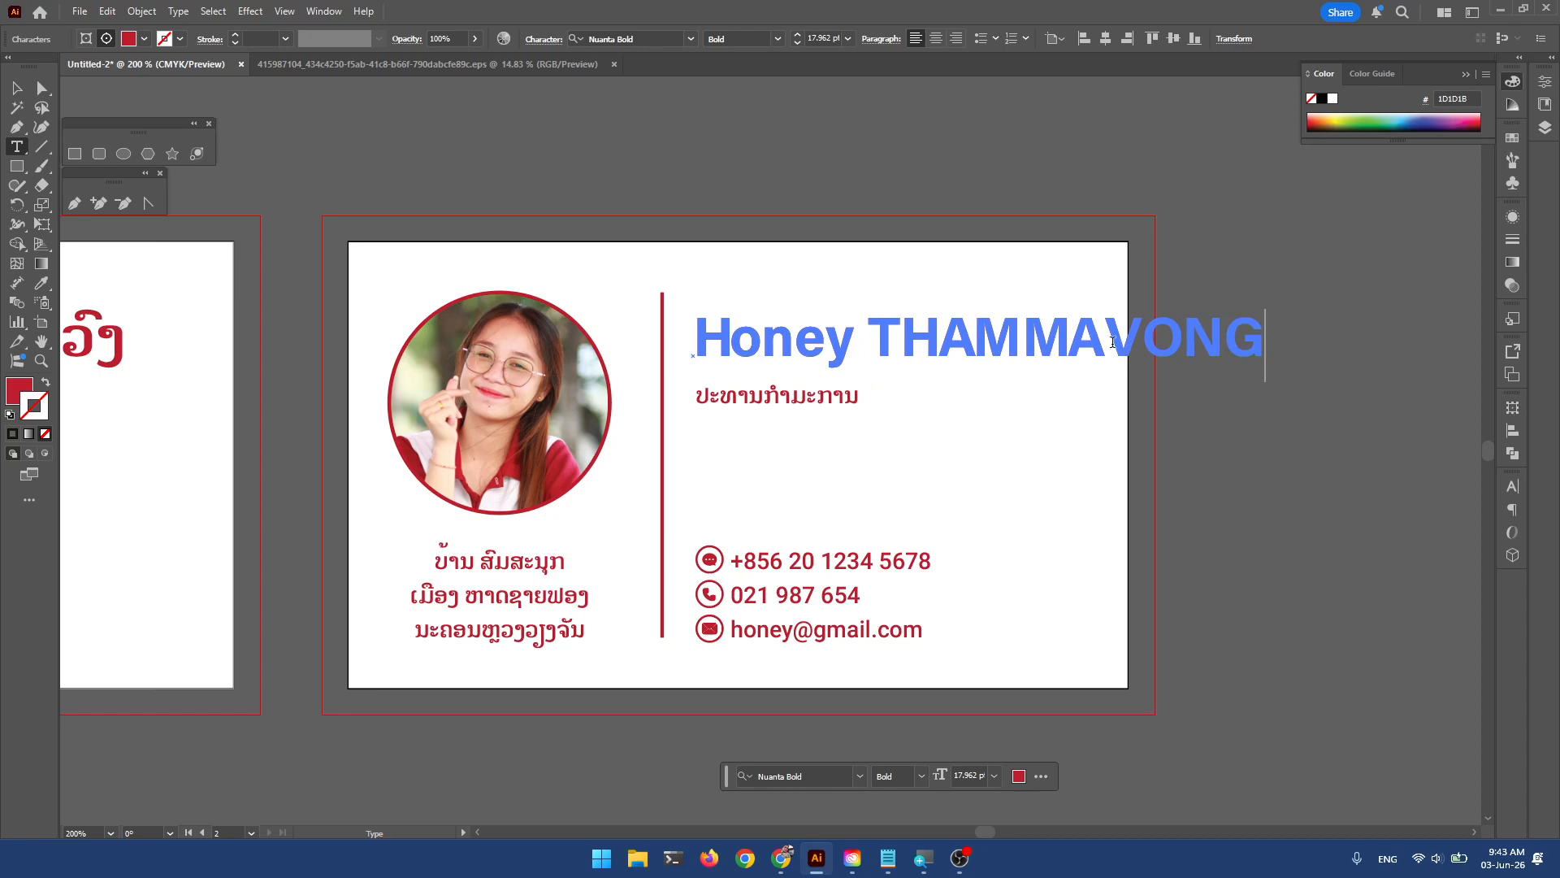
key(ctrl+a)
click(690, 38)
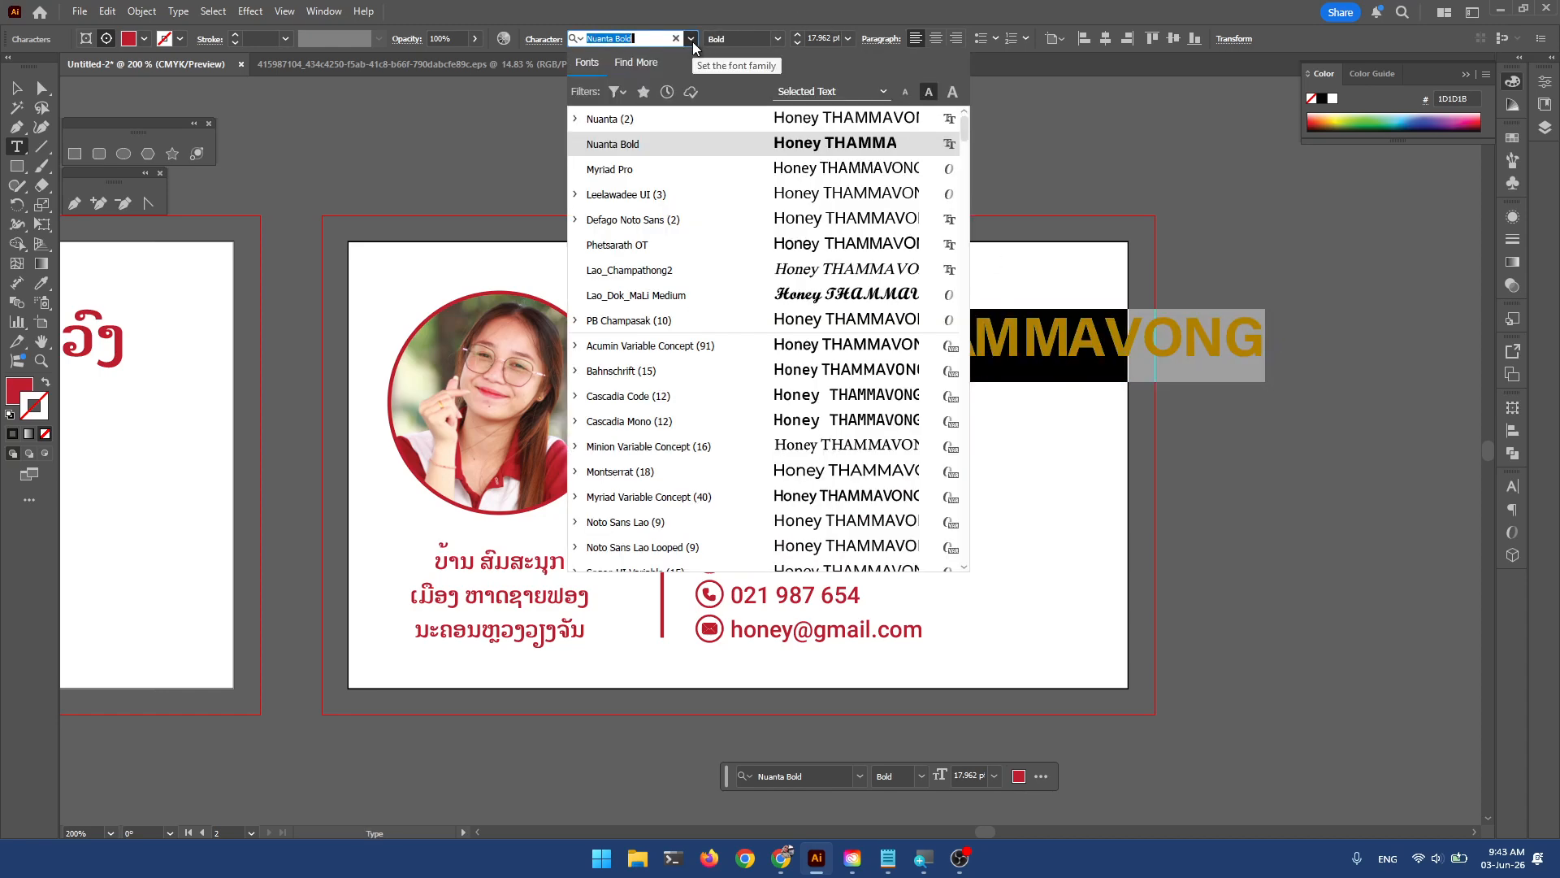
key(Escape)
Shrink the name's text box to fit the new English name.
click(16, 87)
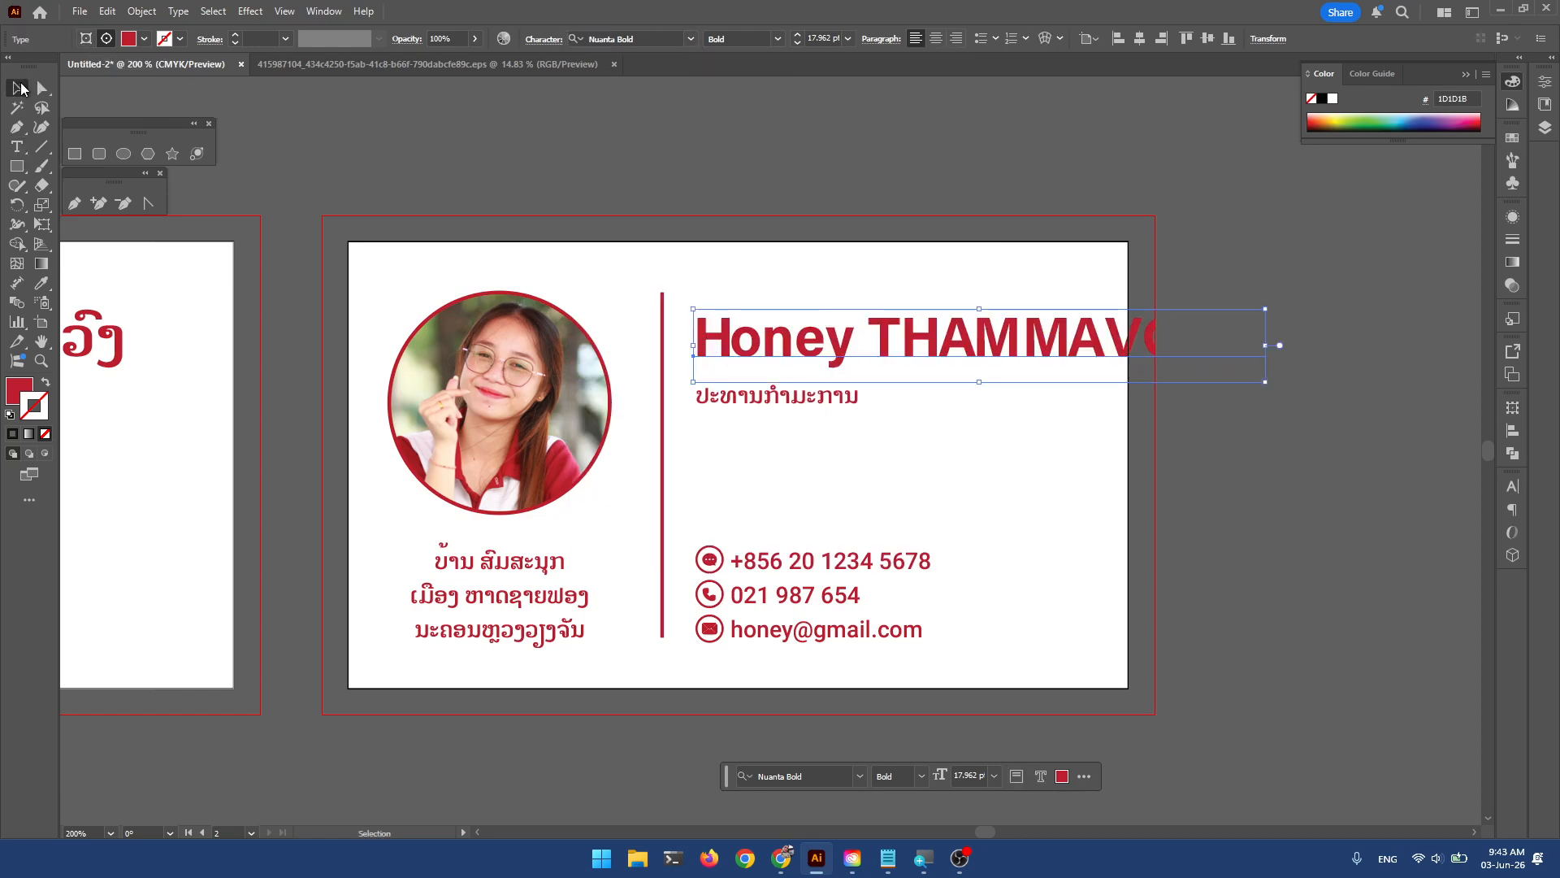
drag(1265, 381, 1151, 370)
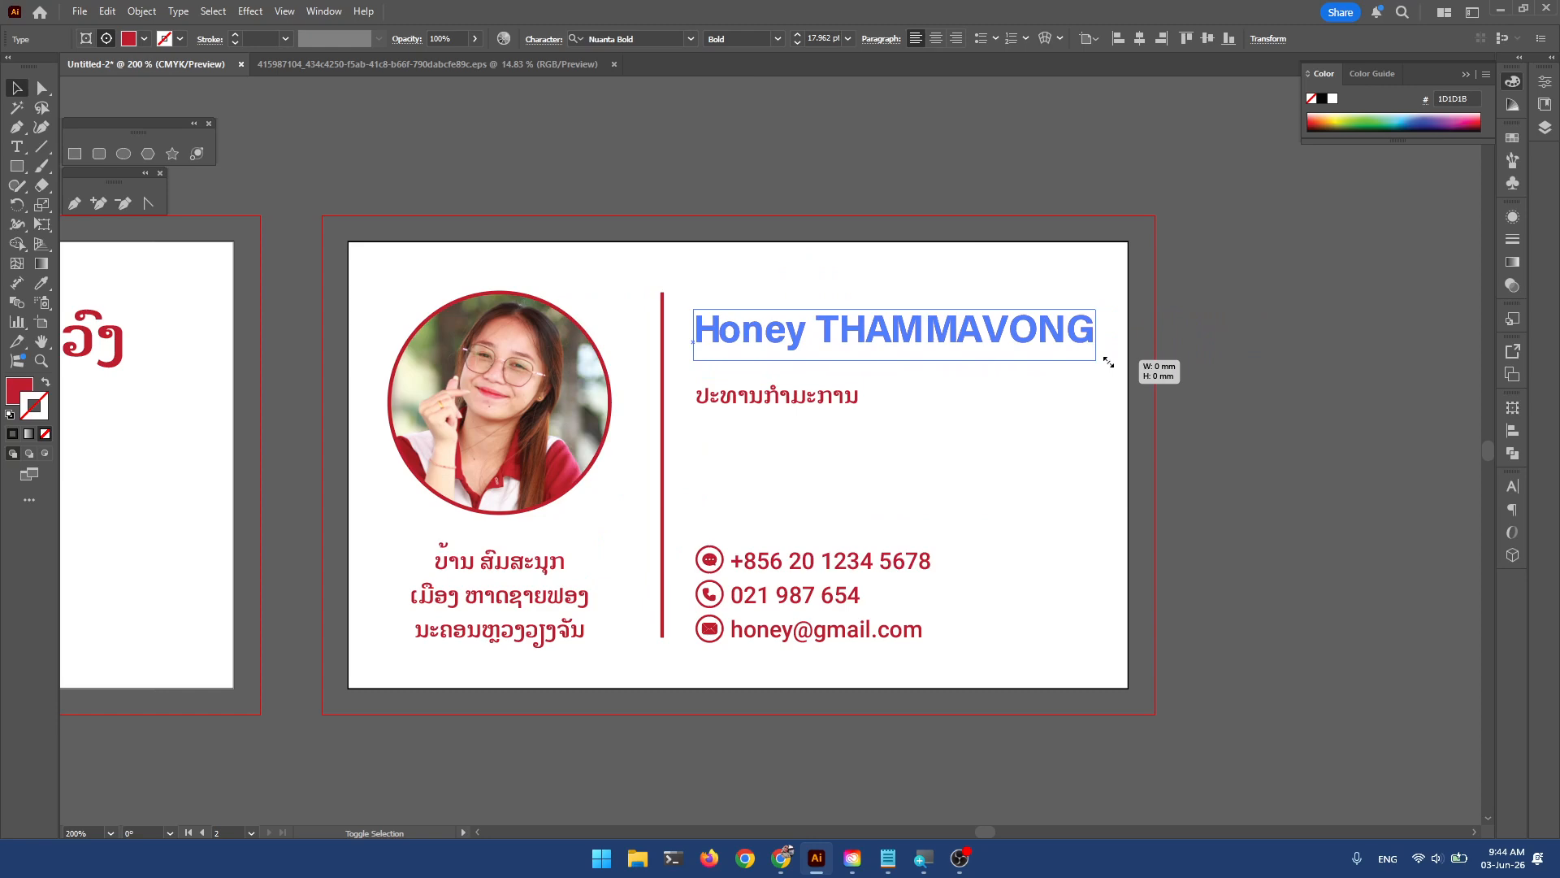
drag(1108, 362, 1110, 363)
click(1206, 344)
drag(841, 400, 846, 387)
key(ctrl+z)
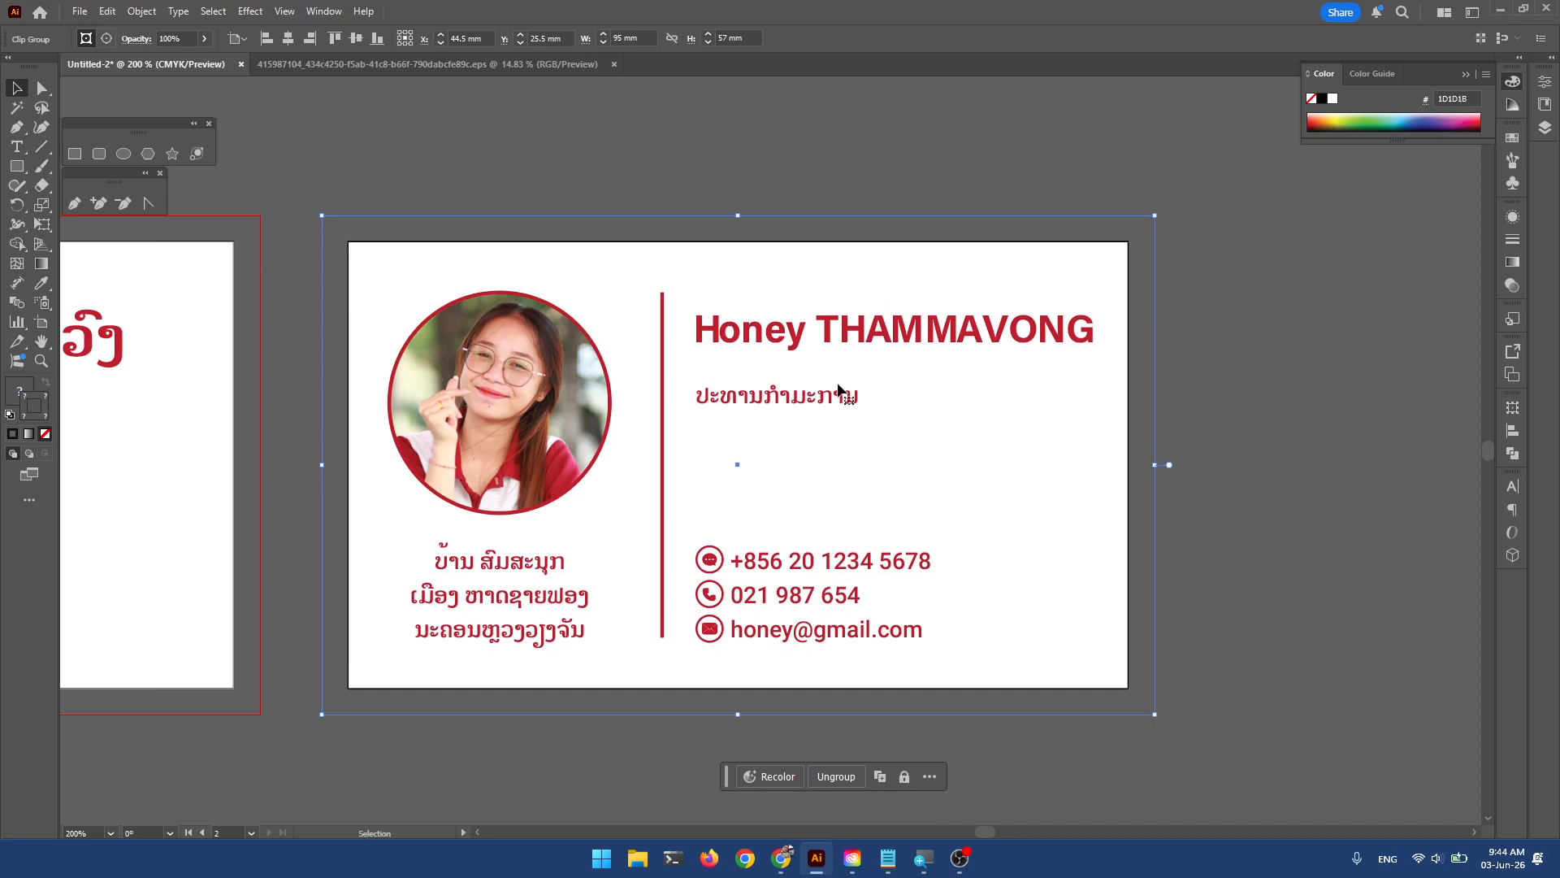
click(17, 146)
Replace the Lao job title with 'Chief Executive Officer' and zoom out to both cards.
double_click(796, 399)
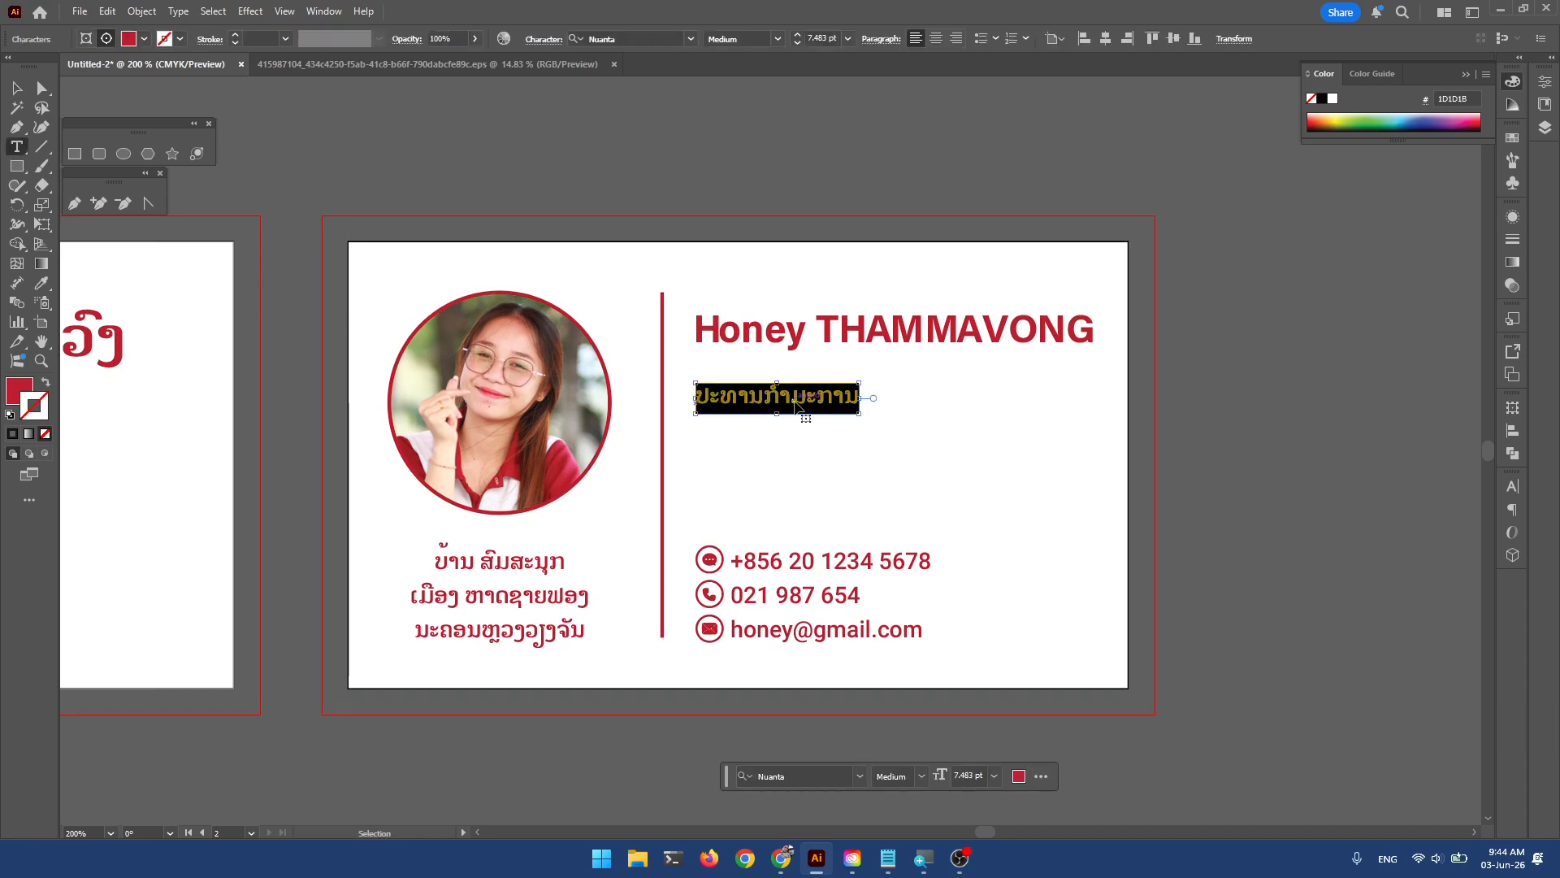
text(CEO)
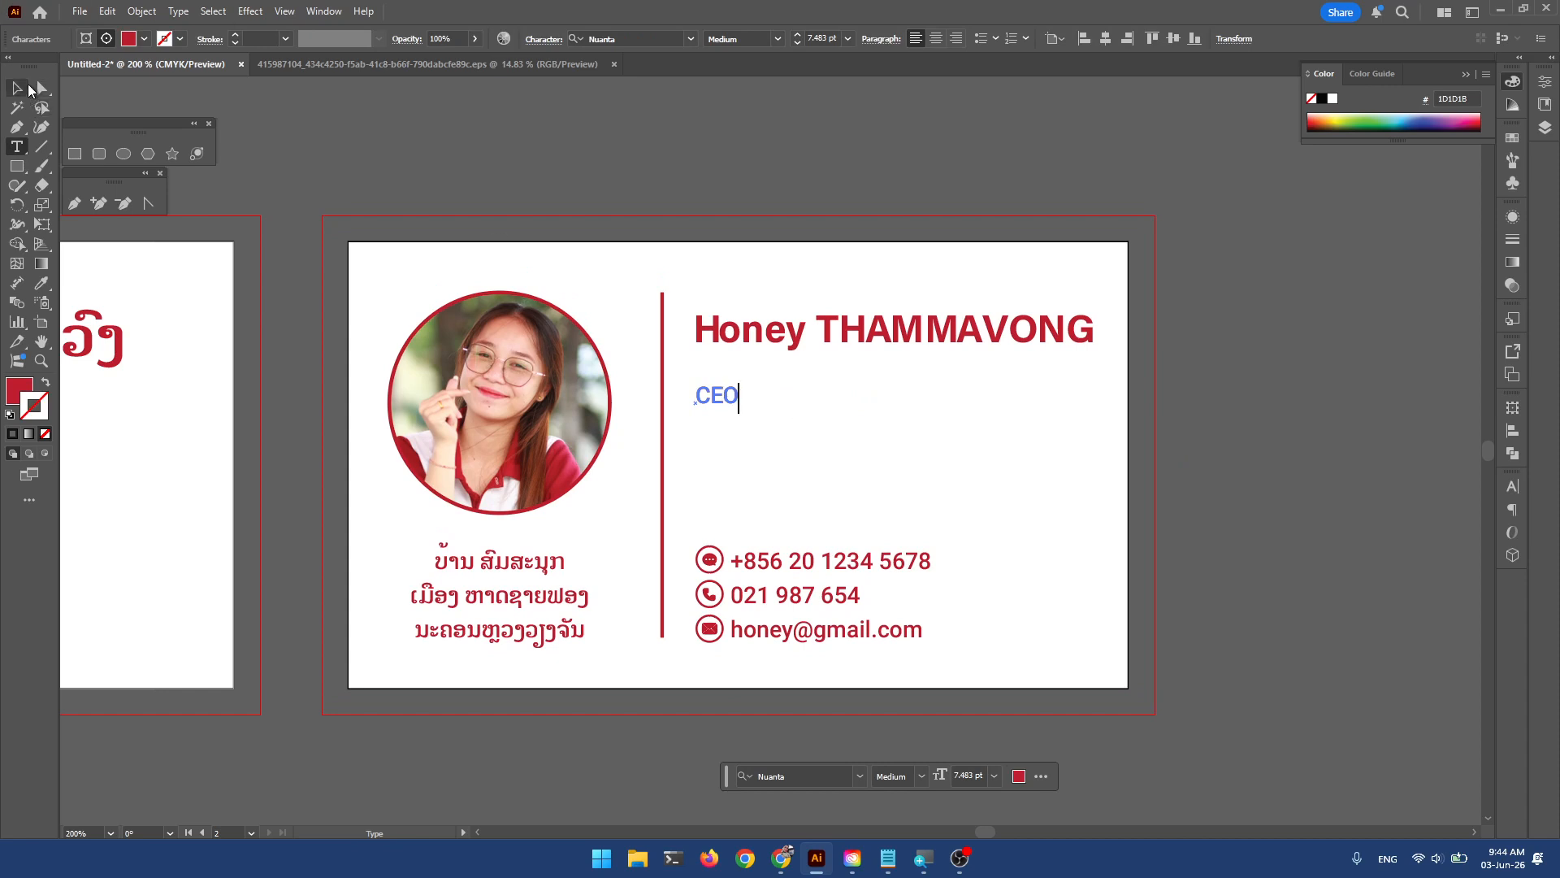
key(BackSpace)
key(BackSpace)
text(hief Excec)
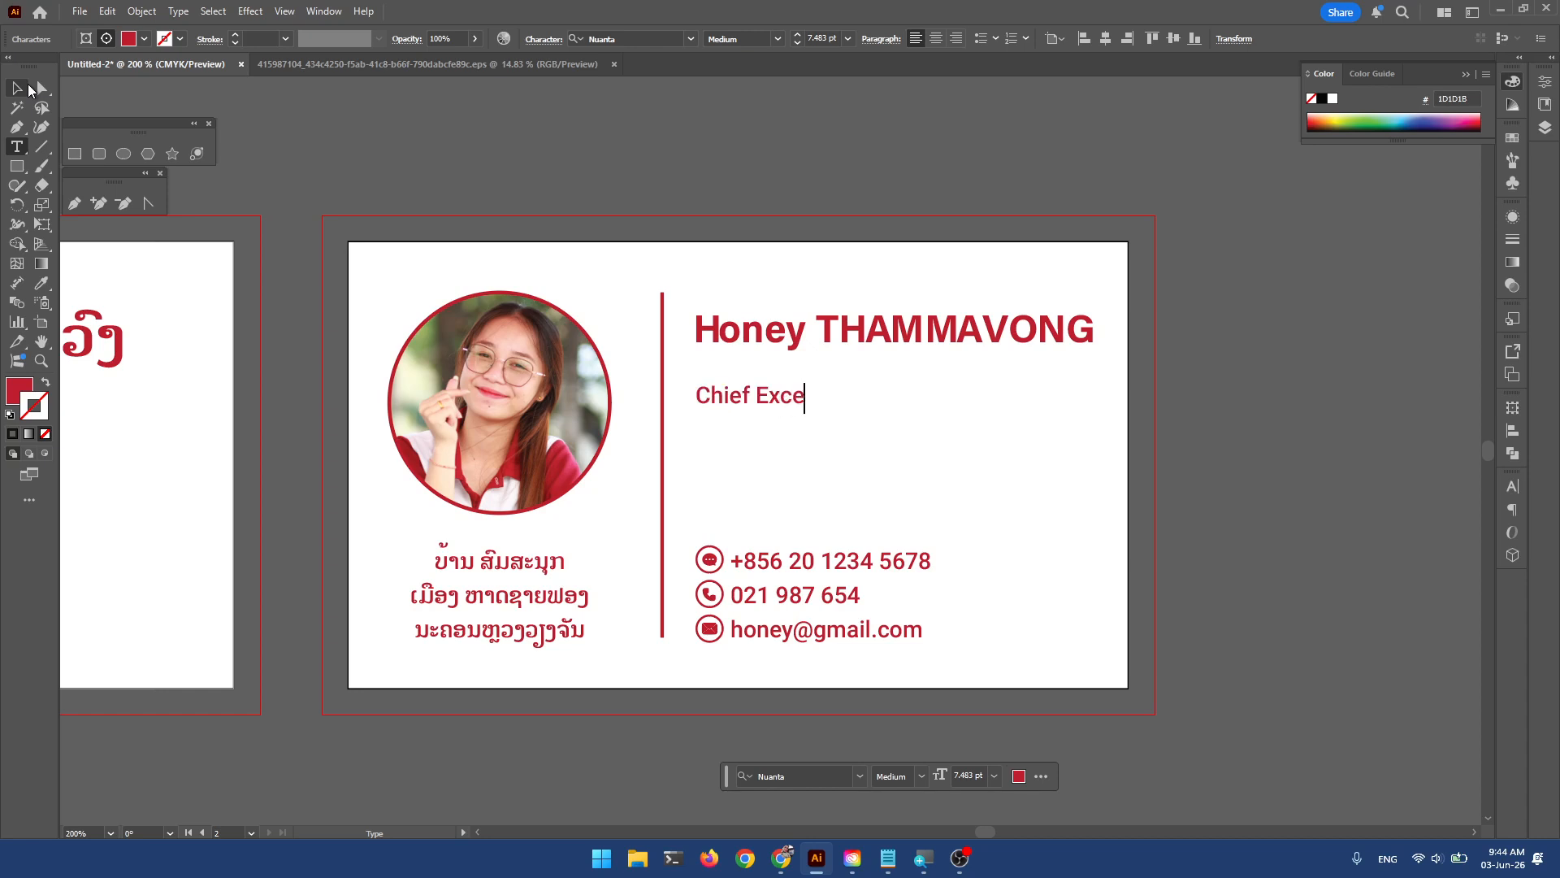
key(BackSpace)
key(BackSpace)
text(utive Officer)
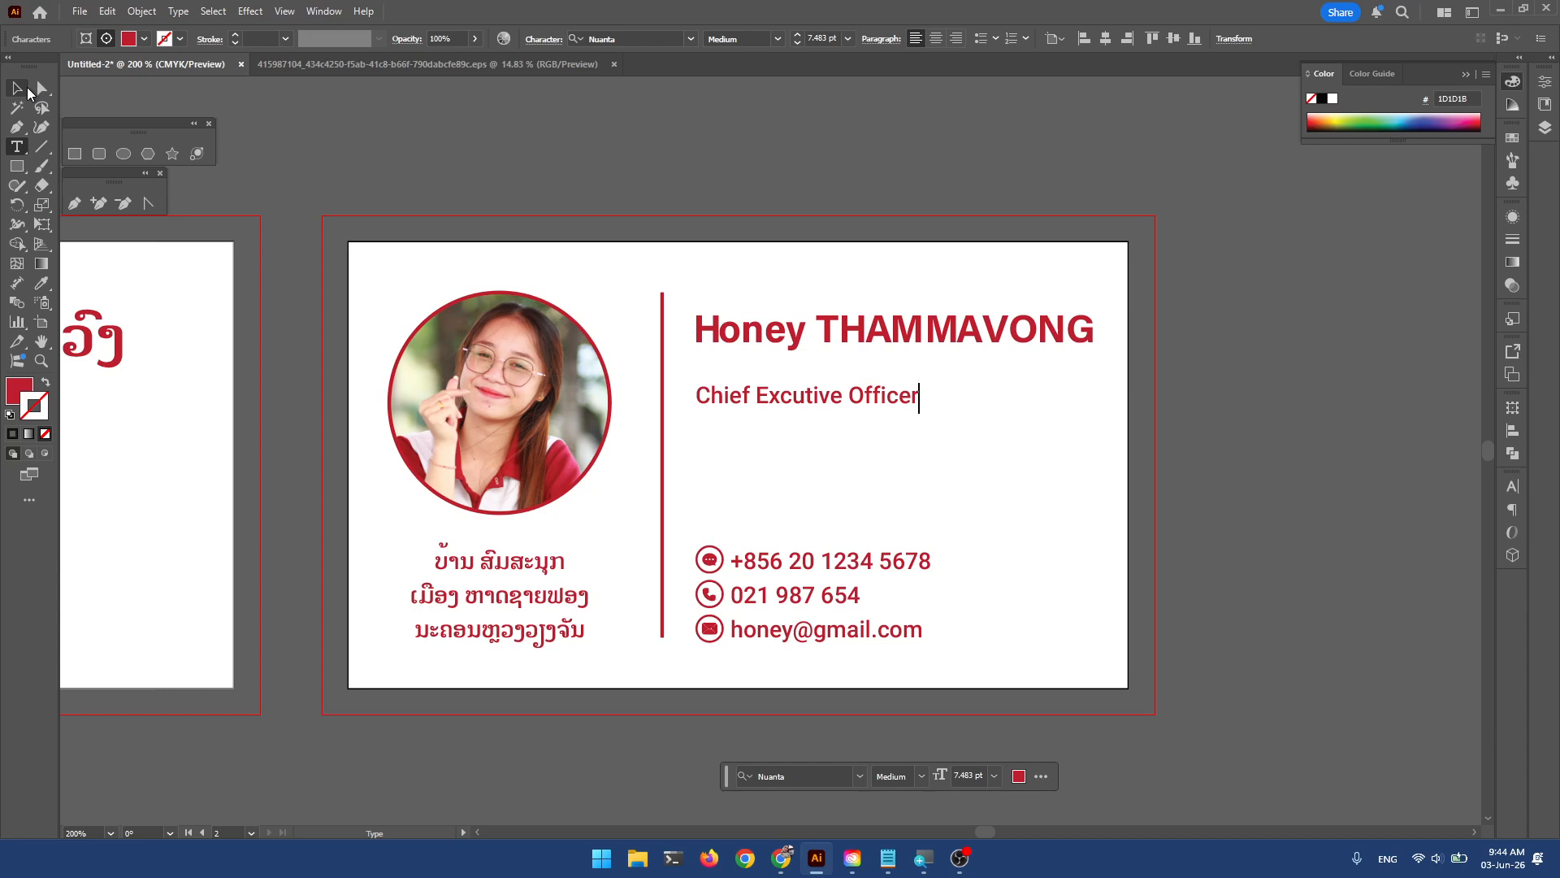
click(29, 89)
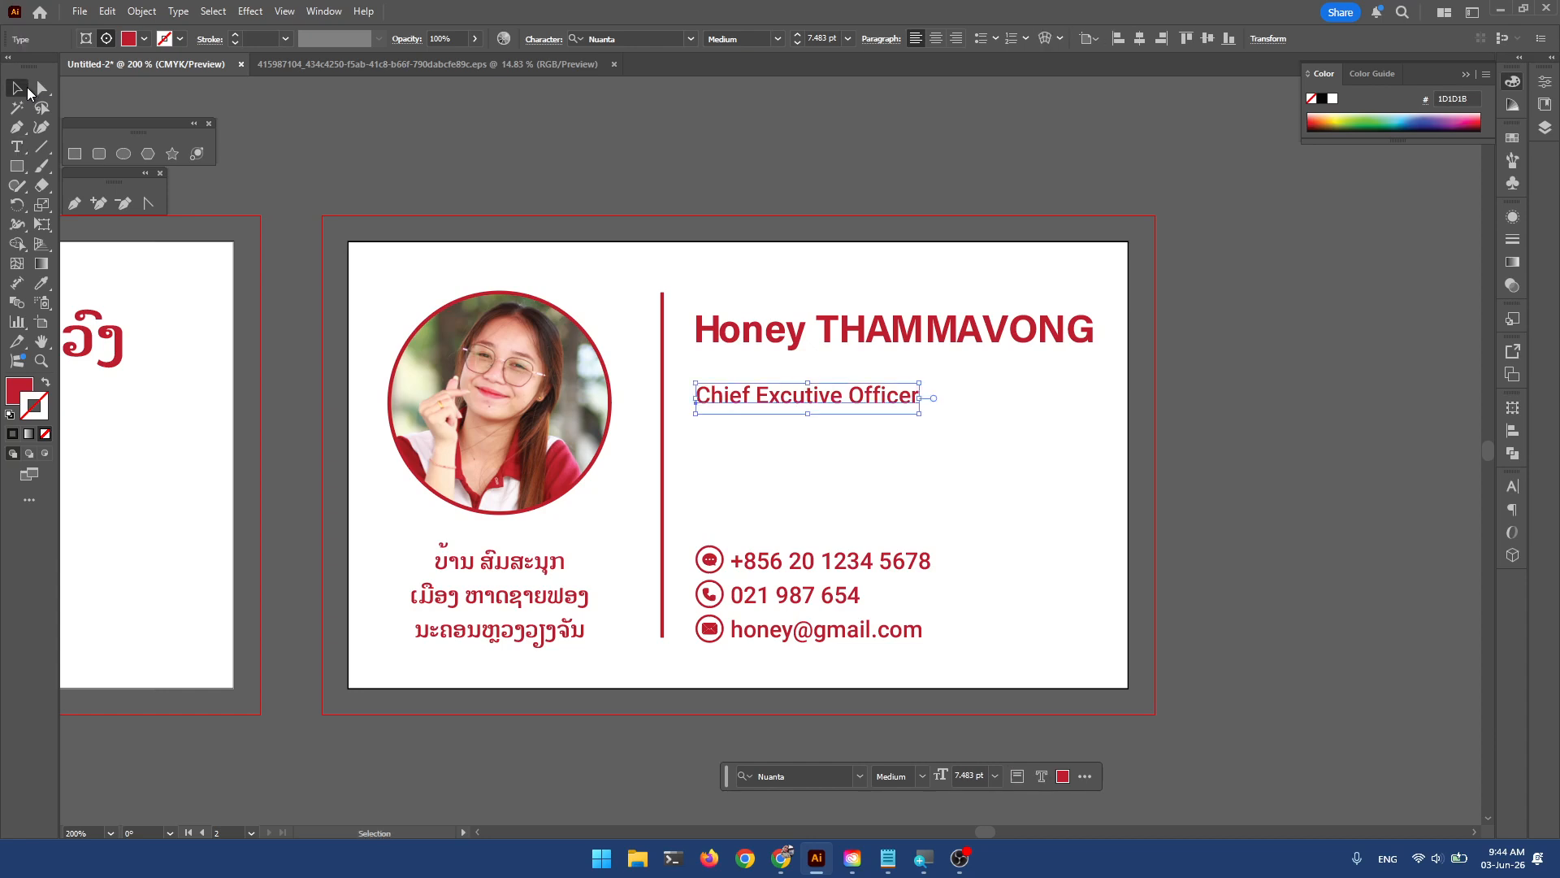
key(ctrl+minus)
click(885, 192)
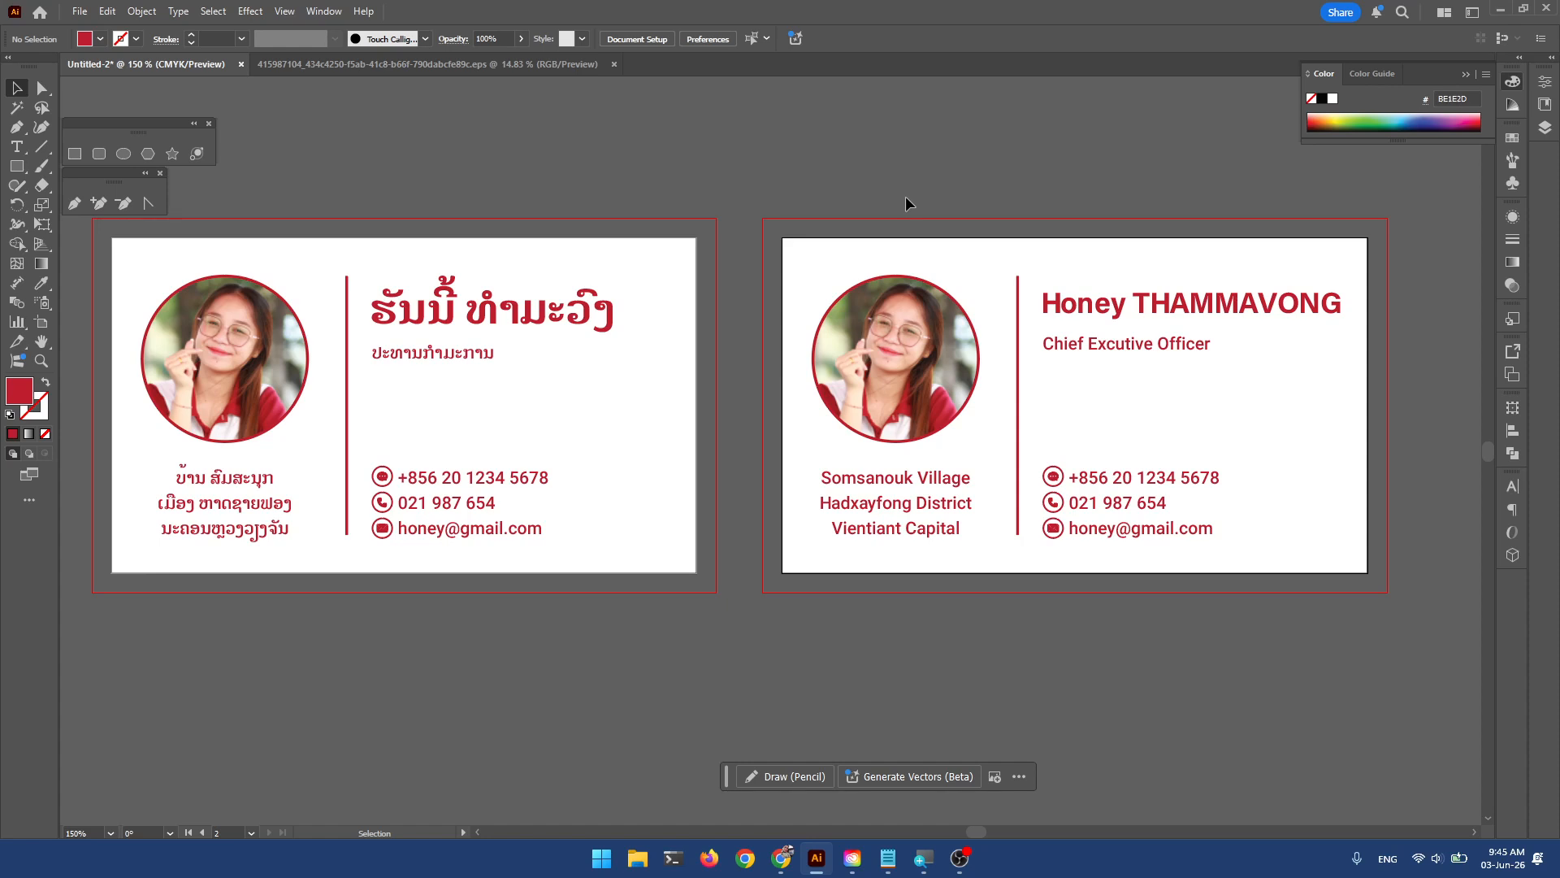
Save to this computer as 'Honey Business Card' with the default Illustrator options.
key(ctrl)
scroll(659, 216, up, 2)
scroll(660, 216, left, 1)
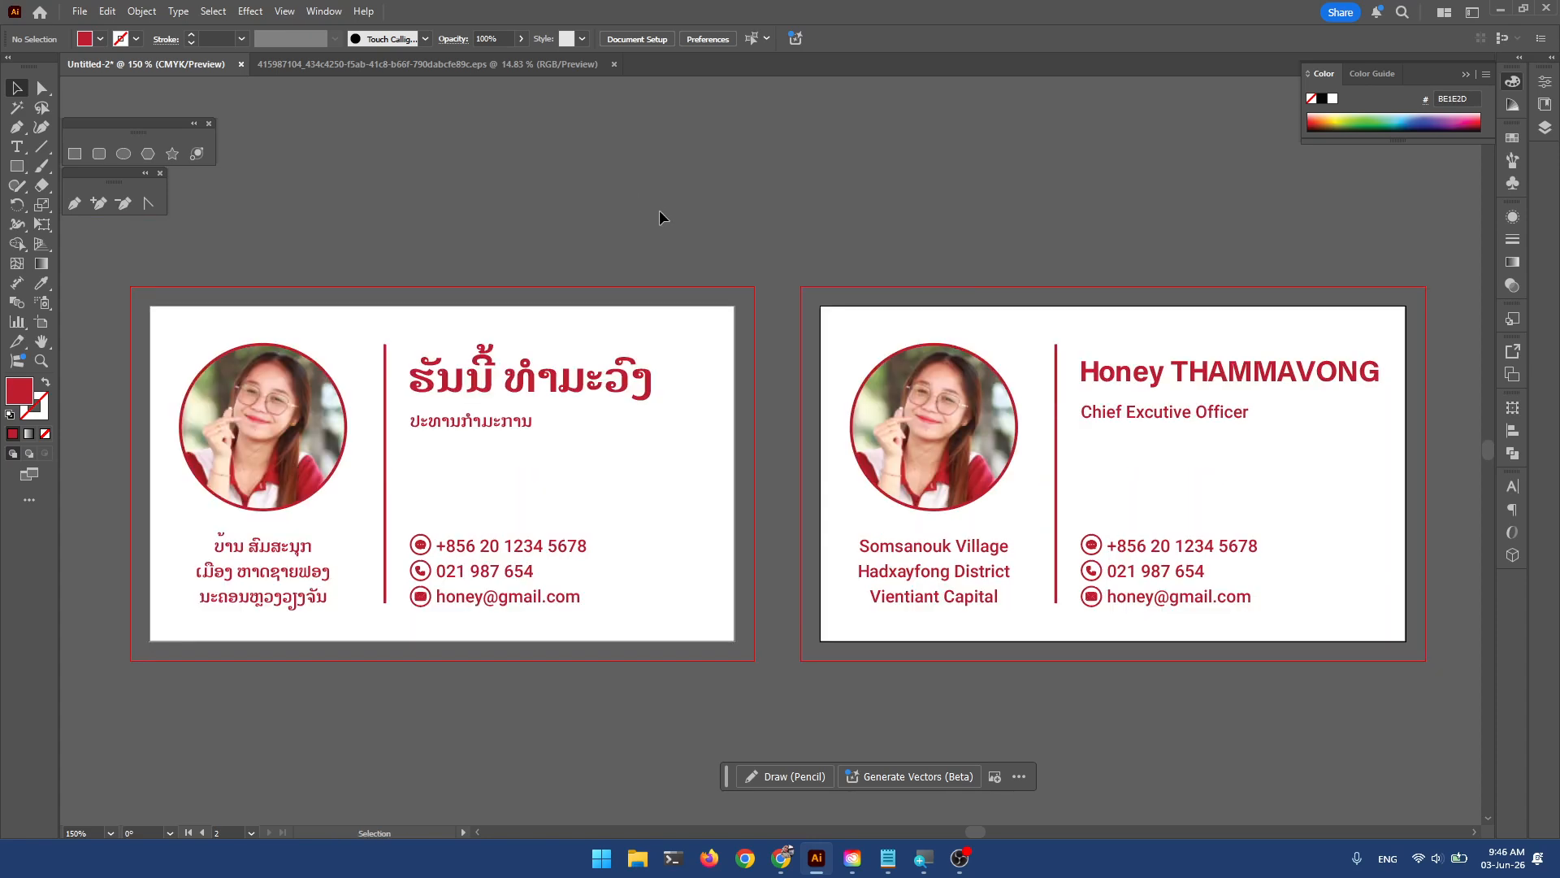
scroll(621, 227, left, 1)
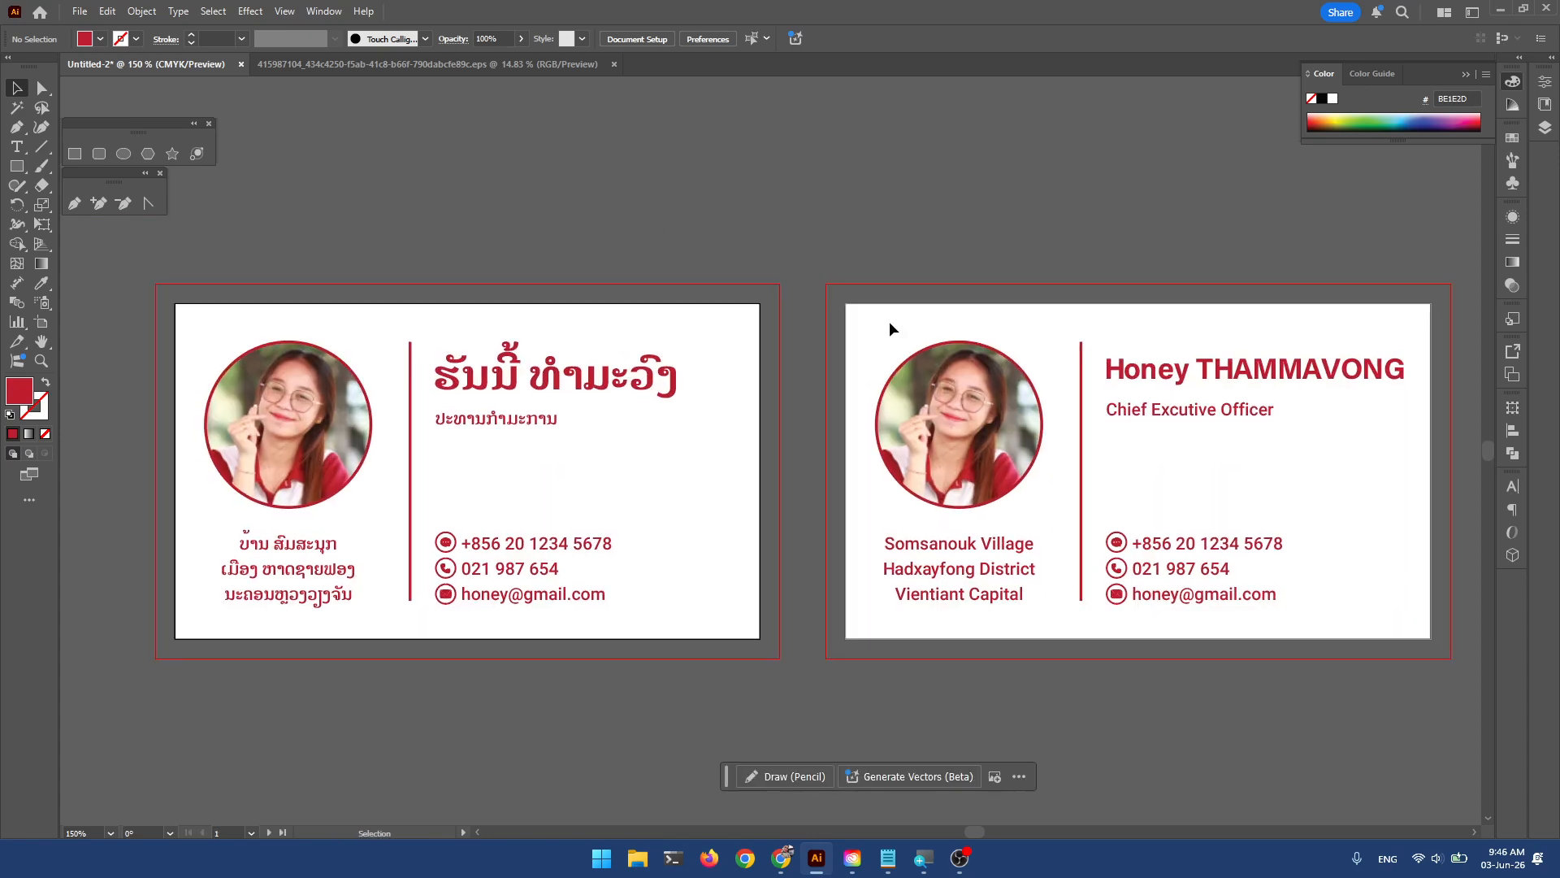
key(ctrl+s)
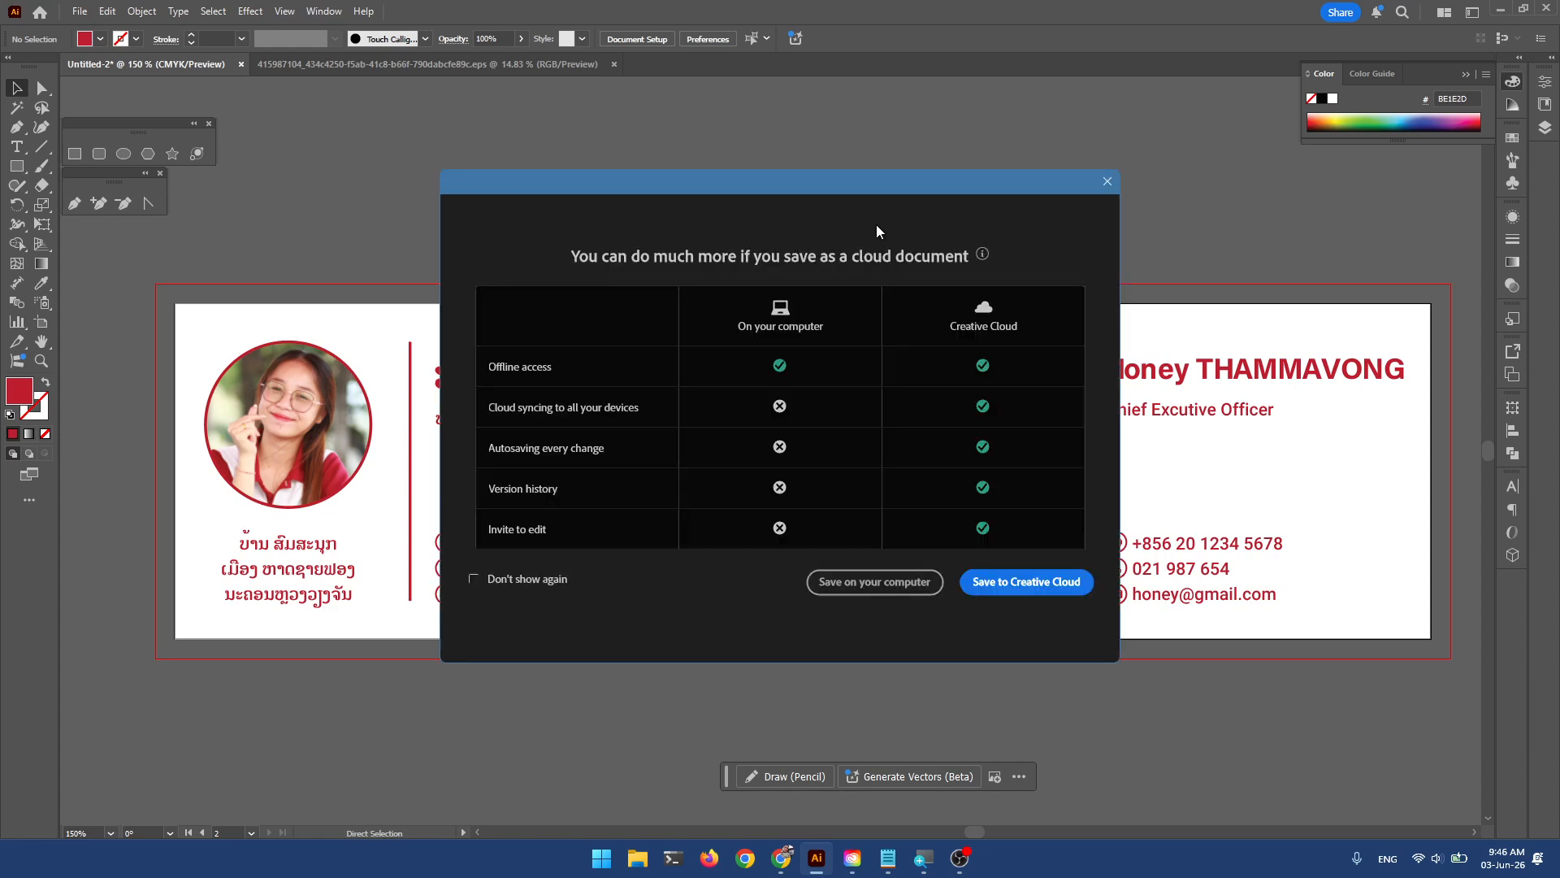
click(908, 584)
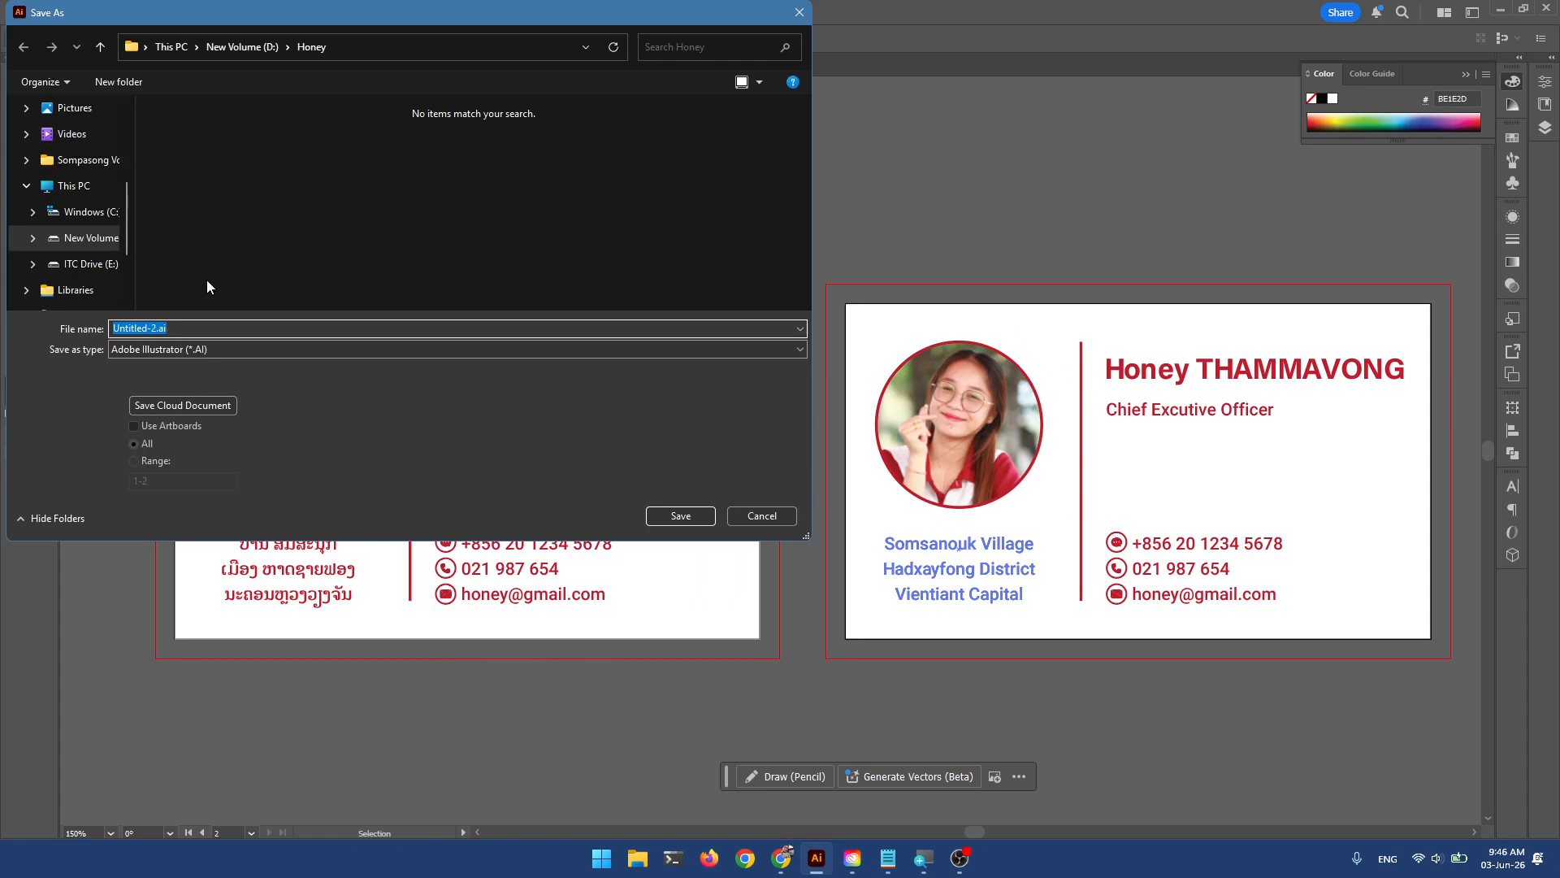
text(S)
key(BackSpace)
text(Honey Business Card)
key(Return)
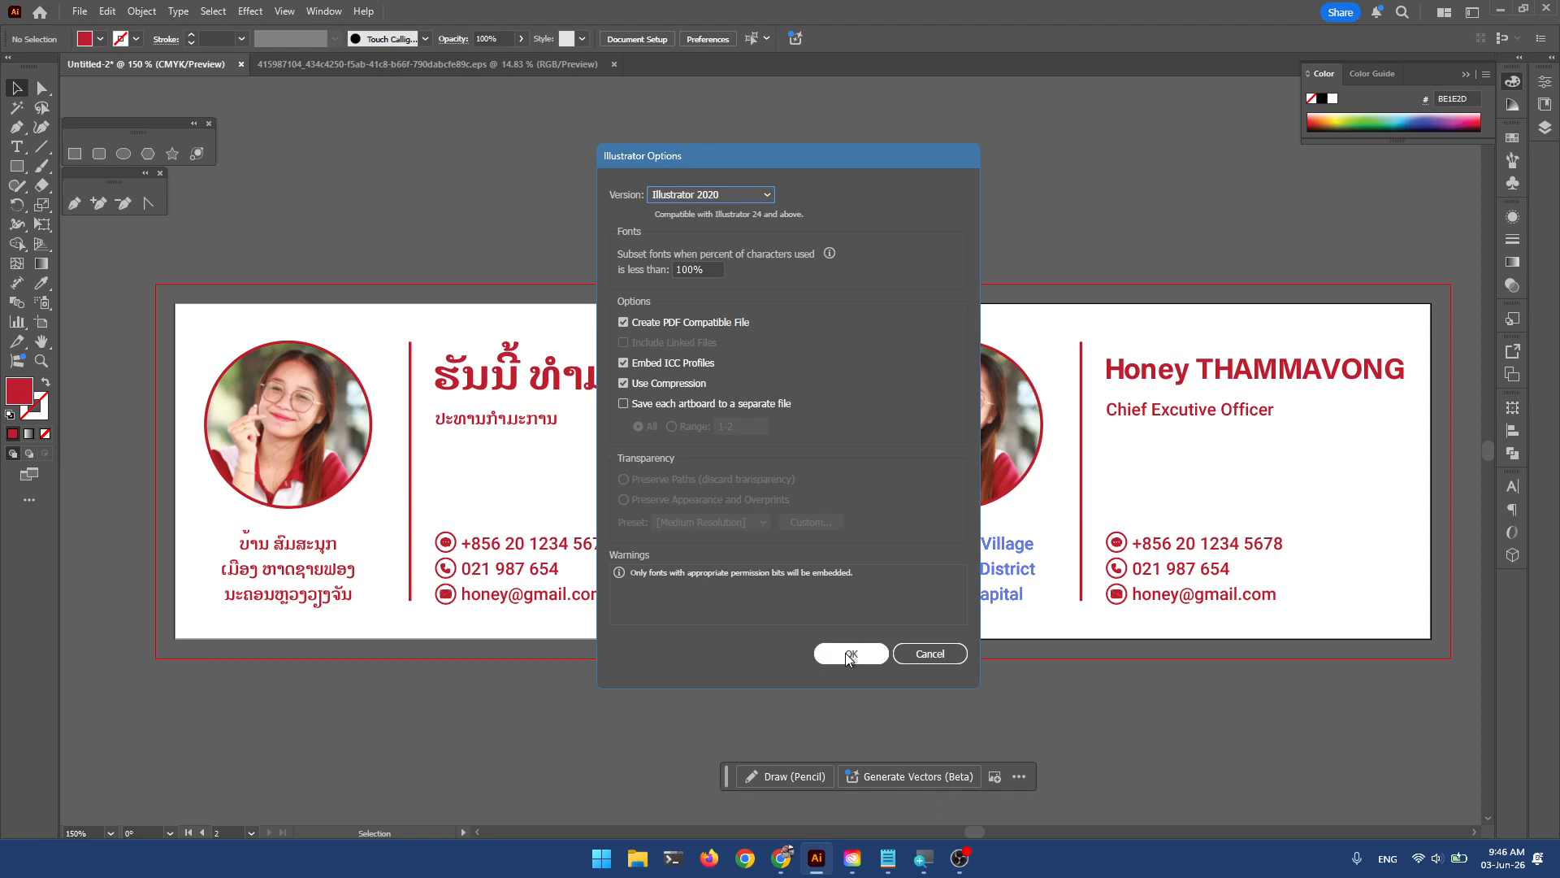
click(849, 654)
Create a new document from the A4 Print preset.
click(81, 13)
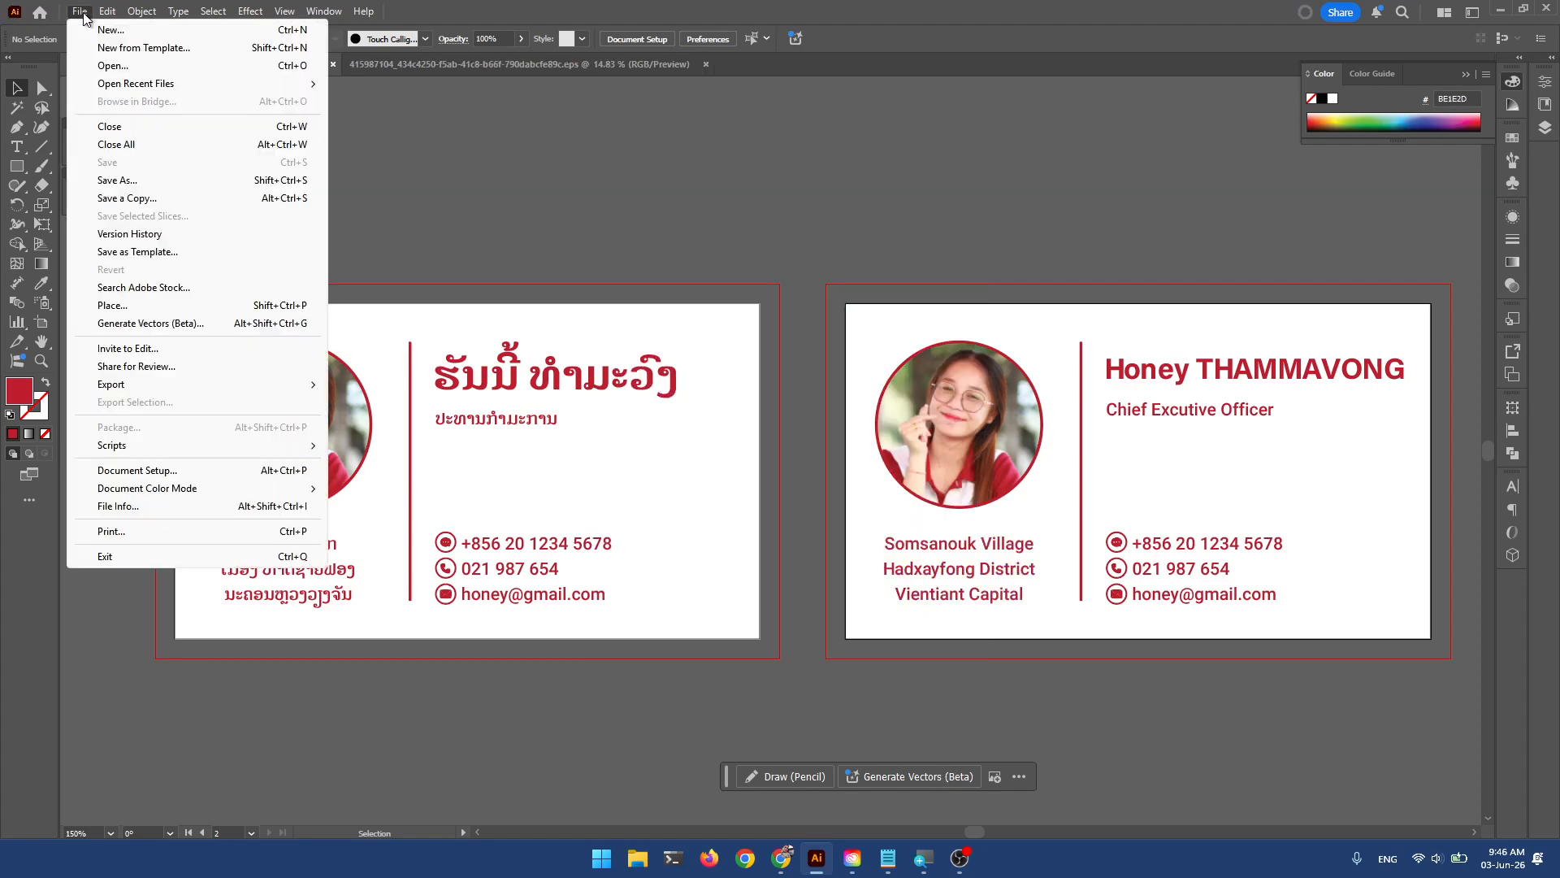
click(110, 30)
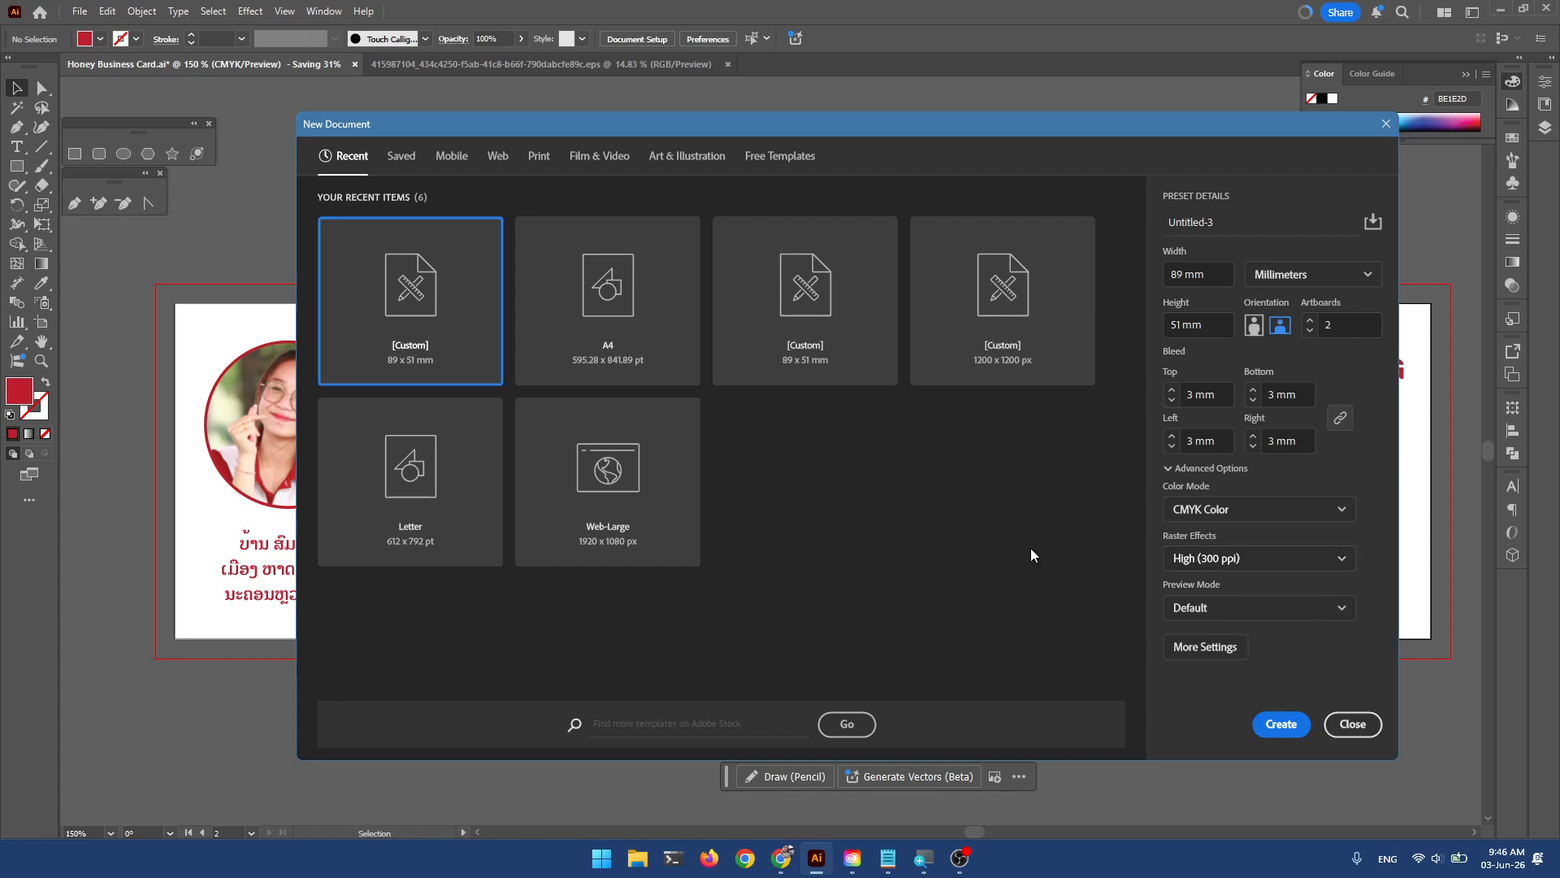
click(602, 277)
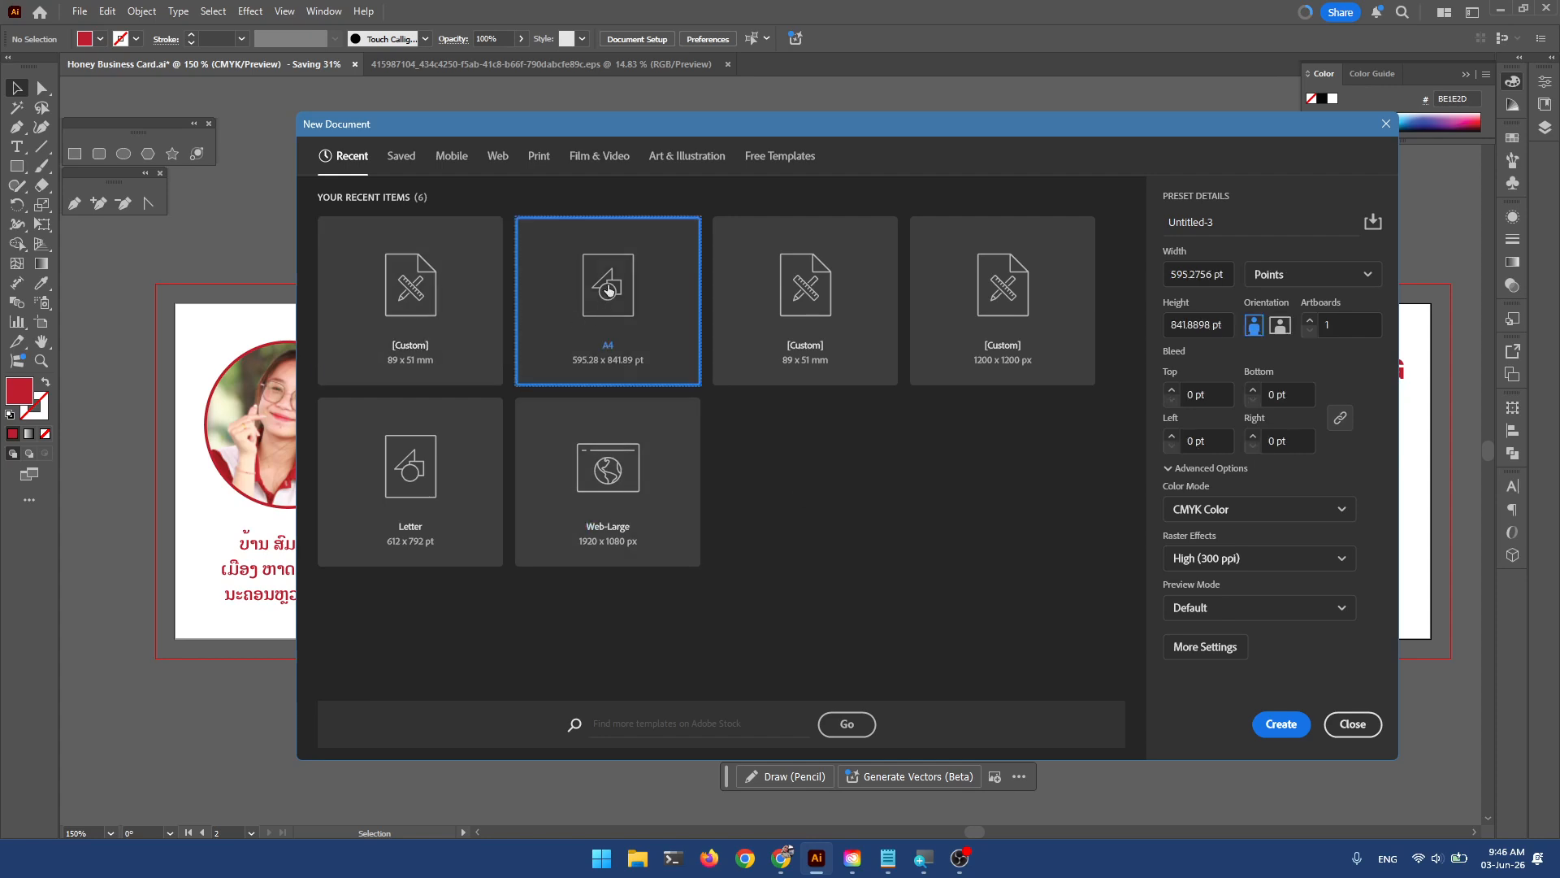
click(541, 156)
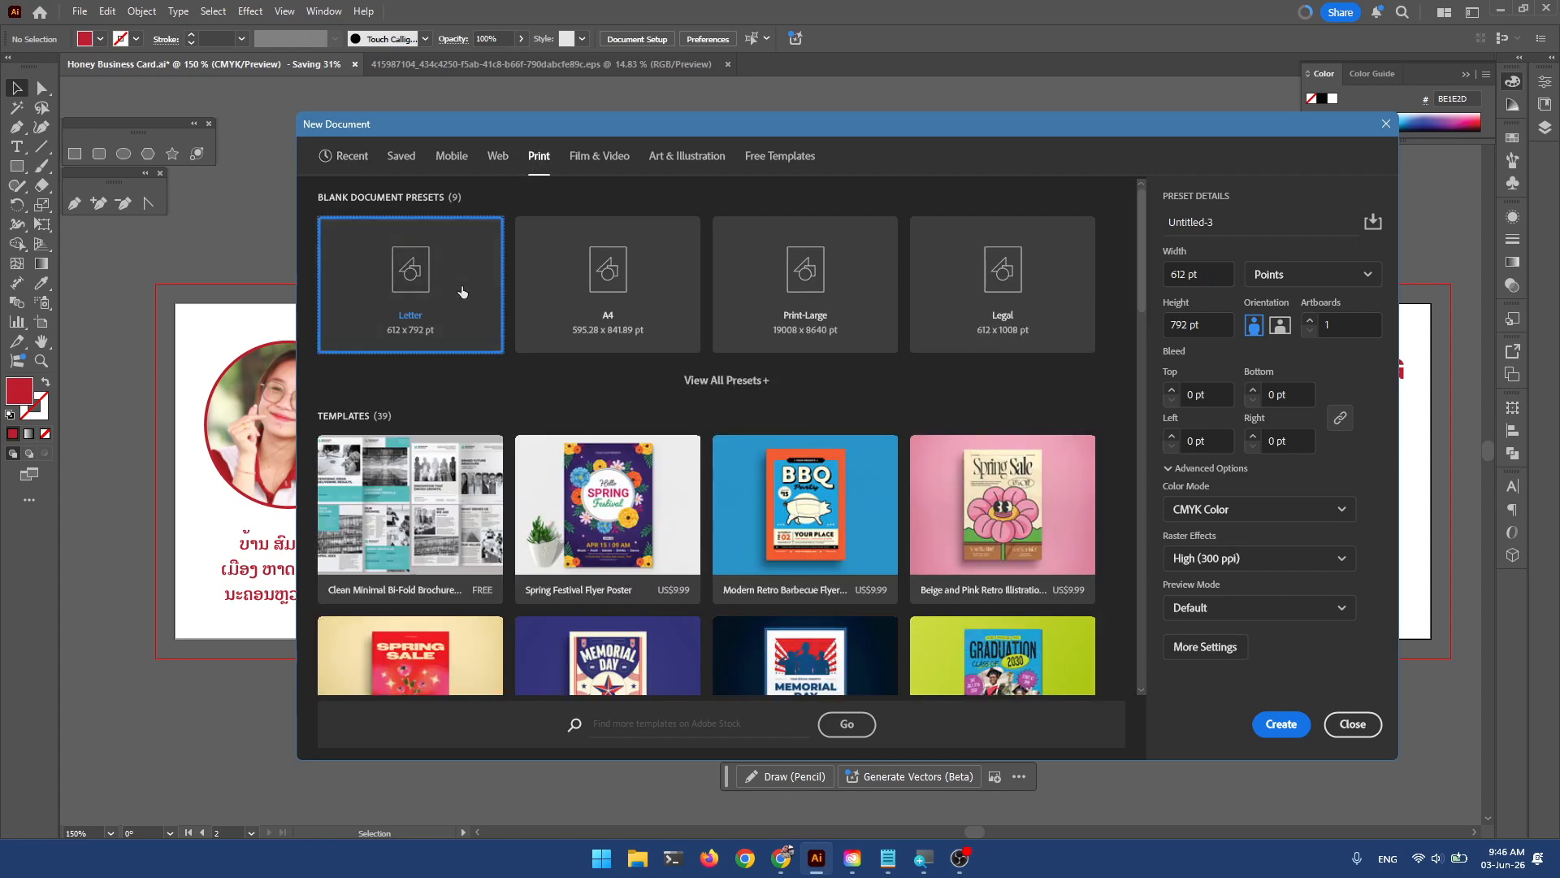
click(630, 280)
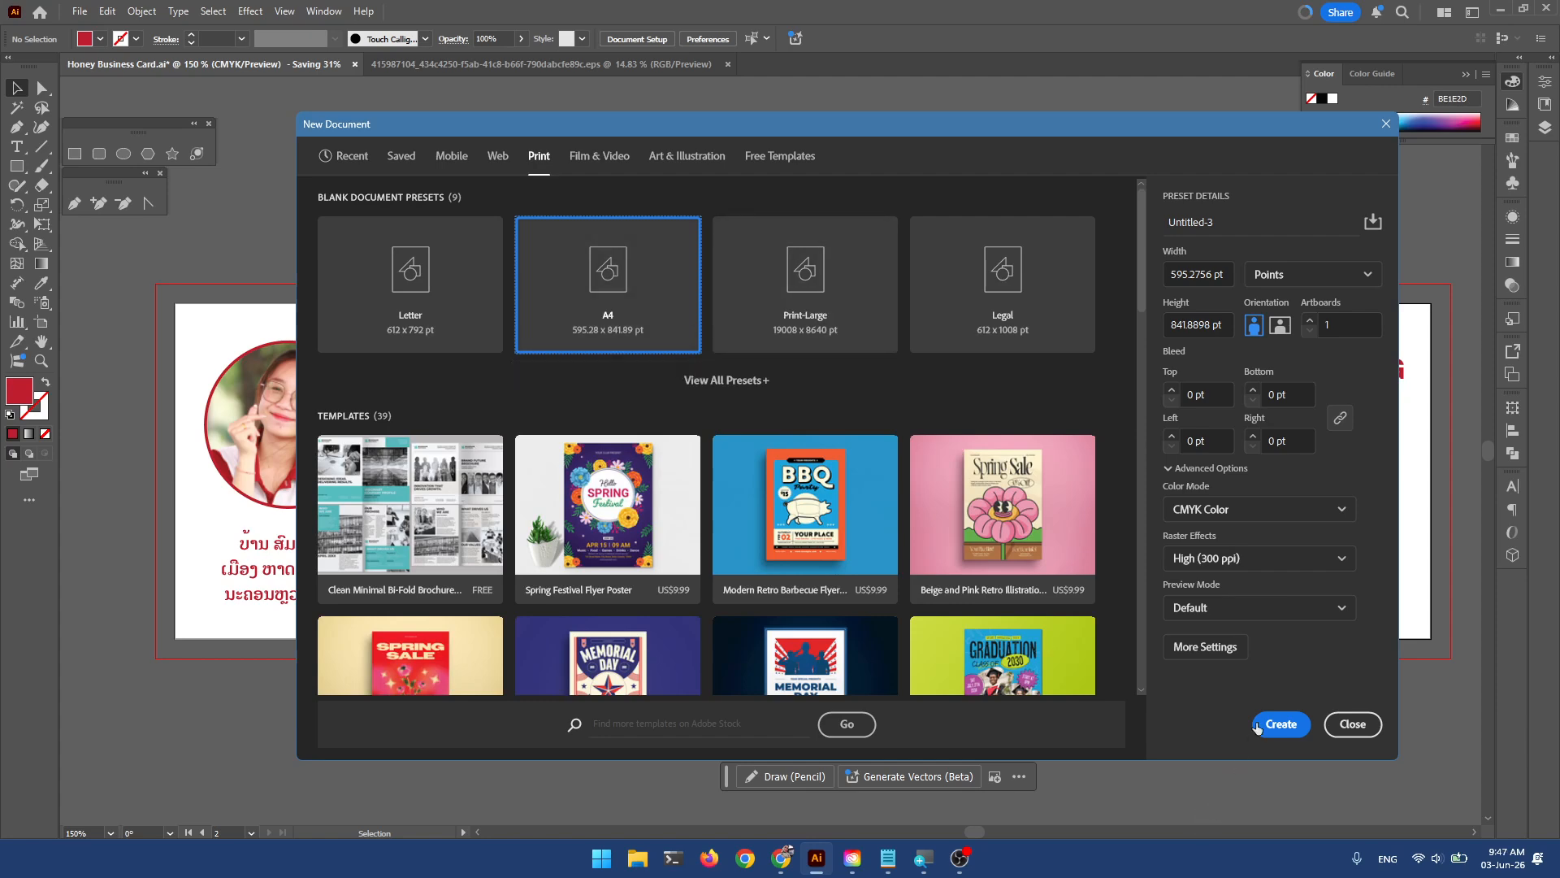
click(1288, 729)
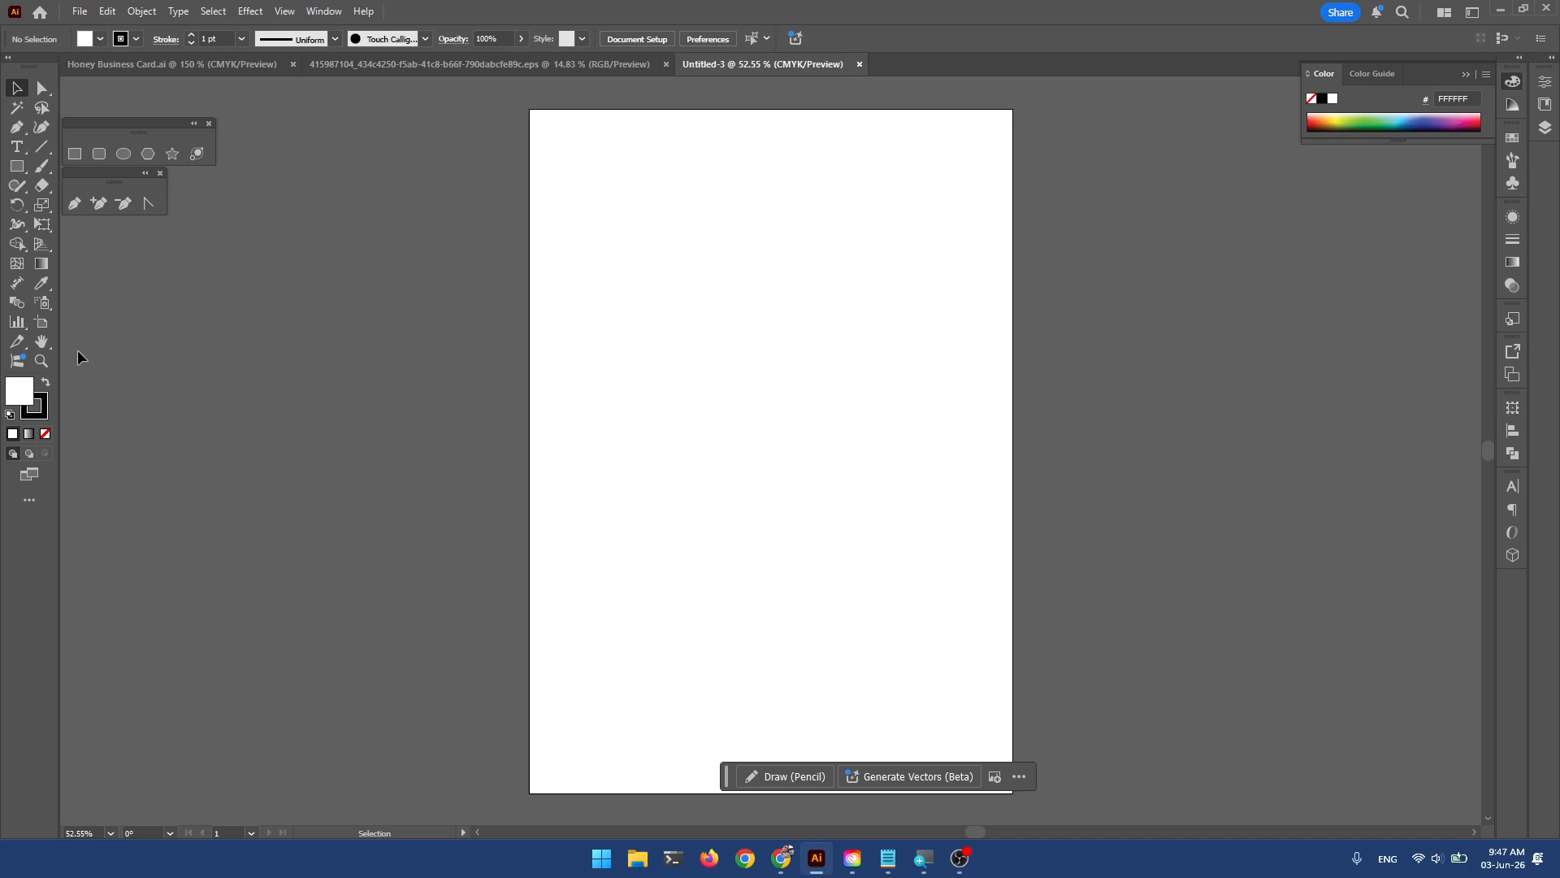
Enable the centre mark and cross hairs in the A4 artboard's options.
click(42, 321)
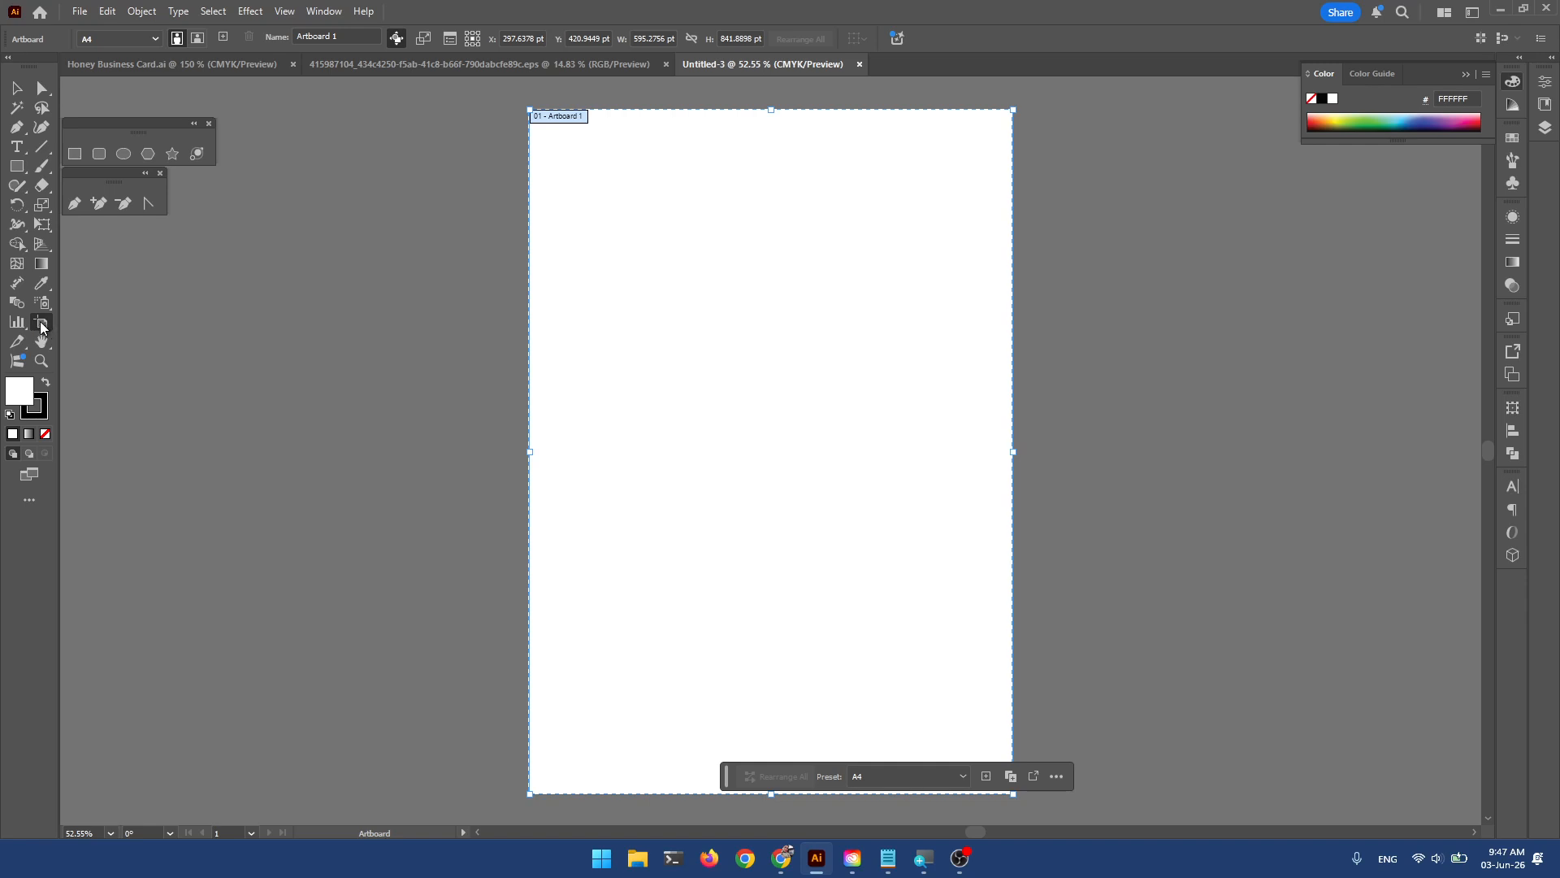
click(450, 39)
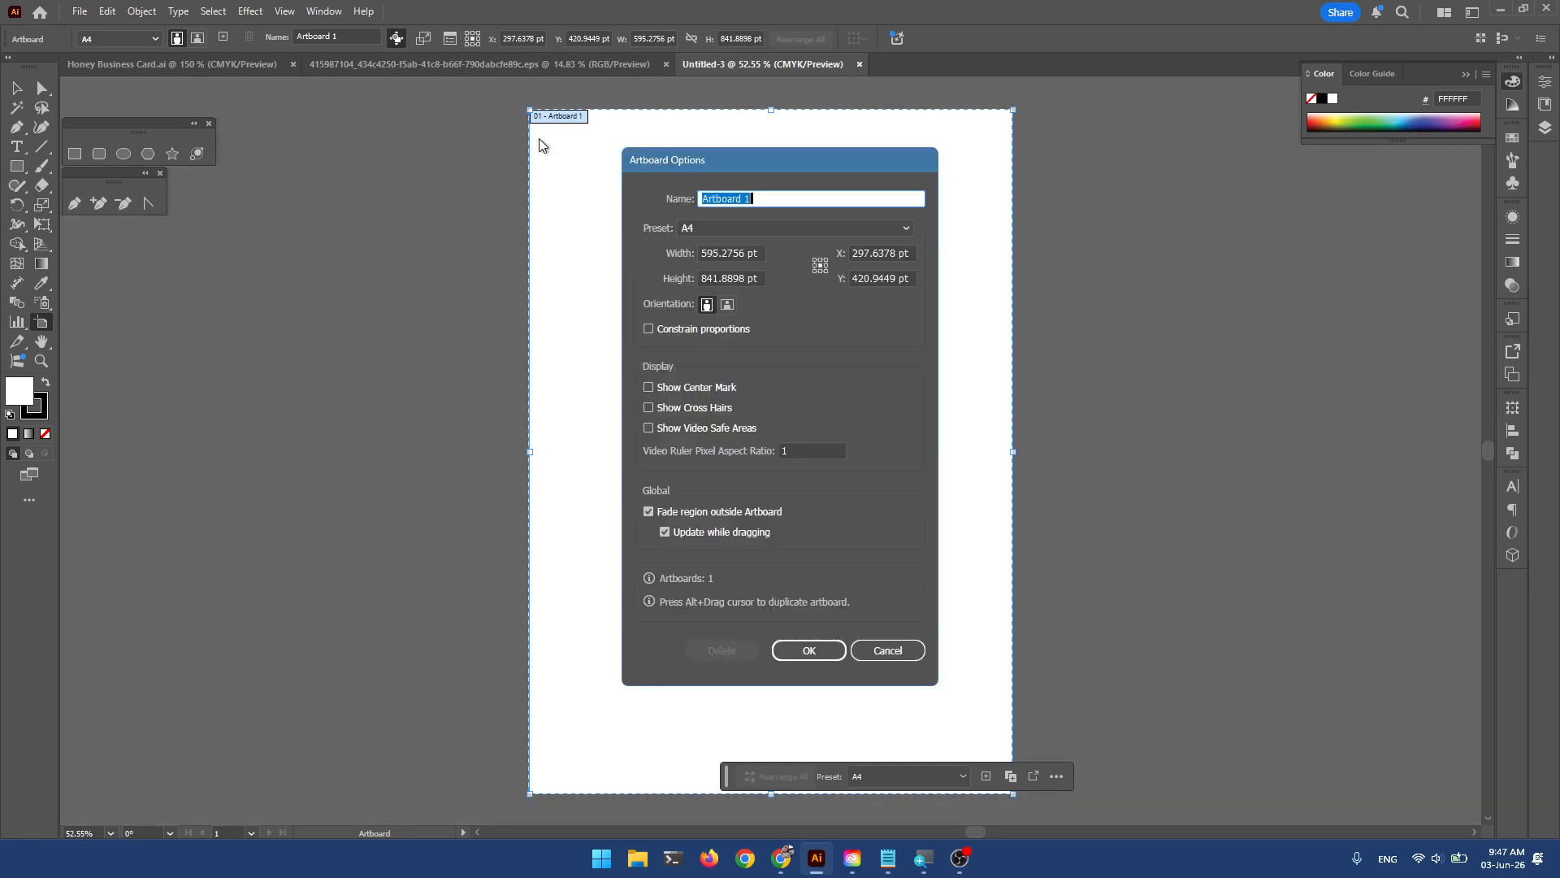
click(649, 387)
click(649, 407)
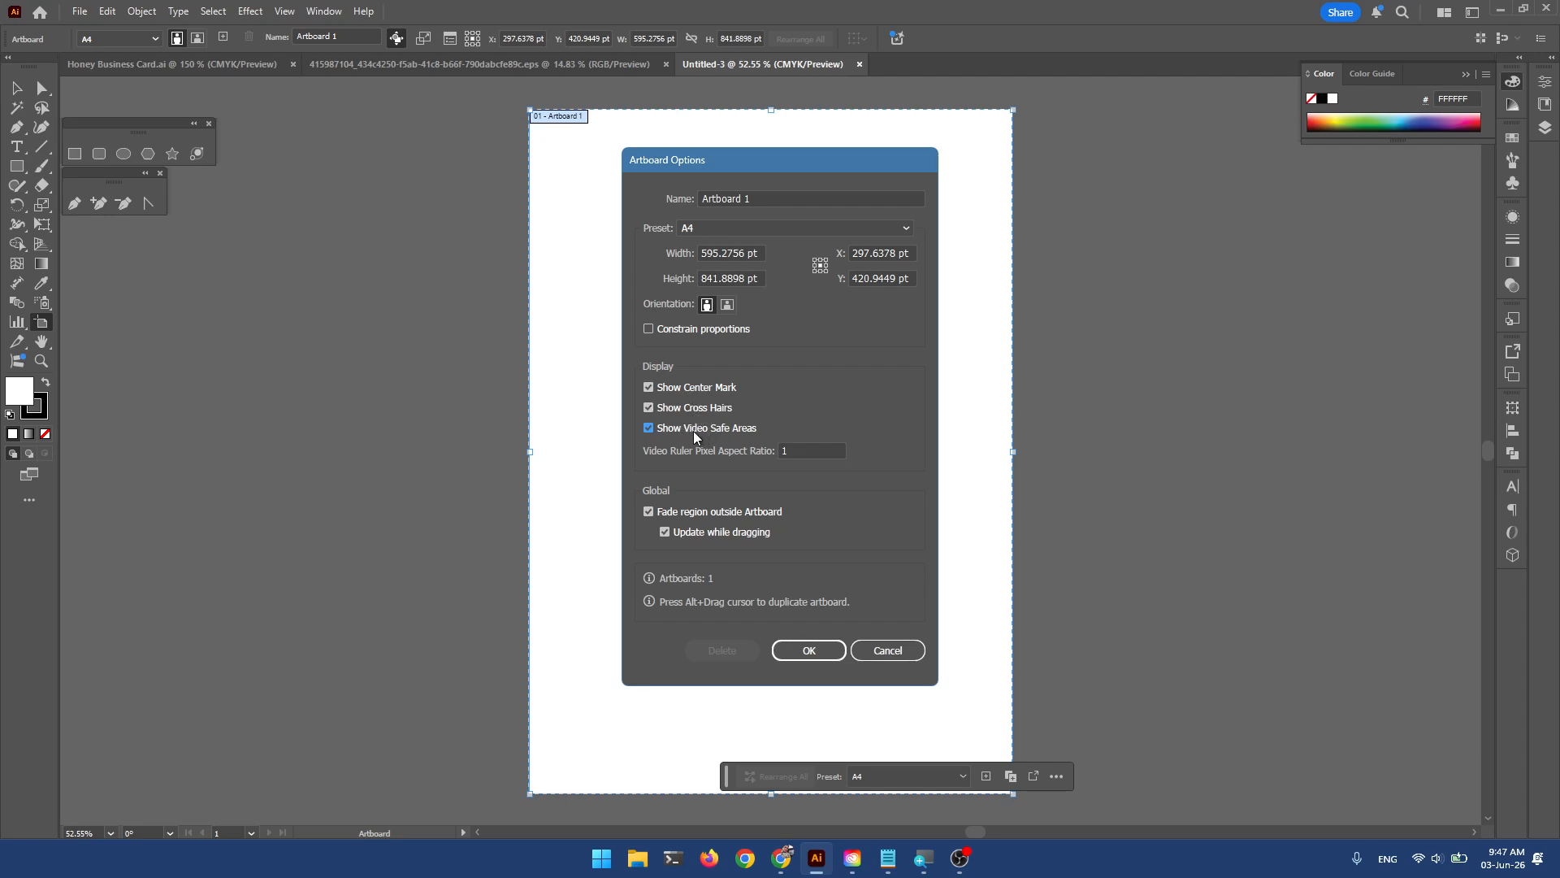
click(809, 650)
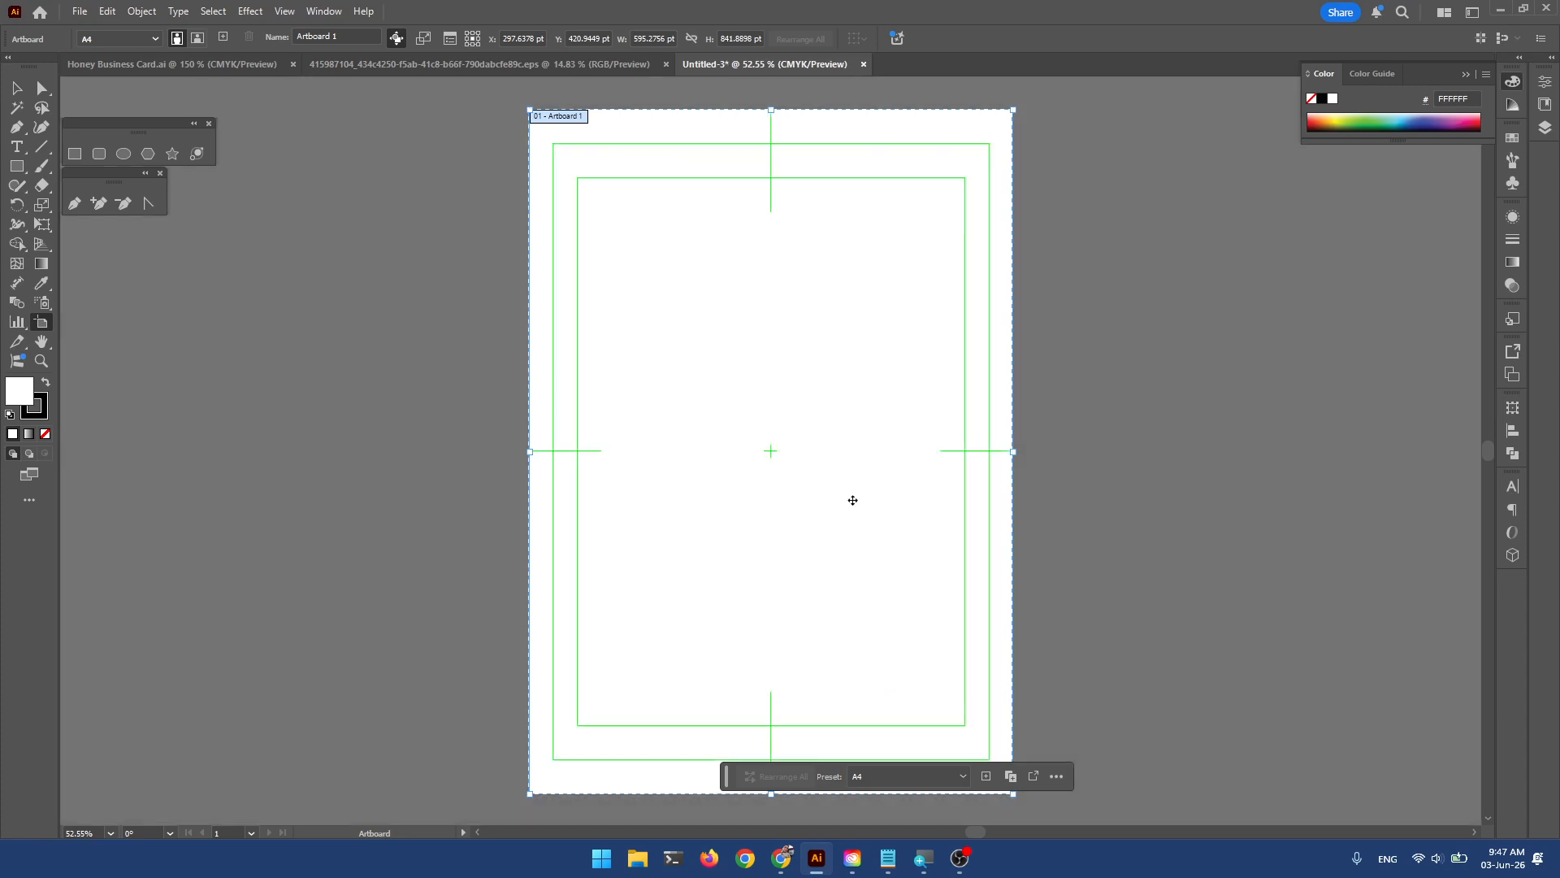
click(17, 89)
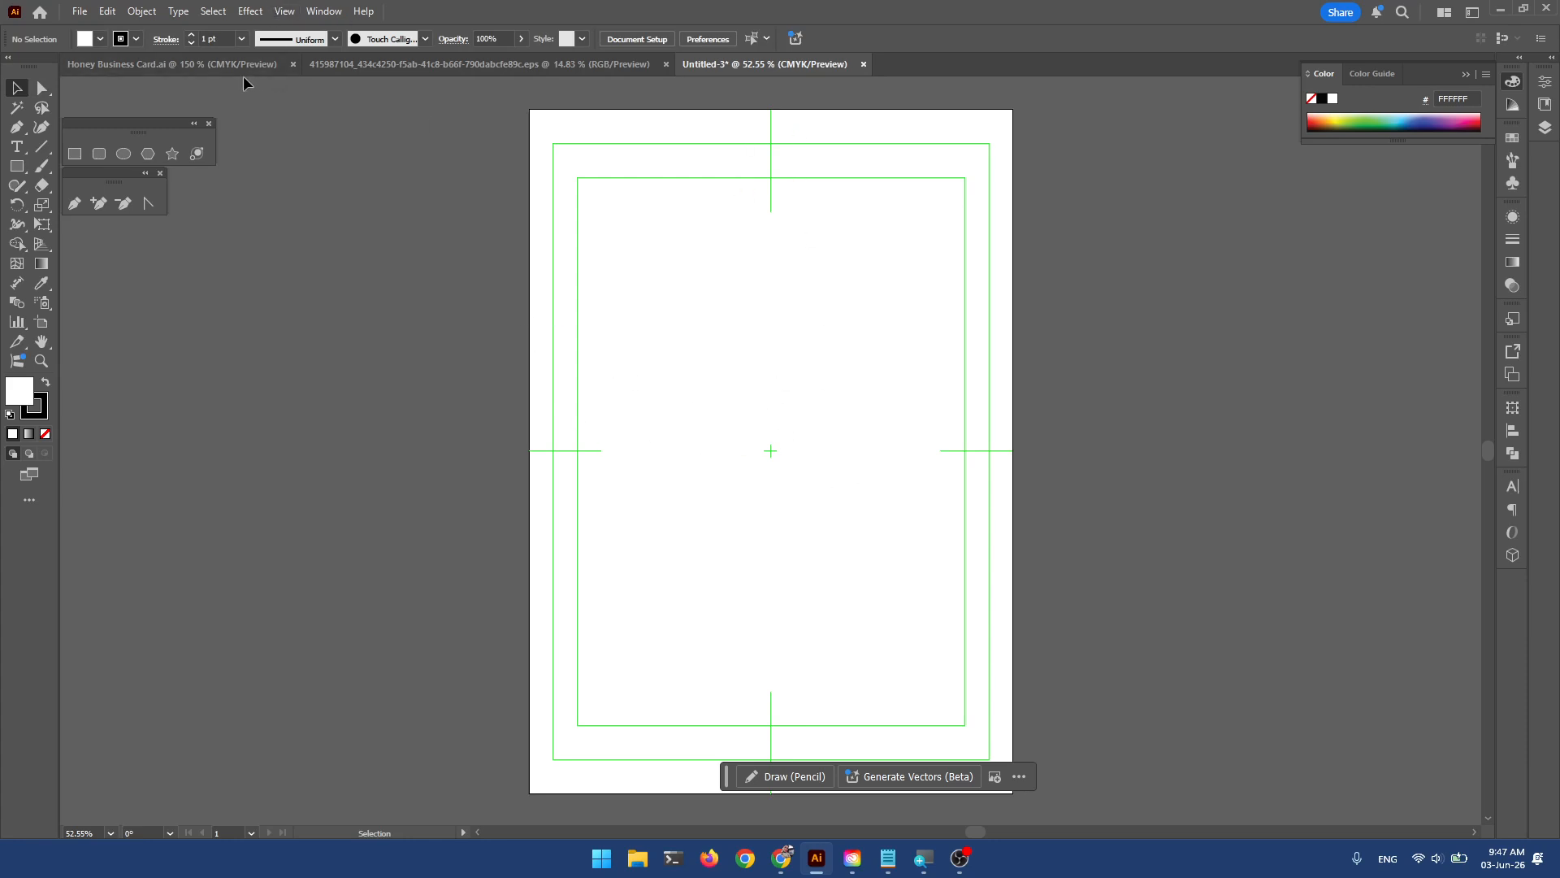
Paste the Lao card from Honey Business Card.ai into the artboard's top-left corner.
click(210, 60)
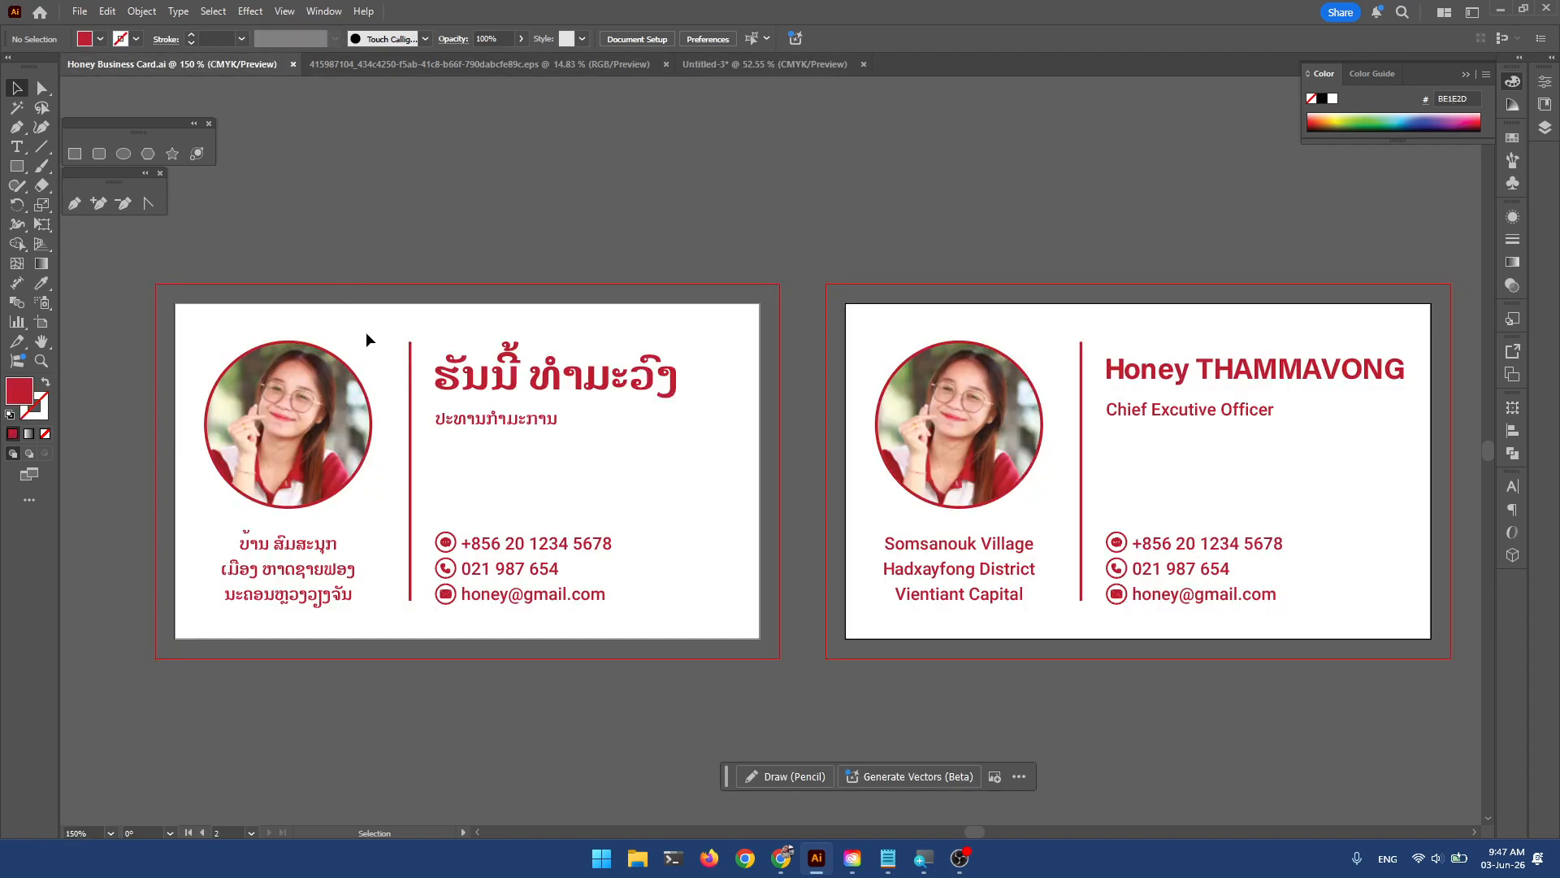
click(290, 416)
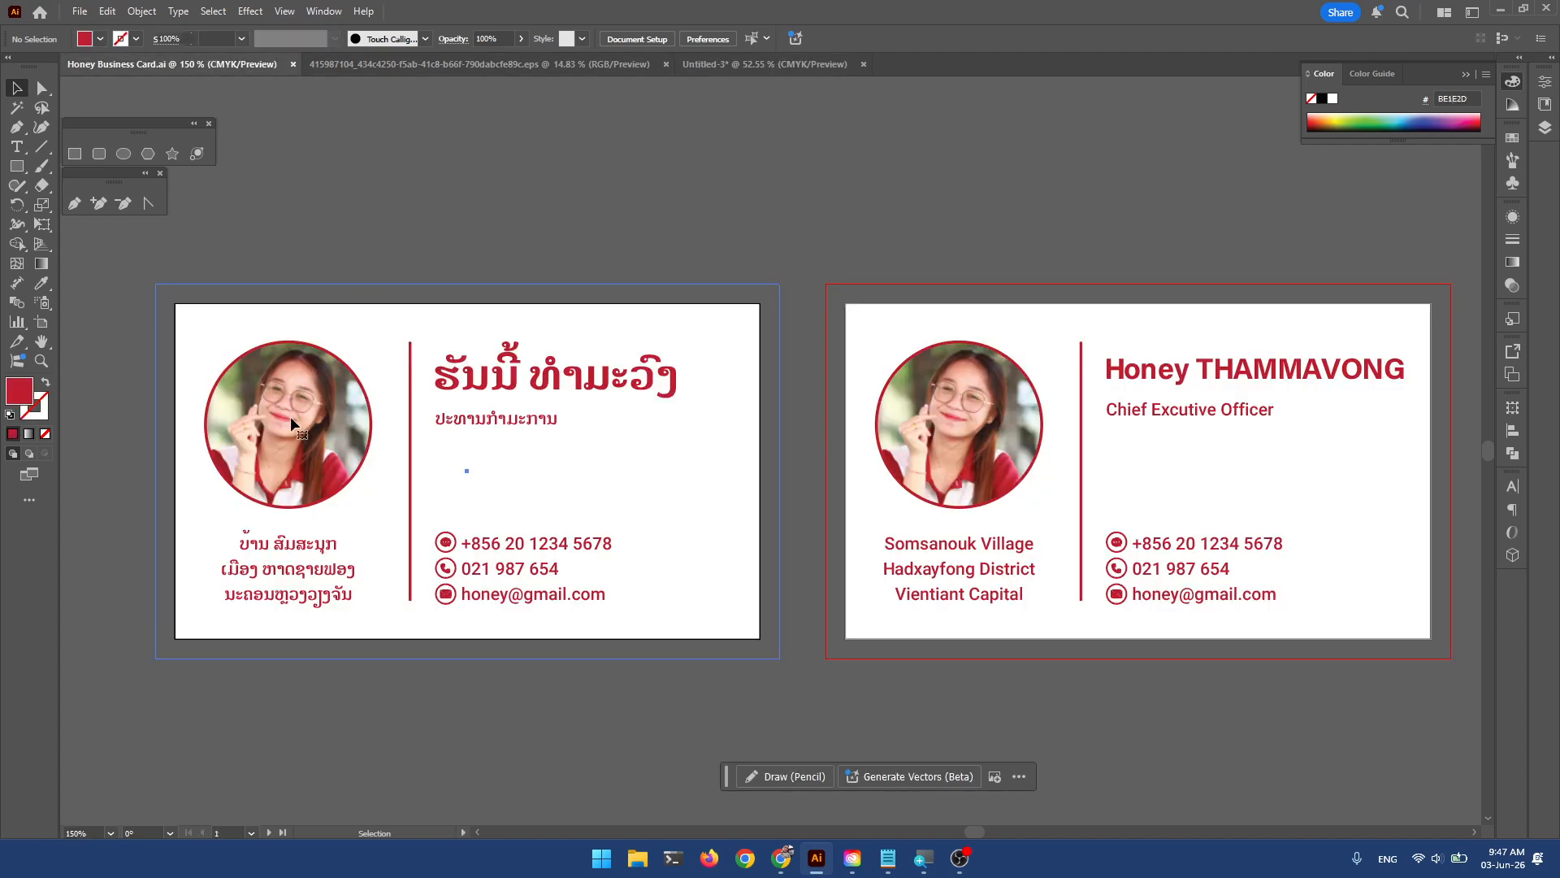
click(725, 64)
key(ctrl+v)
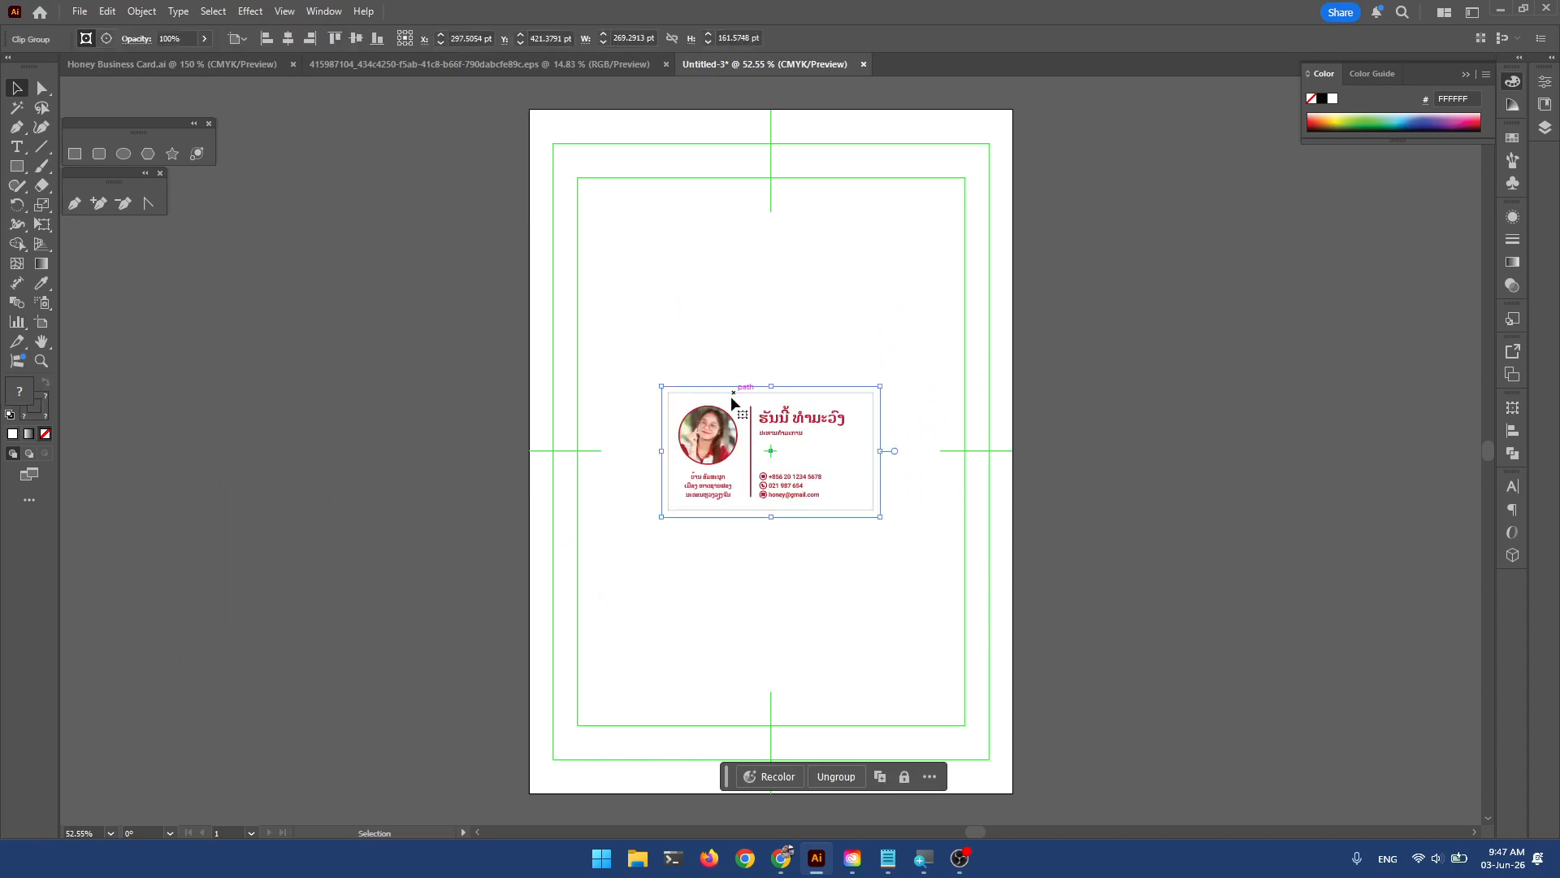
drag(732, 398, 630, 155)
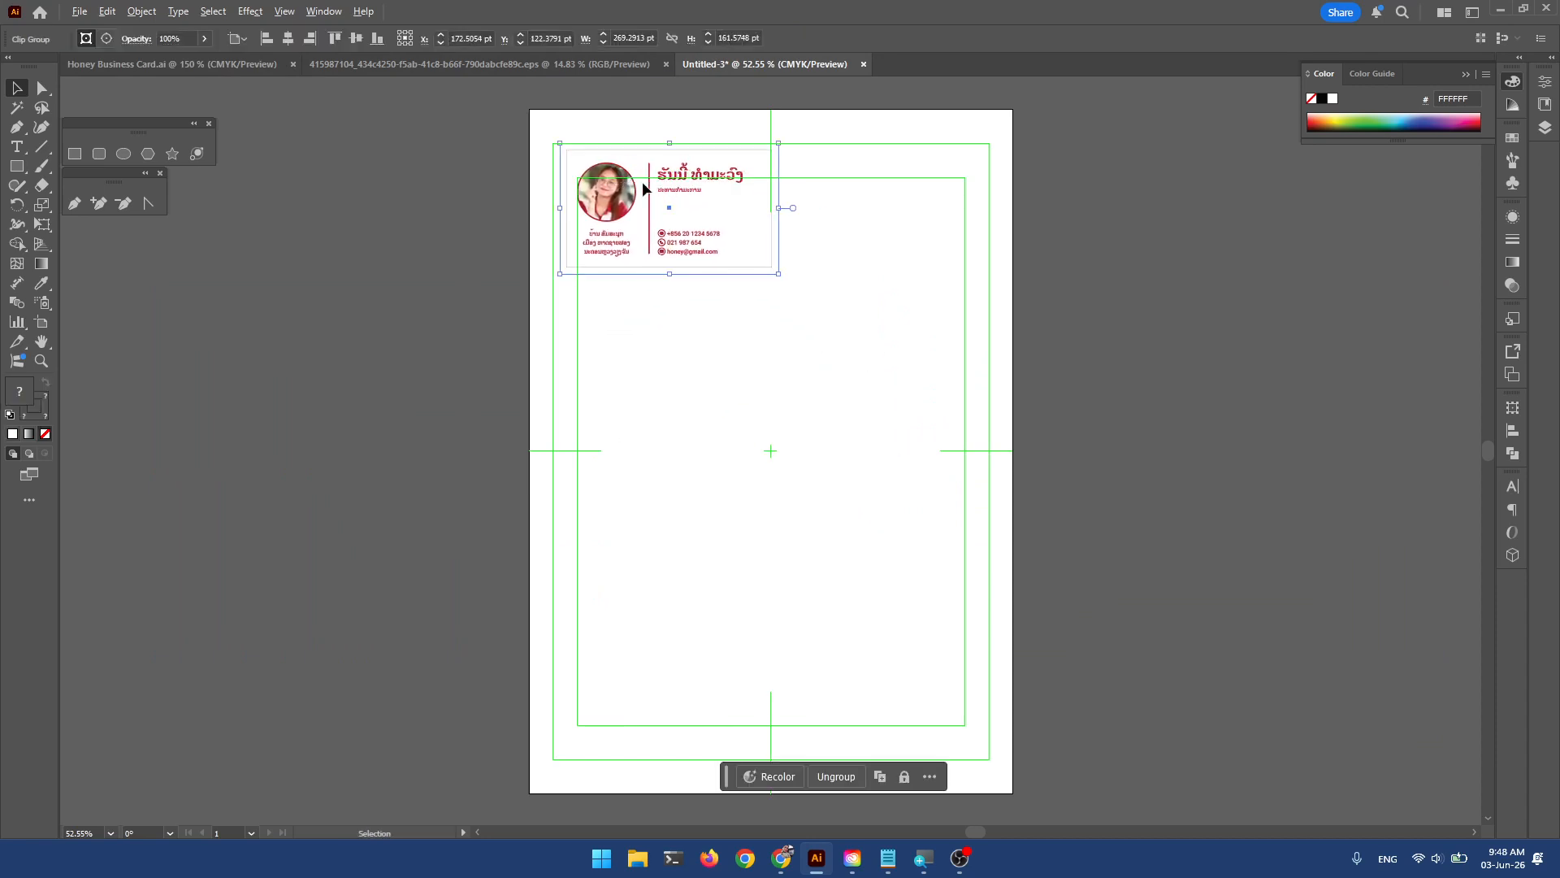
scroll(635, 183, up, 4)
drag(559, 93, 556, 358)
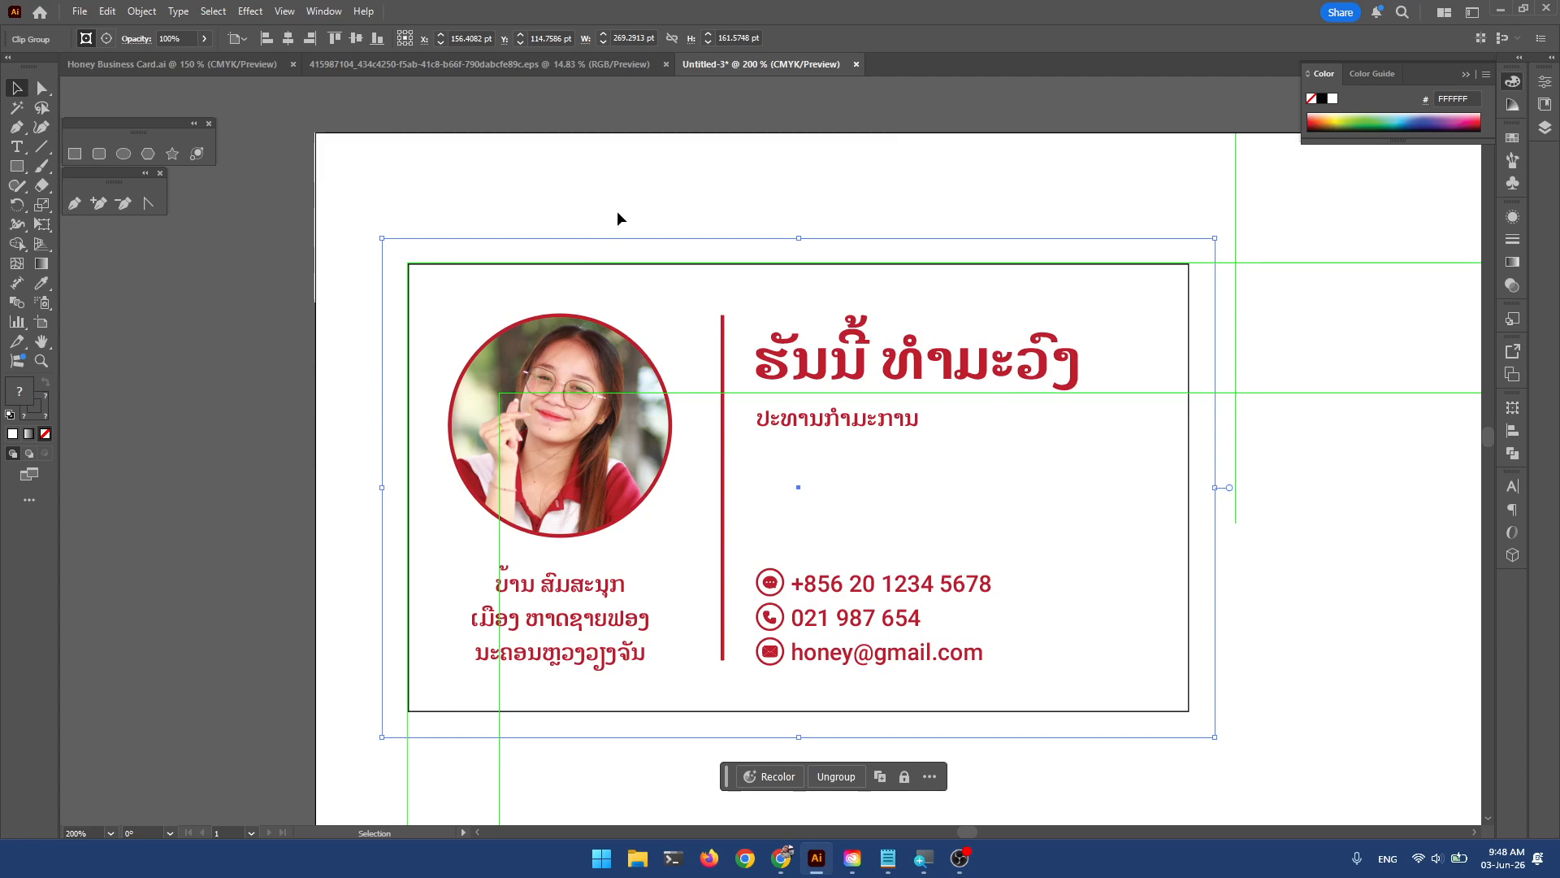
drag(943, 340, 911, 301)
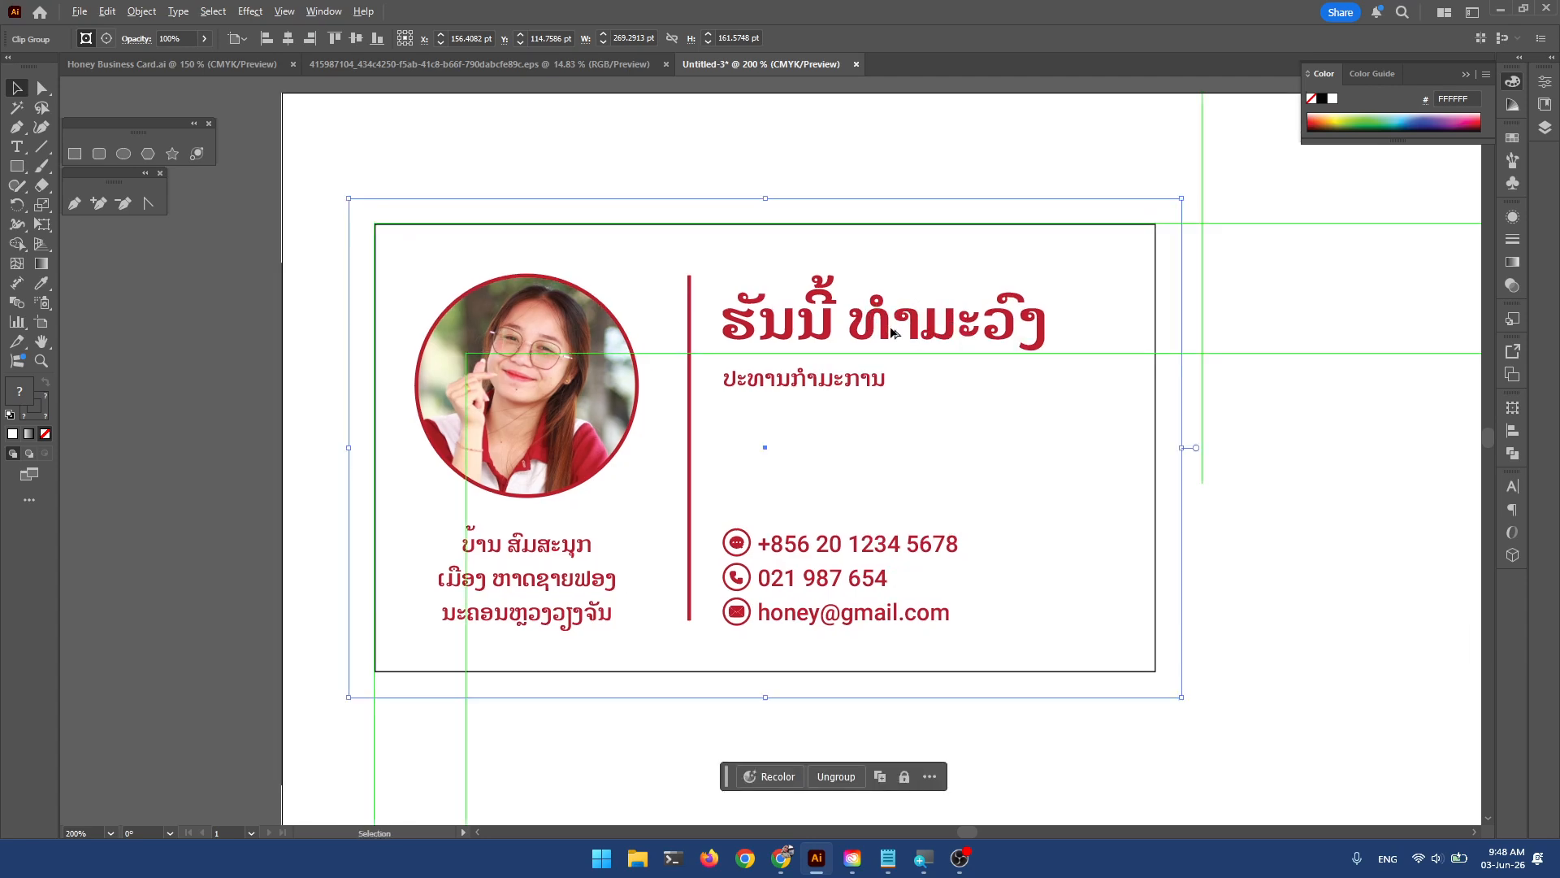
scroll(885, 322, down, 1)
drag(1094, 405, 907, 283)
scroll(934, 275, down, 1)
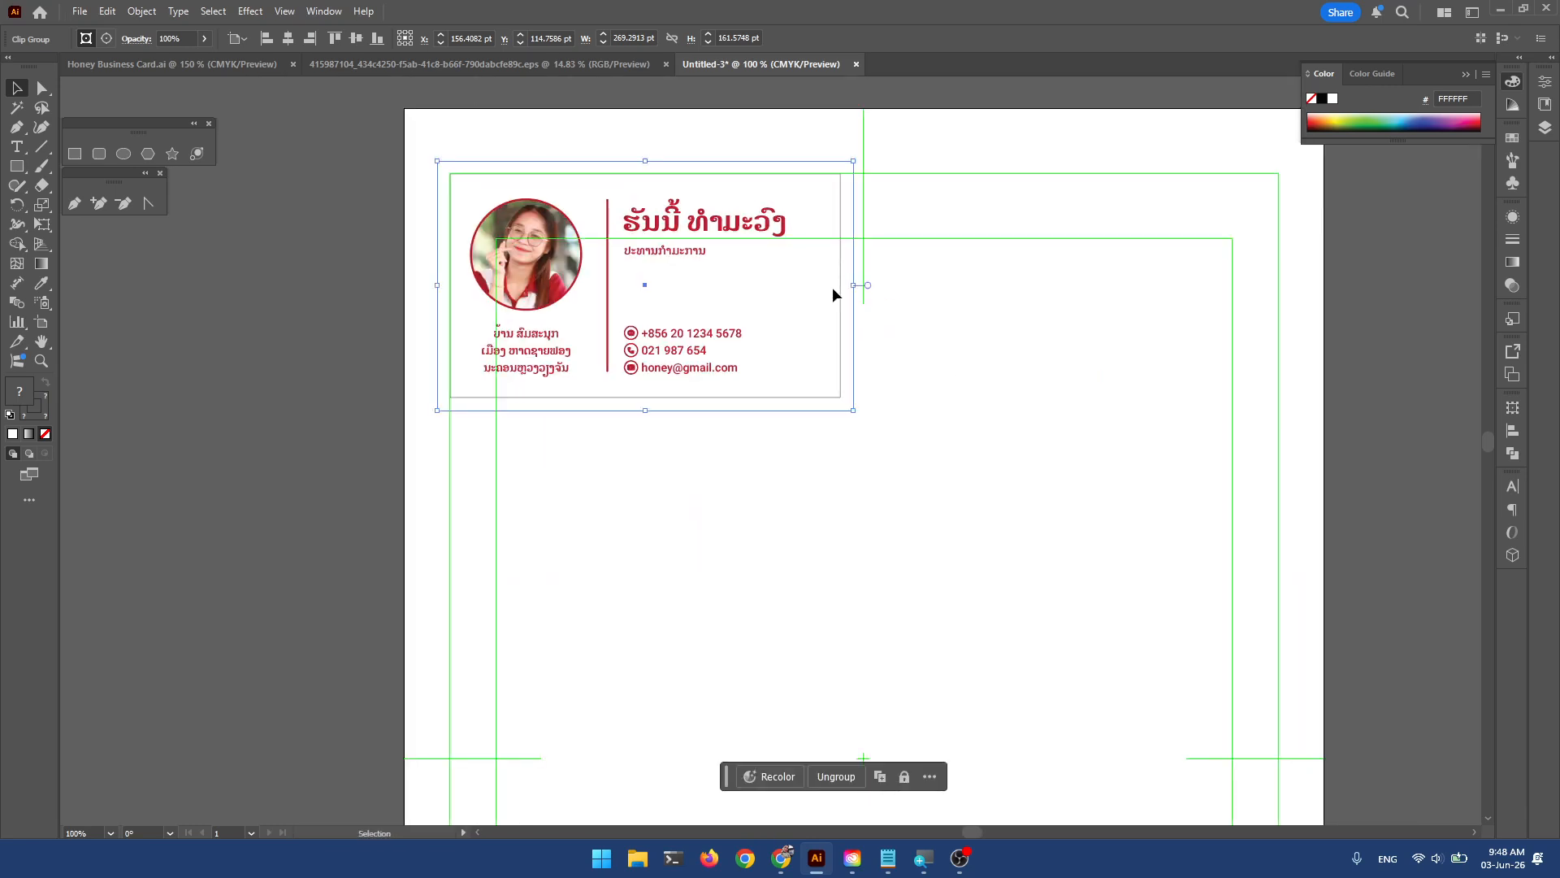
Duplicate the card to its right, forming a top row of two.
drag(569, 260, 974, 328)
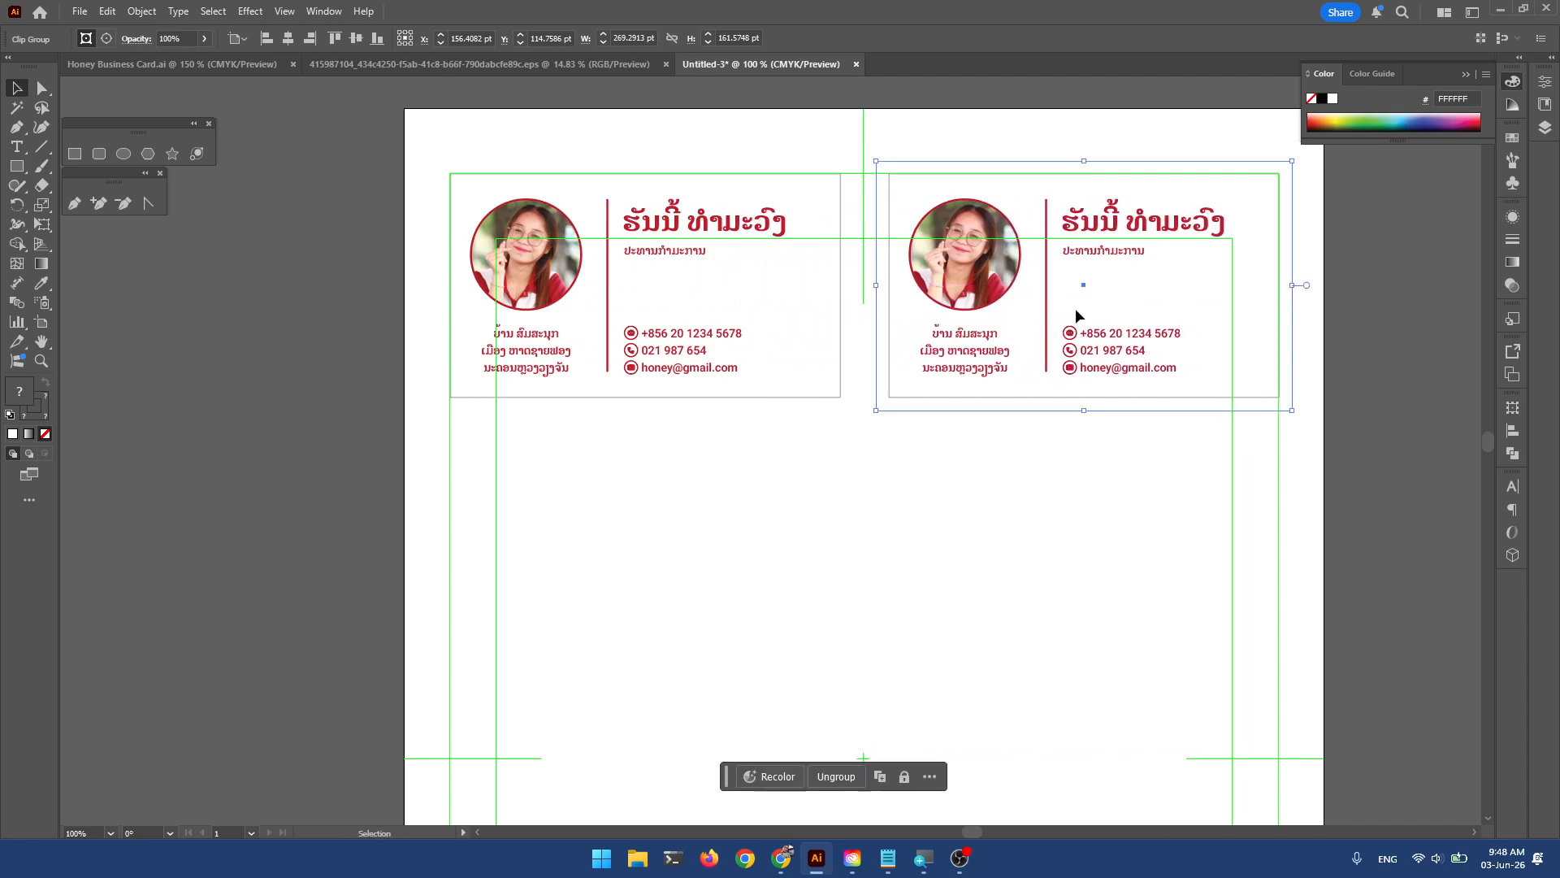
scroll(1209, 245, up, 1)
drag(1111, 239, 1047, 270)
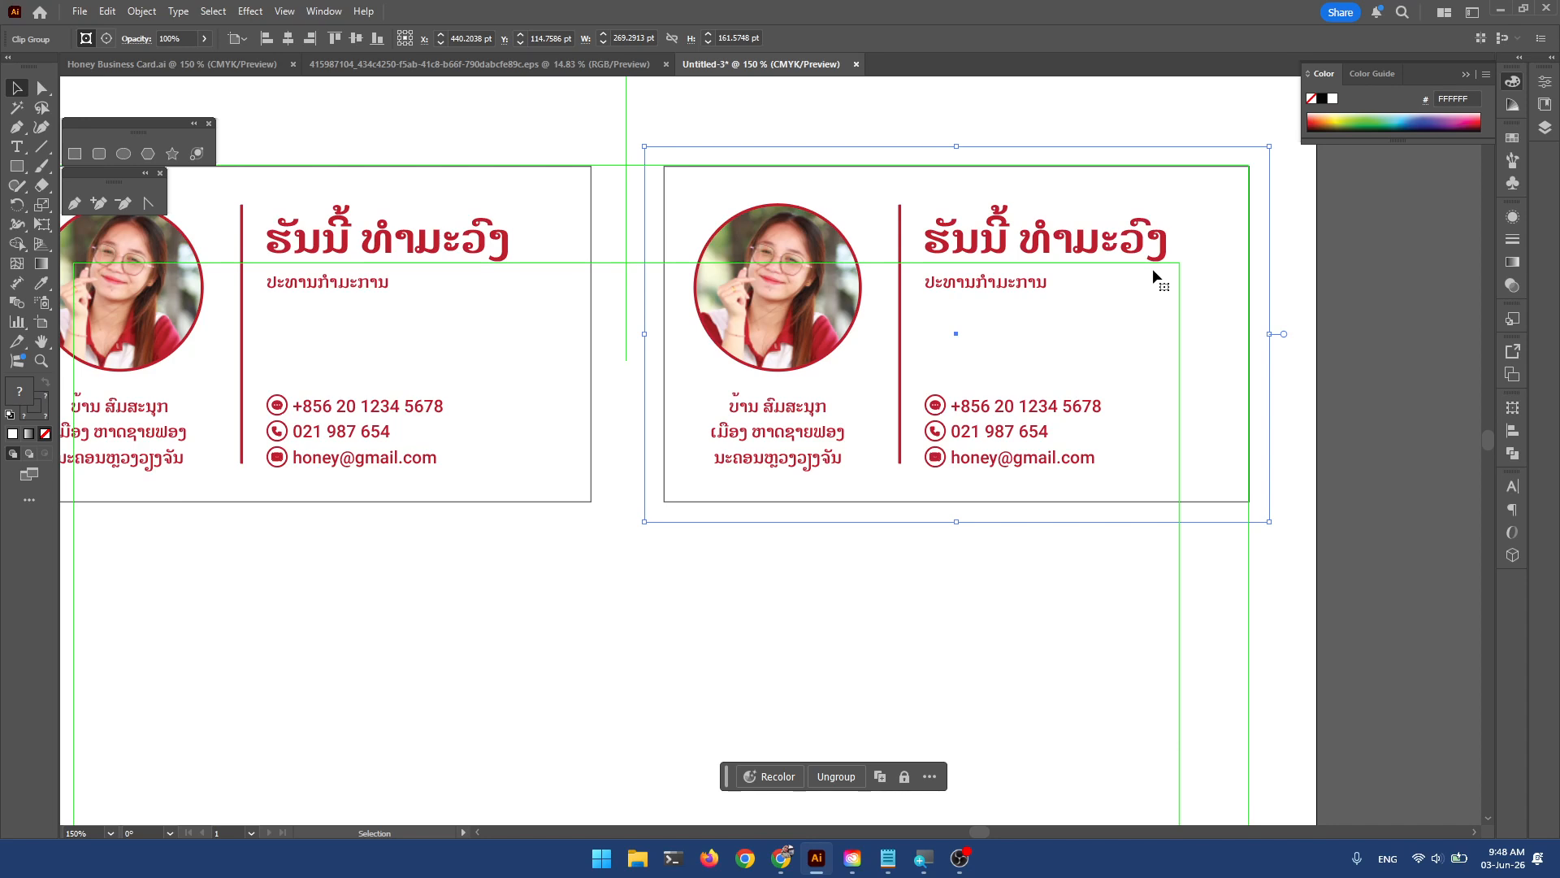
scroll(885, 266, down, 1)
click(709, 573)
Select both cards of the top row.
drag(708, 574, 811, 550)
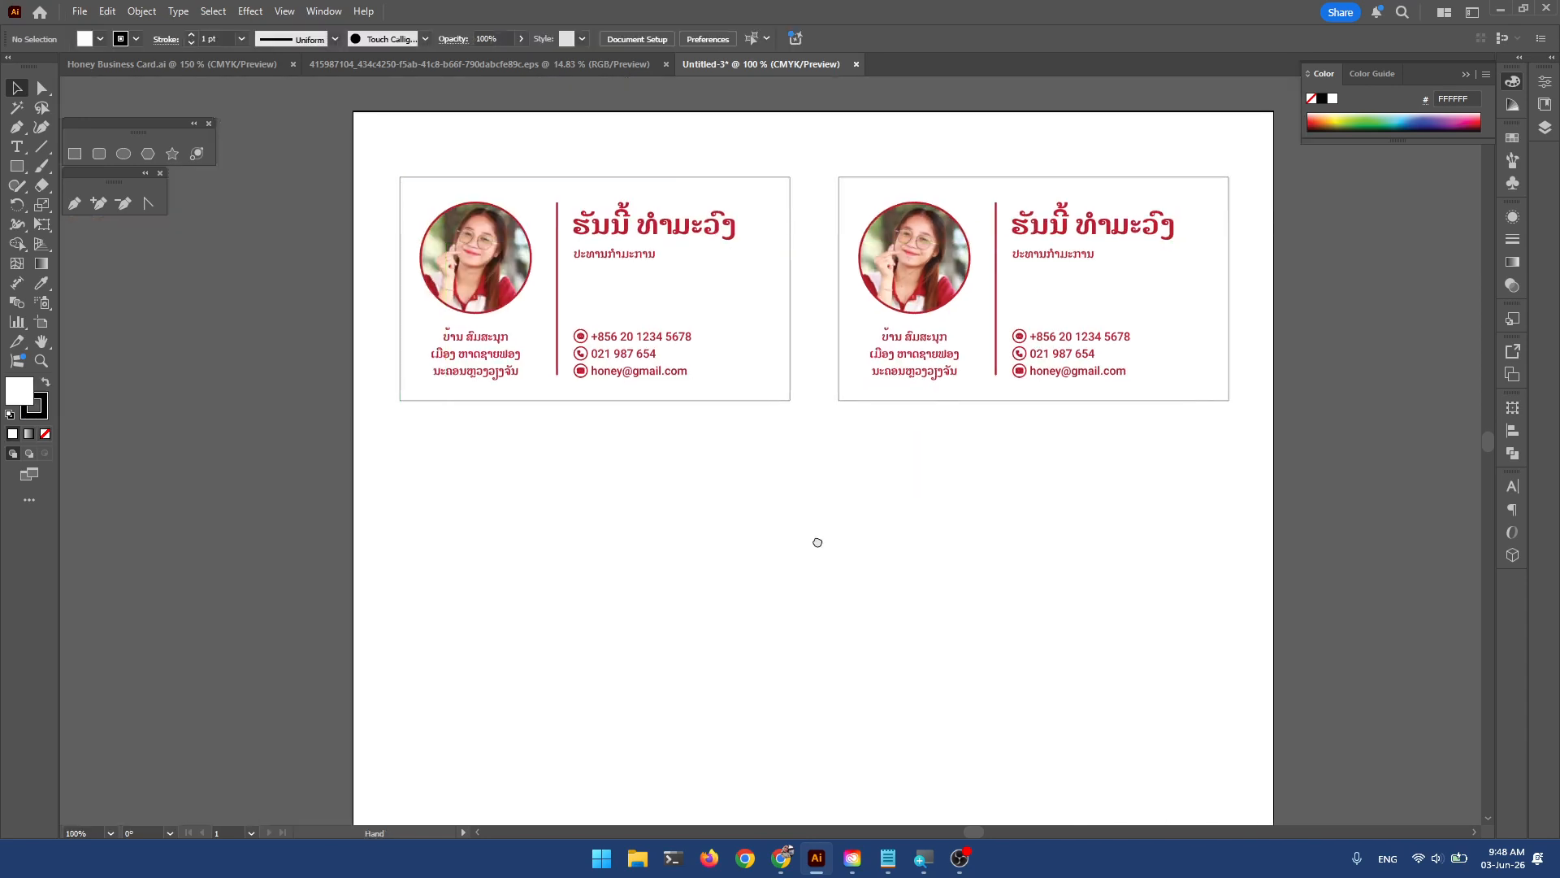
click(524, 272)
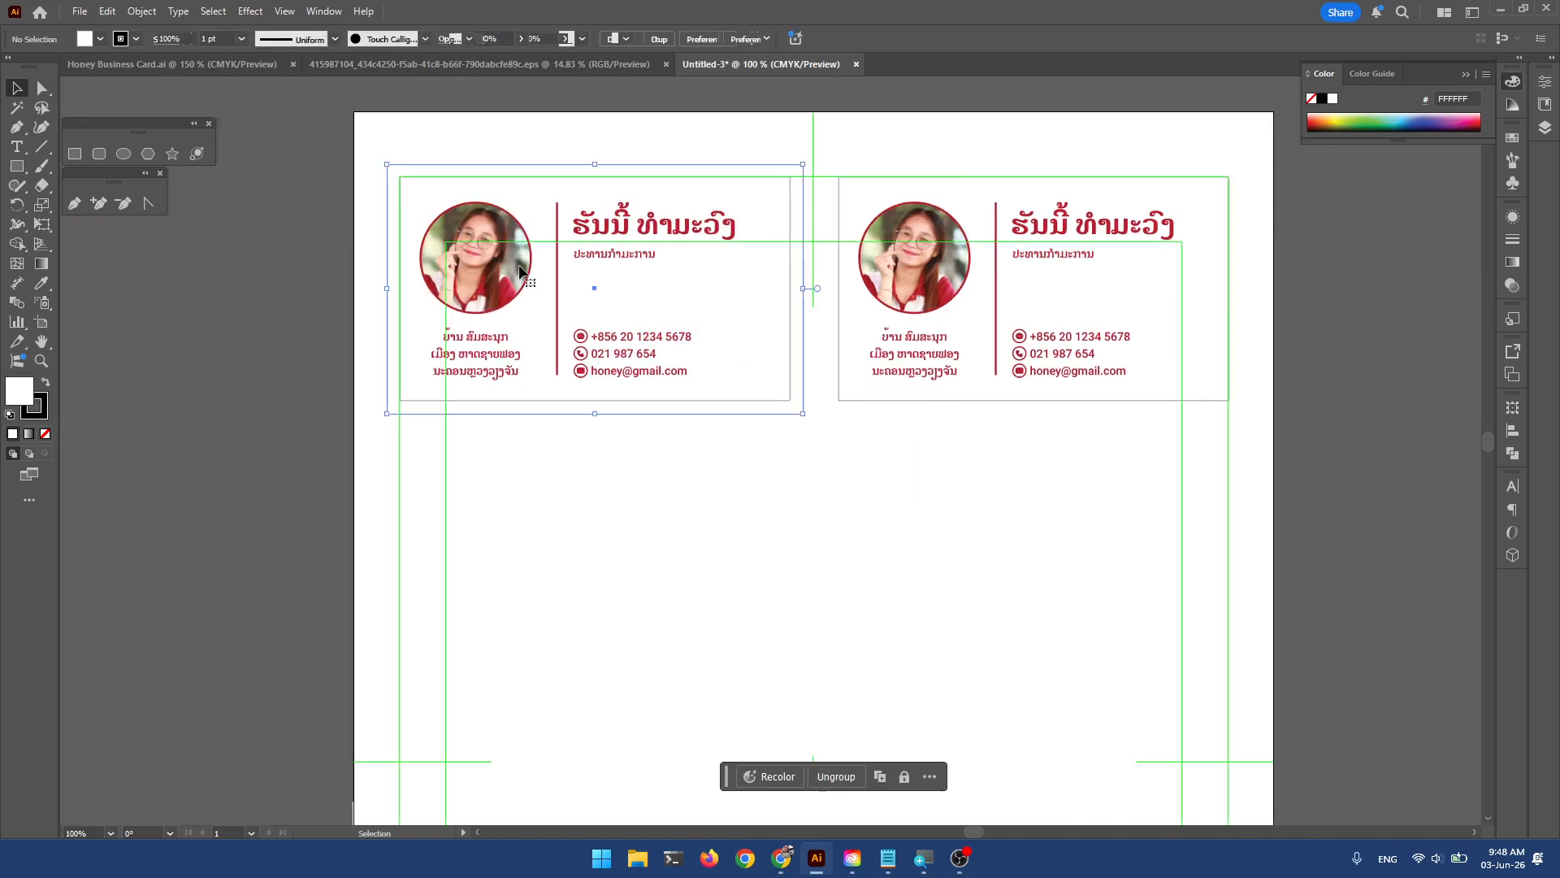
click(935, 251)
key(space)
drag(870, 450, 811, 393)
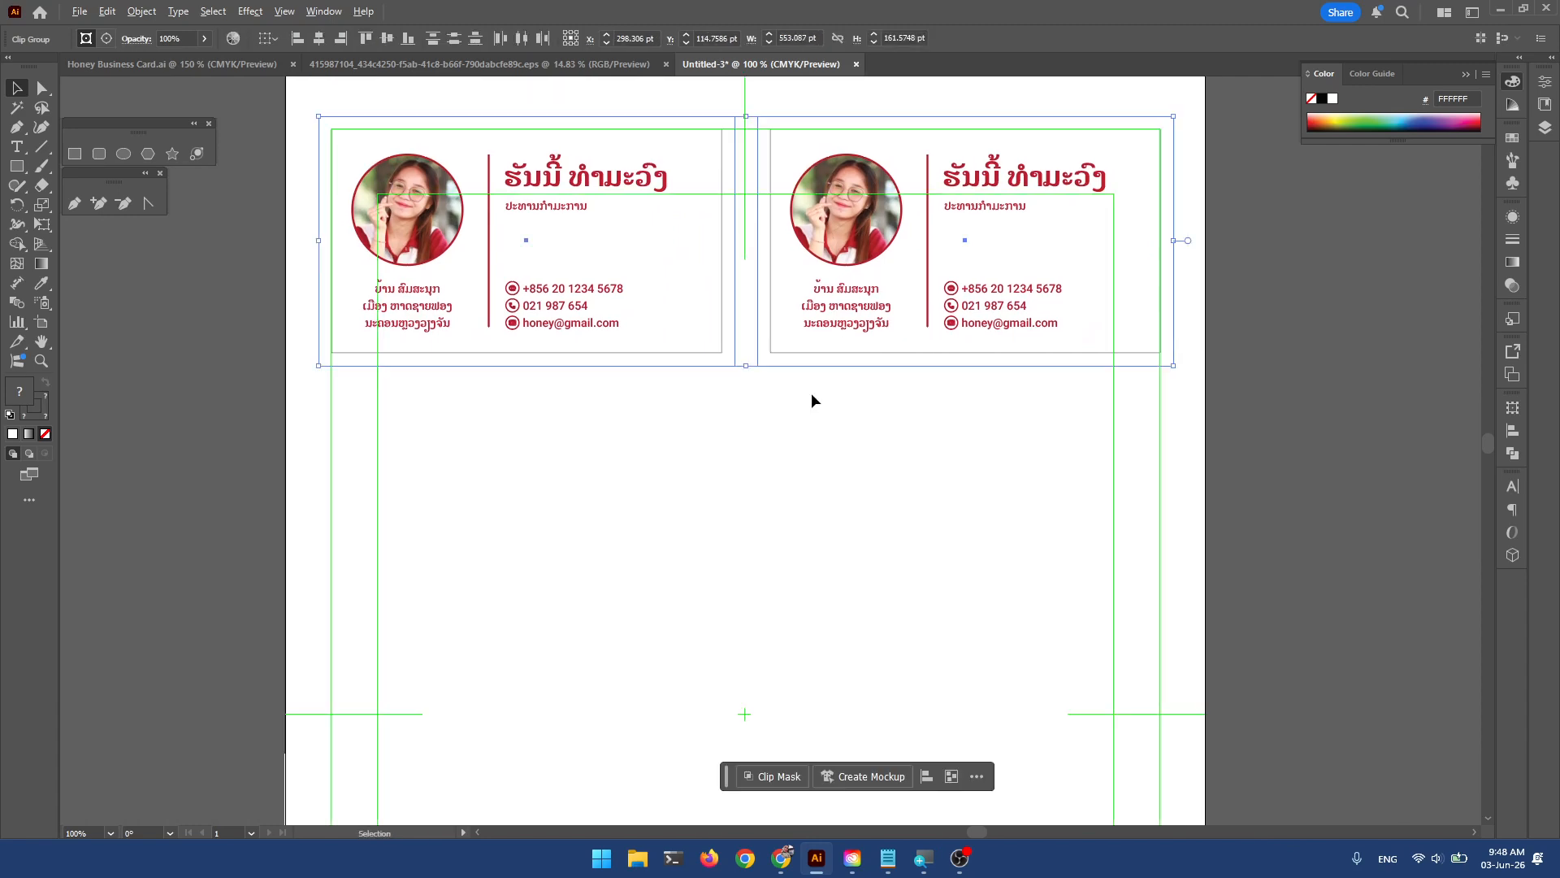
scroll(811, 393, down, 2)
drag(878, 501, 835, 428)
scroll(811, 364, up, 2)
drag(809, 365, 984, 584)
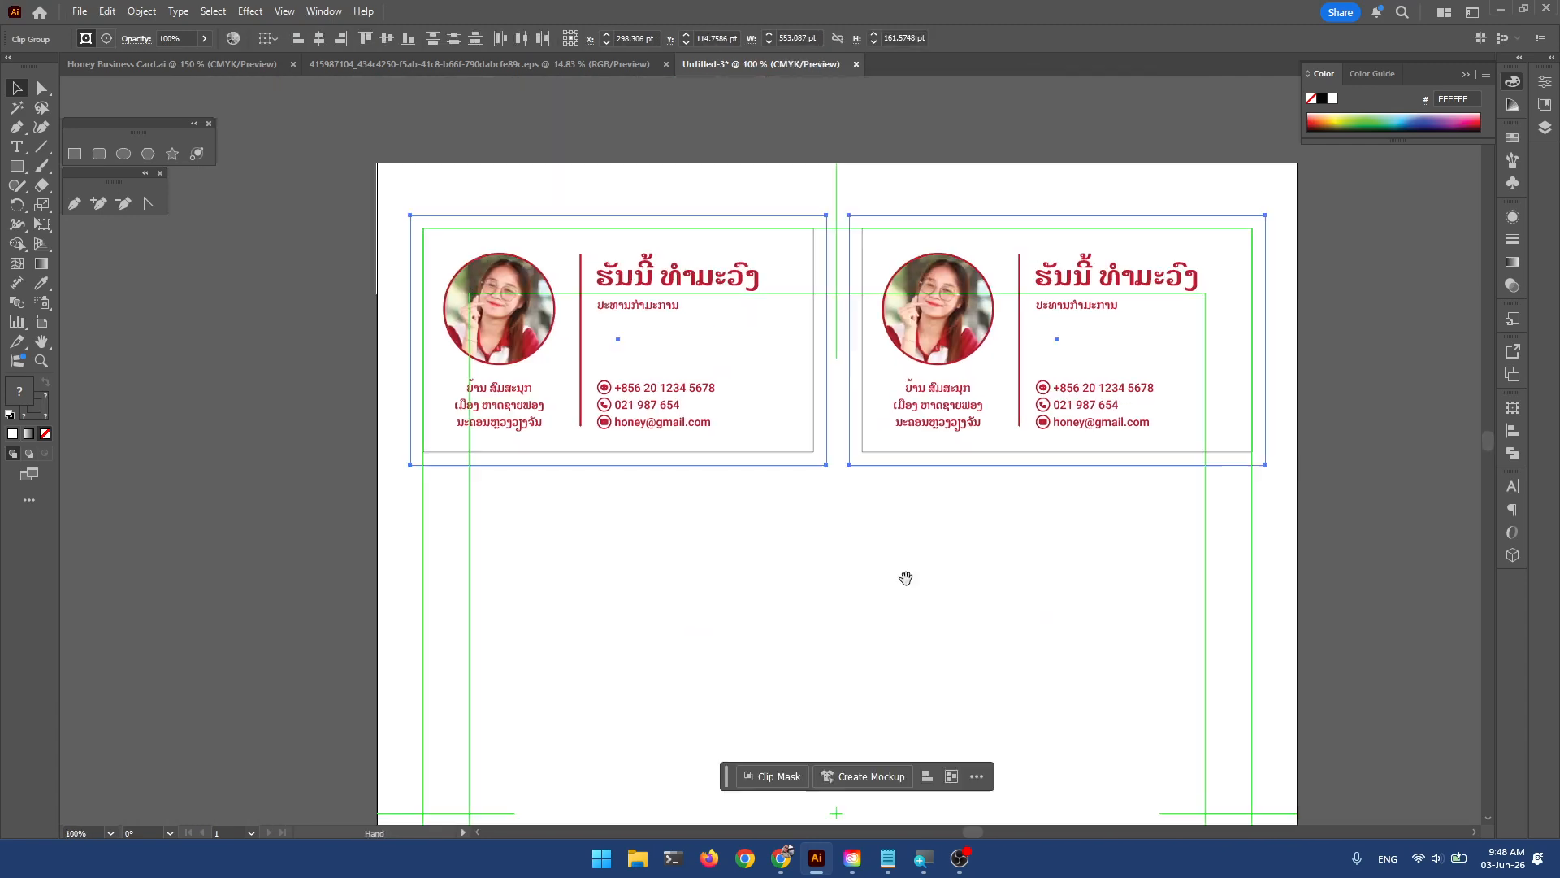
shift+click(520, 297)
click(569, 333)
click(537, 282)
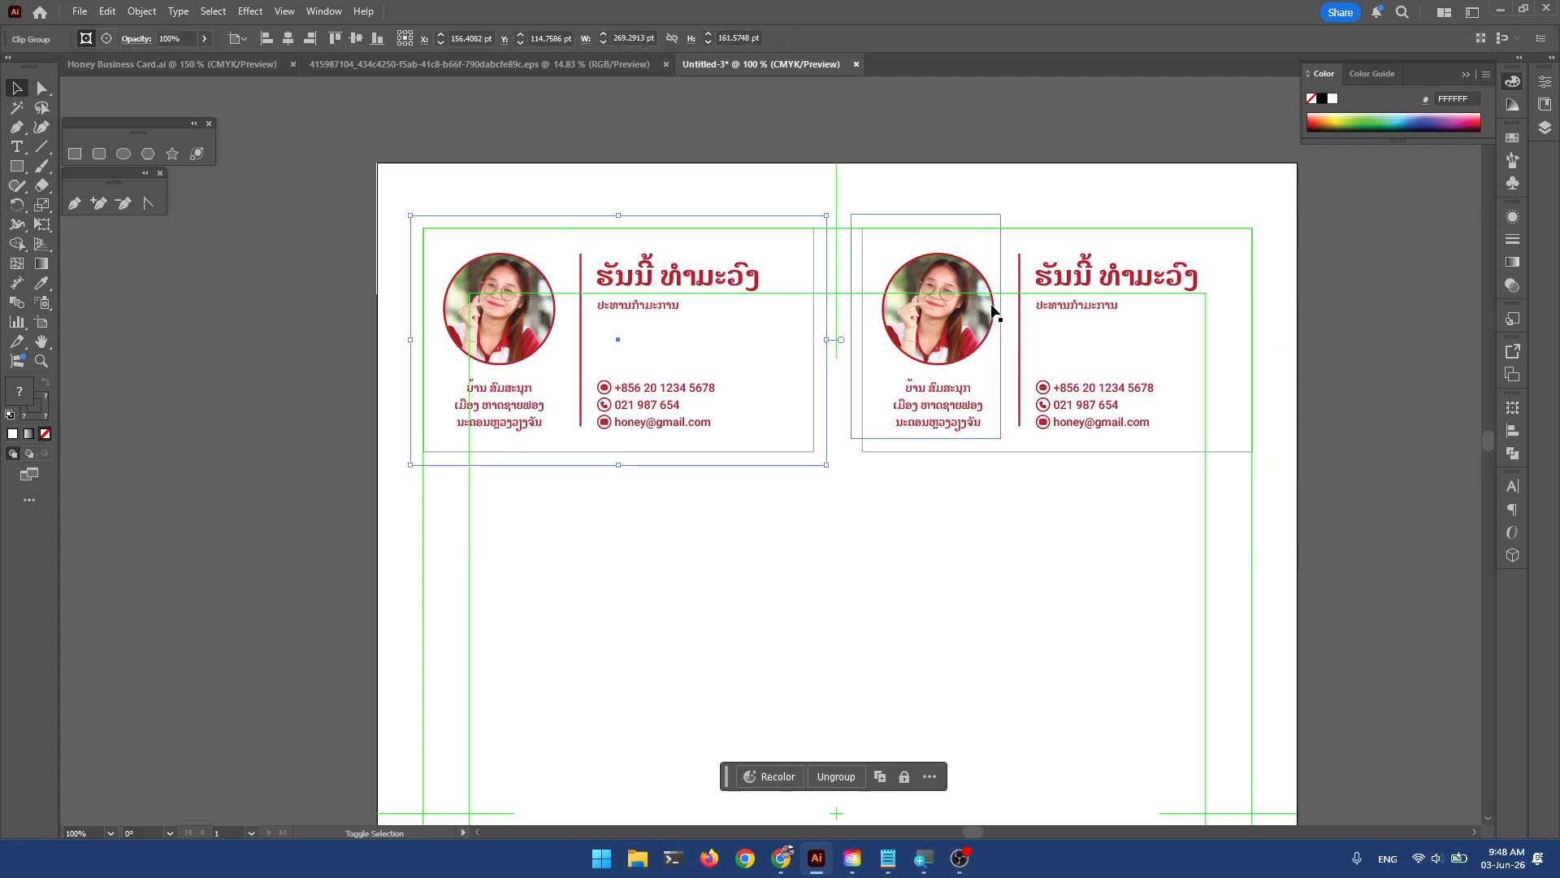
shift+click(922, 296)
Copy the two-card row straight down repeatedly to build five rows.
drag(958, 303, 964, 555)
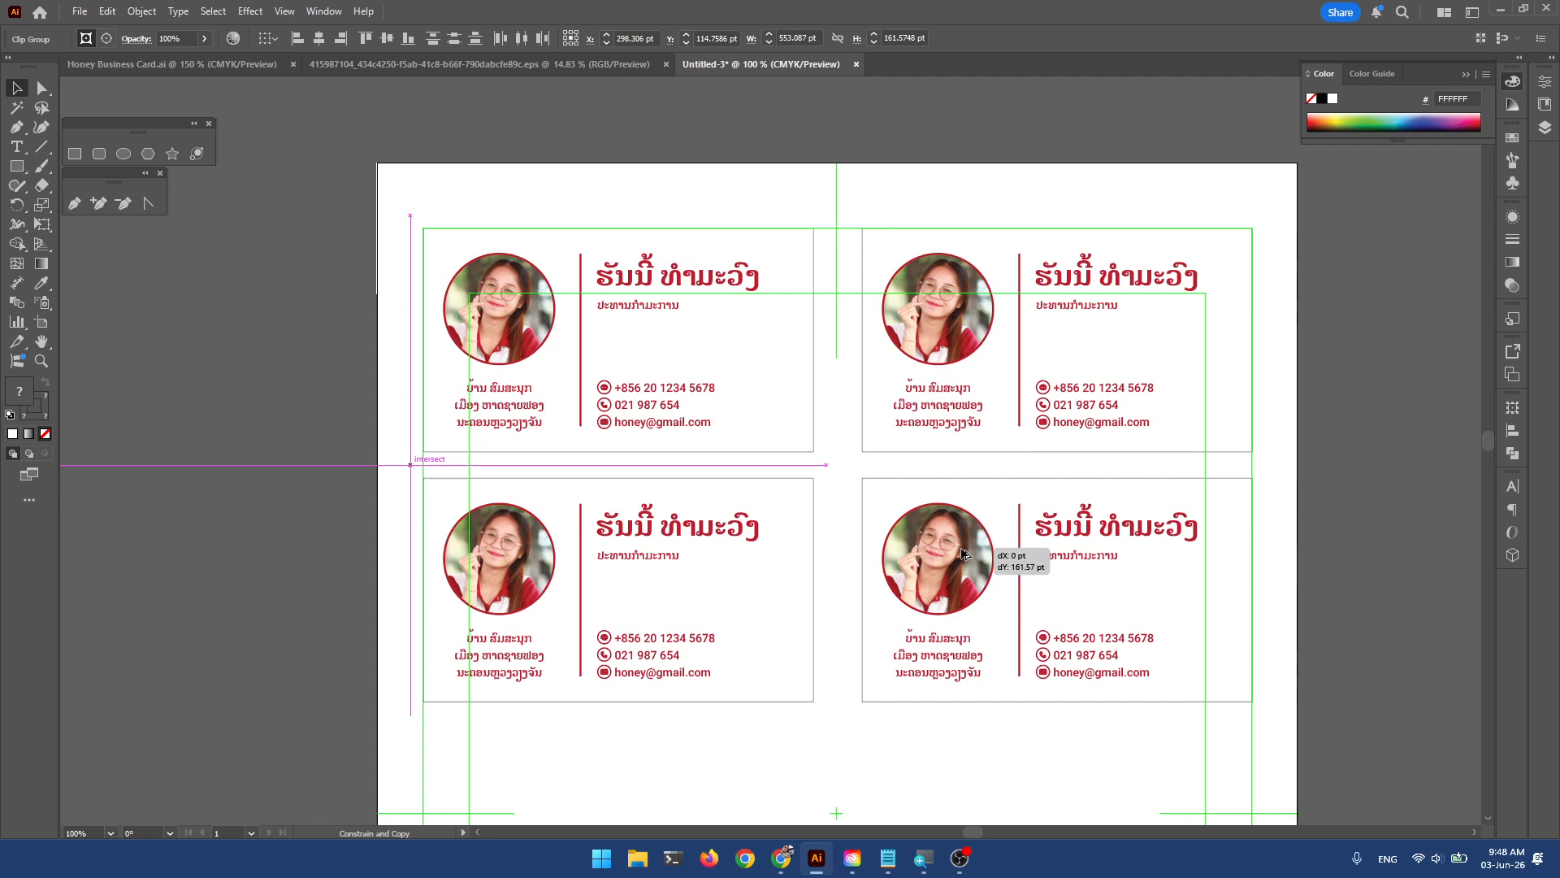
drag(964, 554, 966, 554)
drag(964, 553, 963, 554)
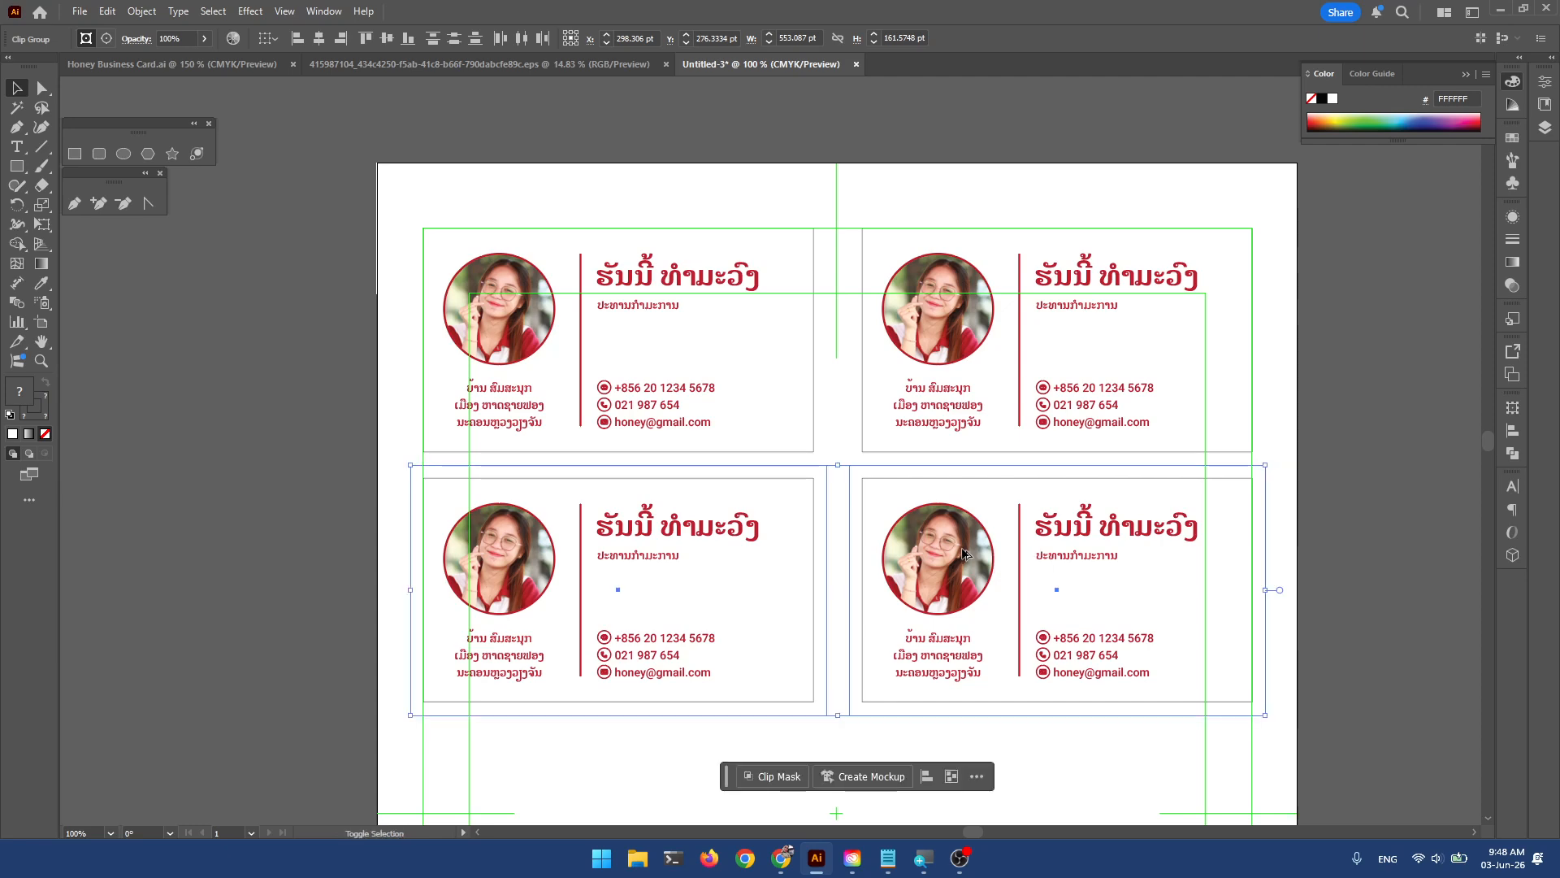
scroll(793, 456, down, 6)
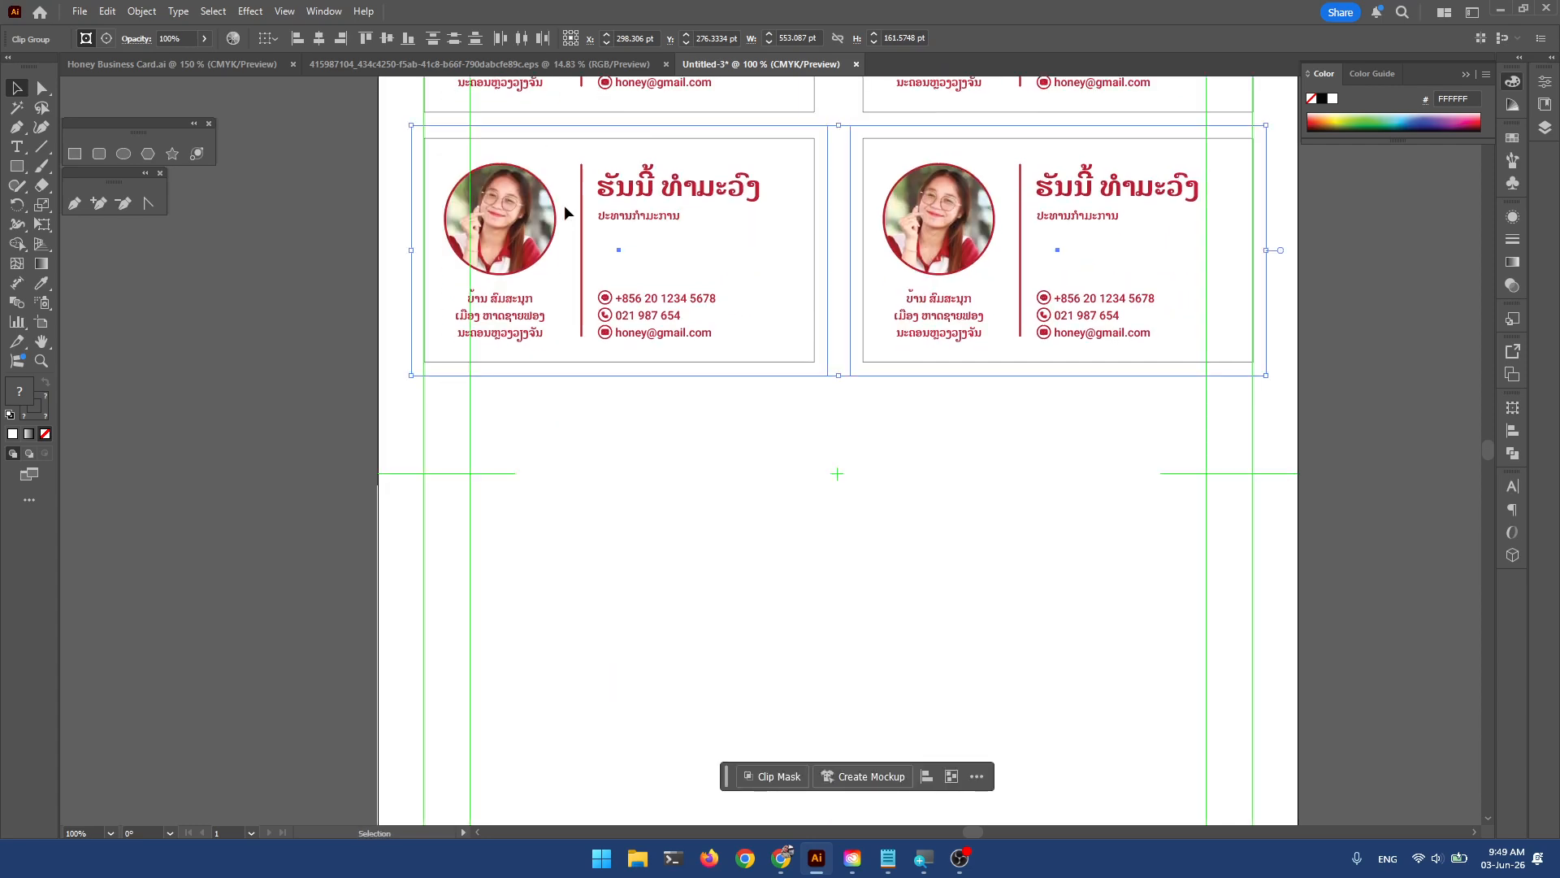
drag(530, 207, 529, 446)
drag(671, 468, 719, 212)
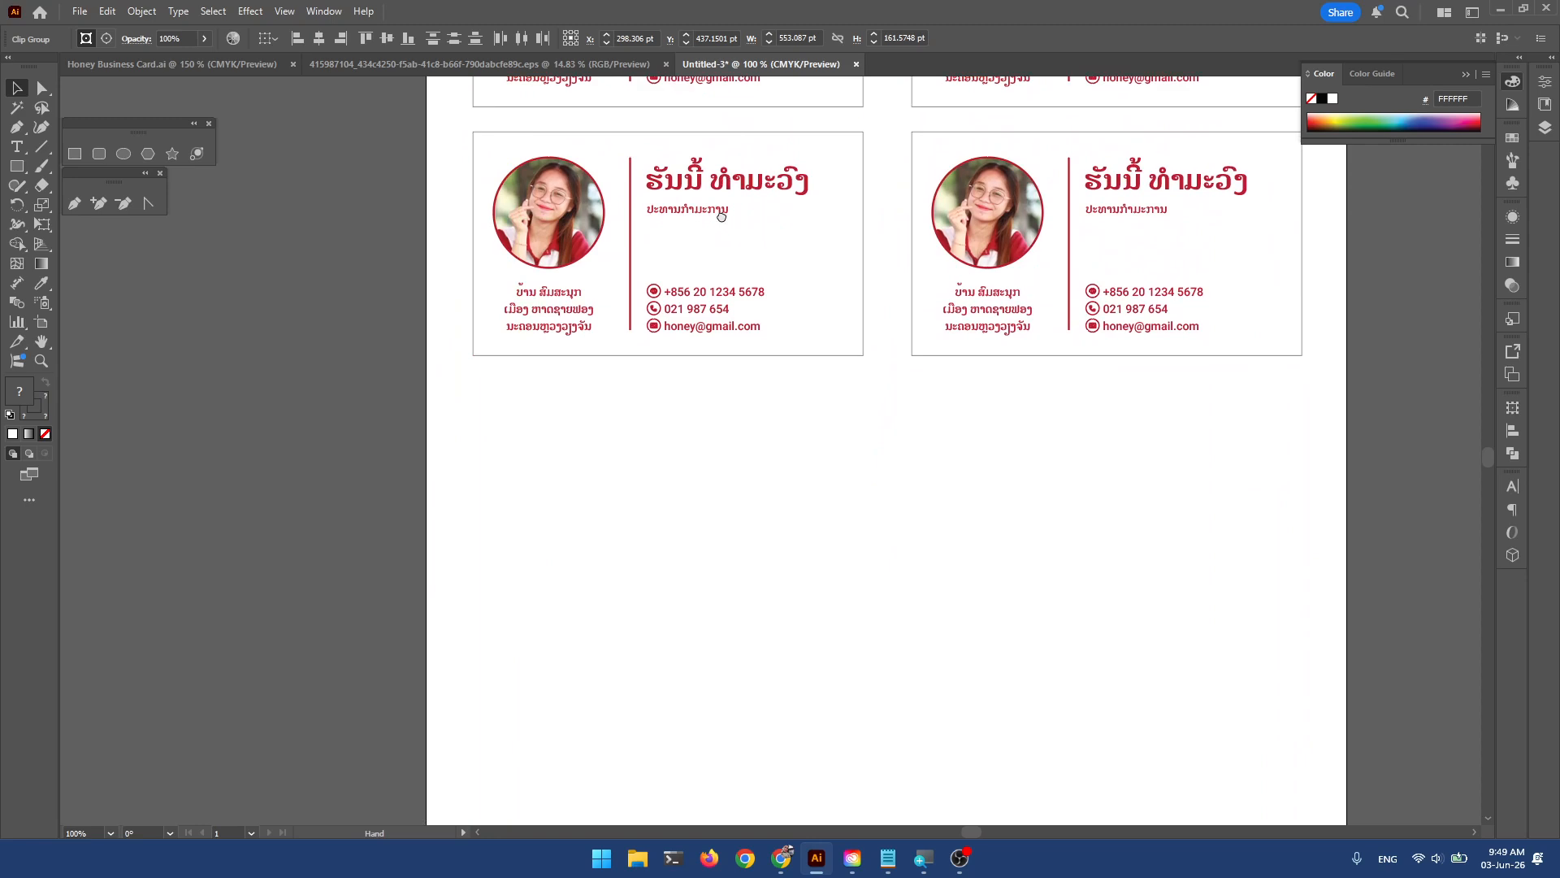
drag(544, 204, 574, 444)
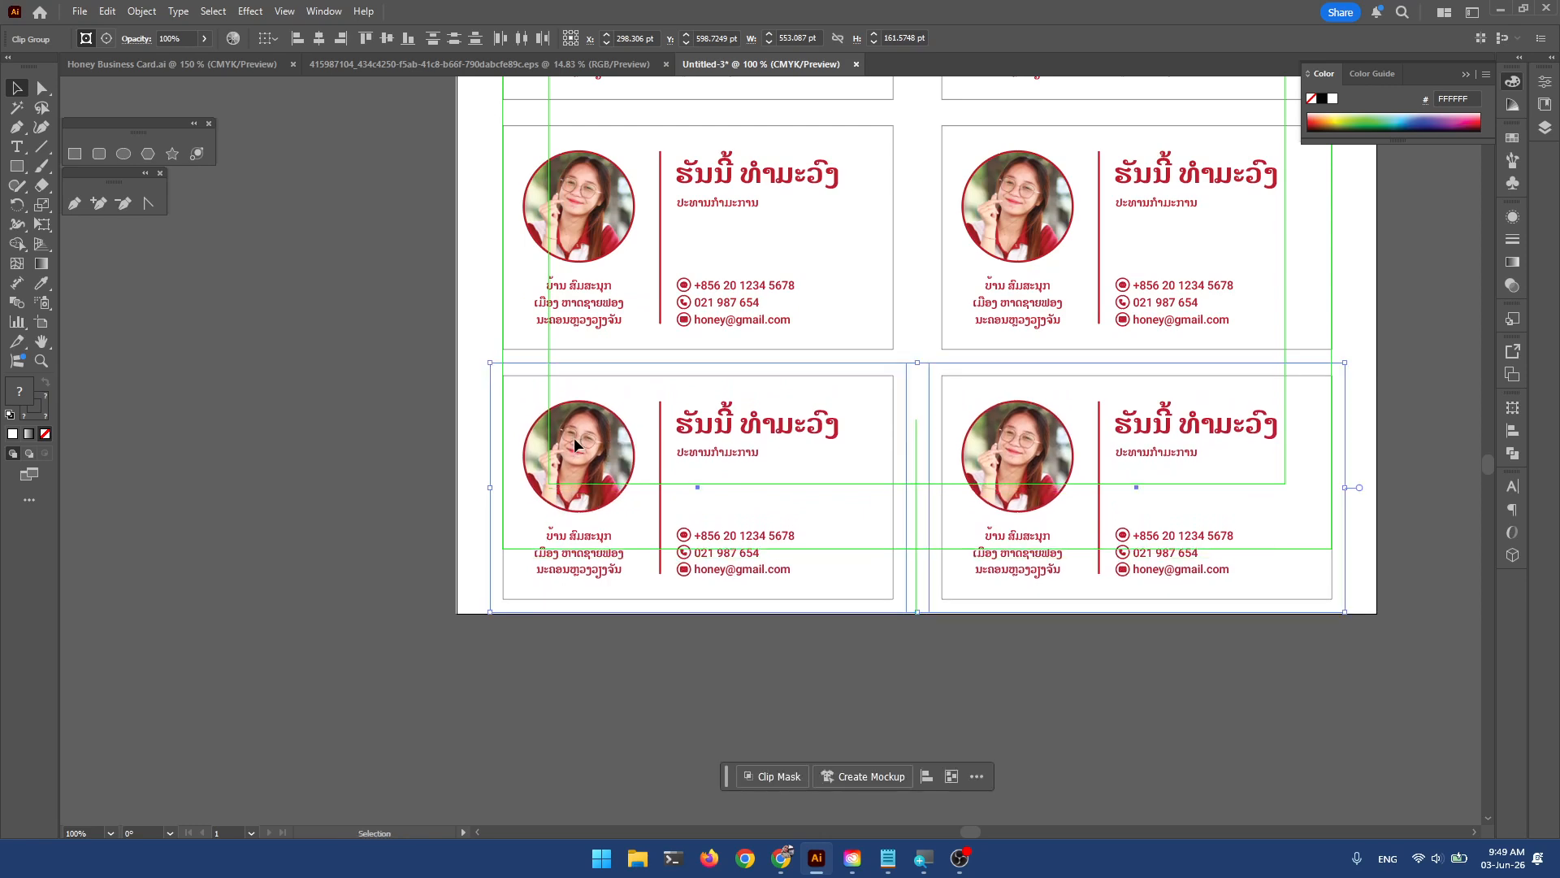
click(429, 367)
Bring the whole artboard into view and marquee-select all ten cards.
scroll(554, 352, down, 2)
scroll(553, 352, left, 2)
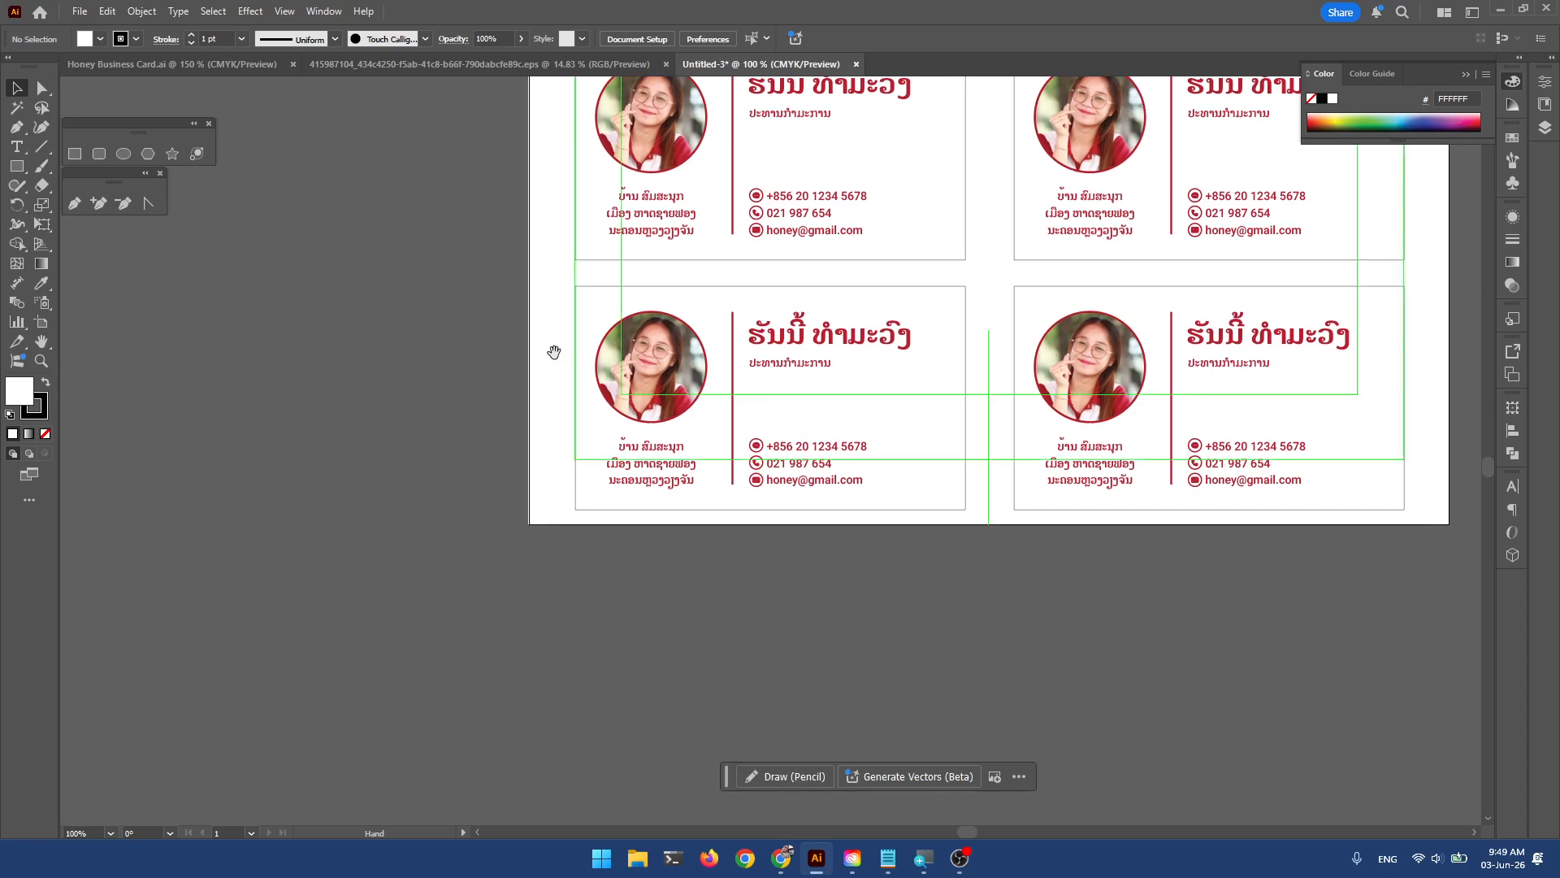
drag(824, 460, 434, 822)
scroll(624, 441, down, 2)
drag(815, 304, 743, 438)
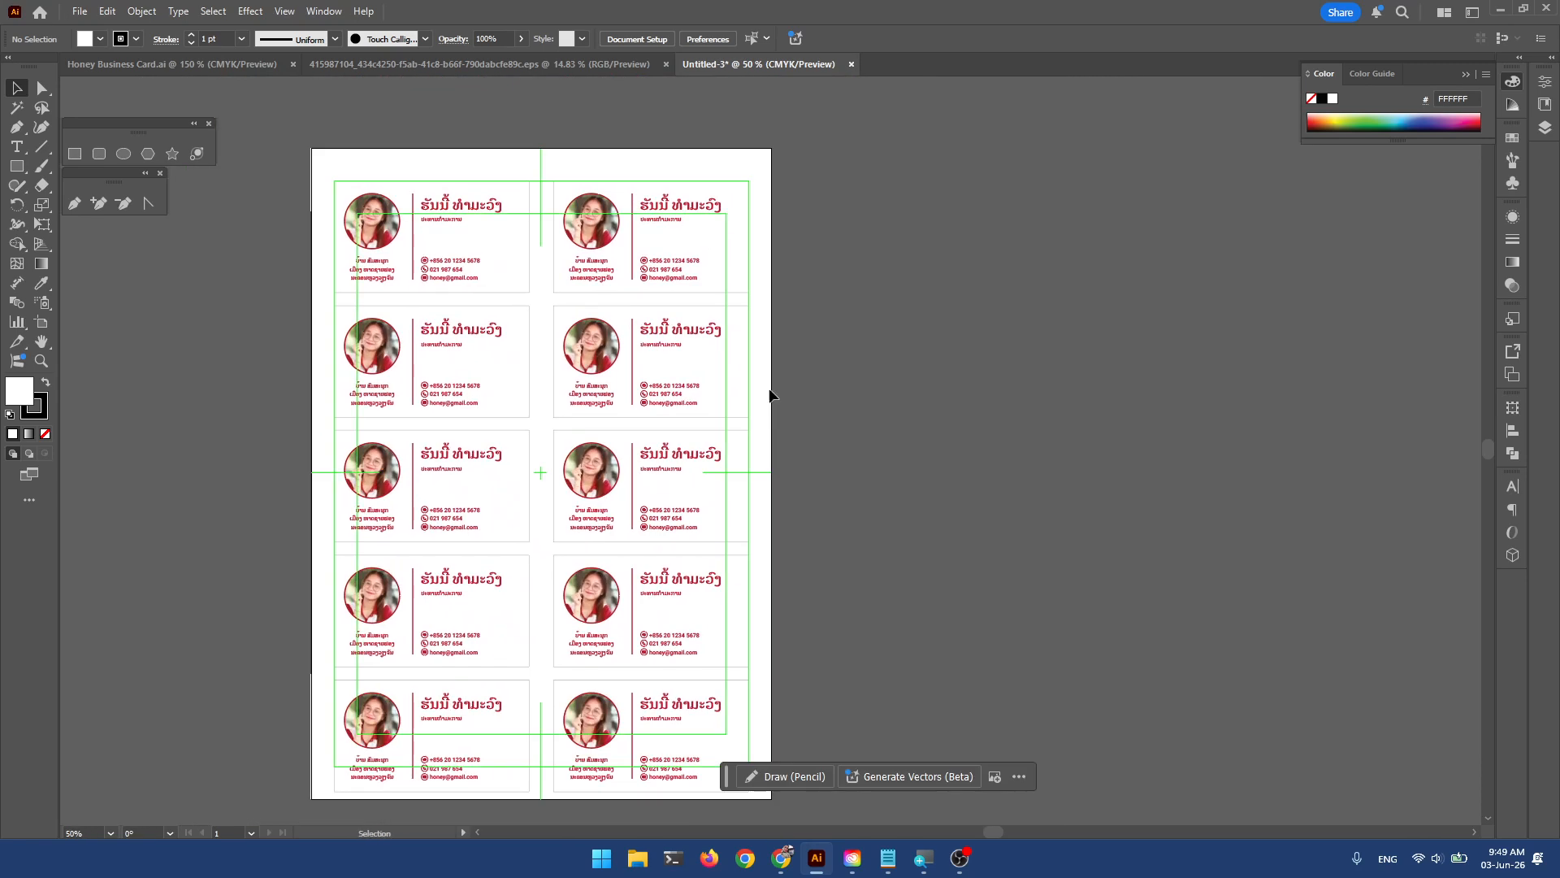
drag(858, 243, 412, 741)
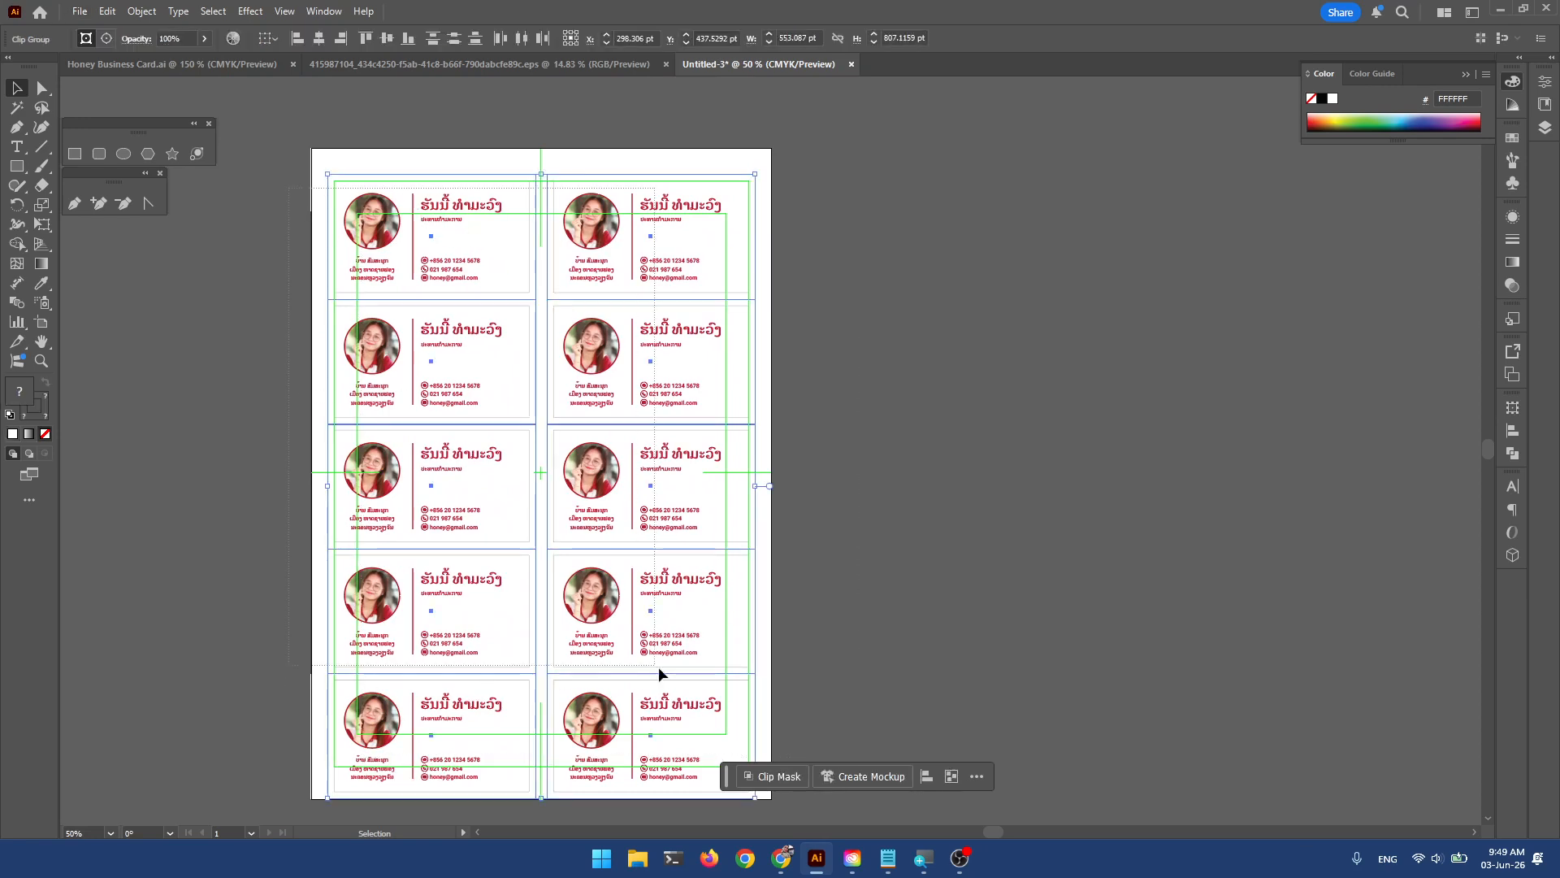
Nudge the ten-card block upward so it sits centred on the A4 page.
drag(394, 229, 398, 219)
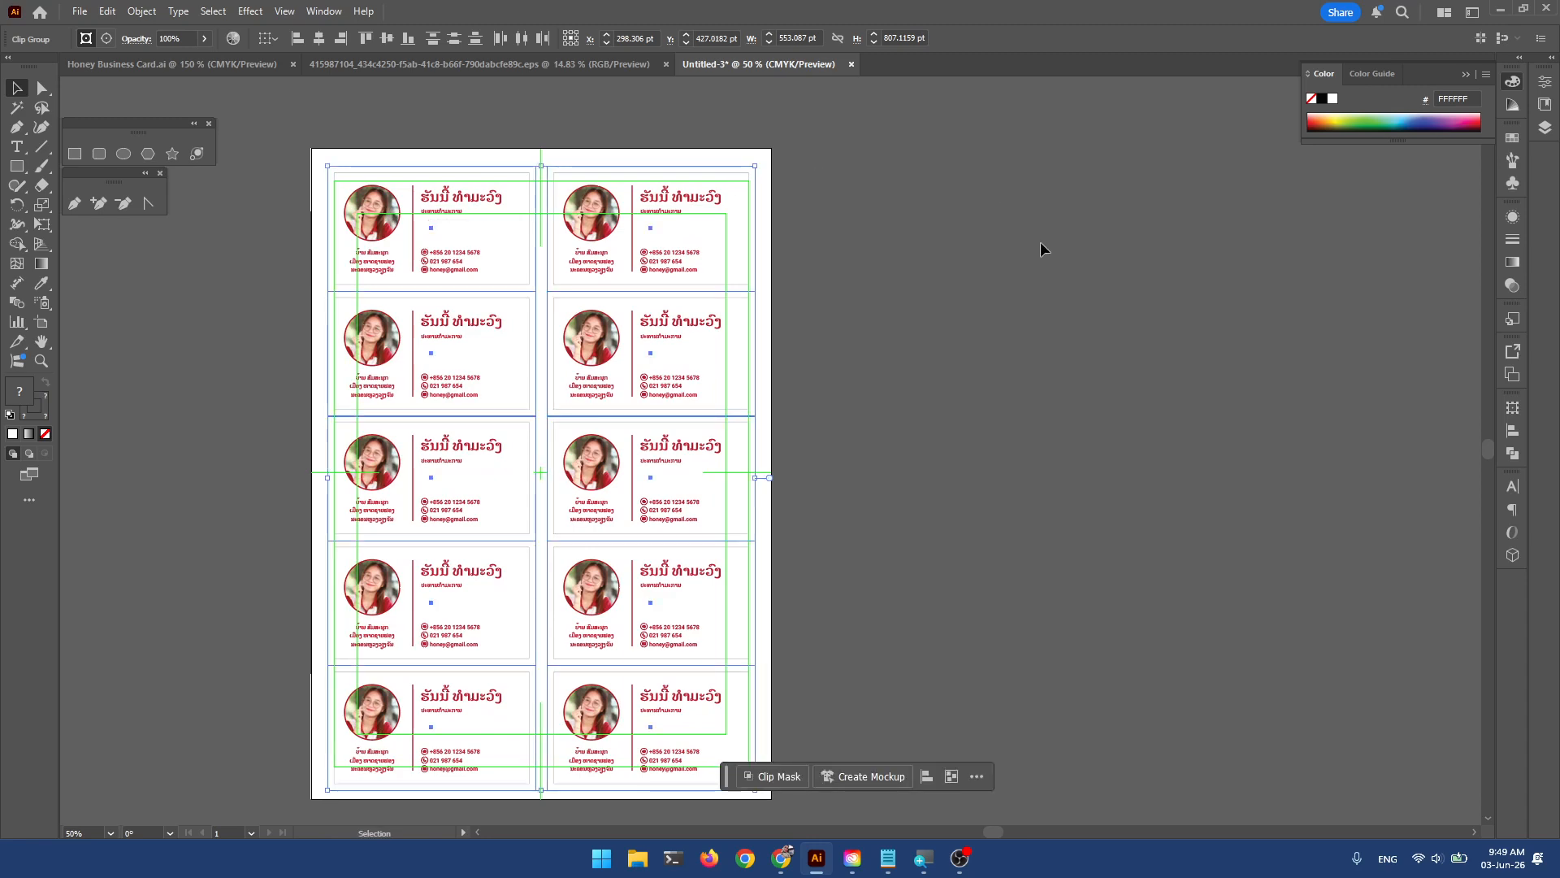
key(Up)
key(Up)
key(Up)
key(Up)
key(Up)
key(Up)
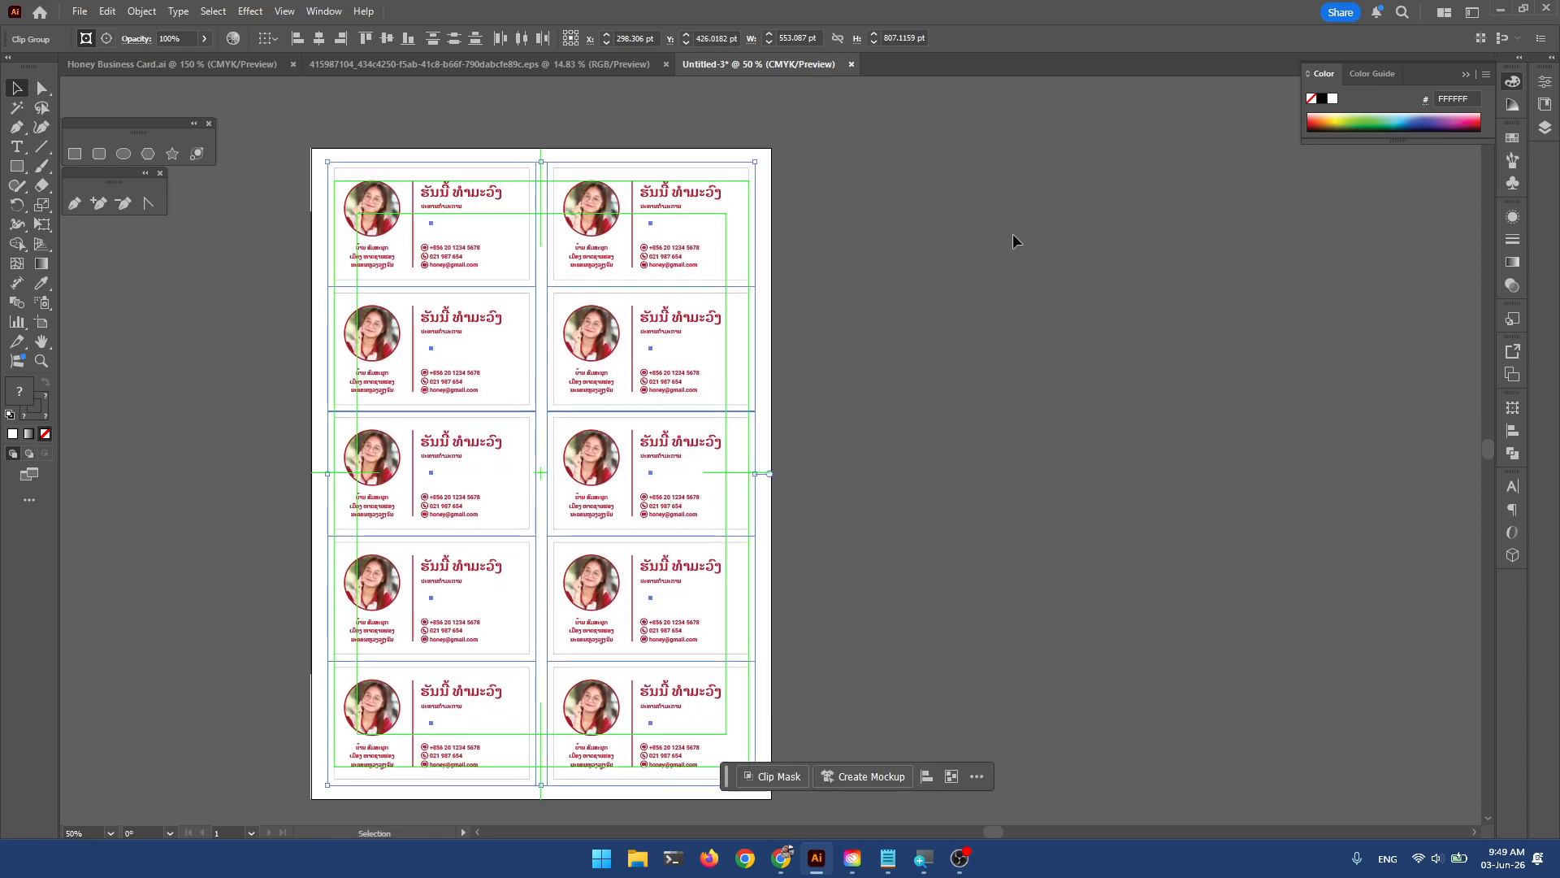
key(Down)
key(Down)
key(Down)
key(Down)
key(Down)
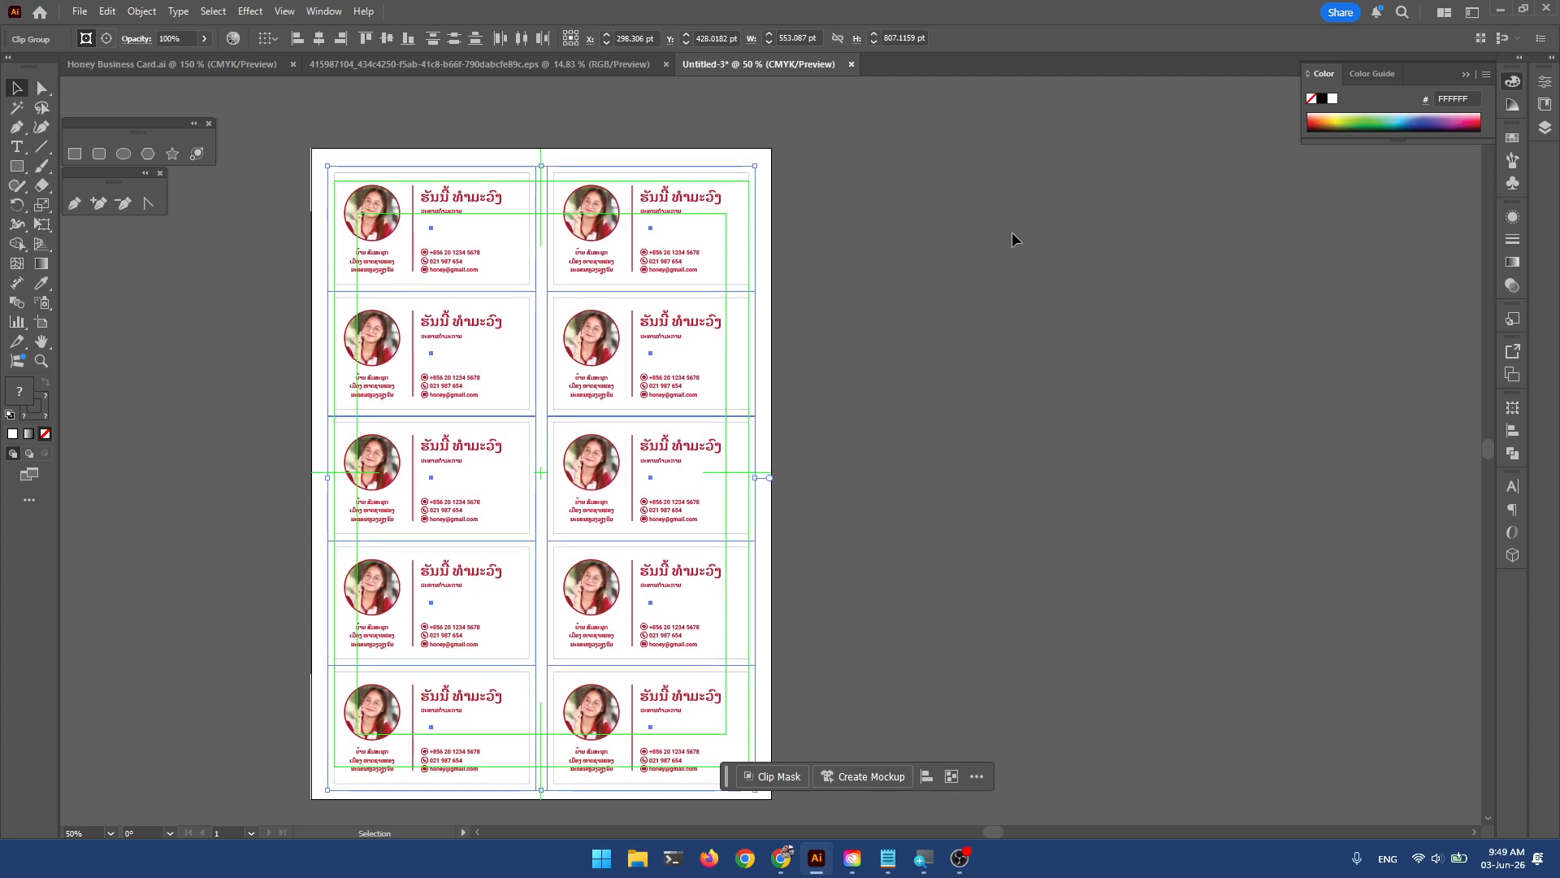
key(Down)
key(Down)
key(Down)
key(Down)
key(Down)
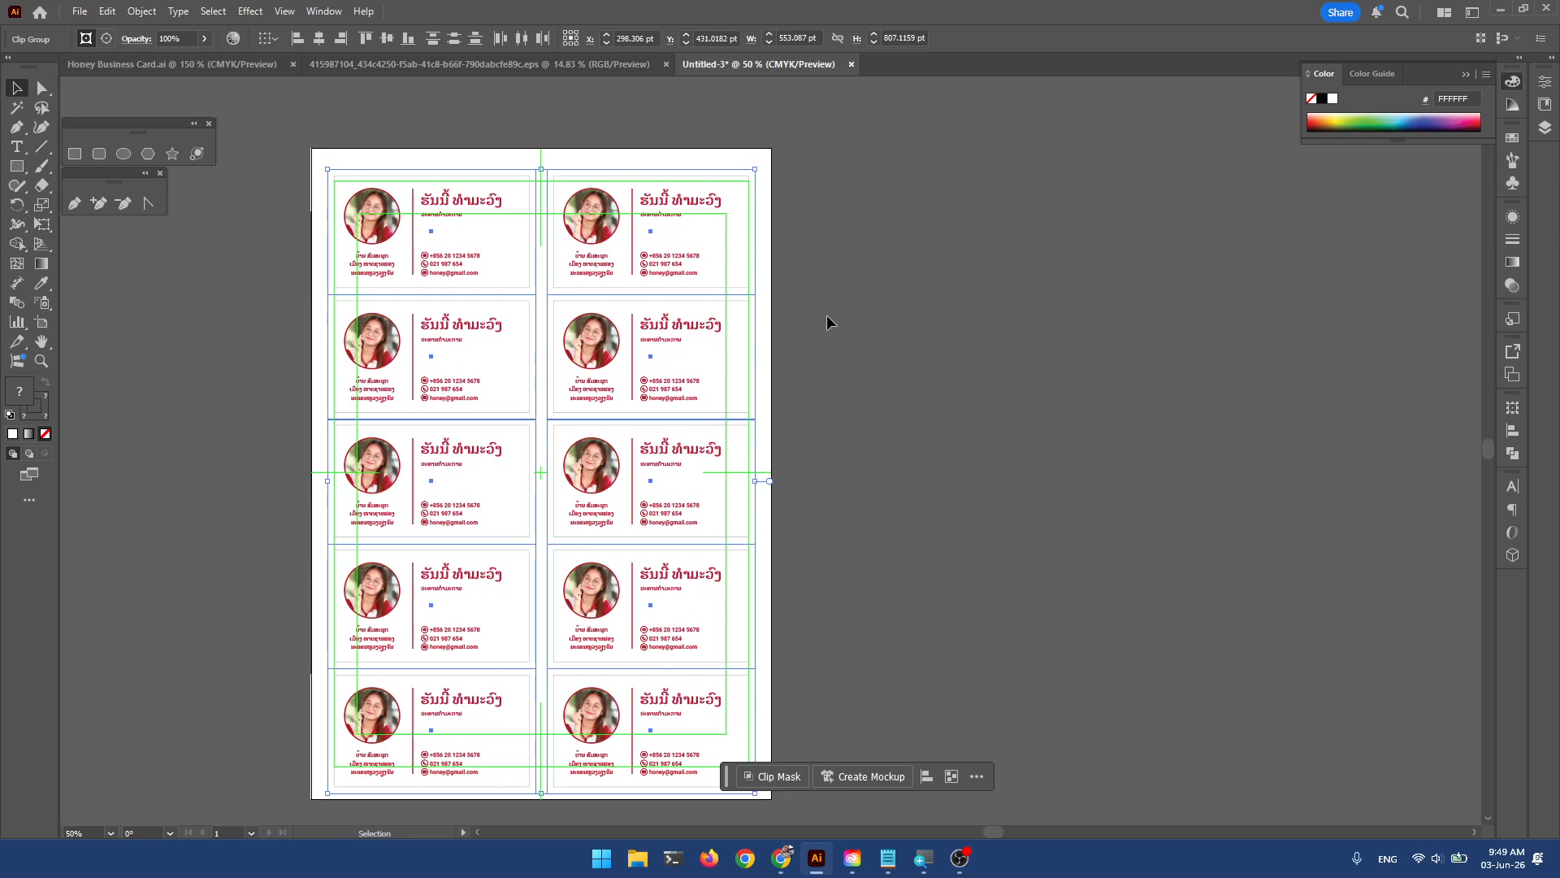
key(Up)
scroll(499, 486, up, 1)
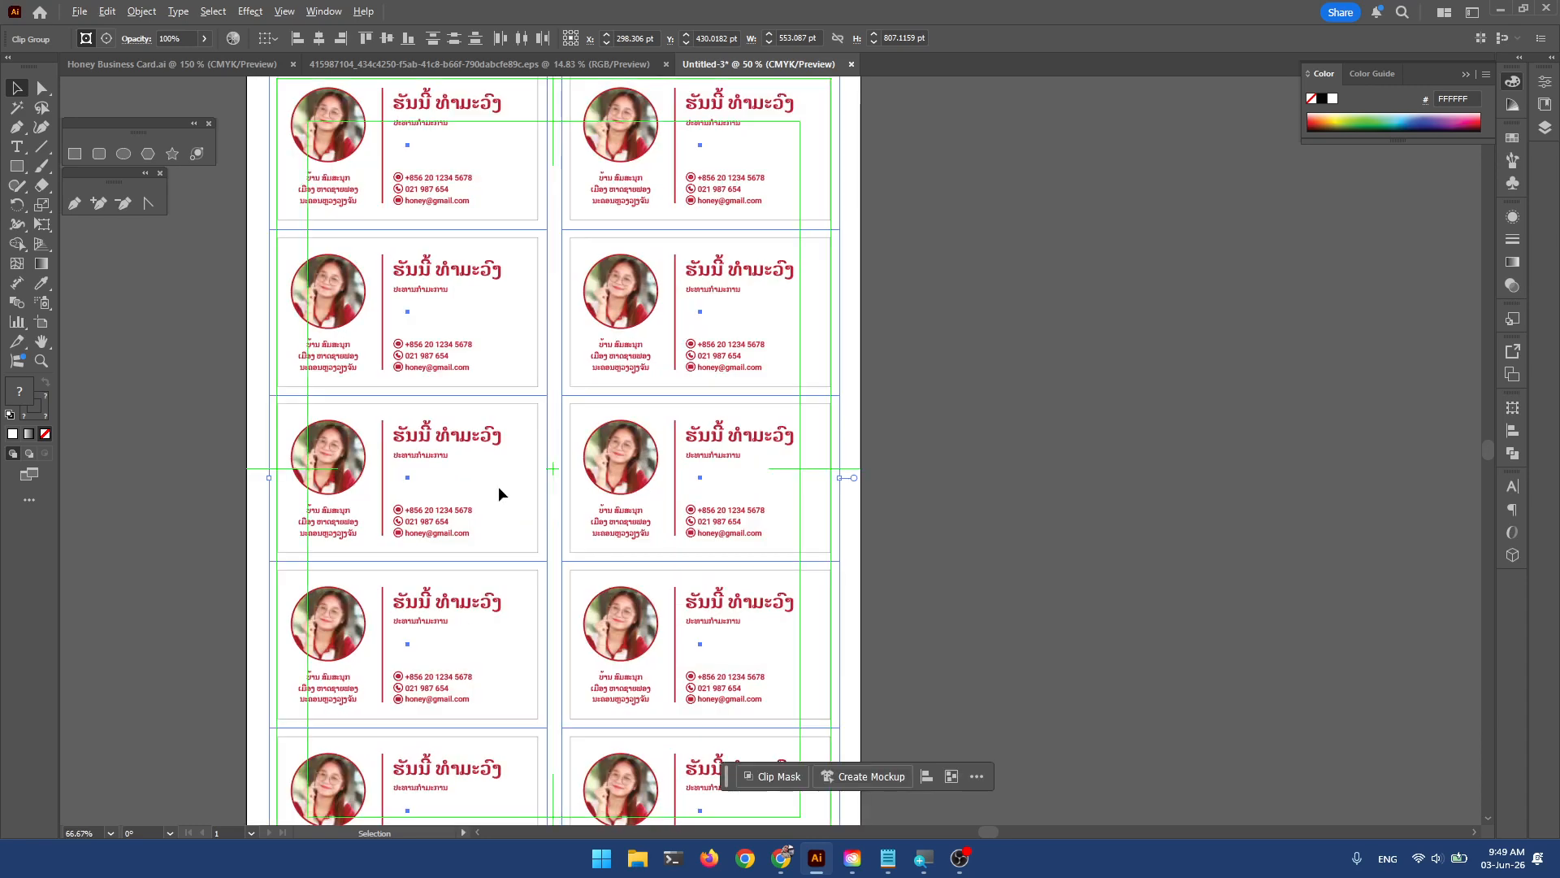
drag(364, 464, 473, 463)
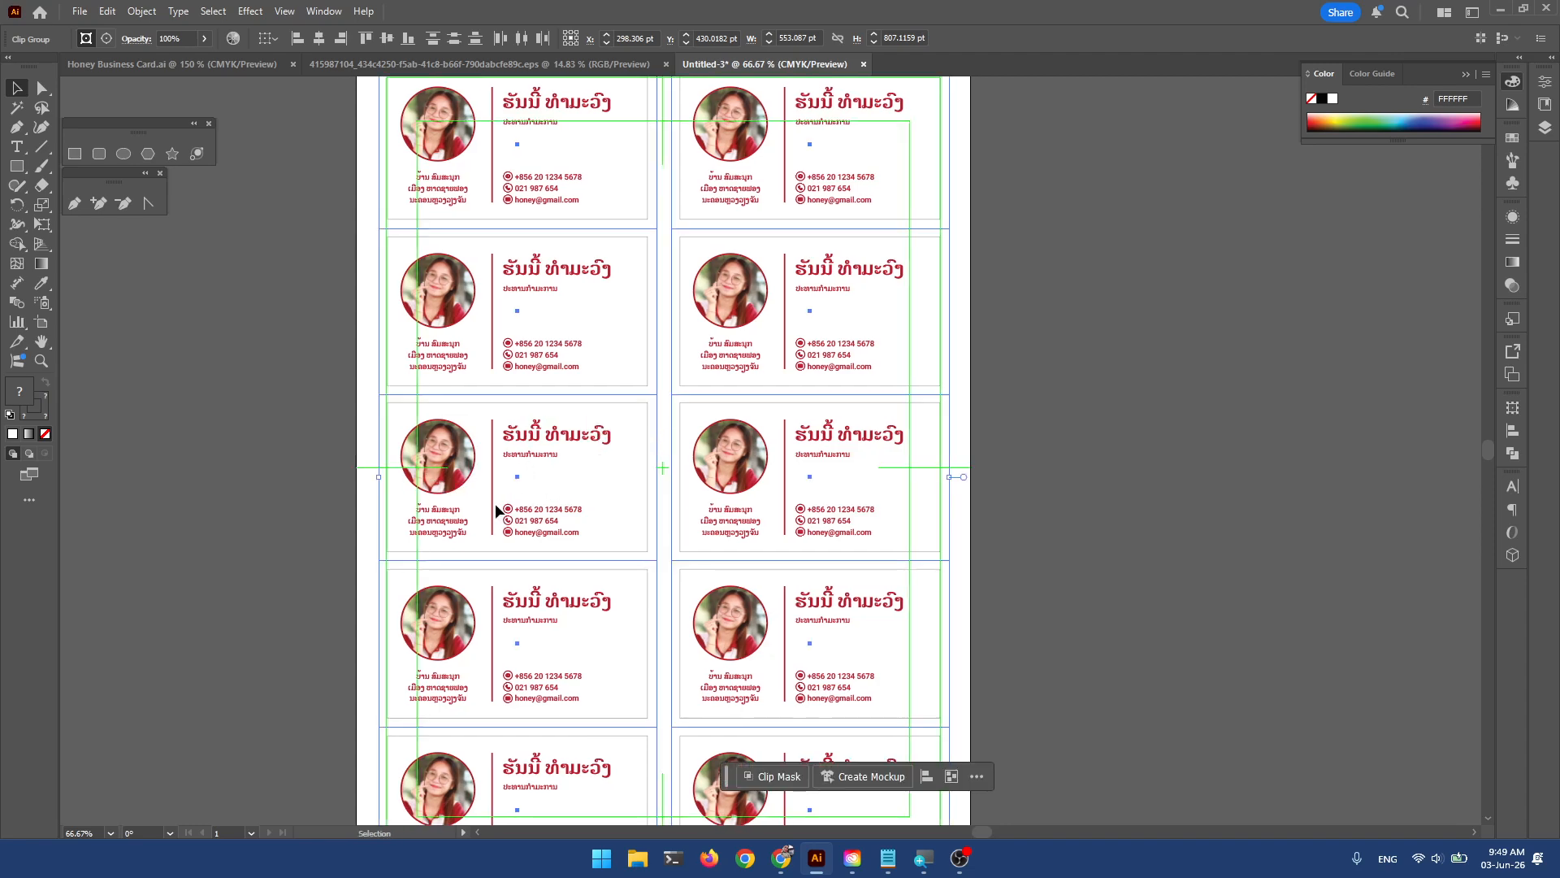
key(Up)
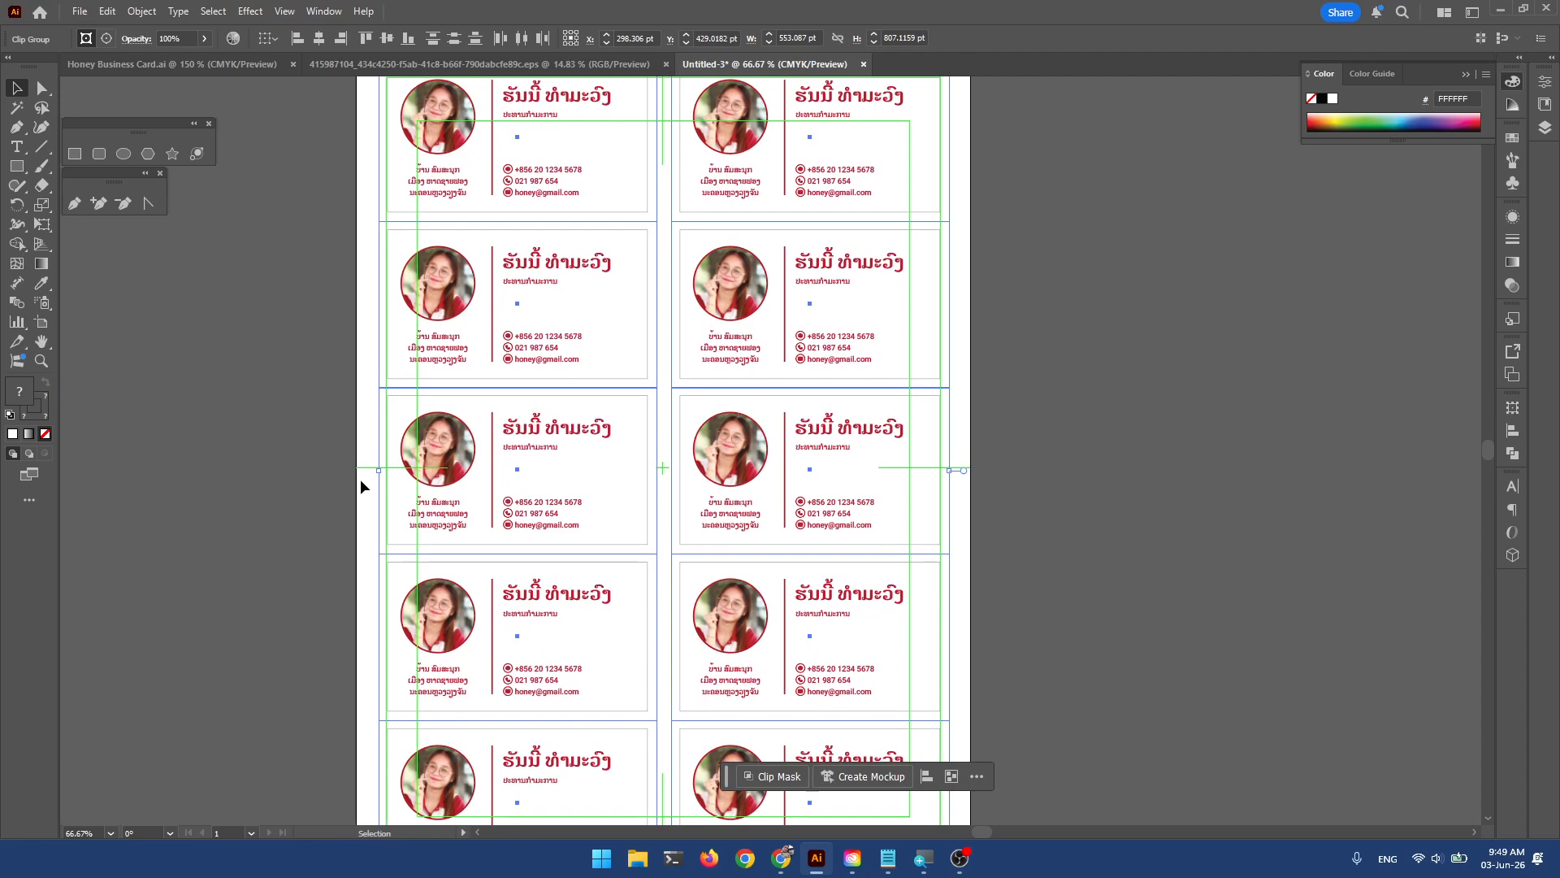
key(Up)
key(Up)
key(Up)
key(Up)
key(Up)
key(Up)
key(Up)
key(Up)
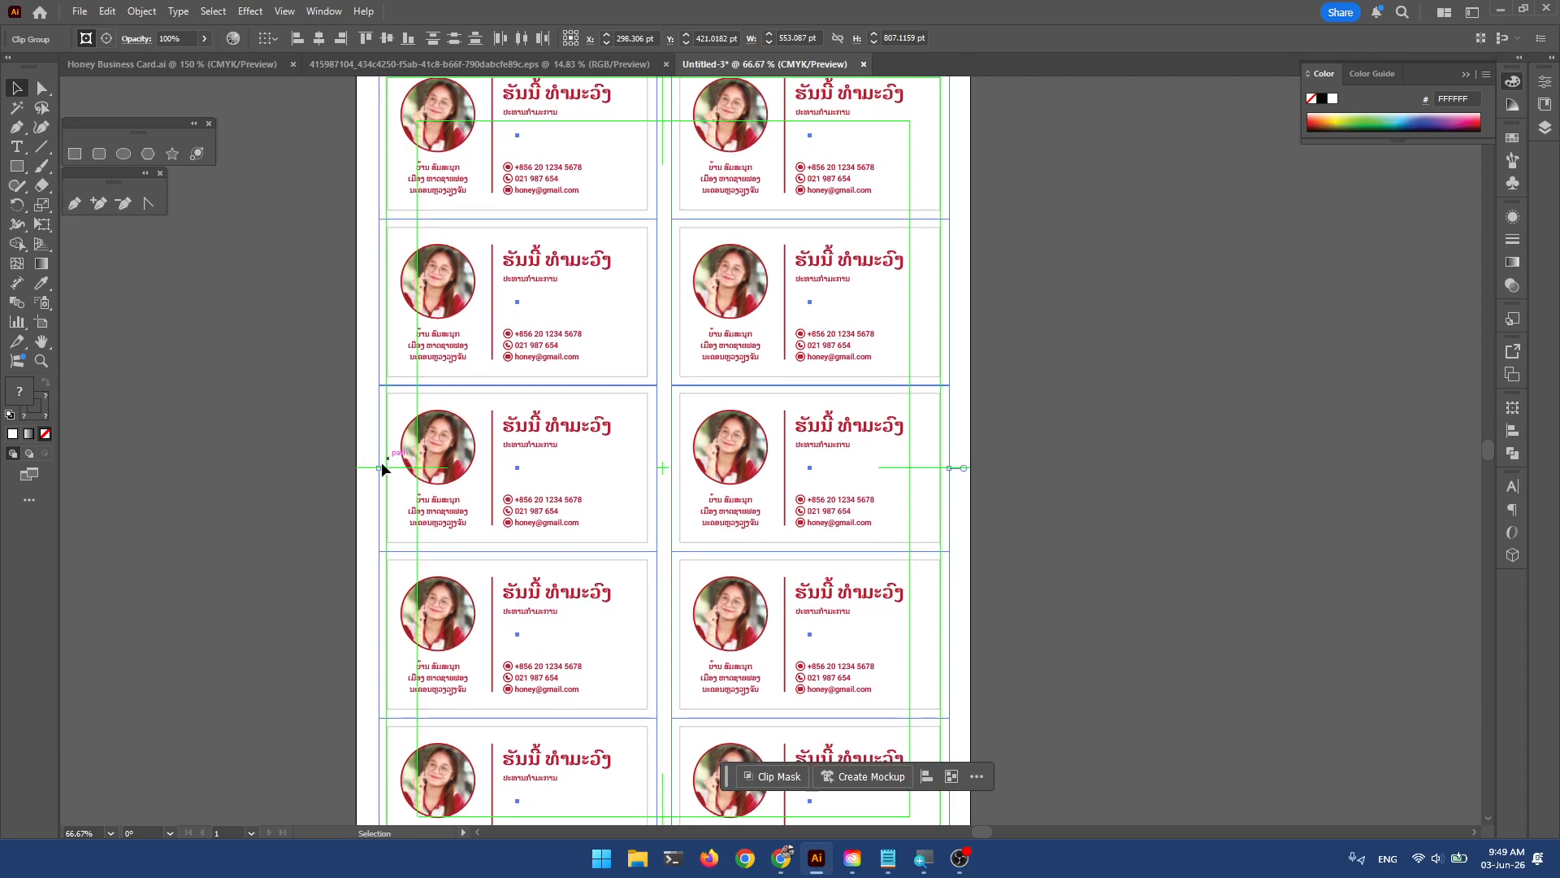
View the full card sheet and clear the selection.
scroll(382, 468, up, 2)
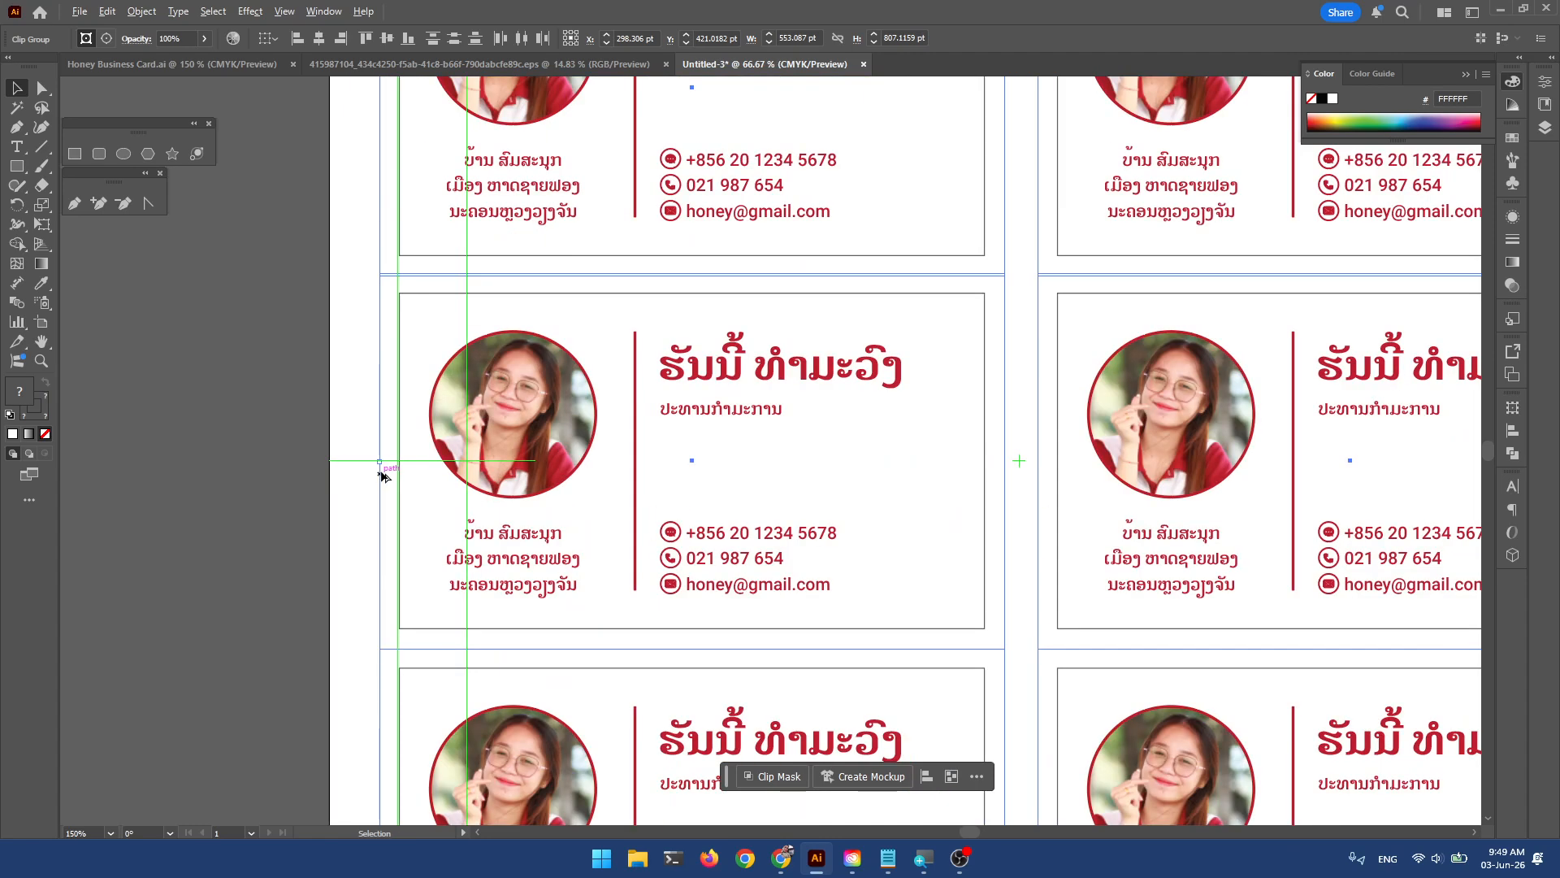
scroll(386, 460, down, 2)
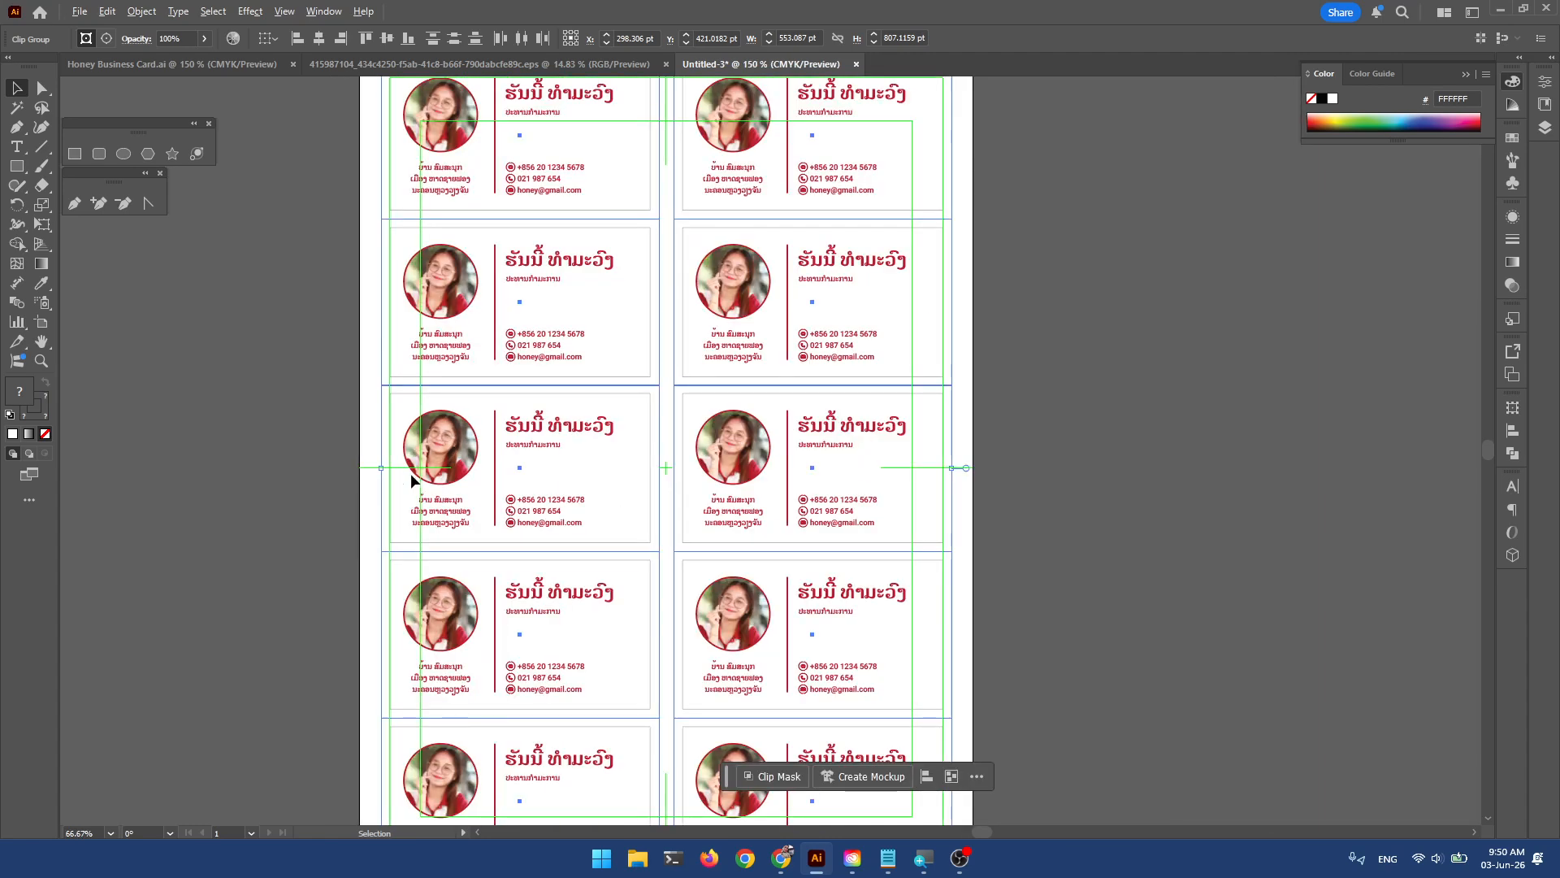
scroll(696, 472, down, 2)
drag(825, 455, 817, 367)
scroll(738, 413, up, 1)
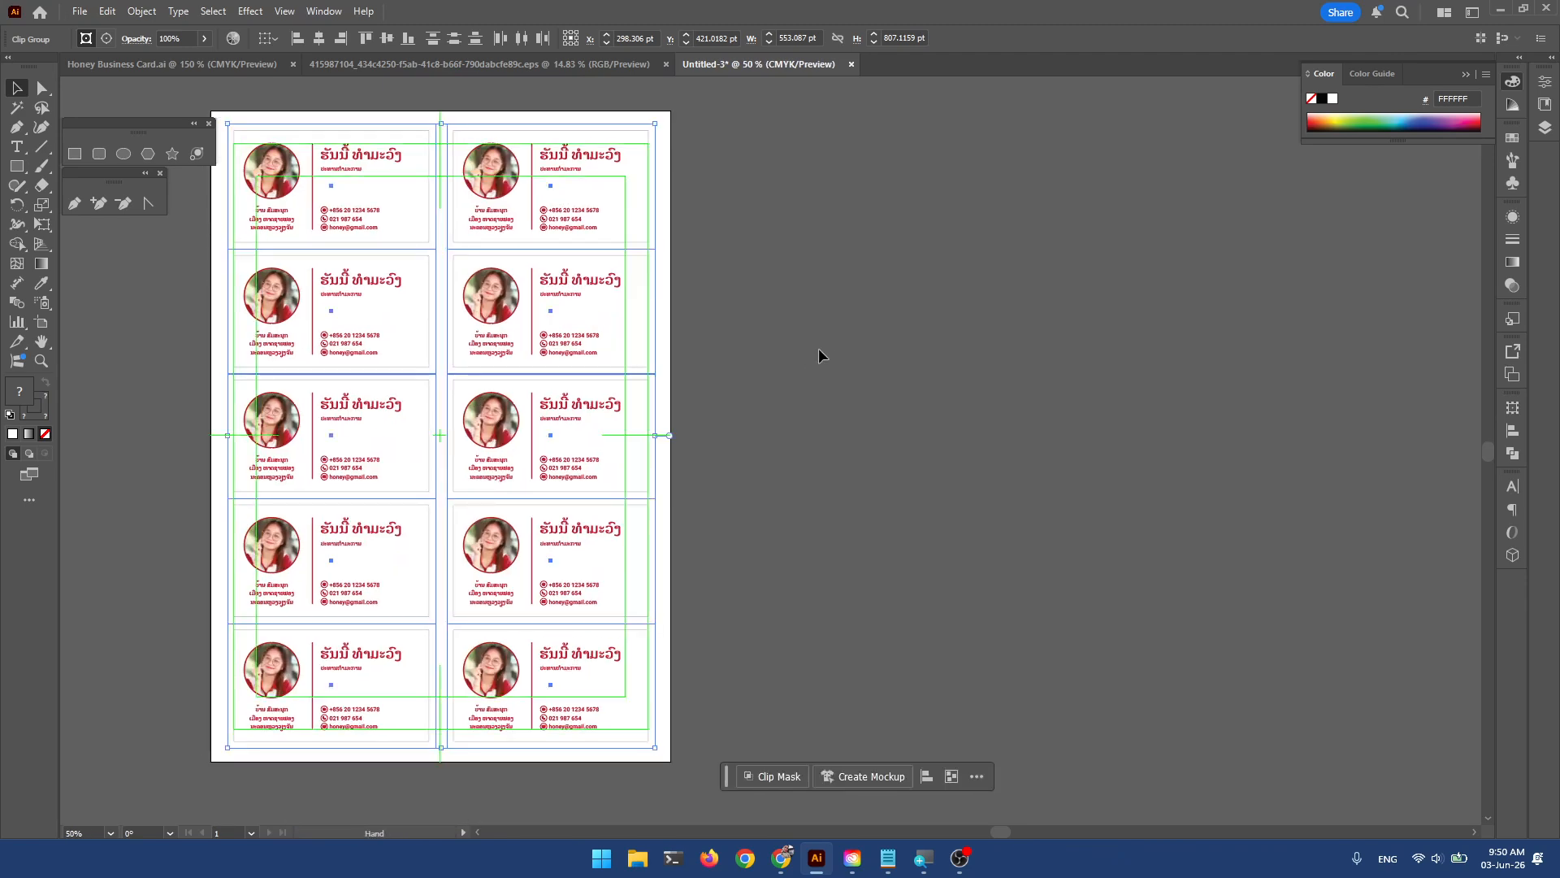
click(876, 301)
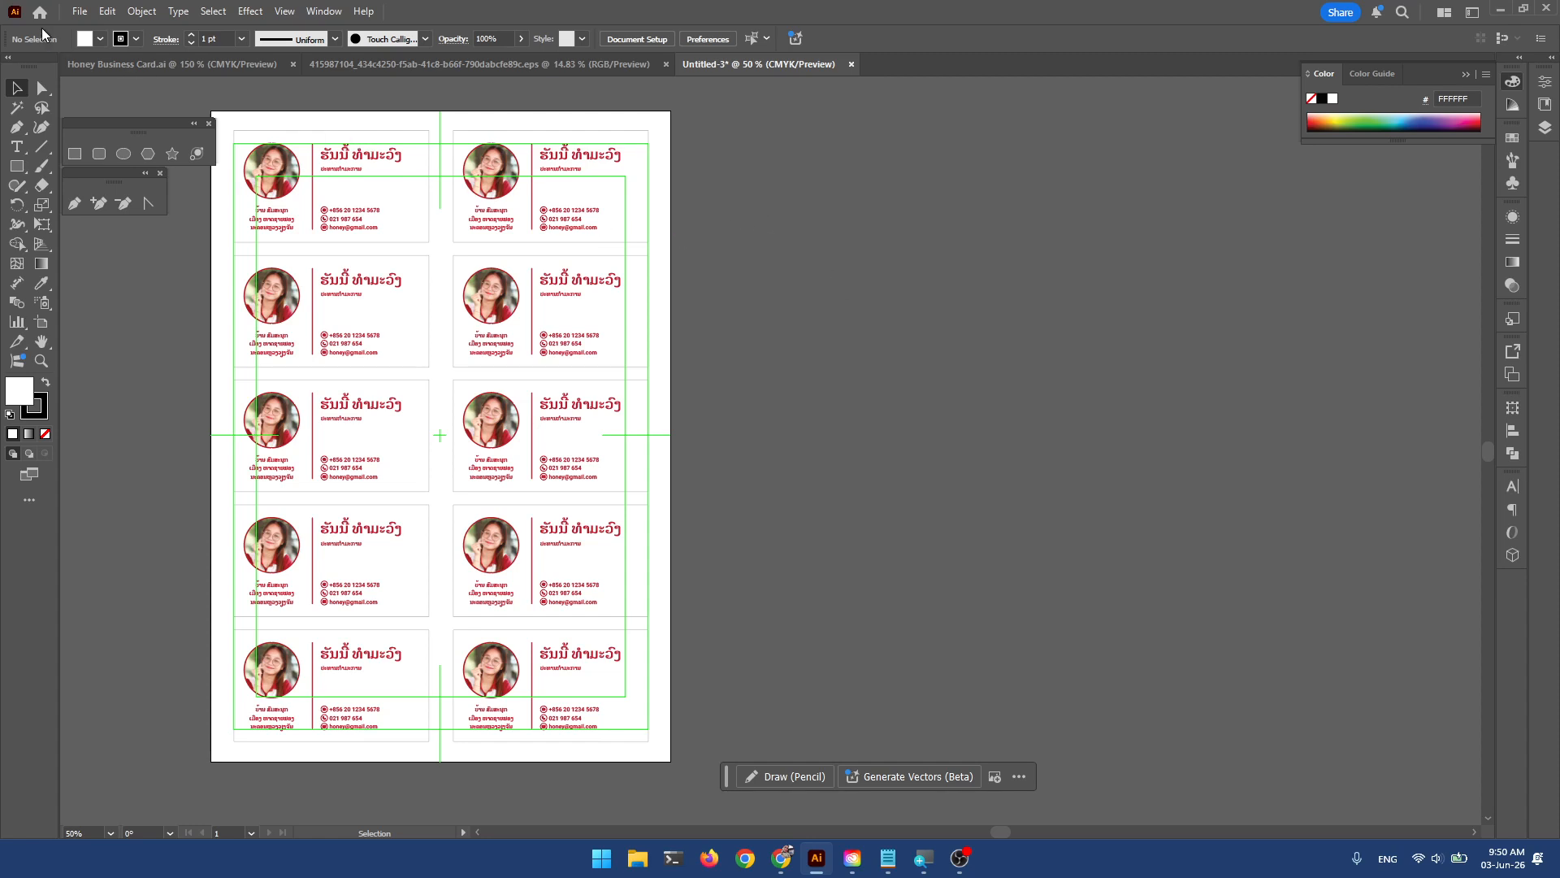
Add a second A4 artboard to the right of the Lao sheet, then return to Honey Business Card.ai.
click(75, 16)
click(75, 64)
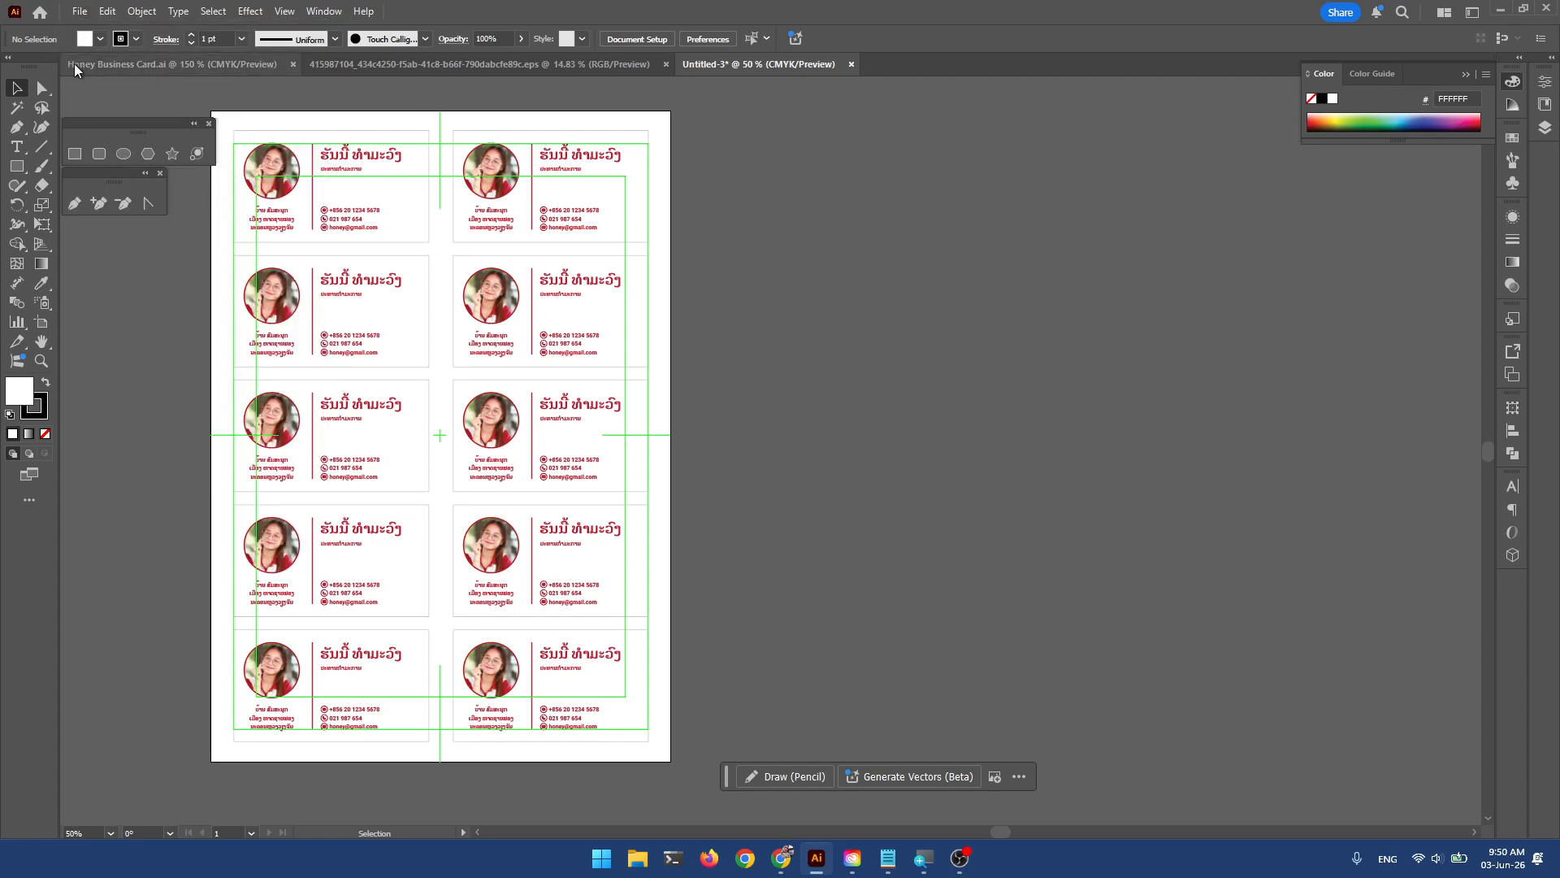
click(41, 323)
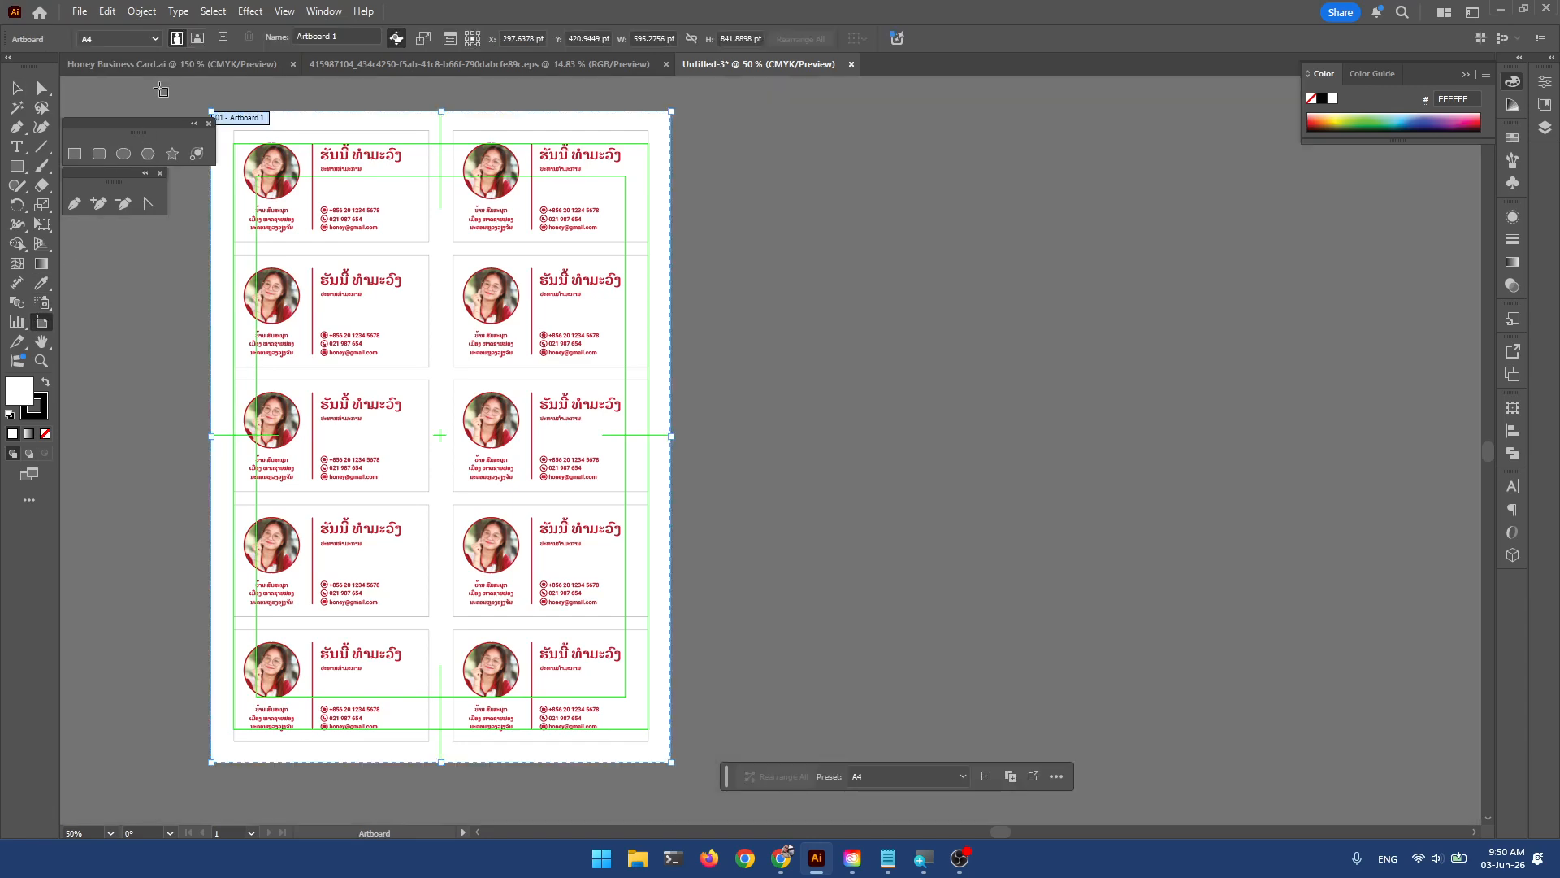
click(222, 38)
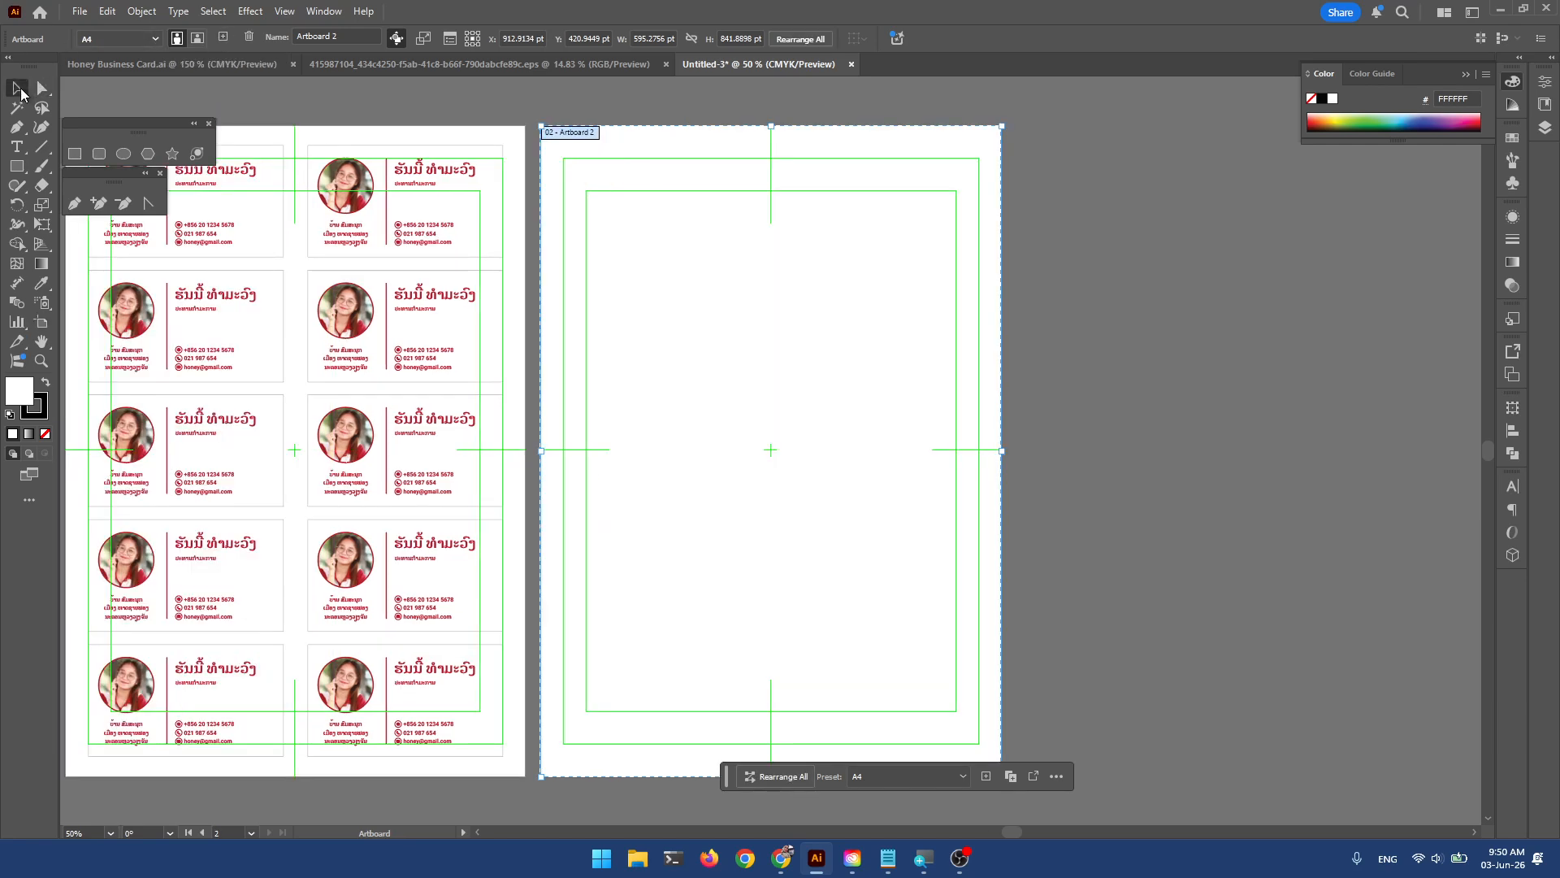
click(18, 87)
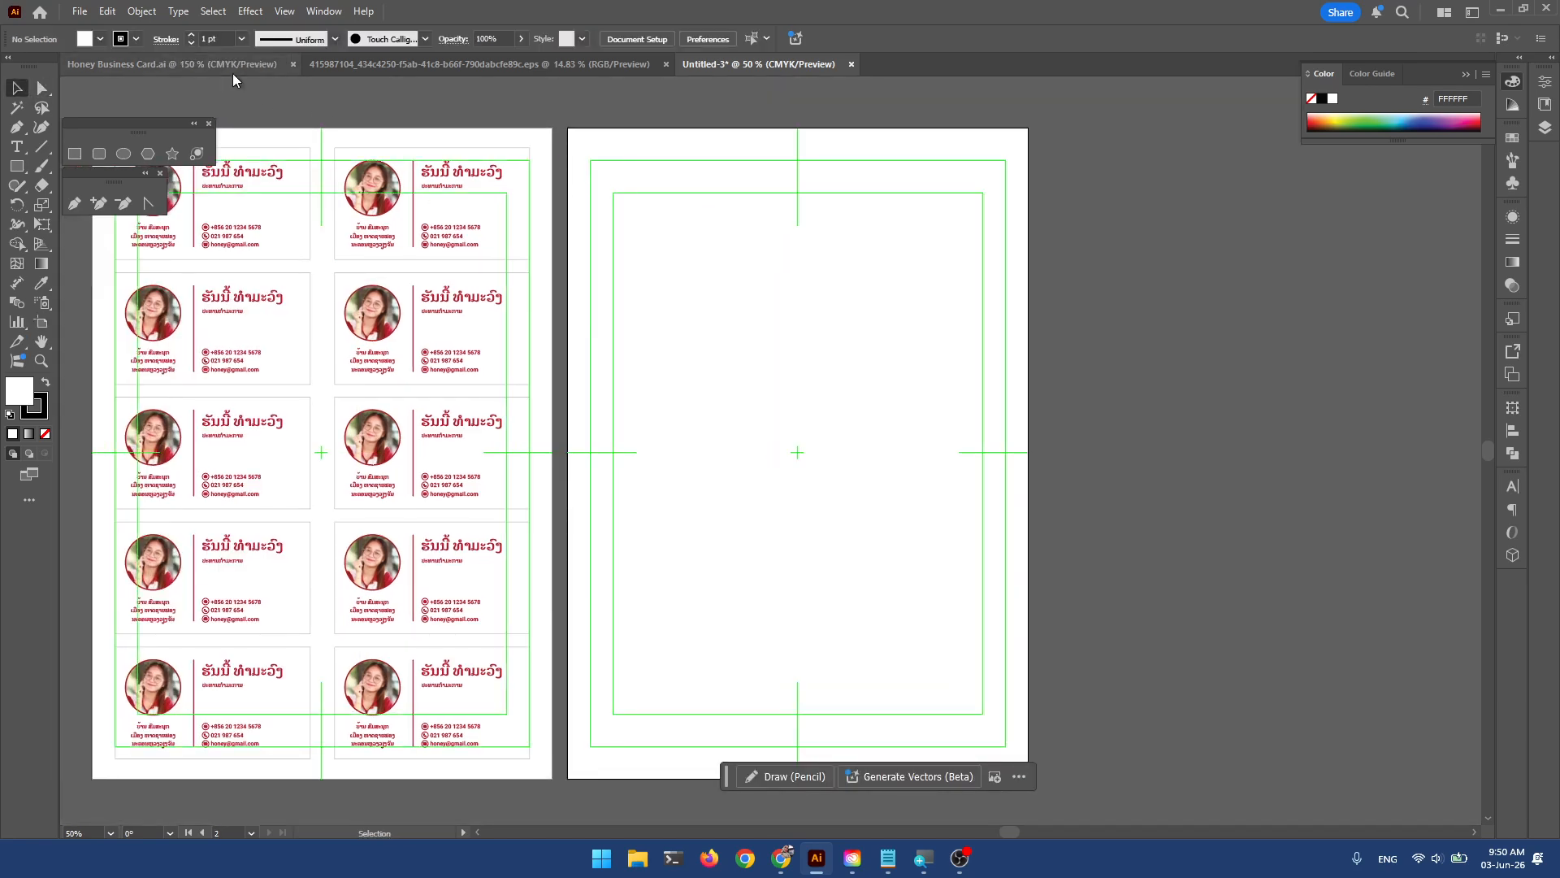
click(233, 73)
Paste the English business card from Honey Business Card.ai into Artboard 2's top-left corner.
click(943, 391)
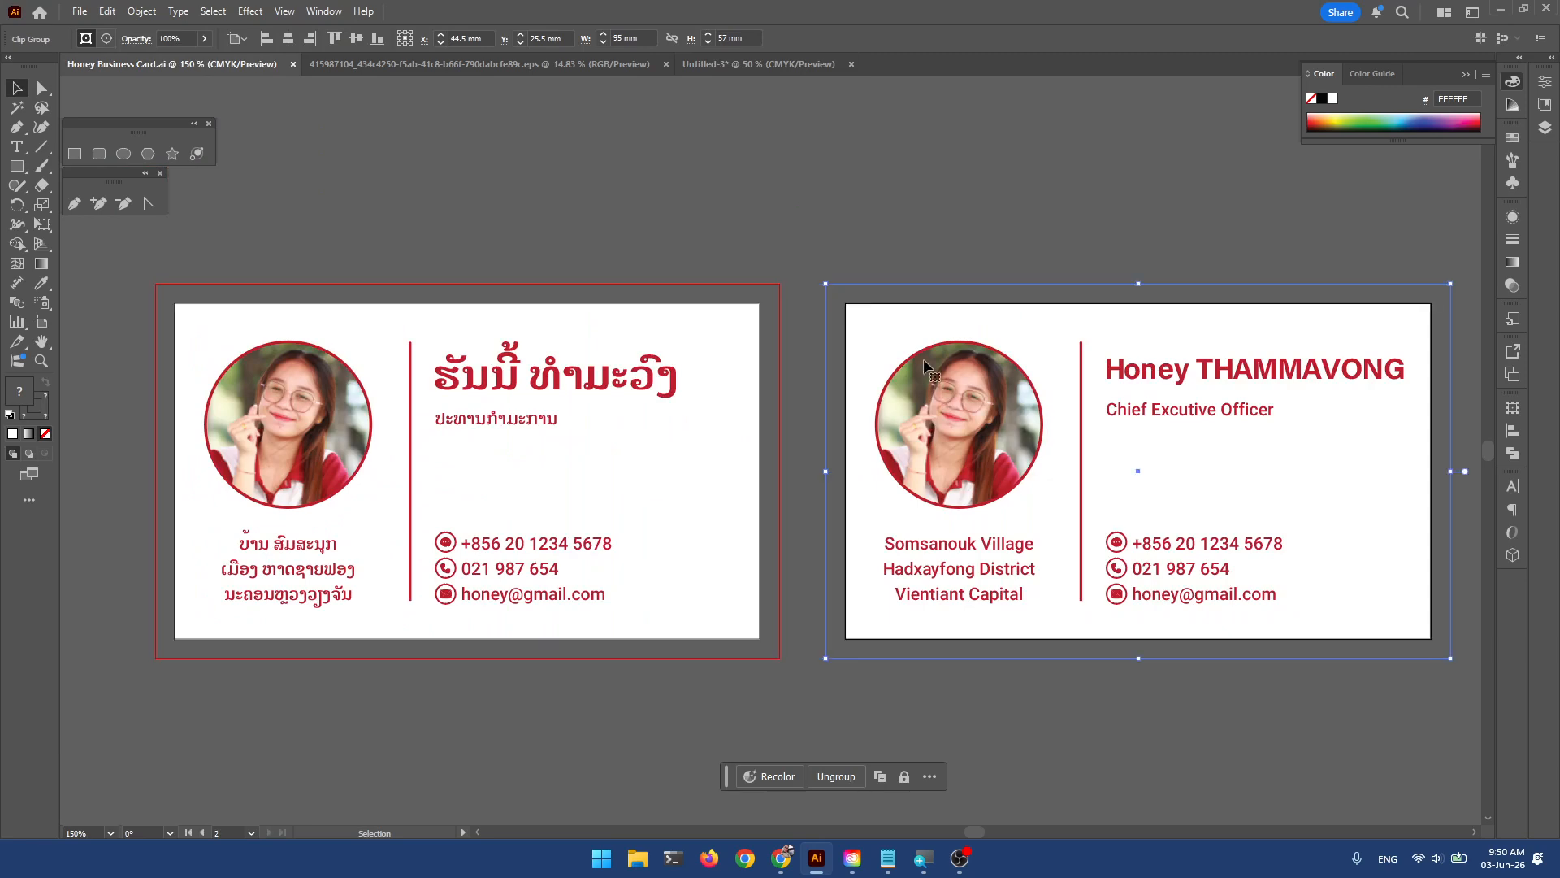
click(736, 65)
scroll(847, 292, left, 2)
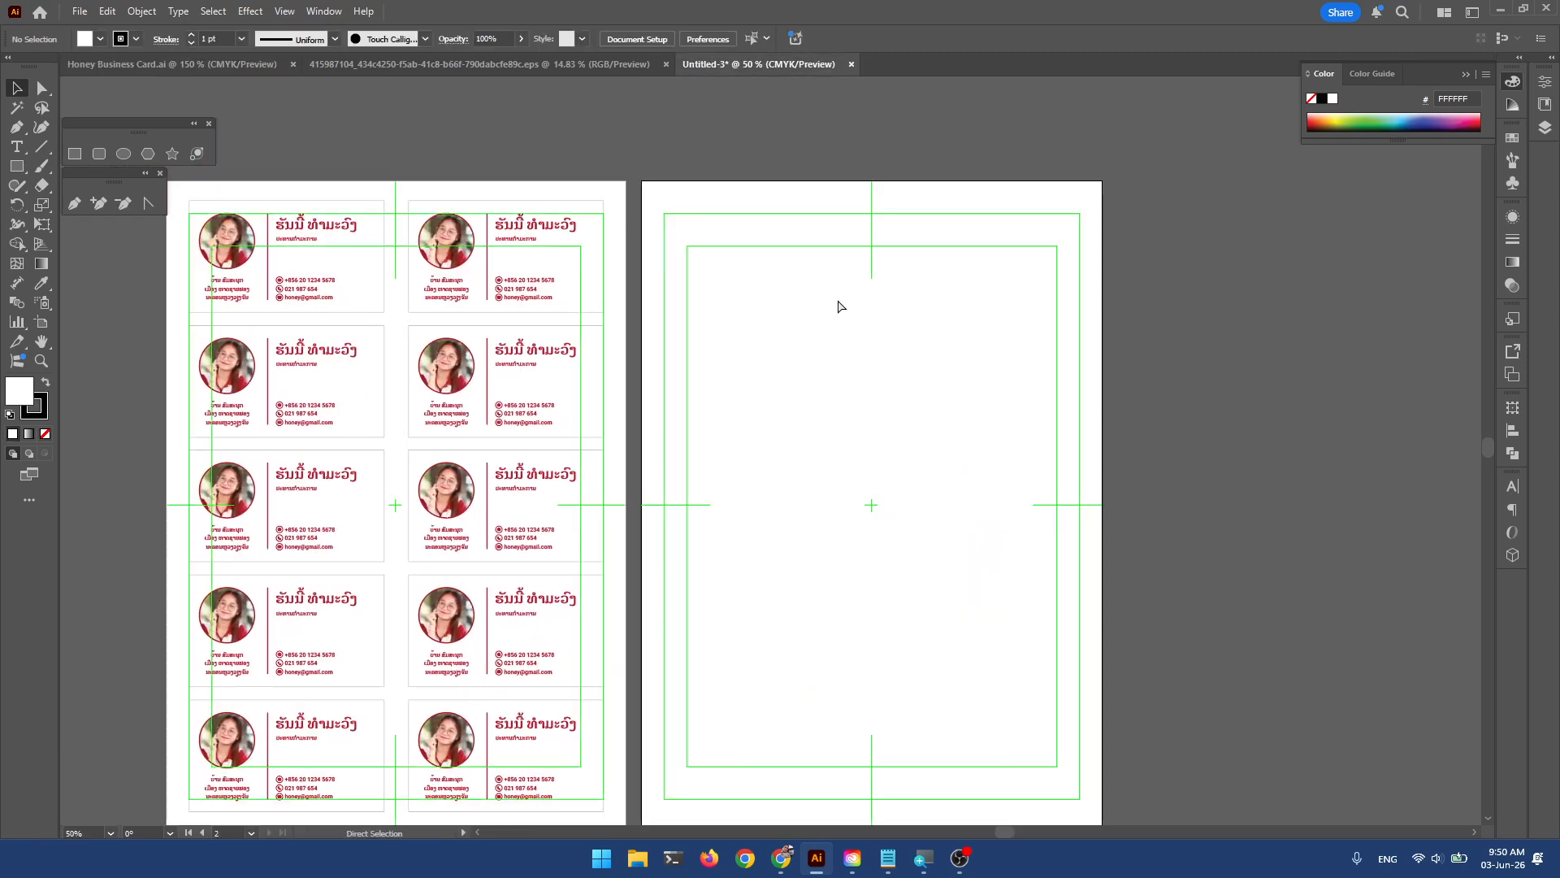
key(ctrl+v)
drag(723, 426, 702, 241)
Nudge the English card right and Alt-drag a copy beside it as the second column.
scroll(700, 257, up, 2)
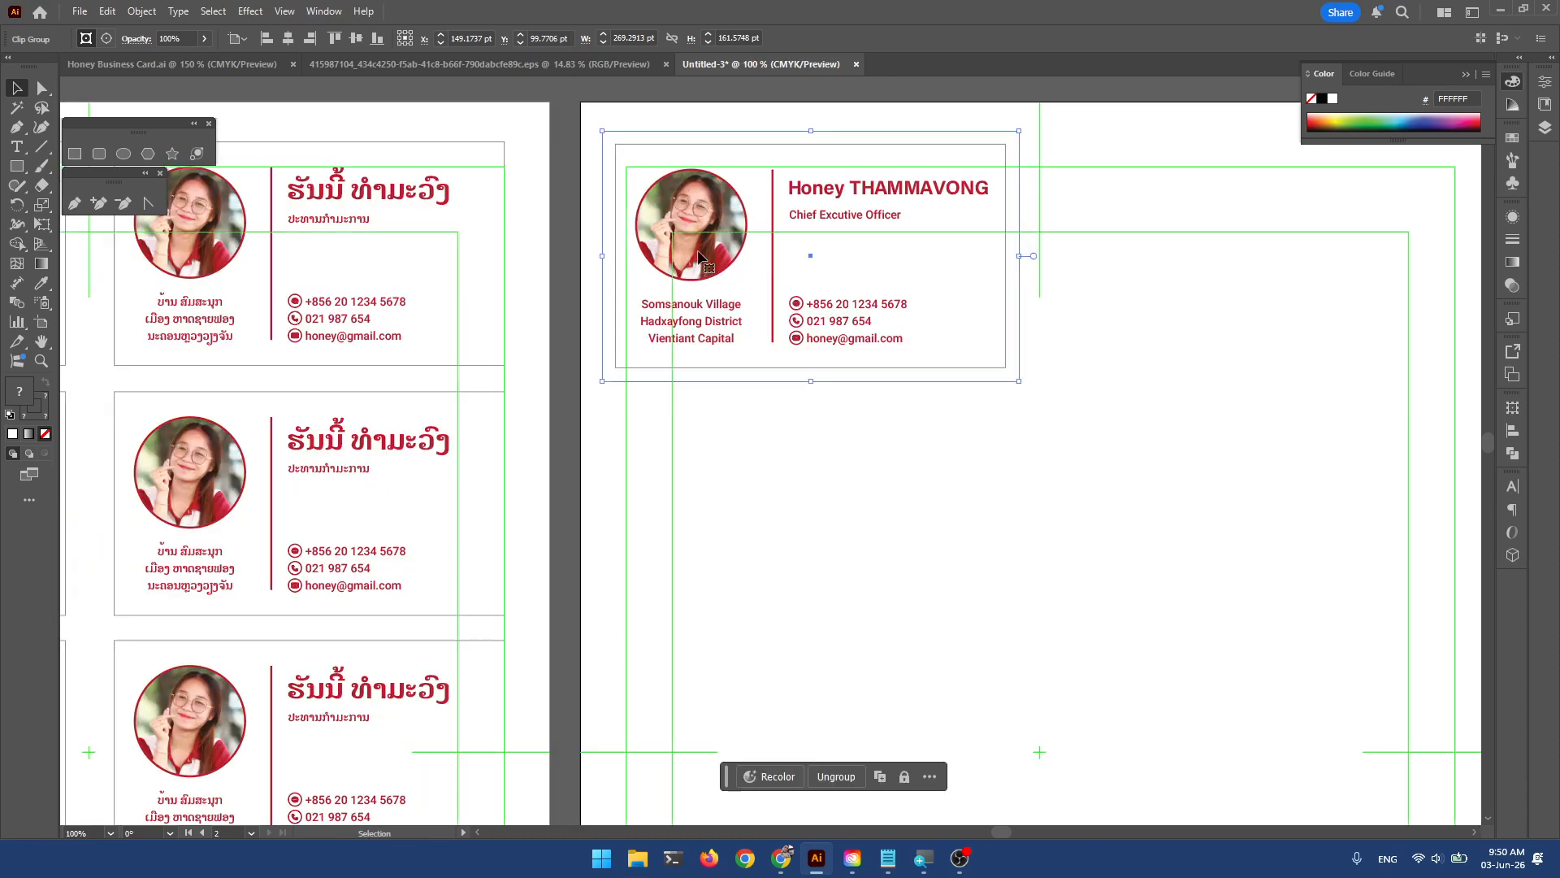
key(Right)
key(Right)
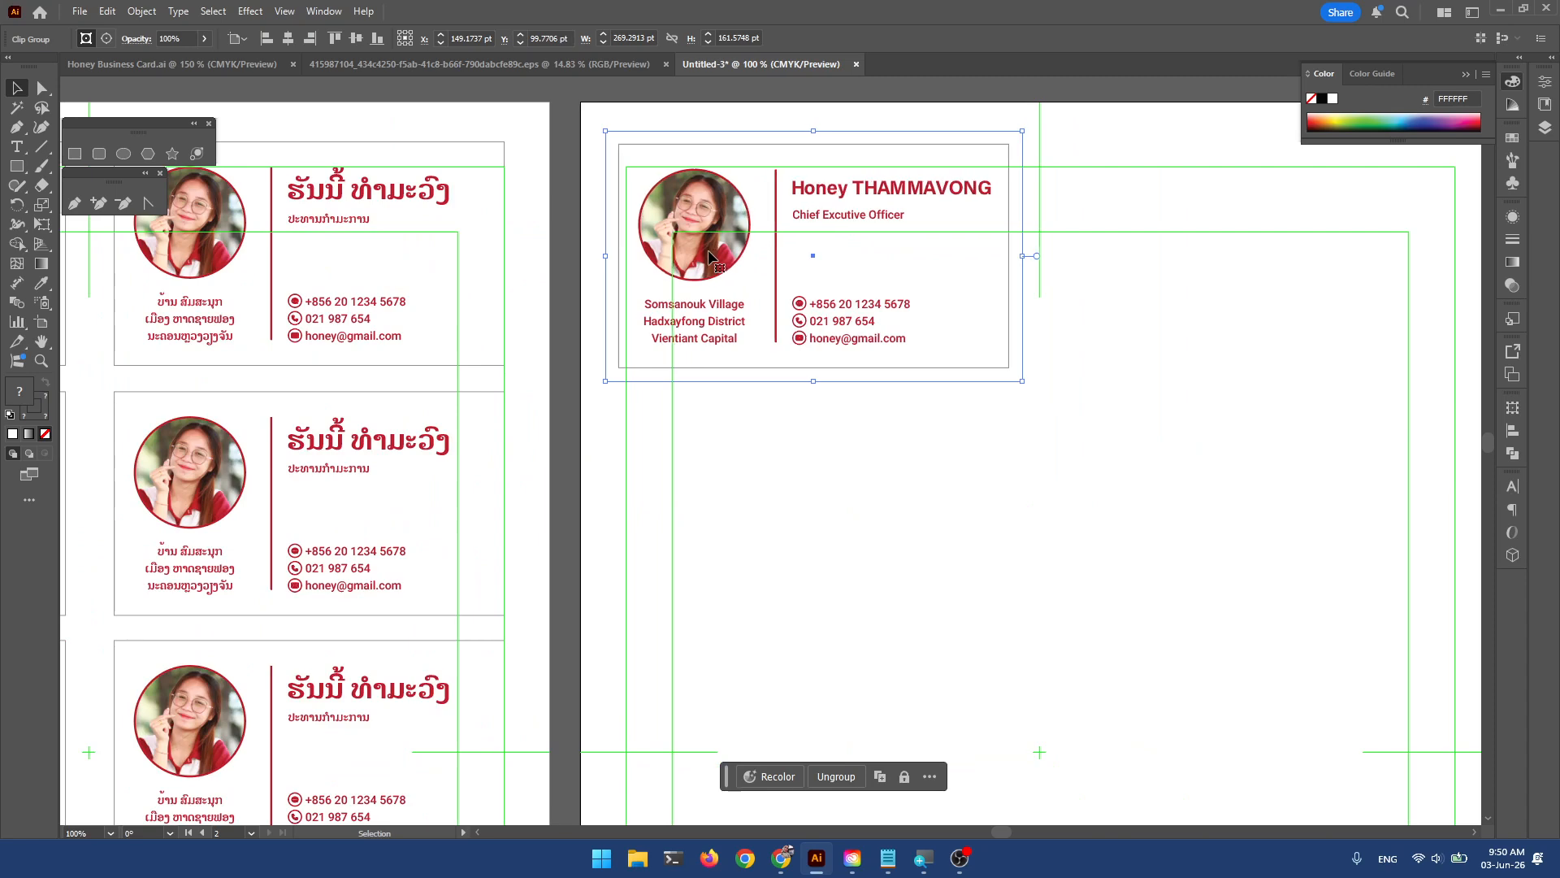
key(Right)
key(Right)
key(Right)
key(Right)
key(Right)
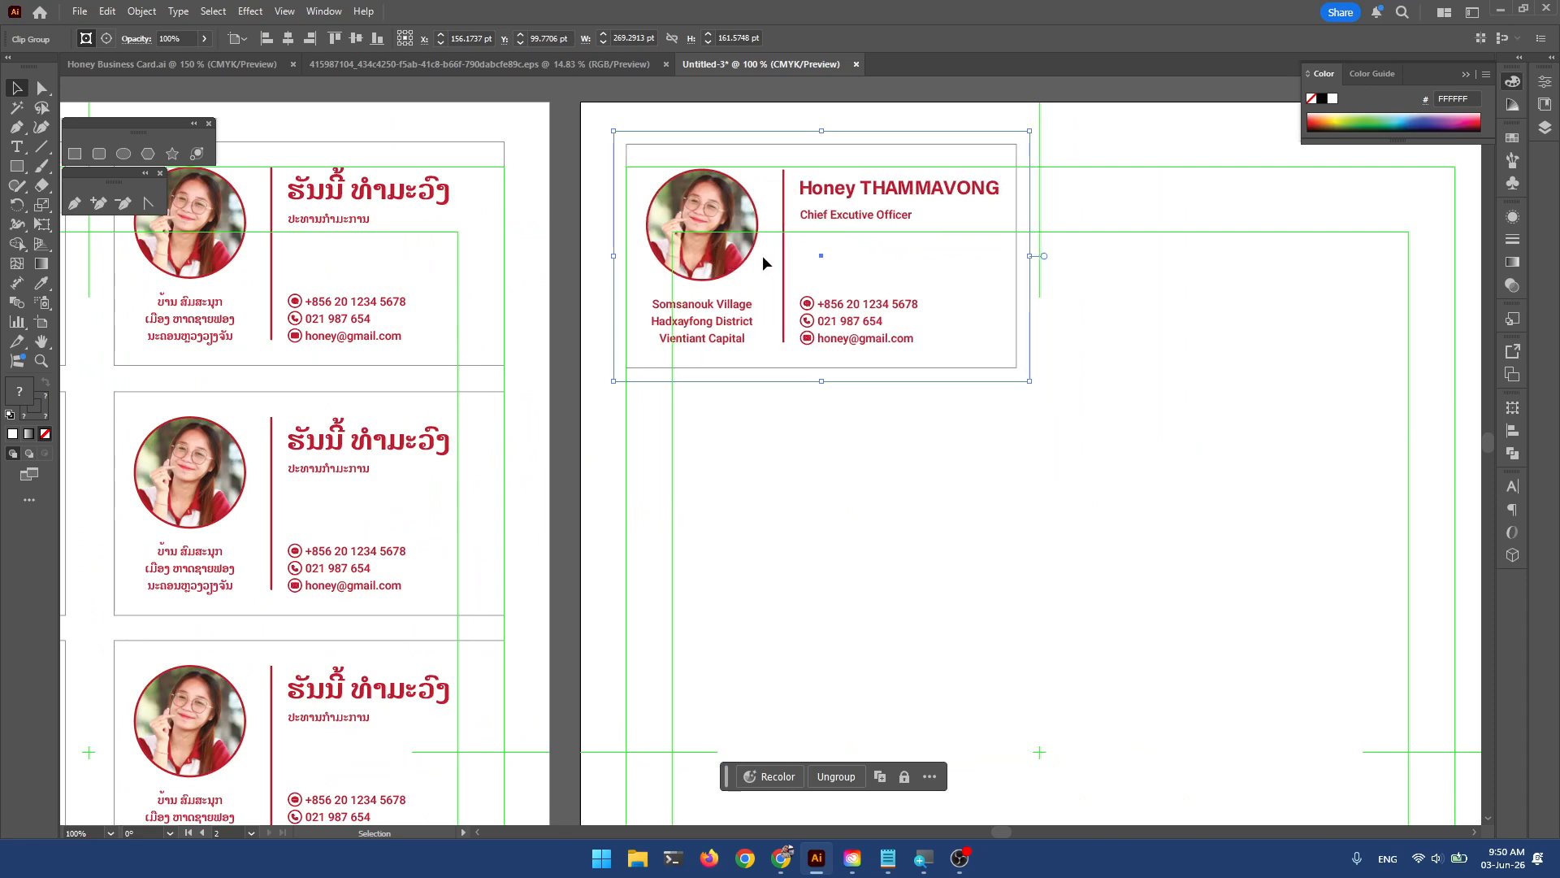
scroll(762, 263, down, 1)
drag(762, 263, 1014, 285)
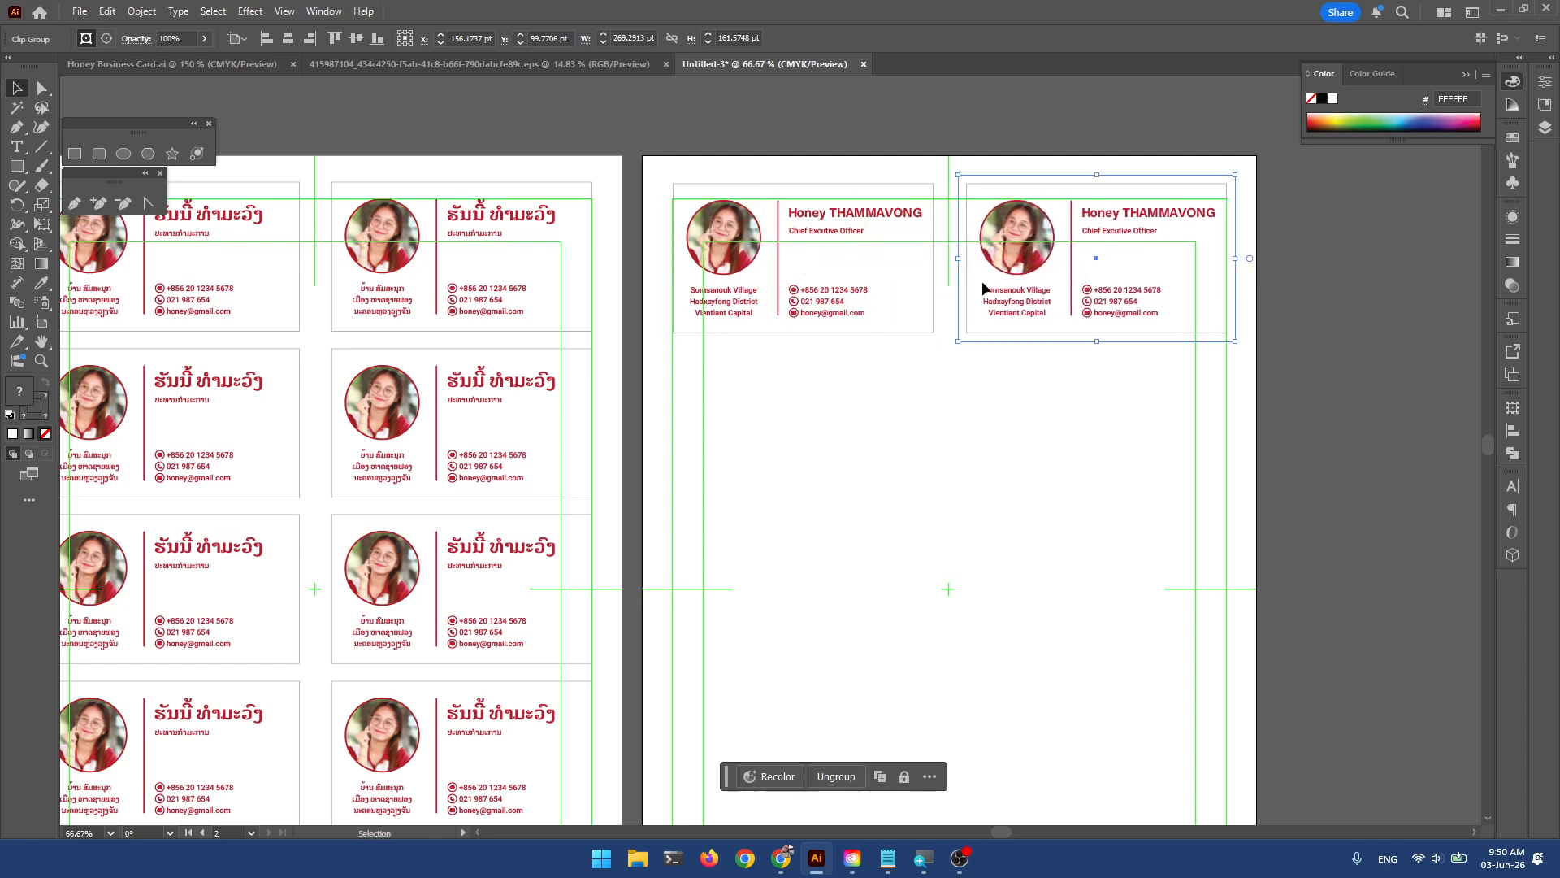
Duplicate the two-card row downward into five rows of English cards, then deselect.
shift+click(762, 225)
scroll(788, 311, down, 1)
drag(744, 272, 746, 361)
scroll(746, 361, down, 3)
drag(753, 245, 754, 419)
scroll(739, 325, down, 3)
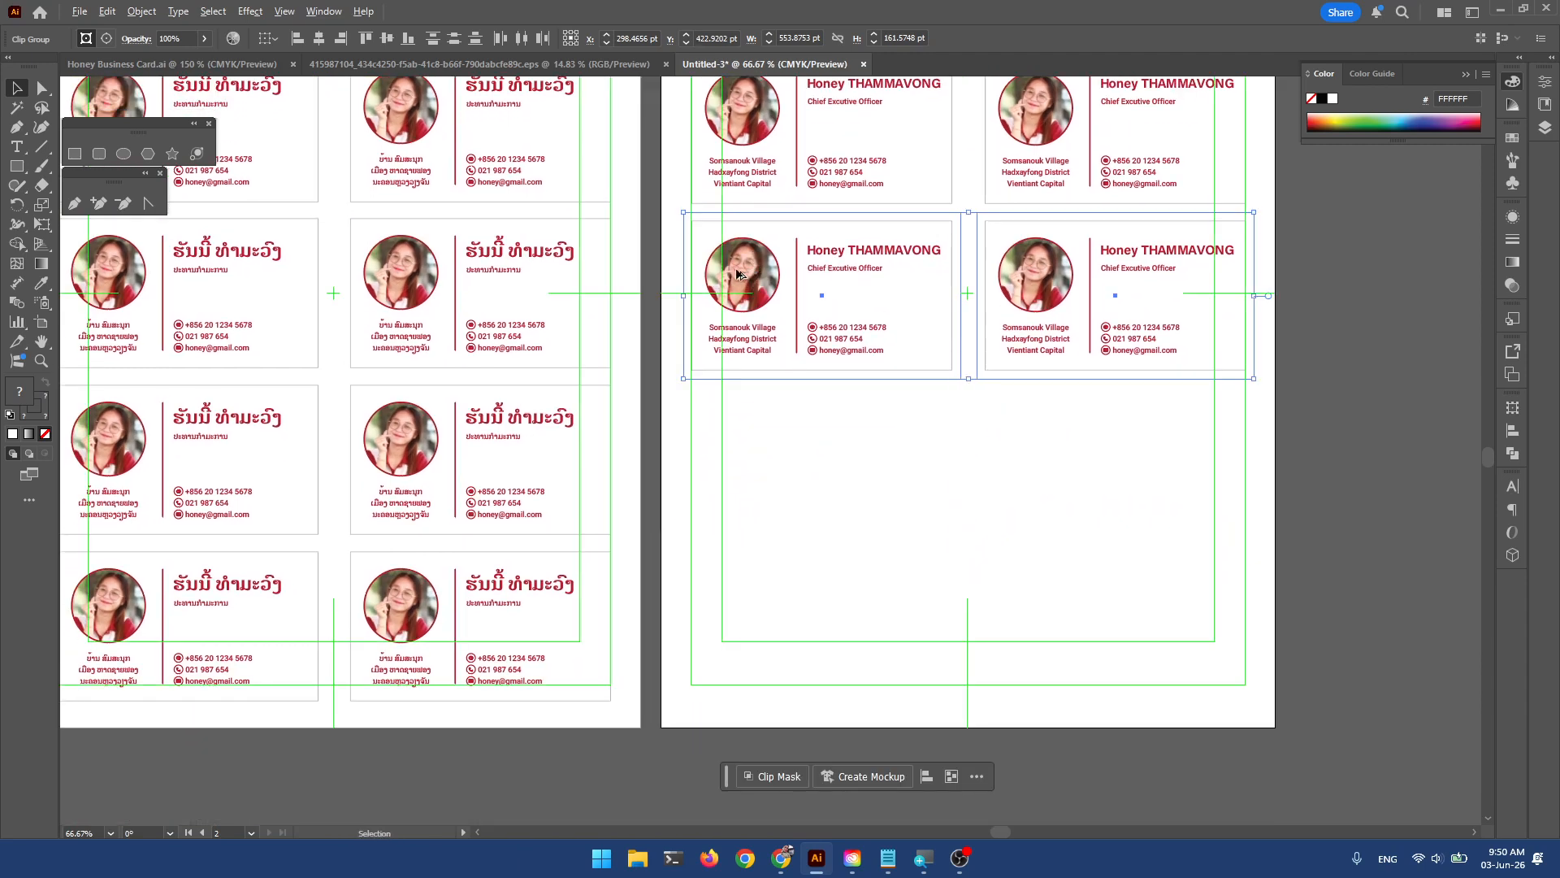
drag(737, 274, 730, 465)
scroll(638, 334, down, 1)
drag(651, 188, 768, 456)
drag(764, 339, 765, 339)
click(761, 327)
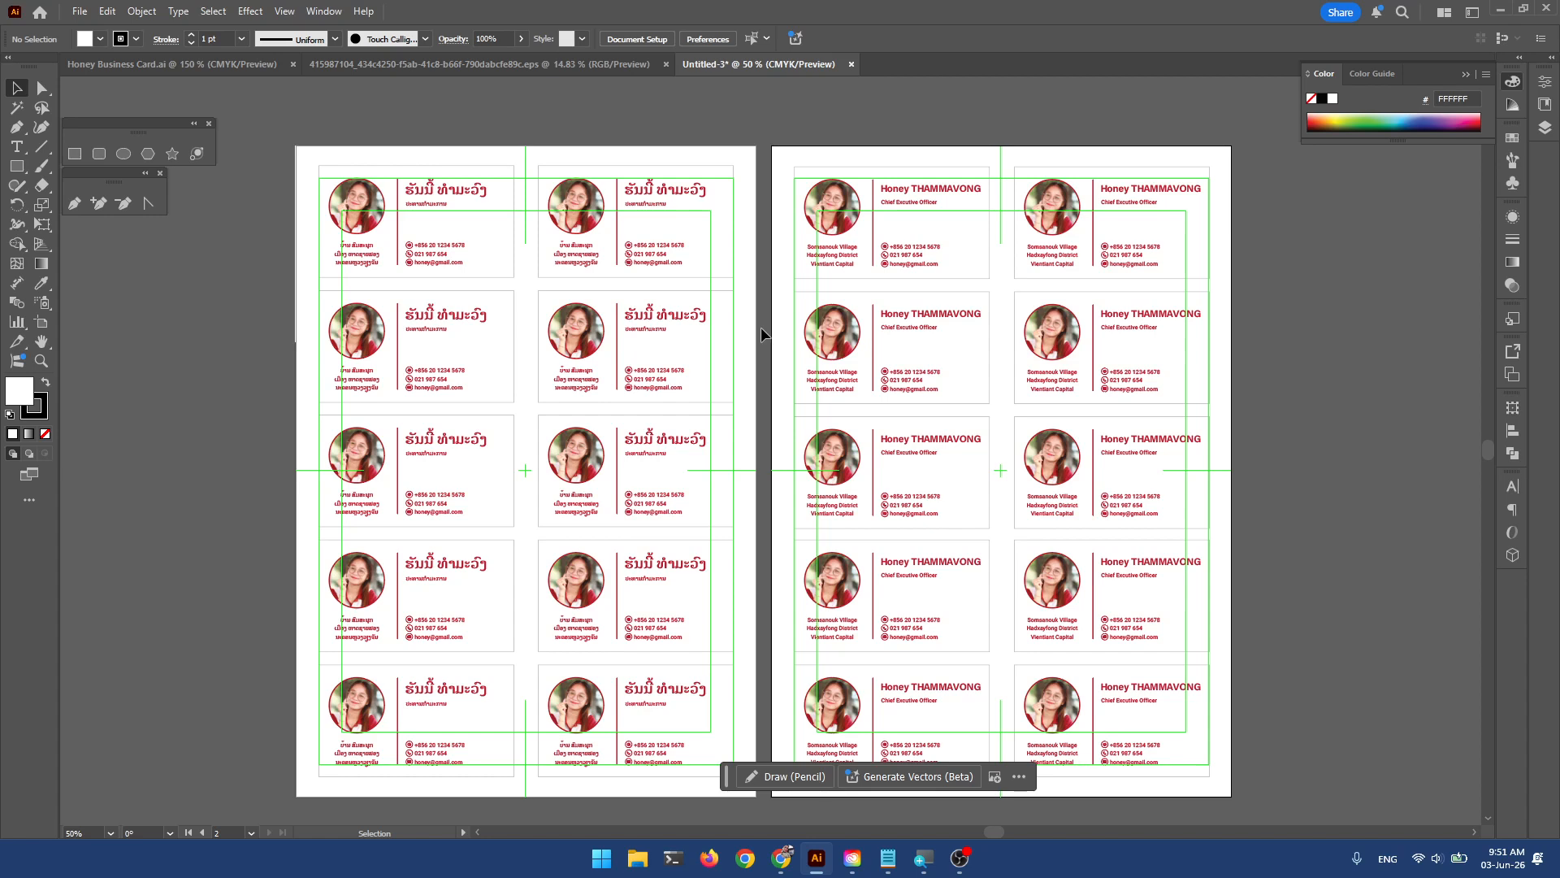
click(80, 12)
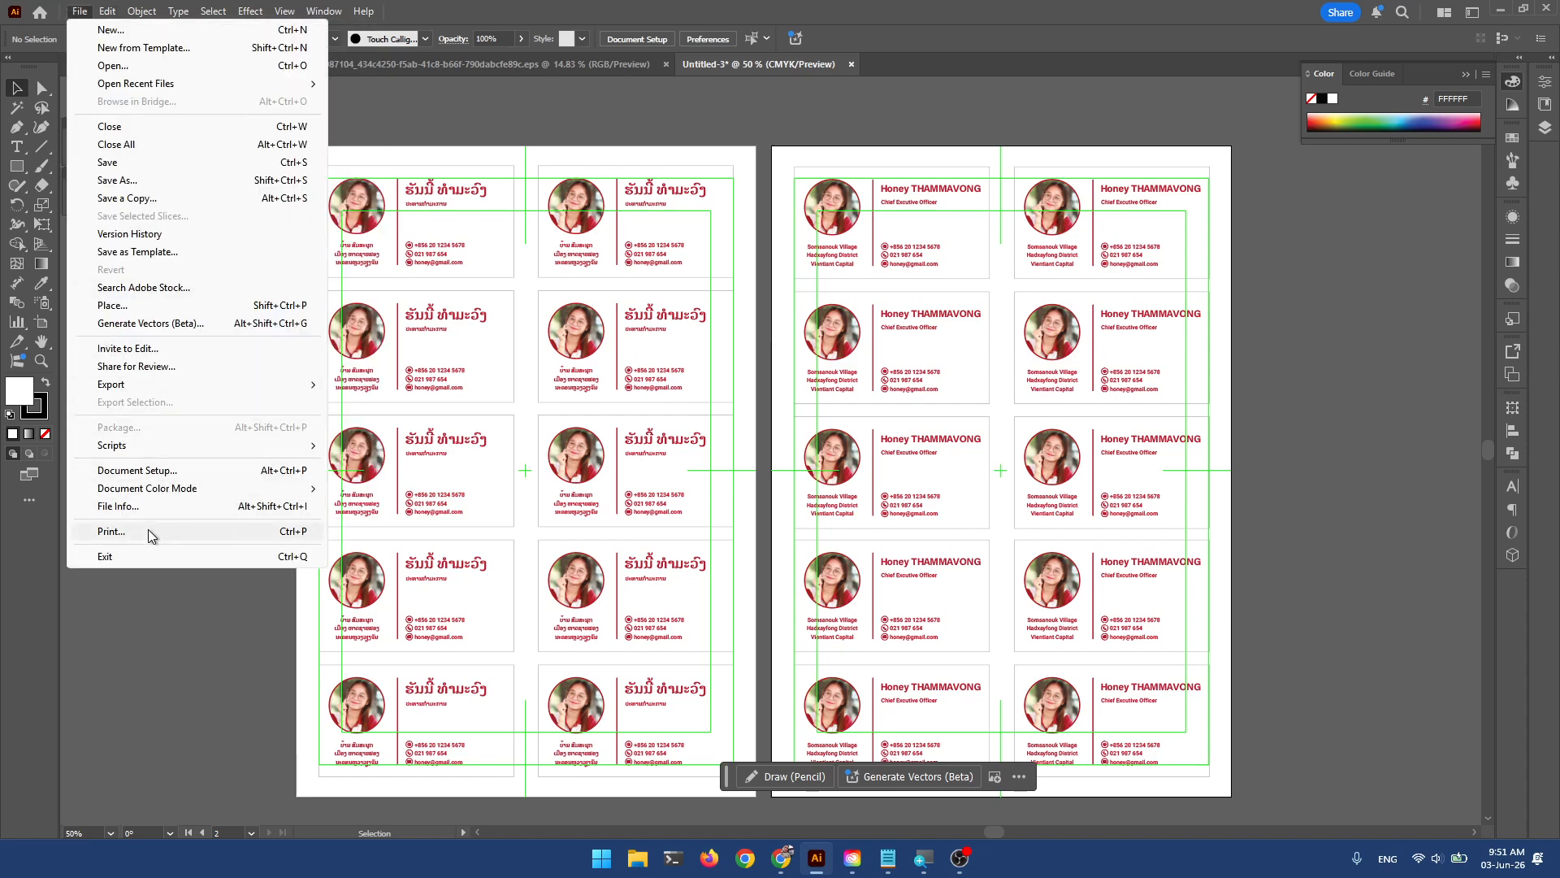
click(491, 429)
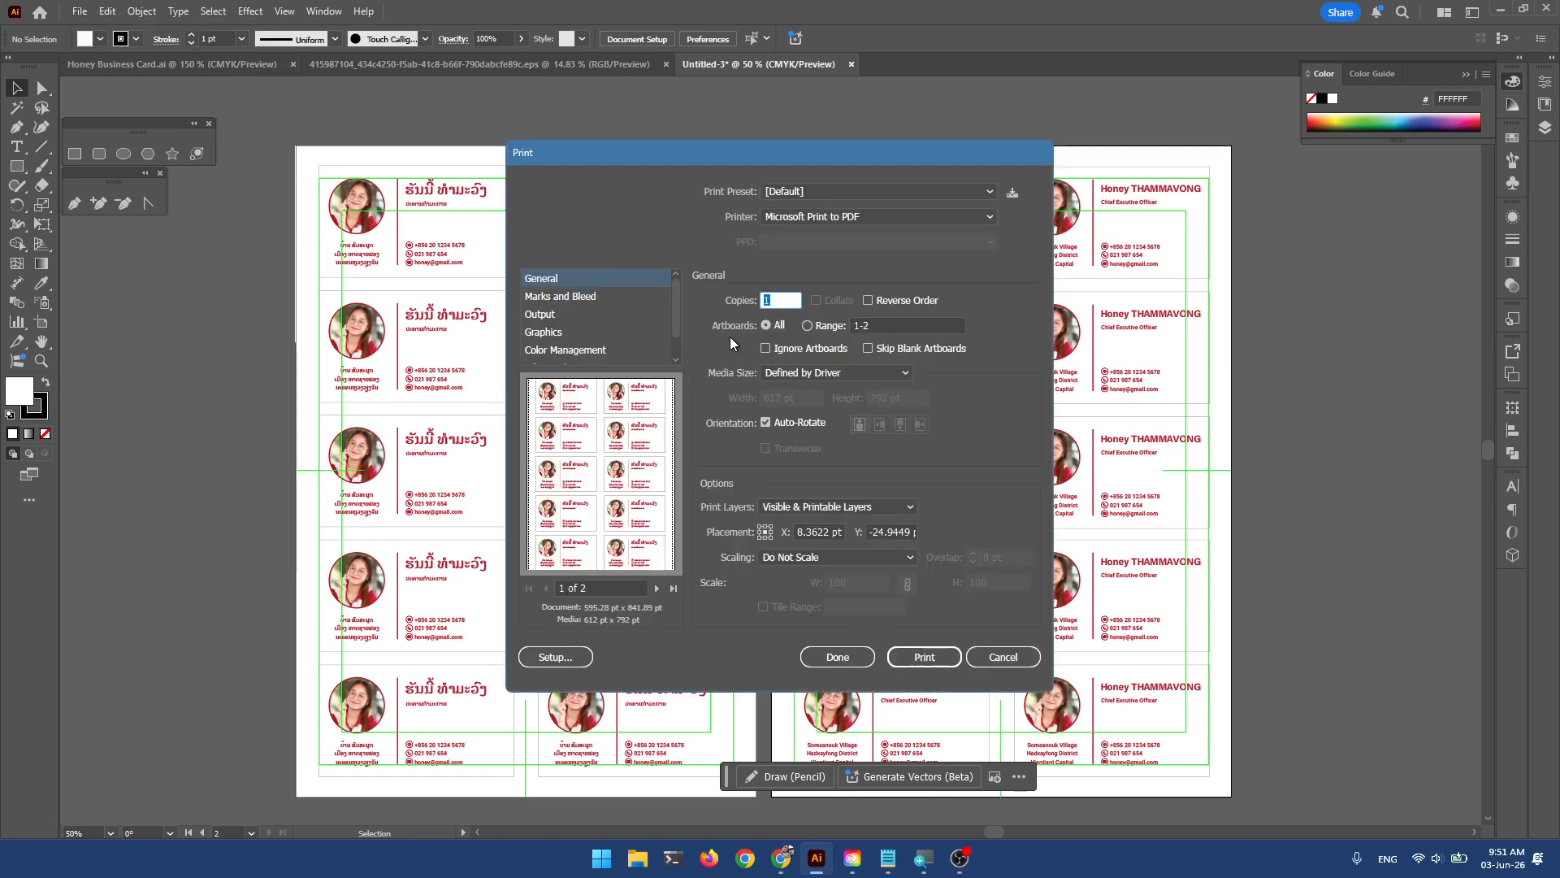
click(893, 327)
text(1)
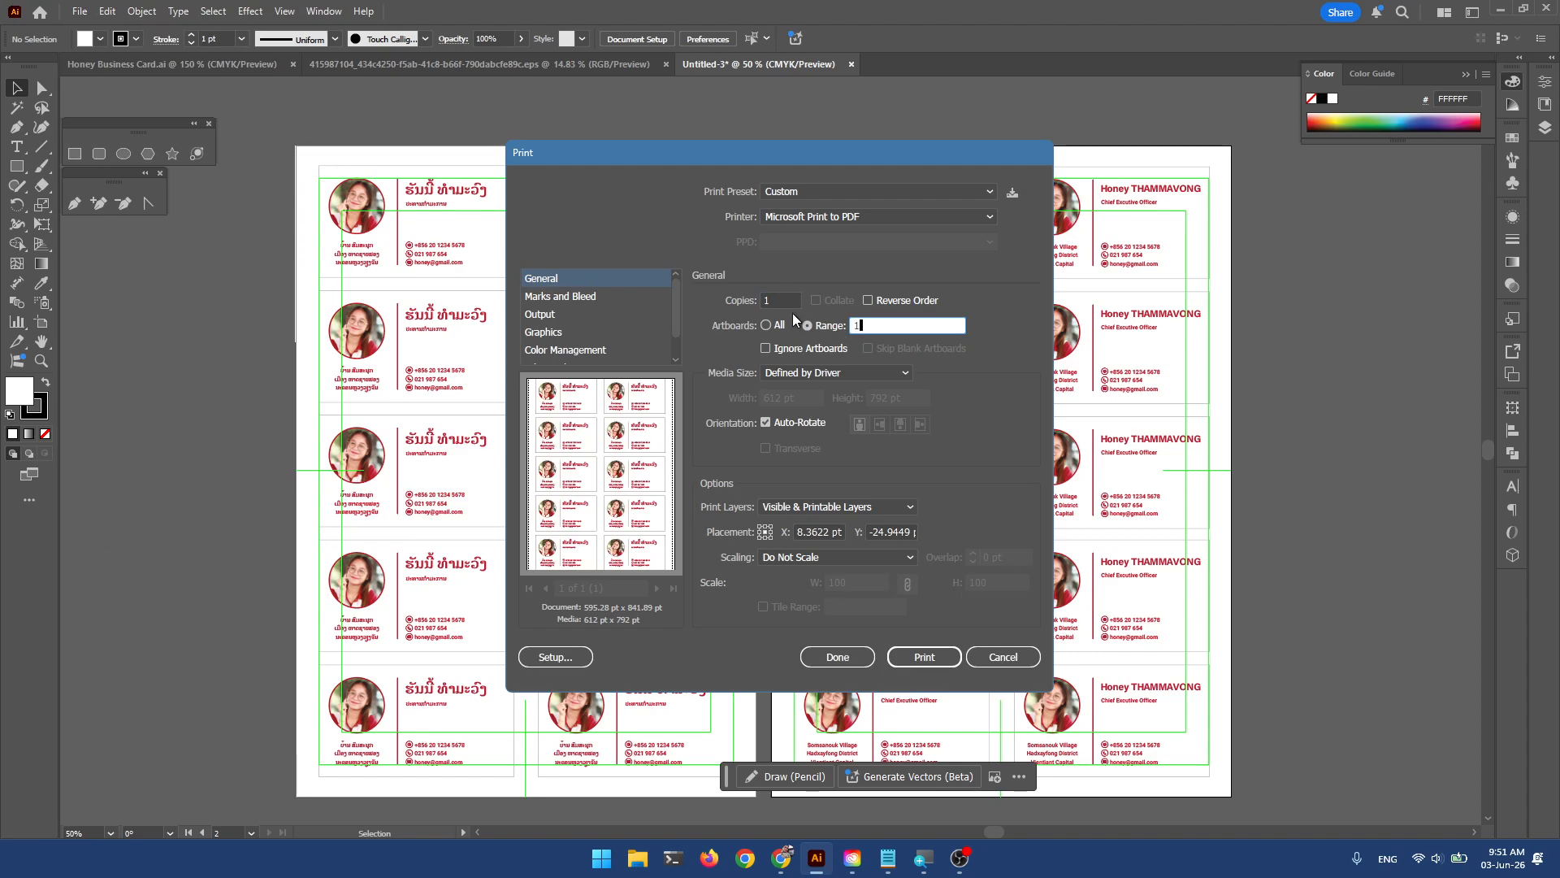
double_click(777, 299)
text(20)
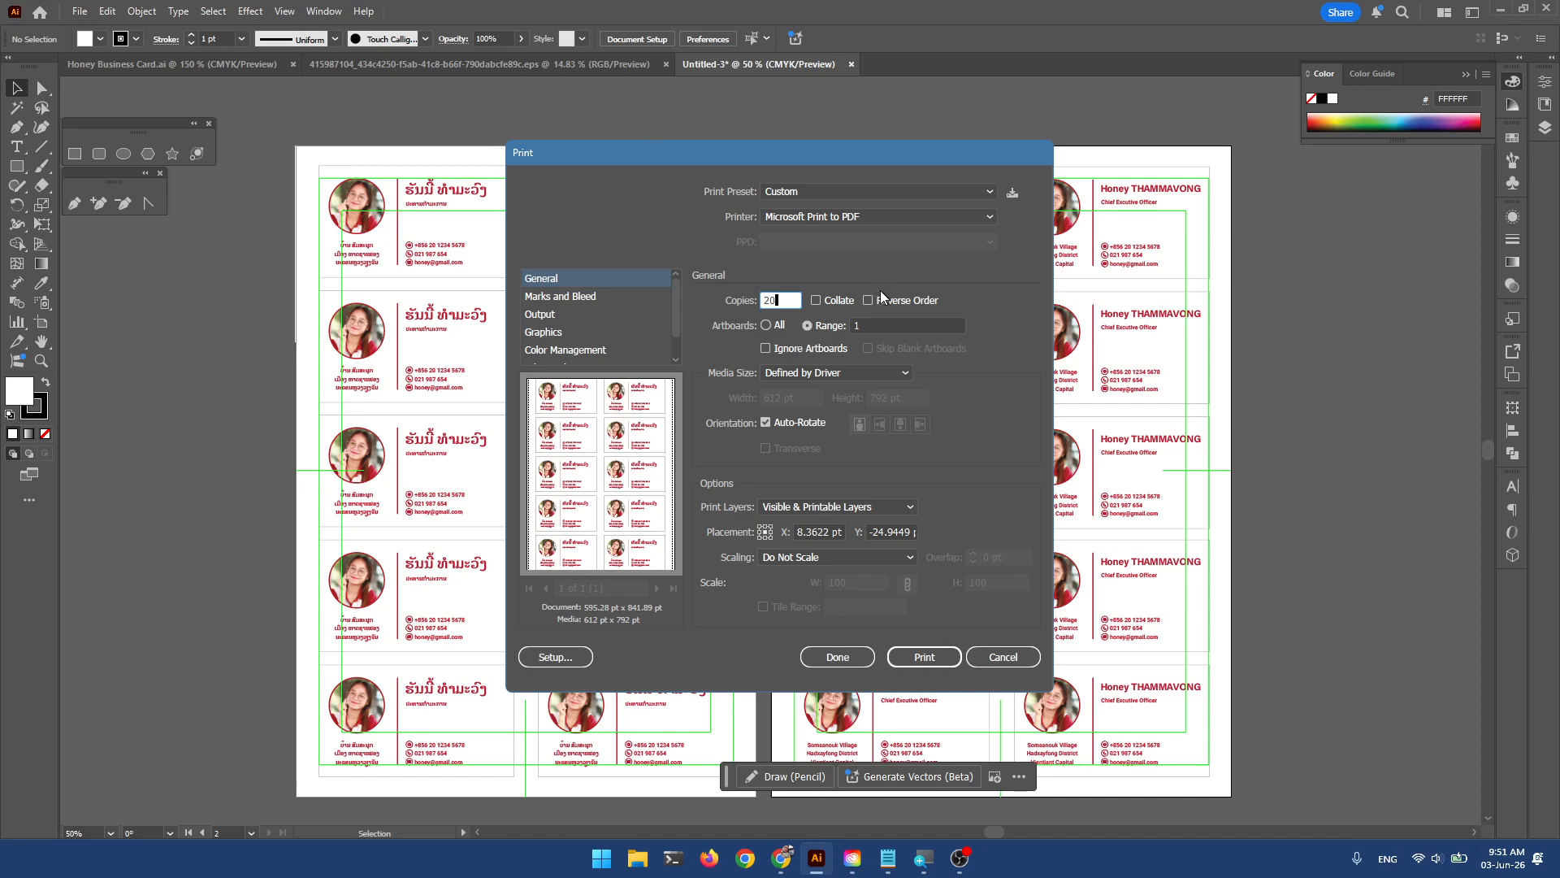
click(883, 322)
text(2)
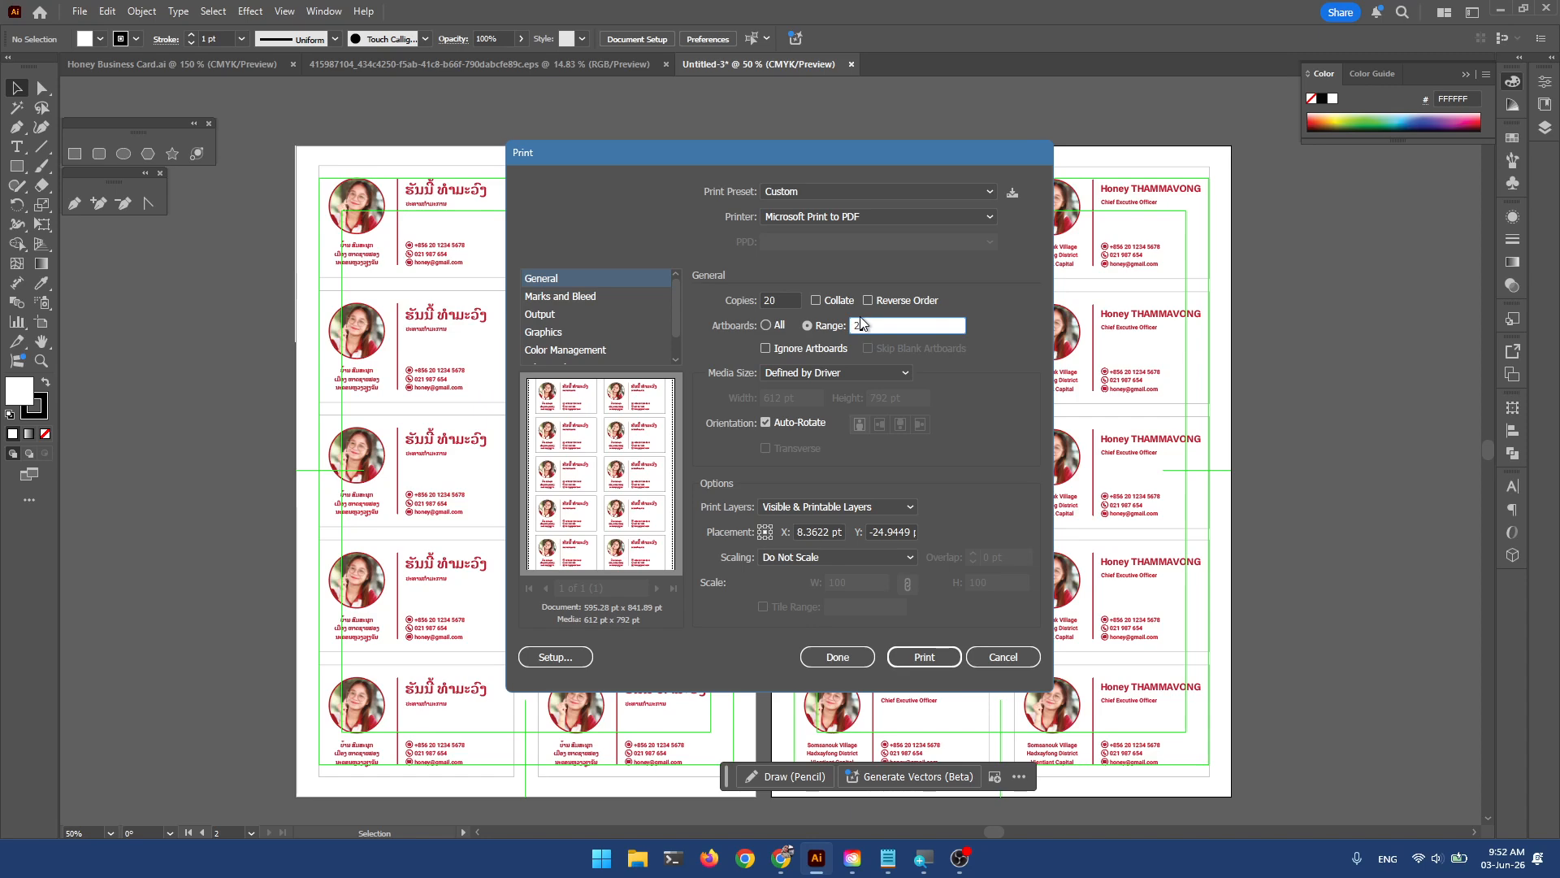
click(1001, 658)
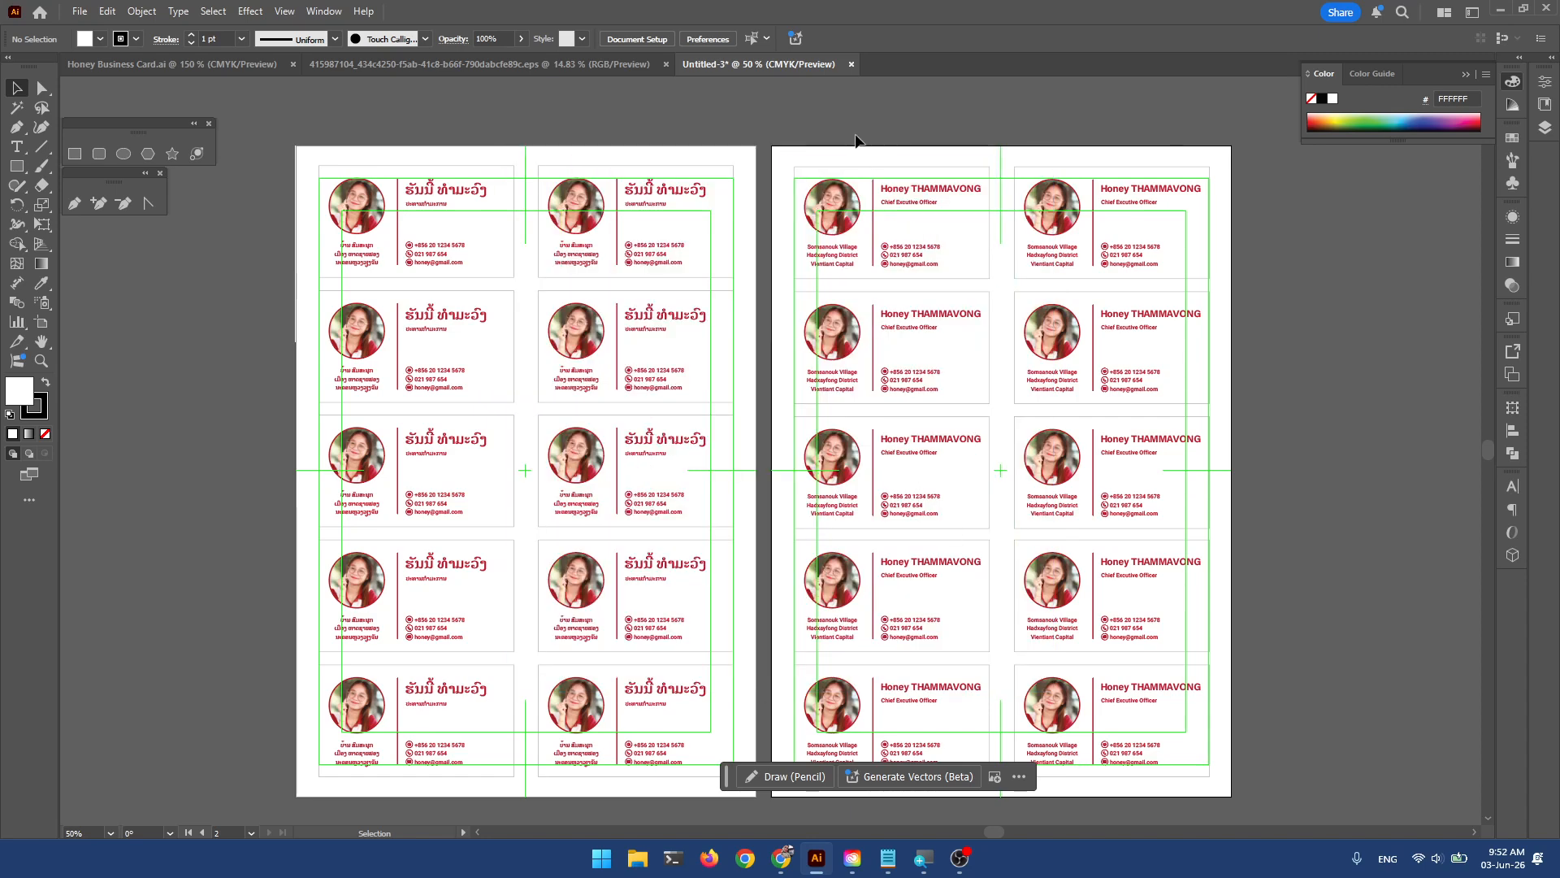
drag(880, 152, 1086, 801)
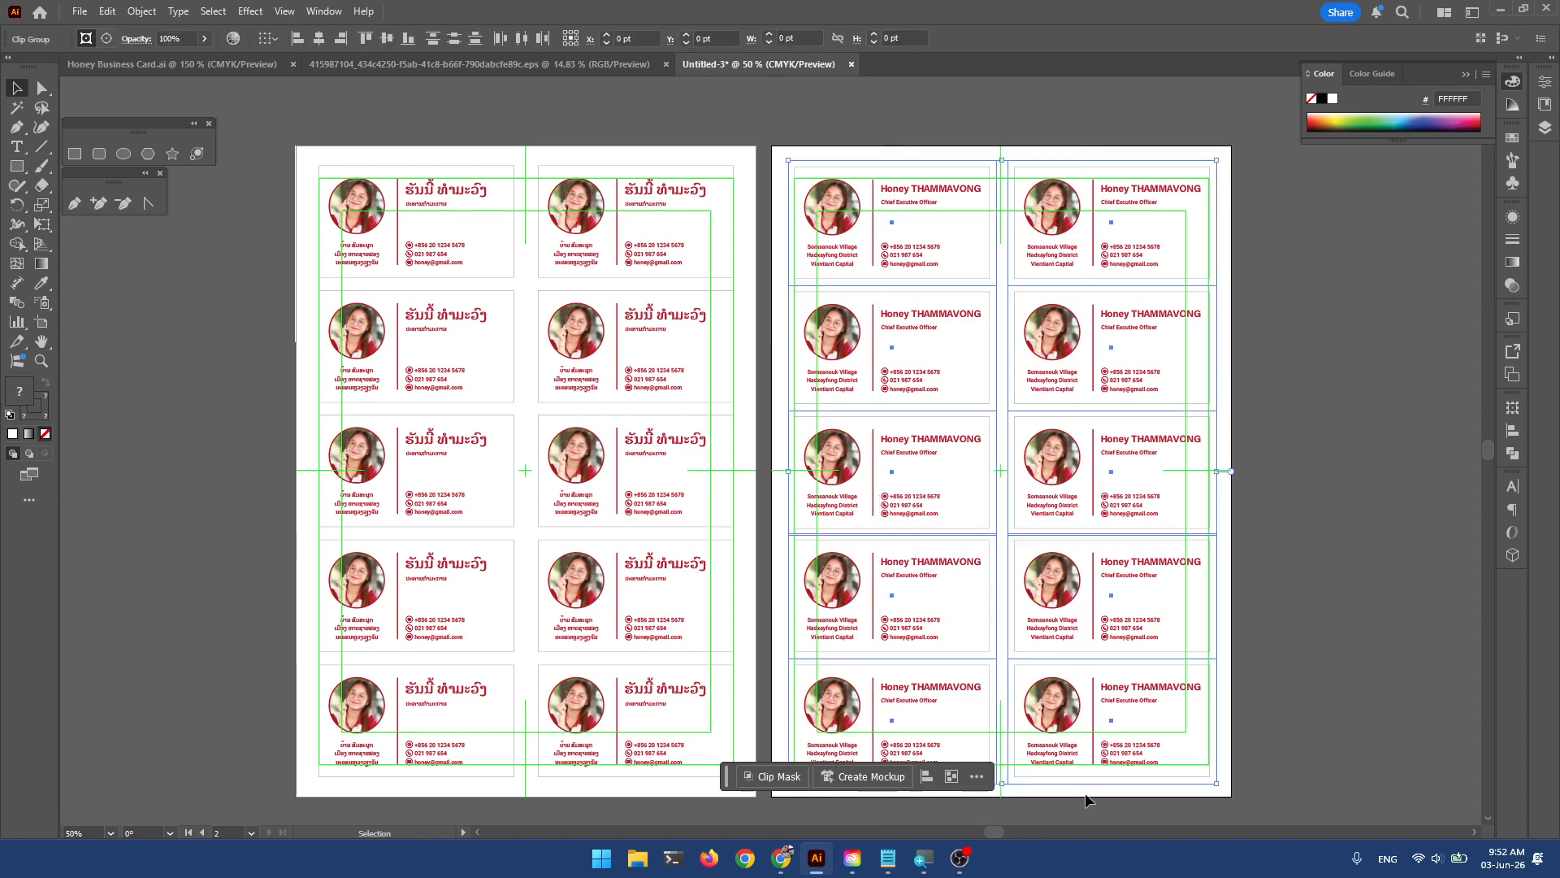
key(Right)
key(Right)
key(Right)
key(Right)
key(Right)
key(Right)
key(Right)
key(Right)
key(Right)
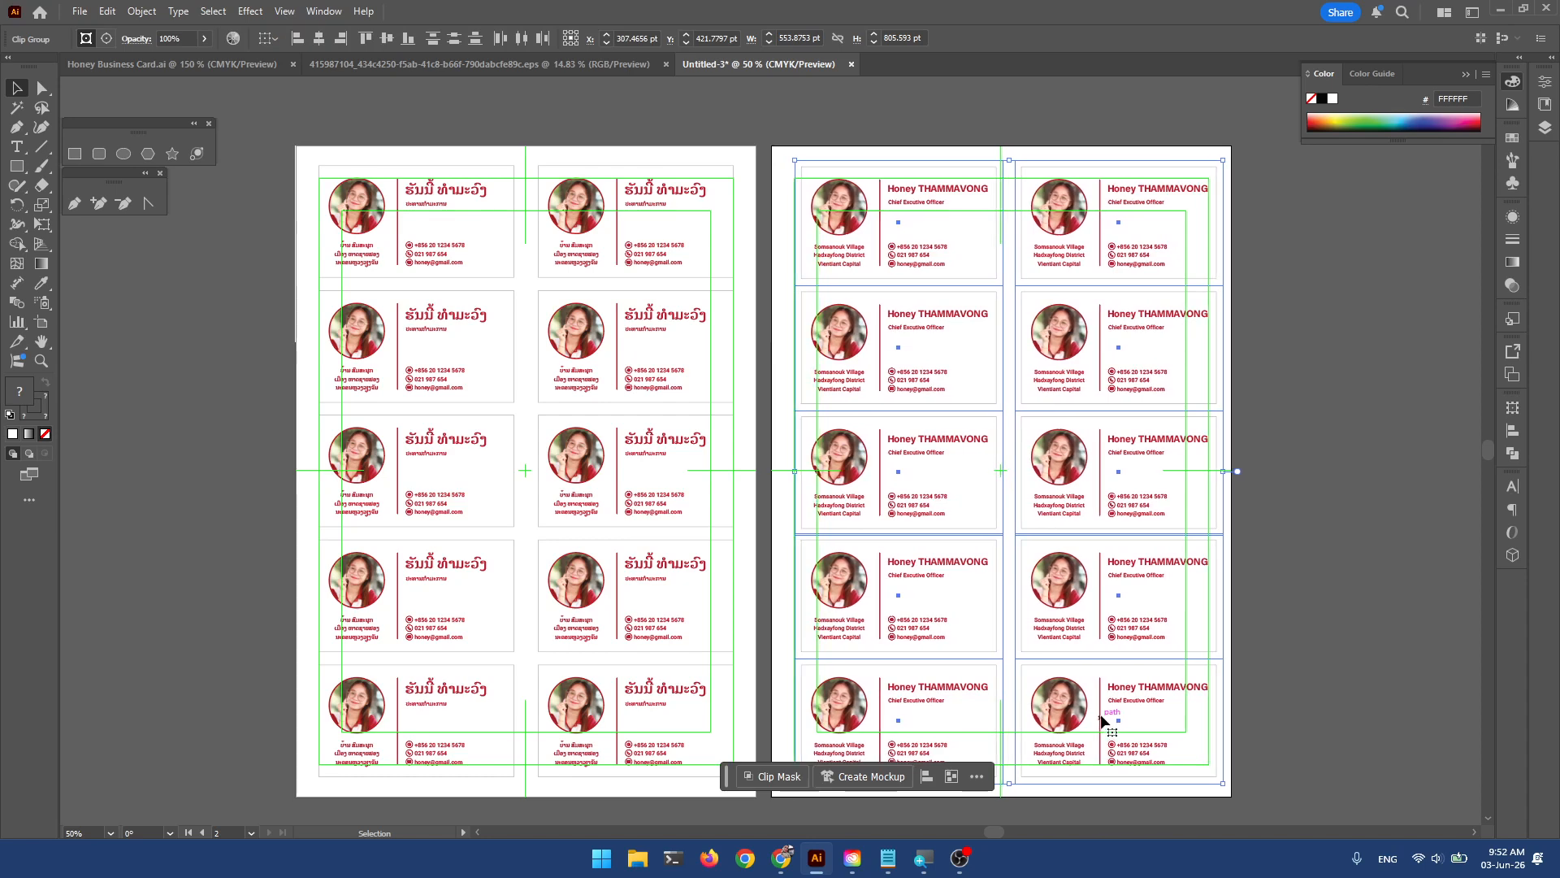
key(Left)
key(Left)
key(Left)
key(Left)
key(Left)
key(Left)
key(Left)
key(Left)
key(Left)
key(Left)
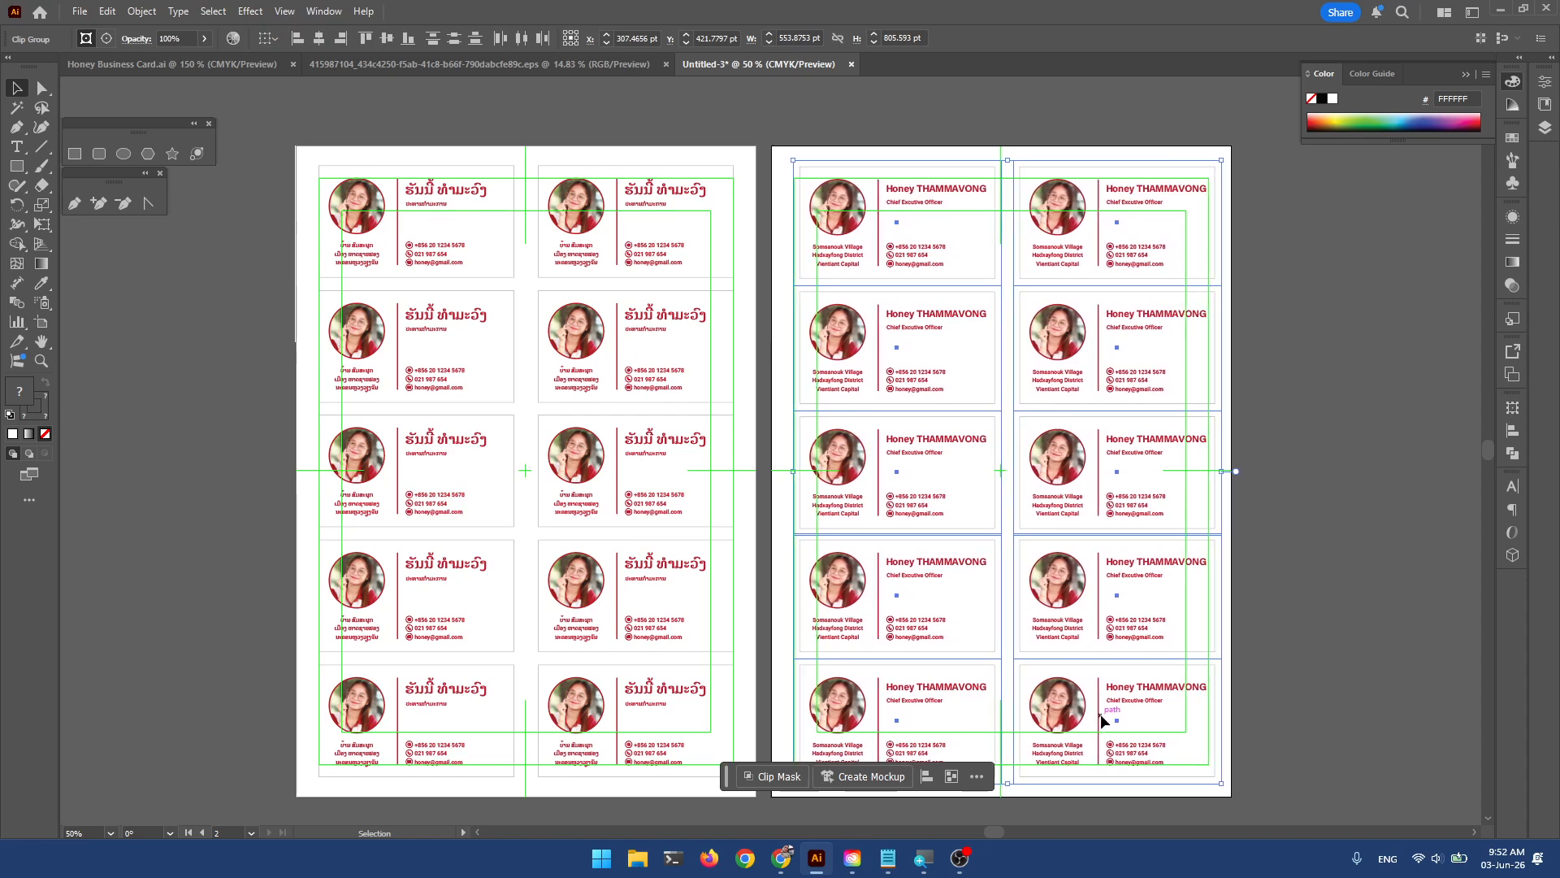
key(Left)
key(Left)
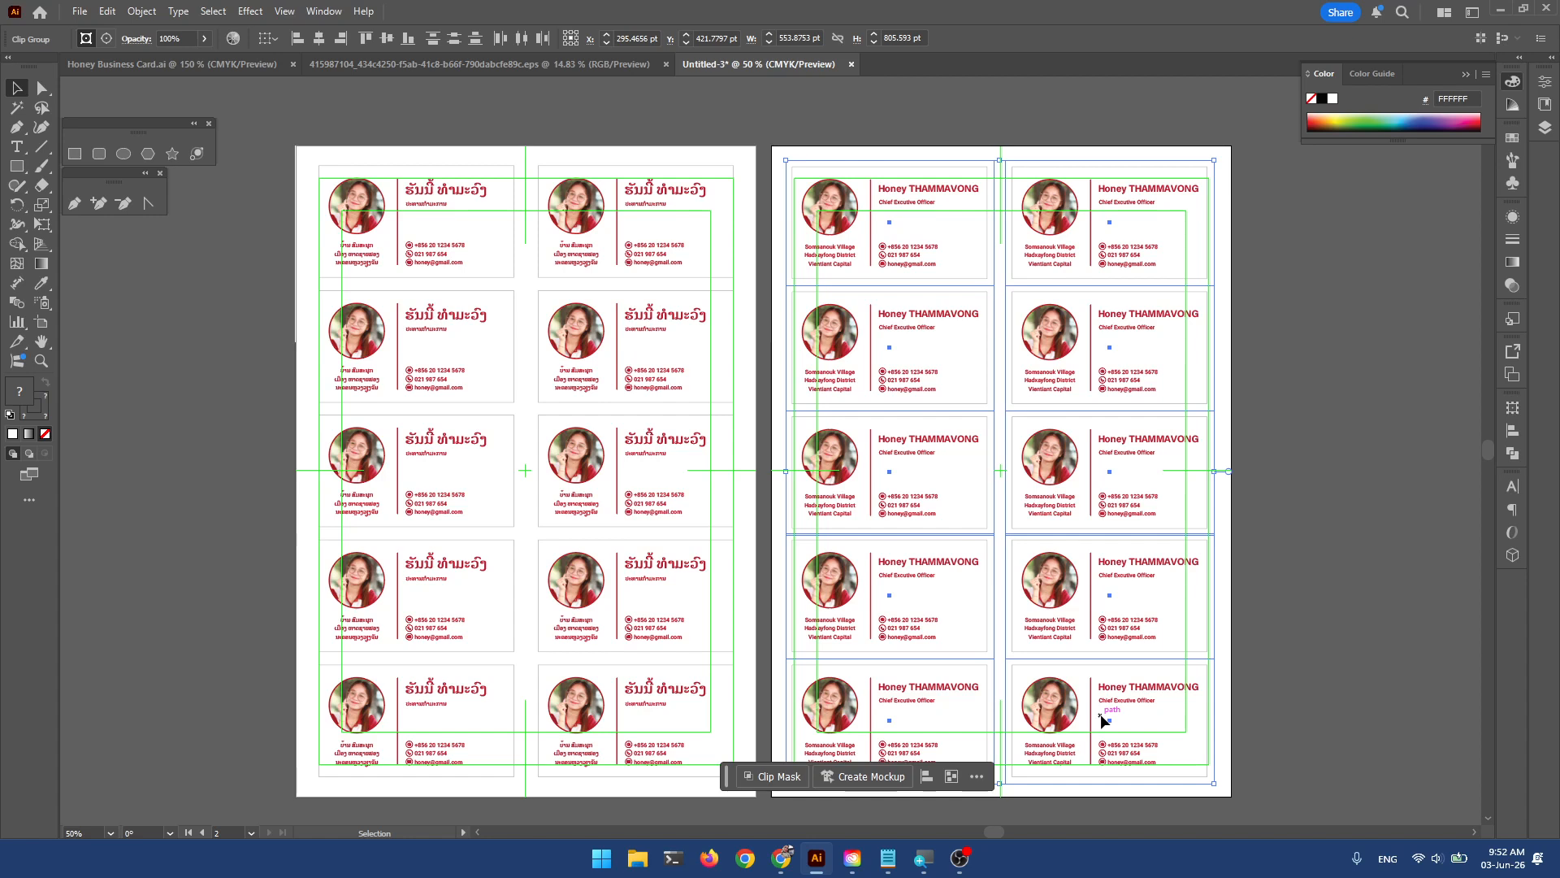
drag(1101, 713, 1130, 704)
key(Right)
key(Right)
key(Left)
key(Left)
key(Left)
key(Left)
key(Left)
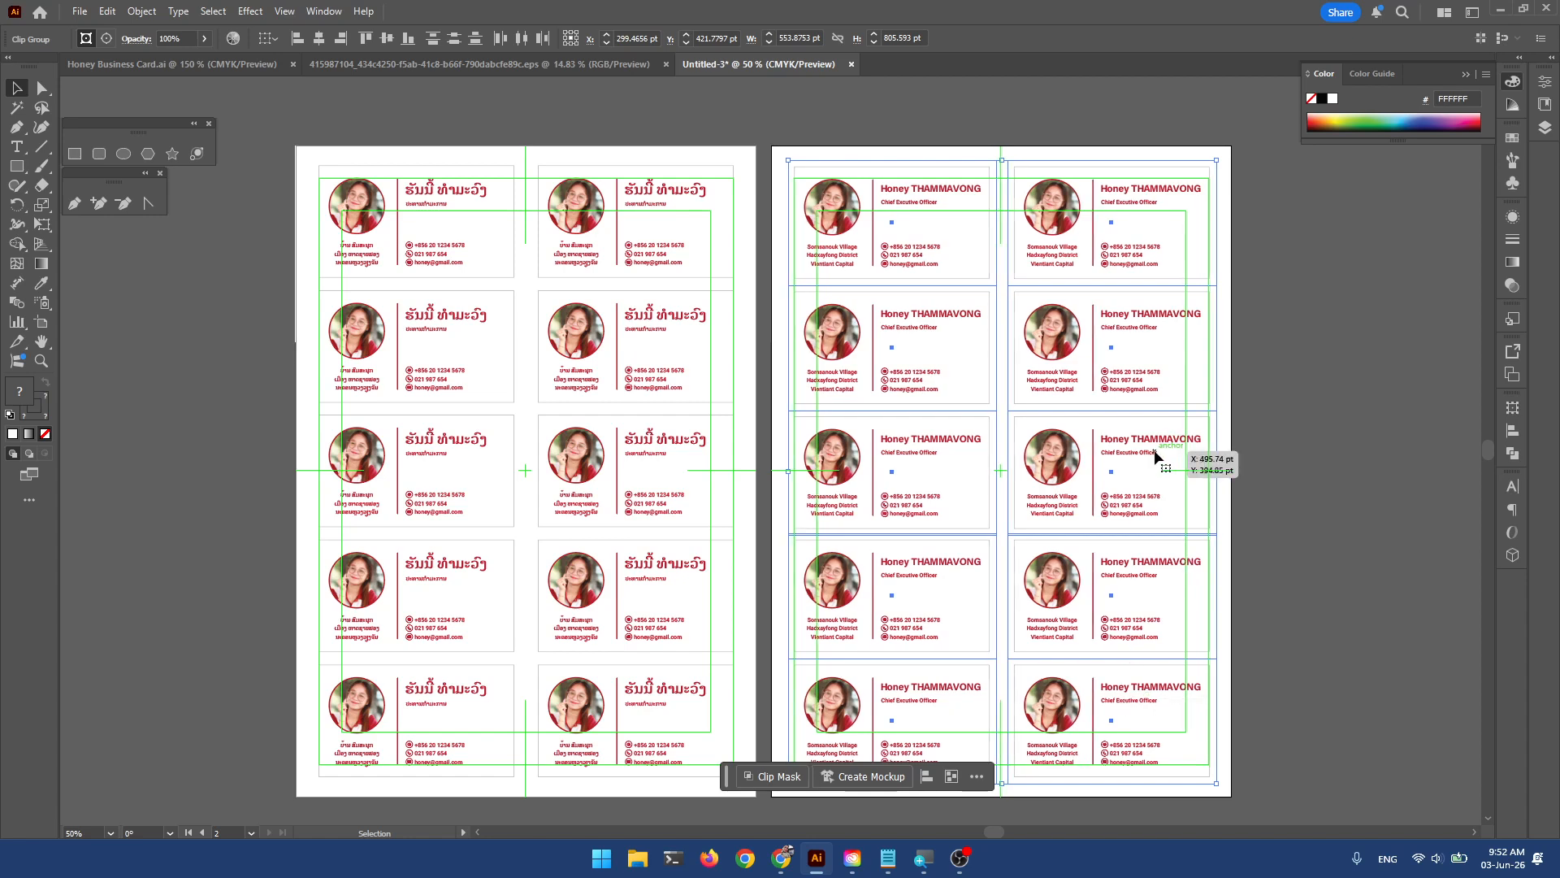
key(Left)
key(Left)
key(Left)
key(Left)
key(Left)
key(Right)
key(Right)
key(Right)
key(Right)
key(Right)
key(Right)
key(Right)
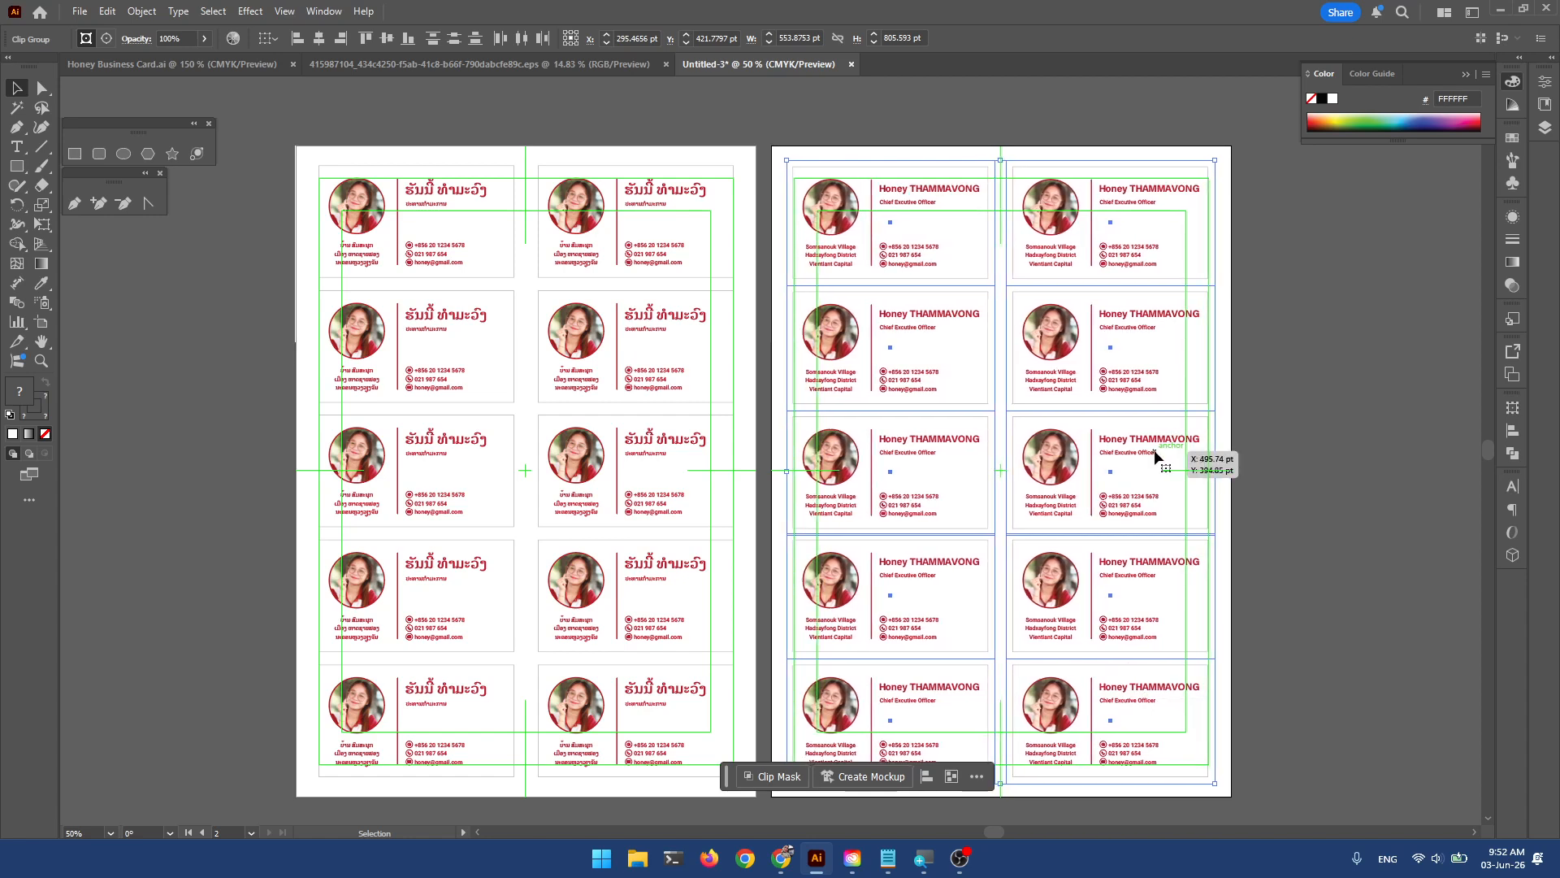
key(Left)
key(Left)
key(Left)
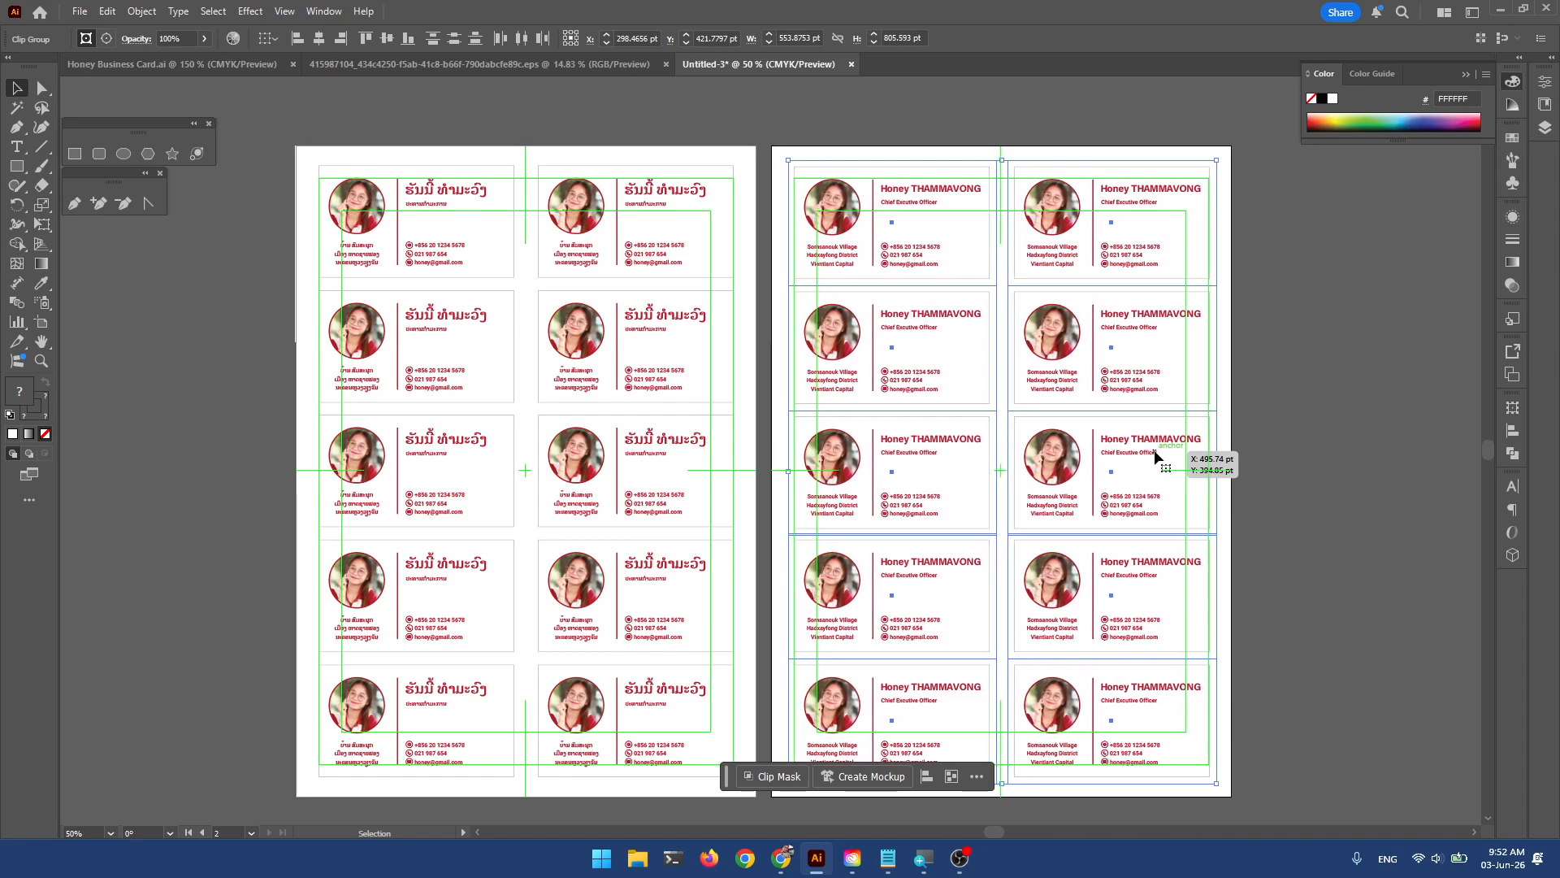